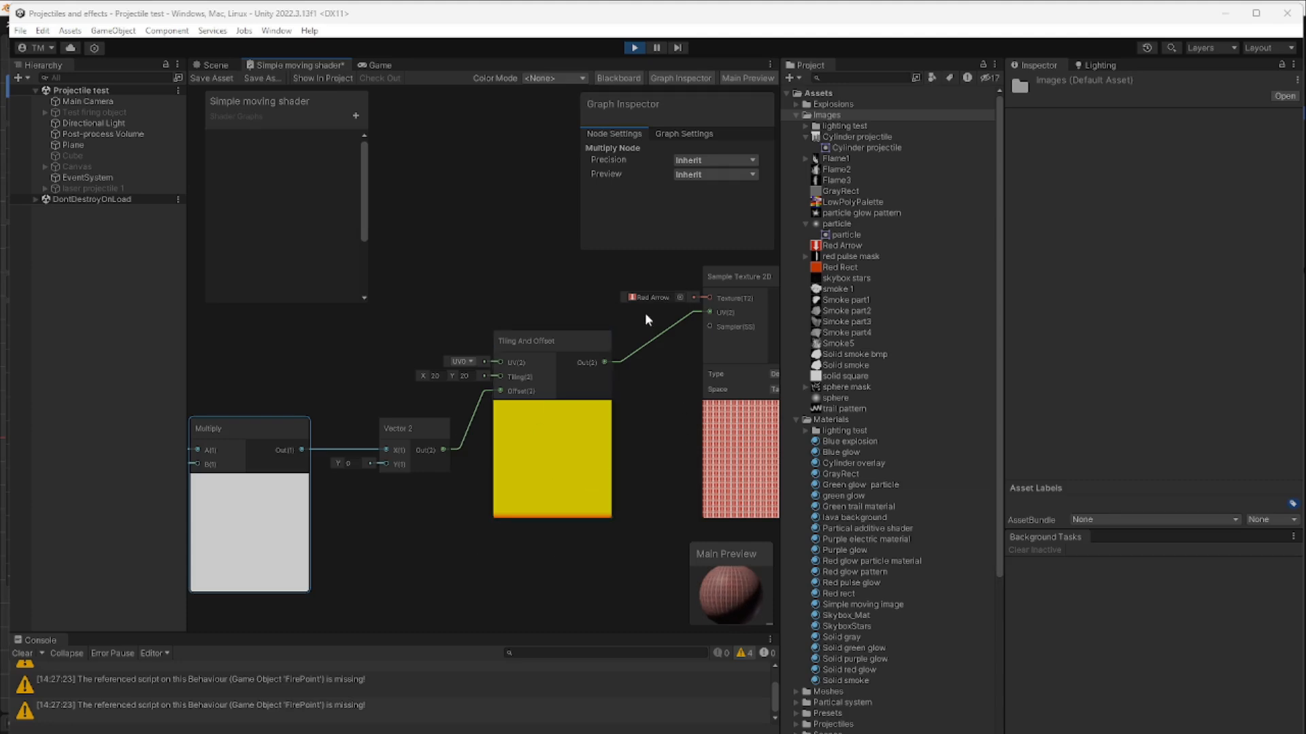
# Examine the Simple moving shader graph's Multiply, Vector 2 and Tiling And Offset nodes, and select the Simple moving image material
pyautogui.click(634, 298)
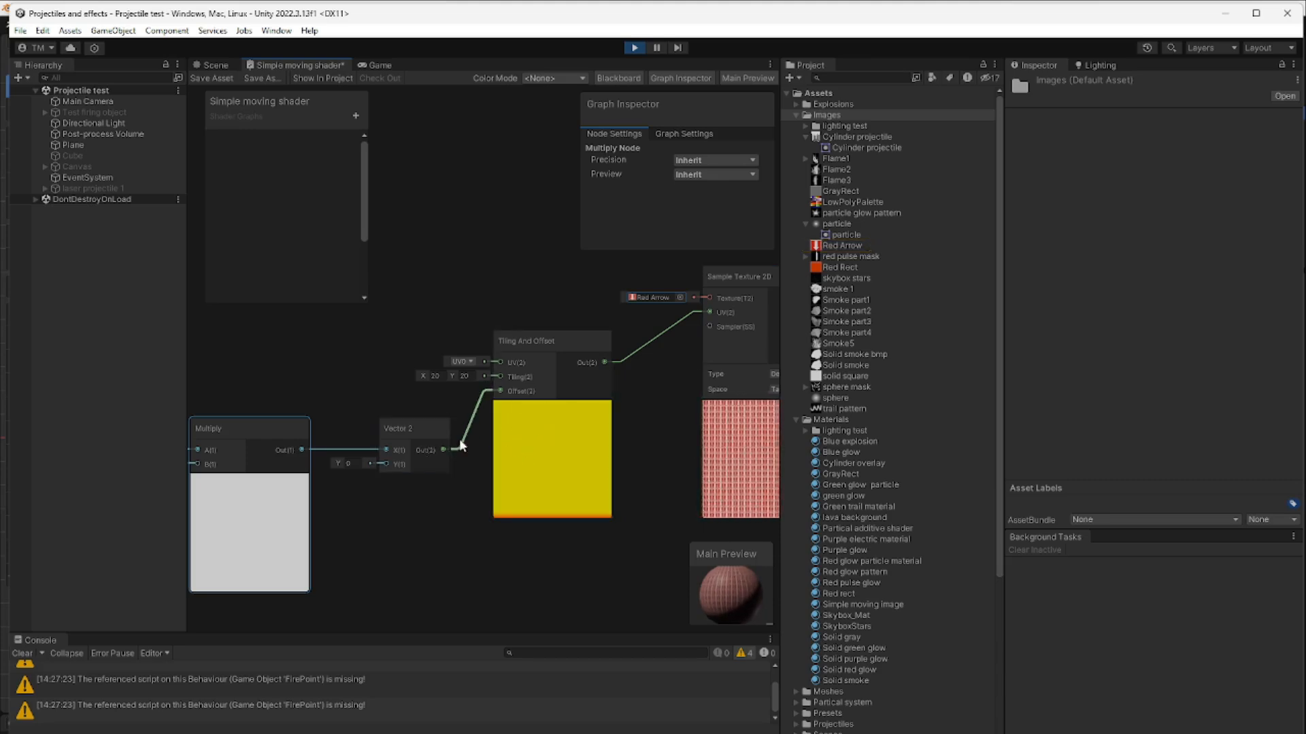
pyautogui.moveTo(409, 549); pyautogui.dragTo(445, 527, button='middle')
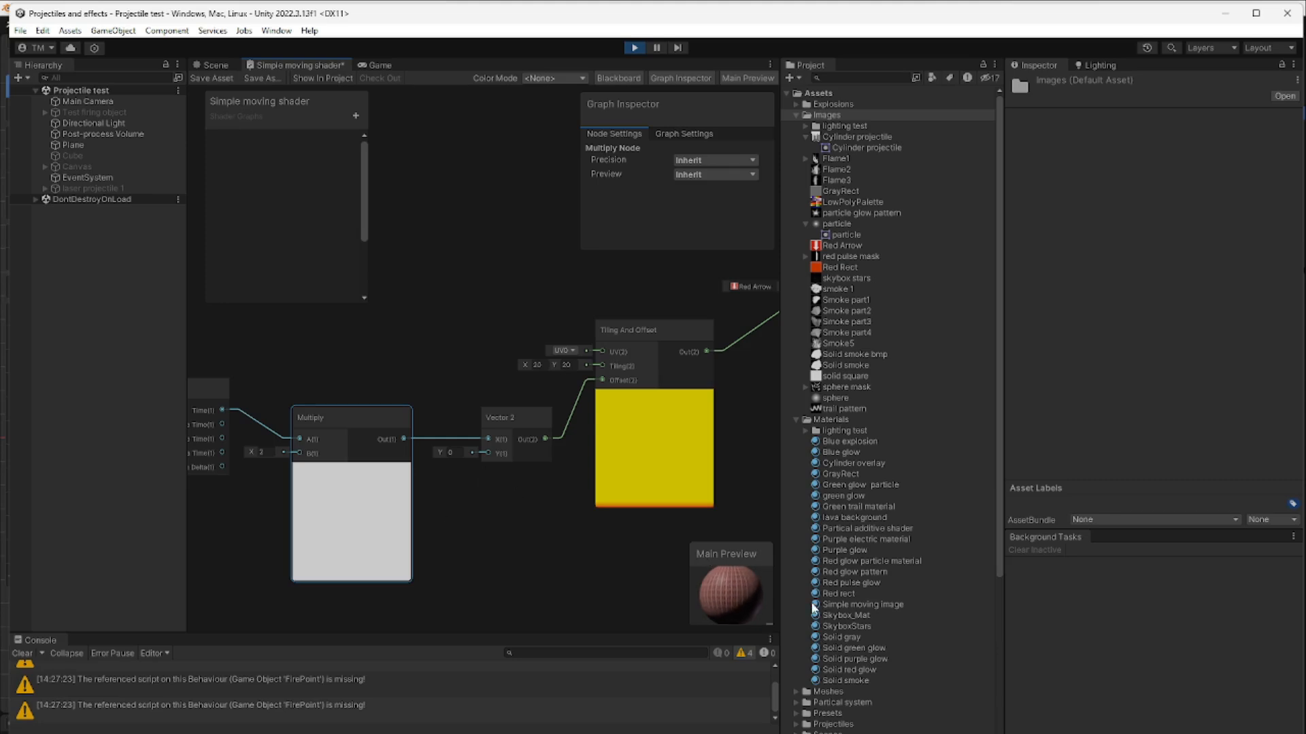
pyautogui.click(850, 605)
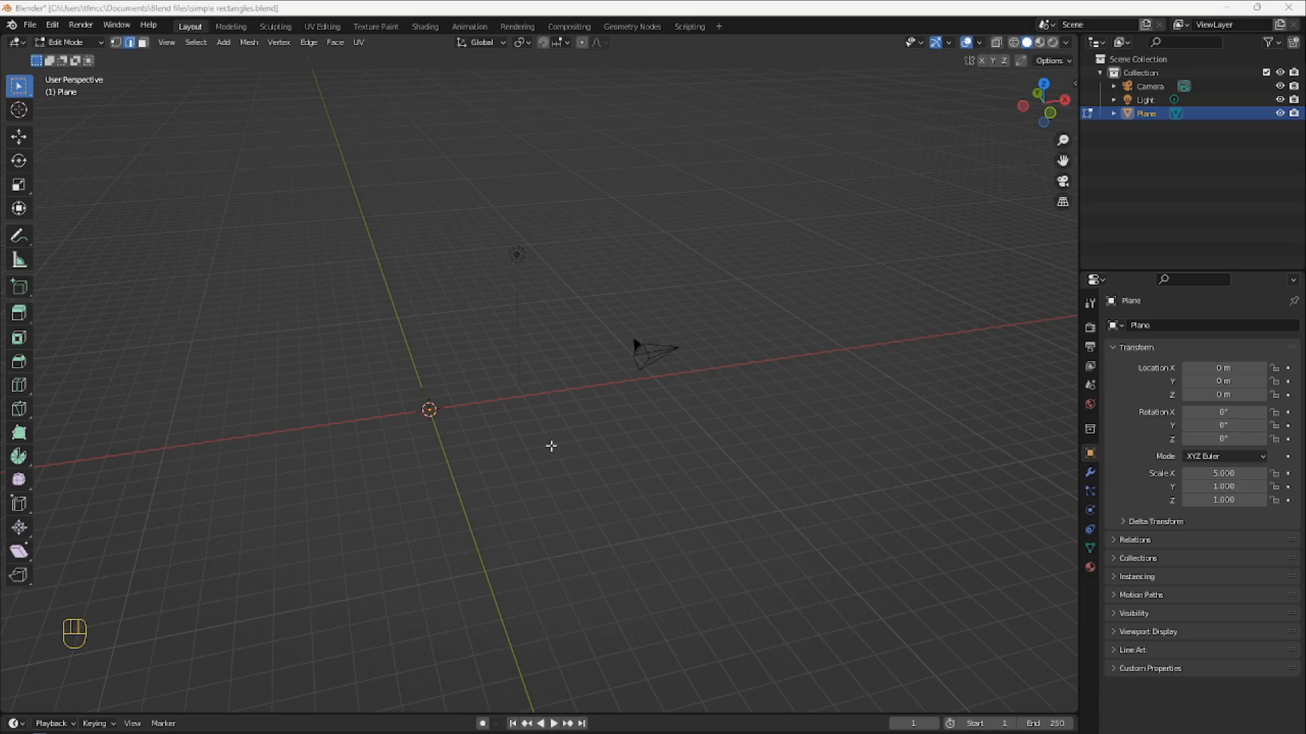
# Switch to Blender and, in top orthographic view, add a plane at the origin within the Plane object's mesh
pyautogui.press('KP_7')
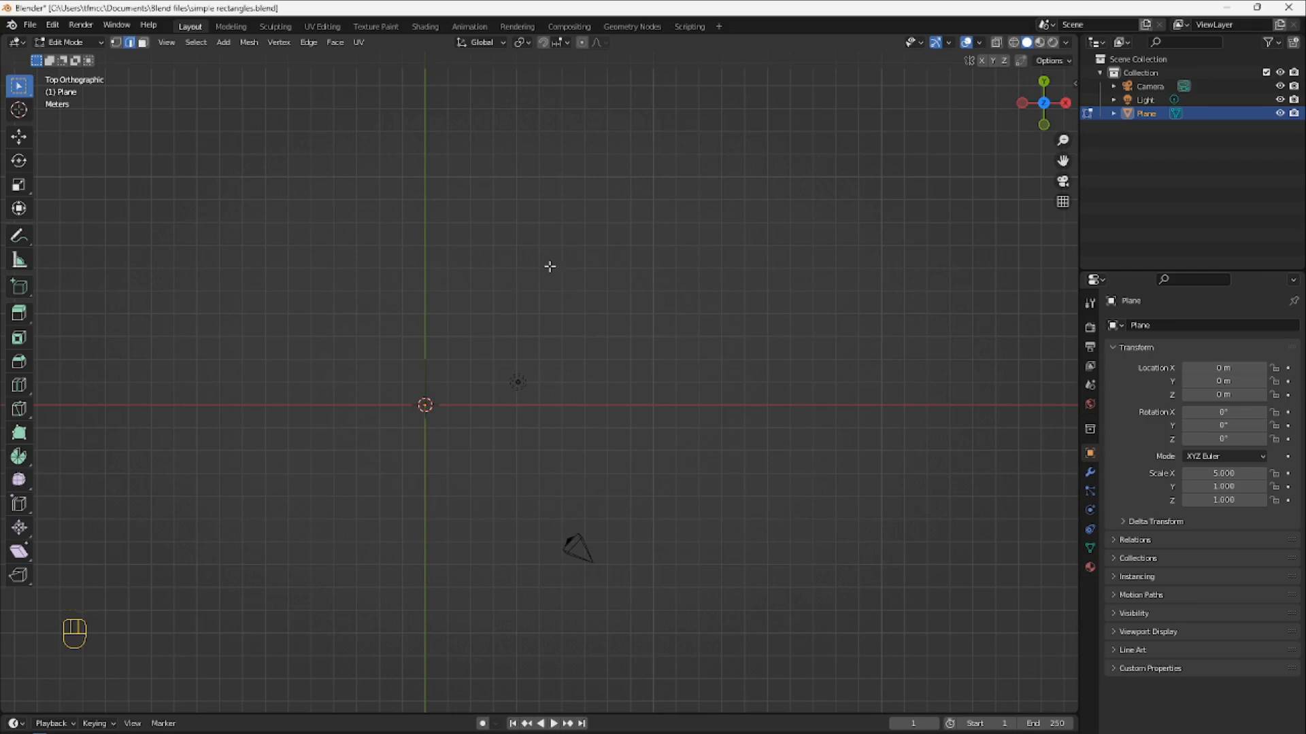
pyautogui.click(567, 44)
pyautogui.click(505, 392)
pyautogui.hotkey('shift', 'a')
pyautogui.click(505, 391)
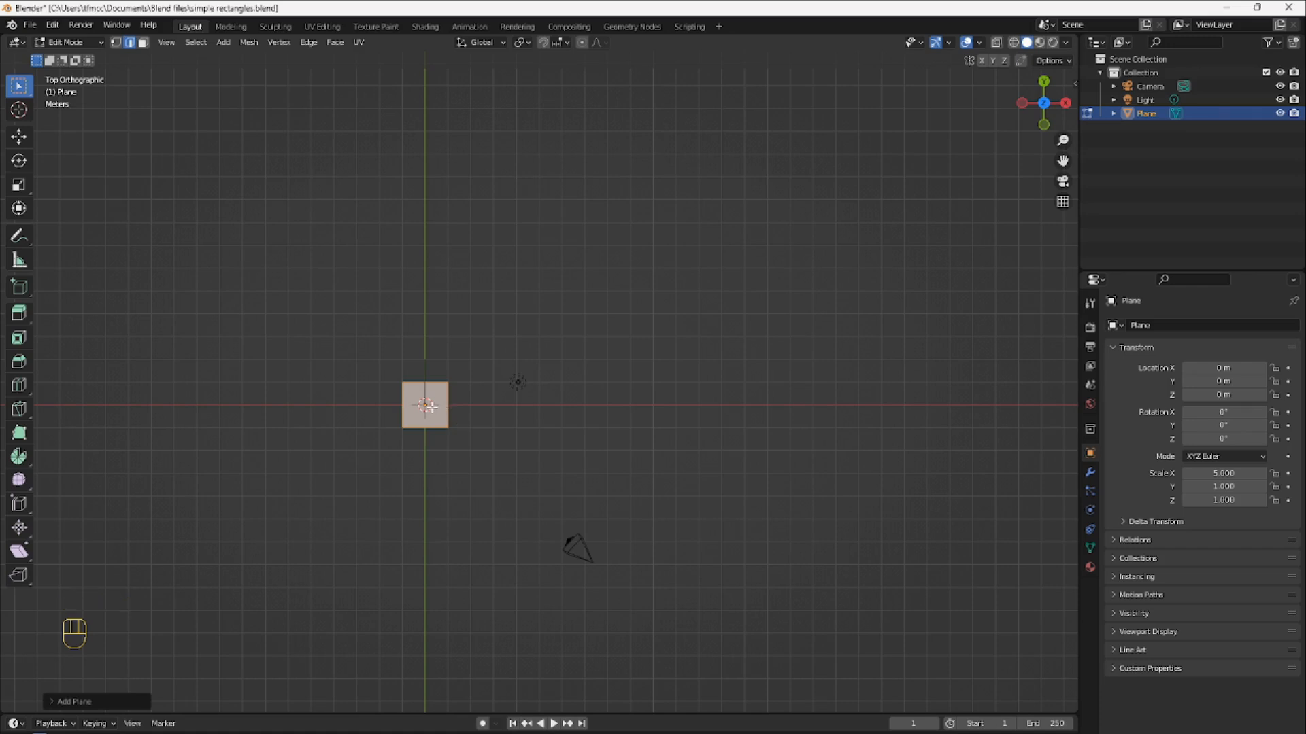
# Move the new plane 1 m along X and 1 m along Y, snapping its lower-left corner to the origin
pyautogui.press('g')
pyautogui.press('ctrl')
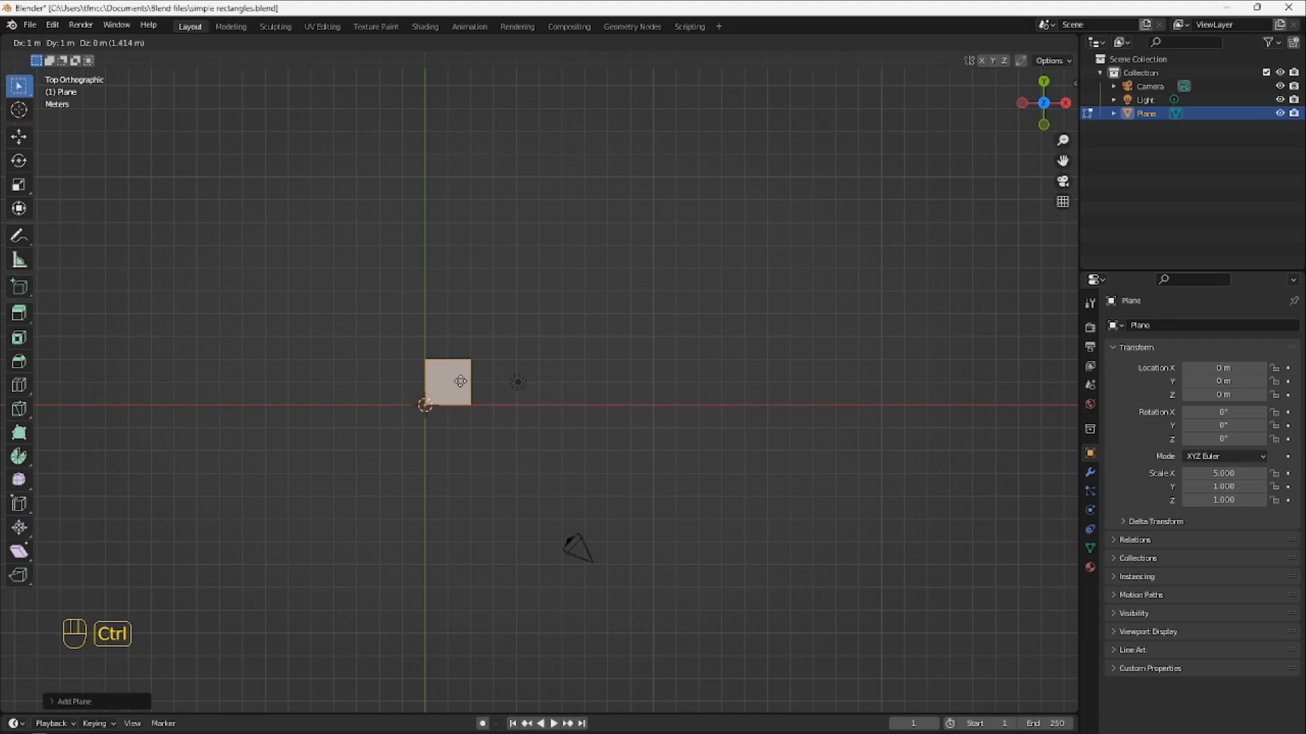
pyautogui.press('ctrl')
pyautogui.click(461, 385)
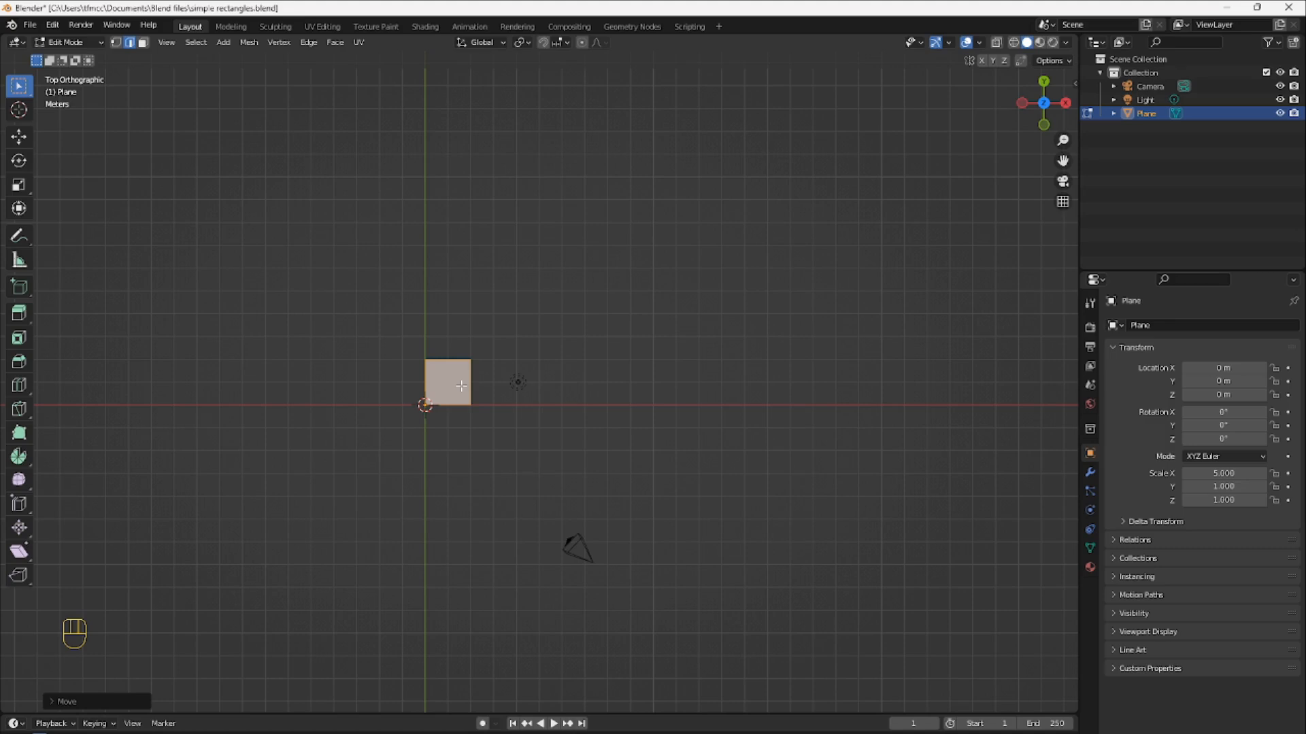
# Scale the plane by 5 along the global X axis to form a long rectangle
pyautogui.press('s')
pyautogui.press('x')
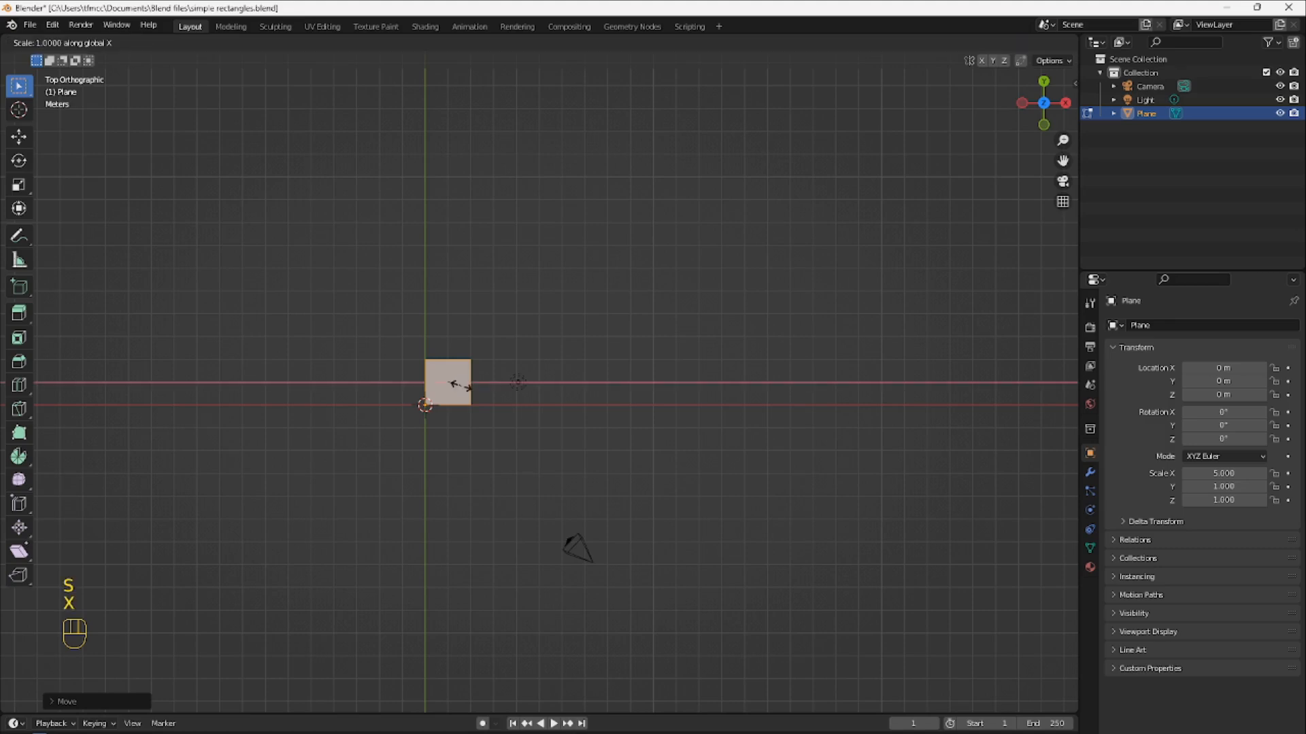
pyautogui.press('5')
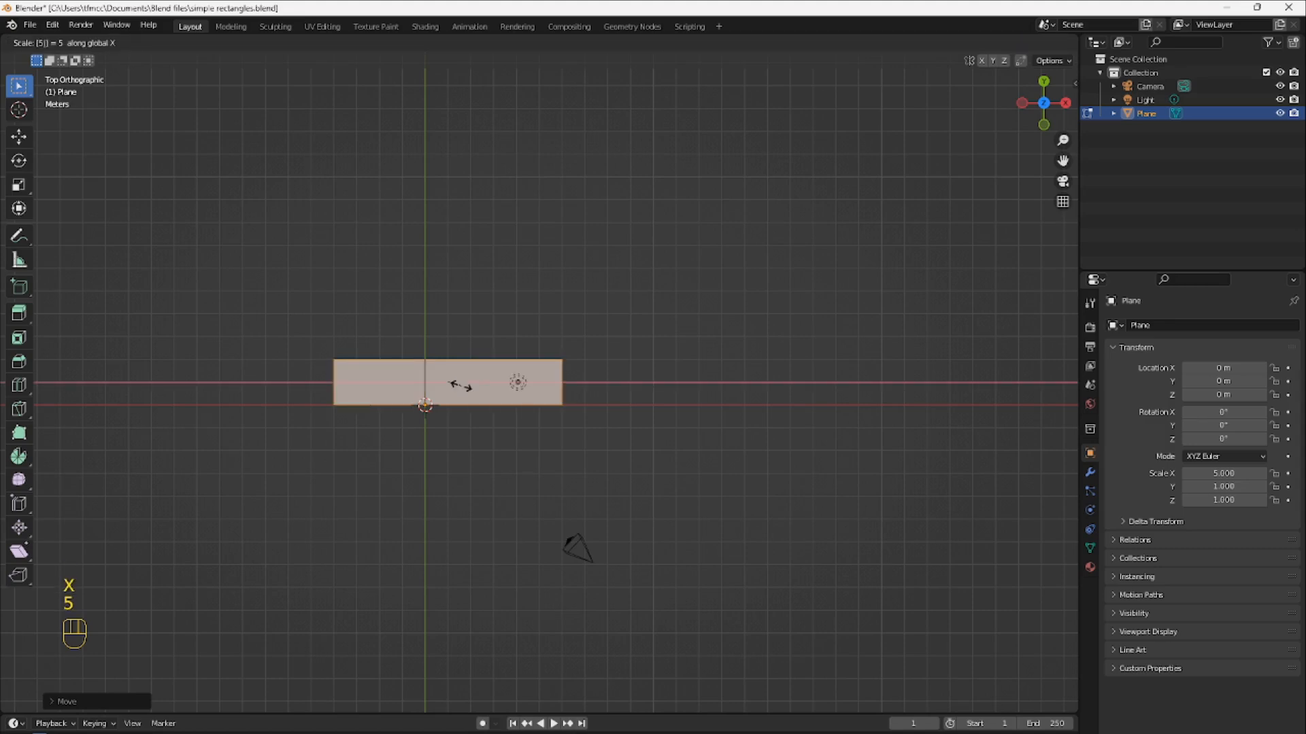
pyautogui.press('Return')
# Move the rectangle 4 m along X with snapping so its lower-left corner sits on the origin
pyautogui.press('g')
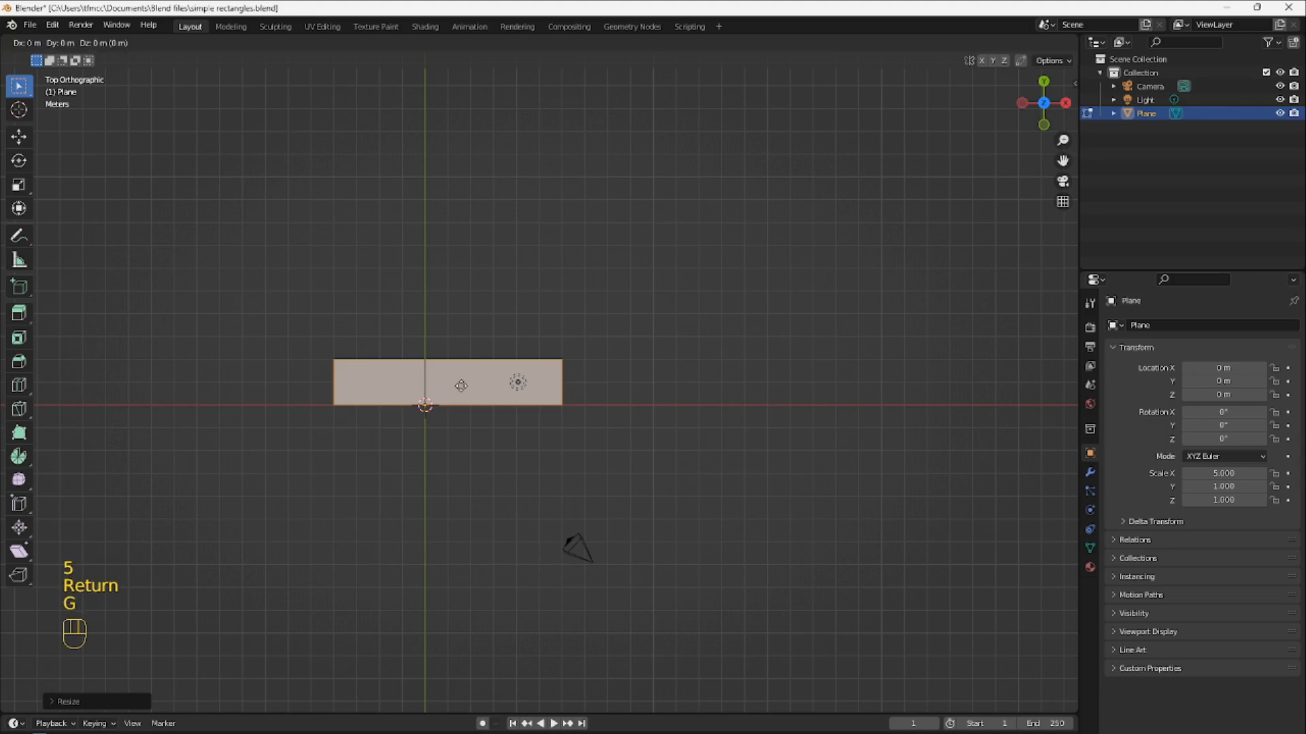
pyautogui.press('ctrl')
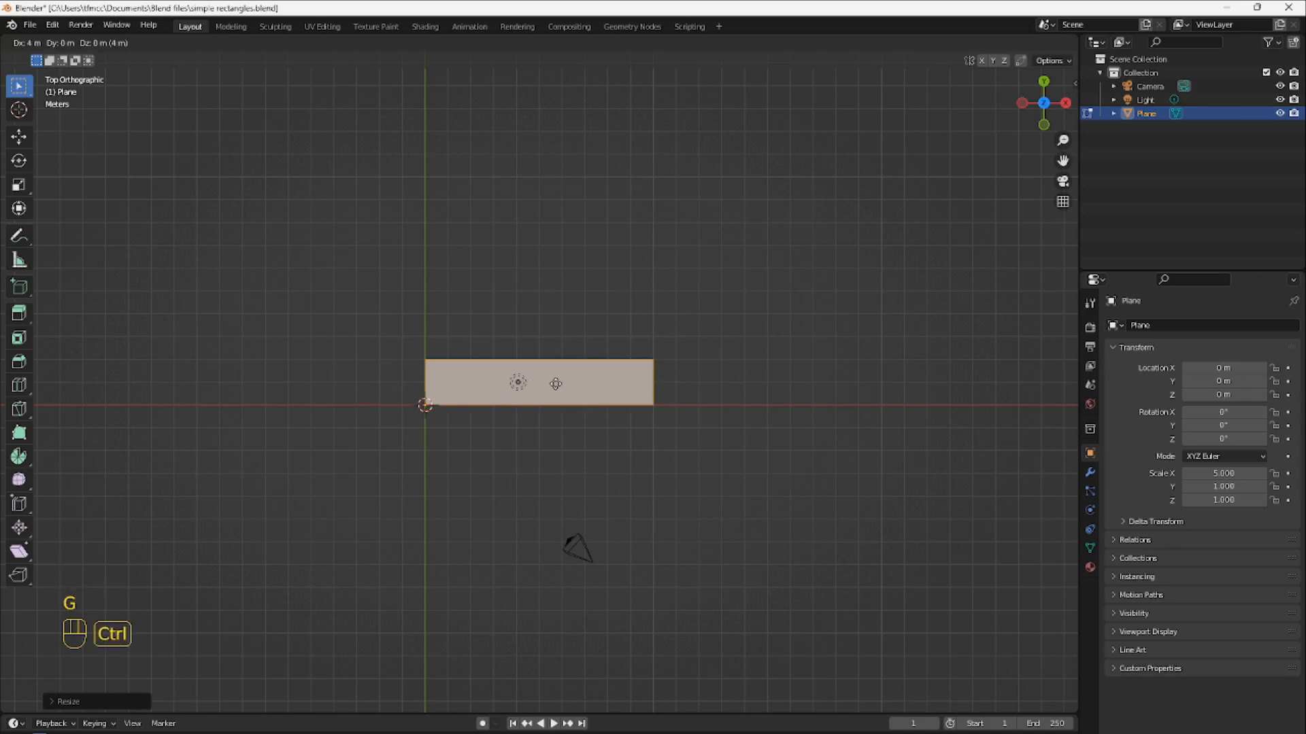
pyautogui.click(556, 384)
# Divide the rectangle into five equal squares with four evenly spaced loop cuts across its length
pyautogui.scroll(3, 555, 383)
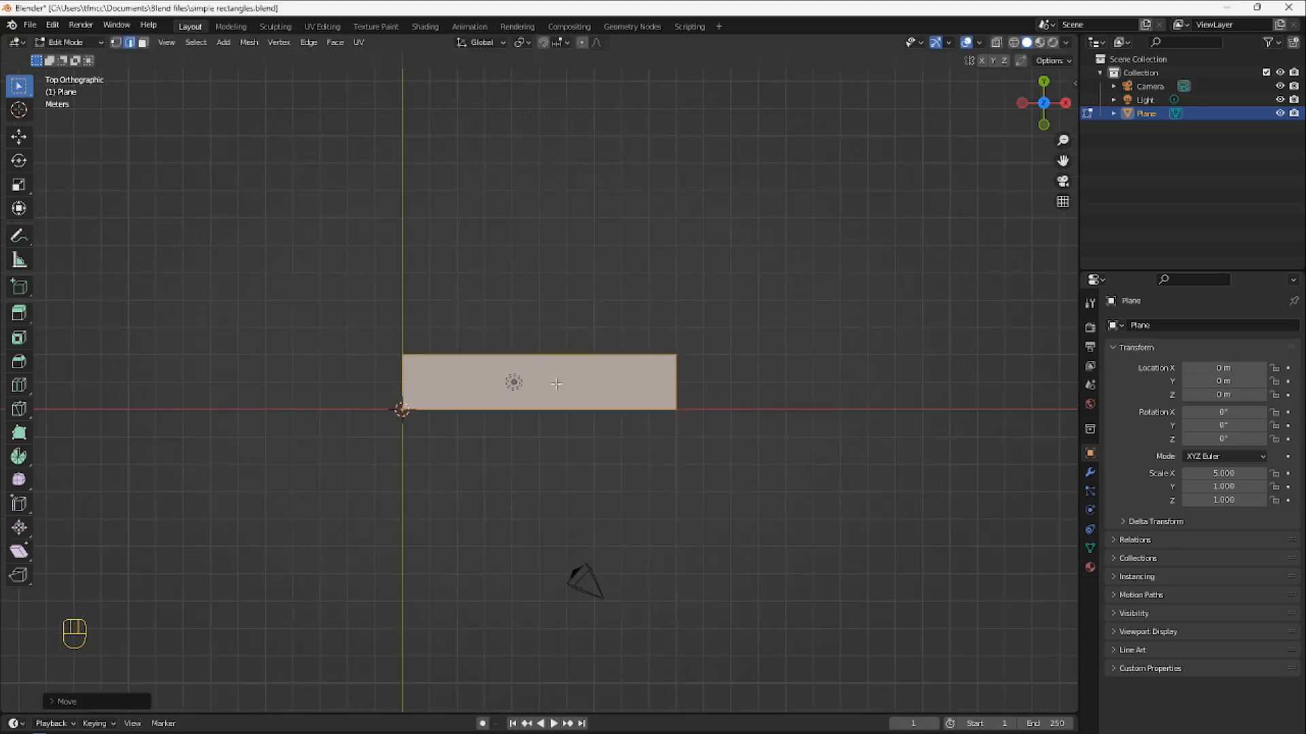
pyautogui.click(556, 459)
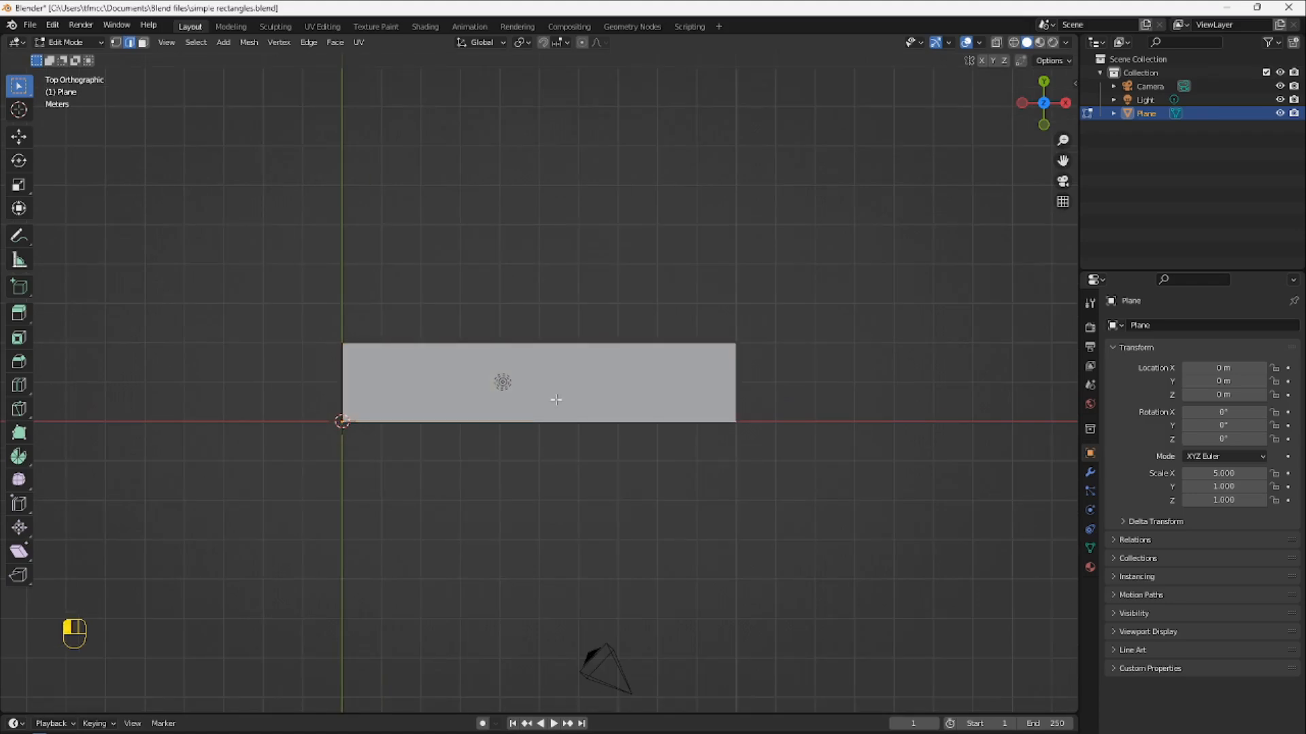
pyautogui.press('3')
pyautogui.click(556, 400)
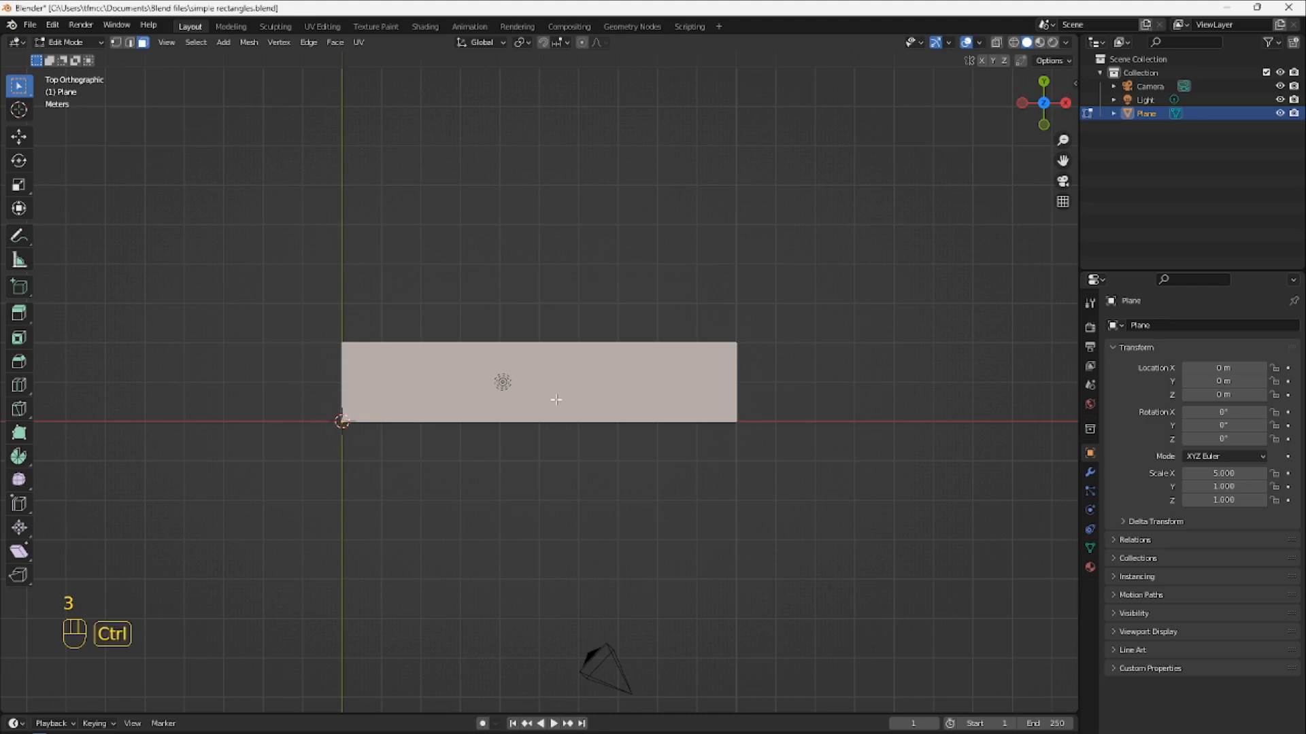
pyautogui.hotkey('ctrl', 'r')
pyautogui.scroll(3, 556, 400)
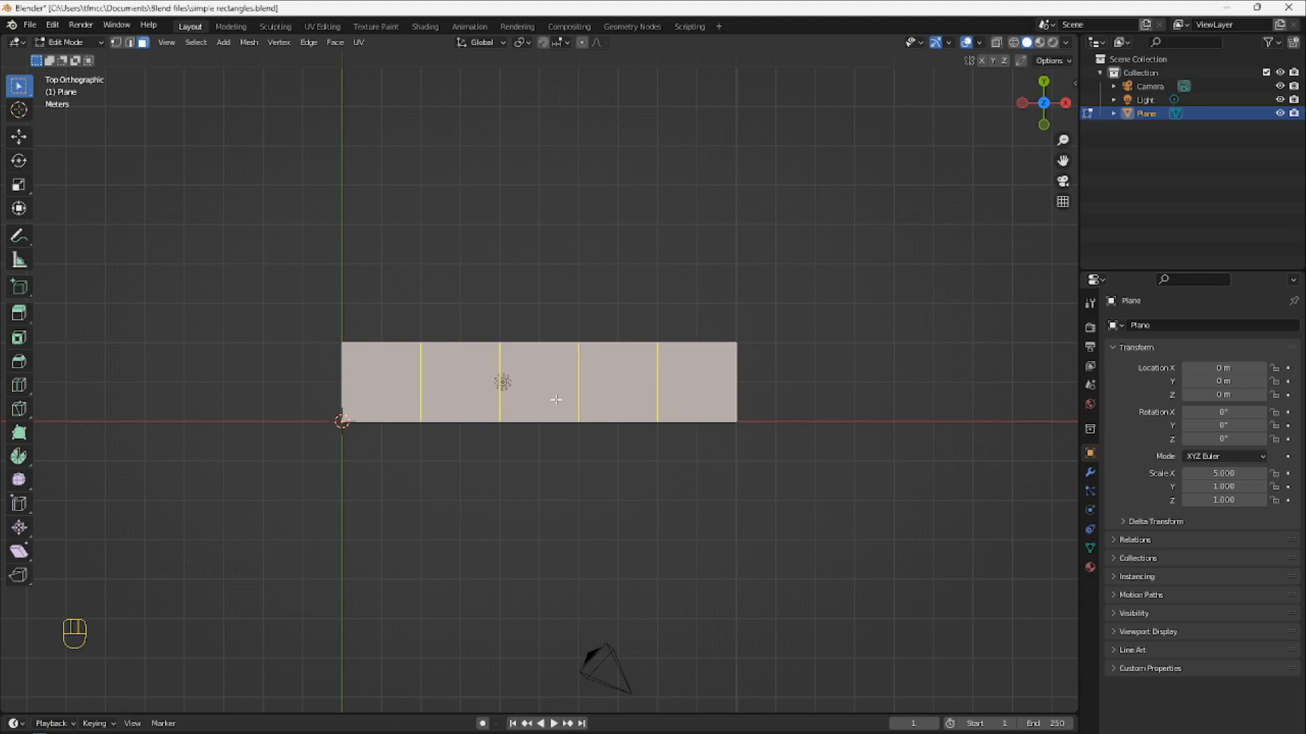
pyautogui.click(556, 400)
pyautogui.rightClick(556, 400)
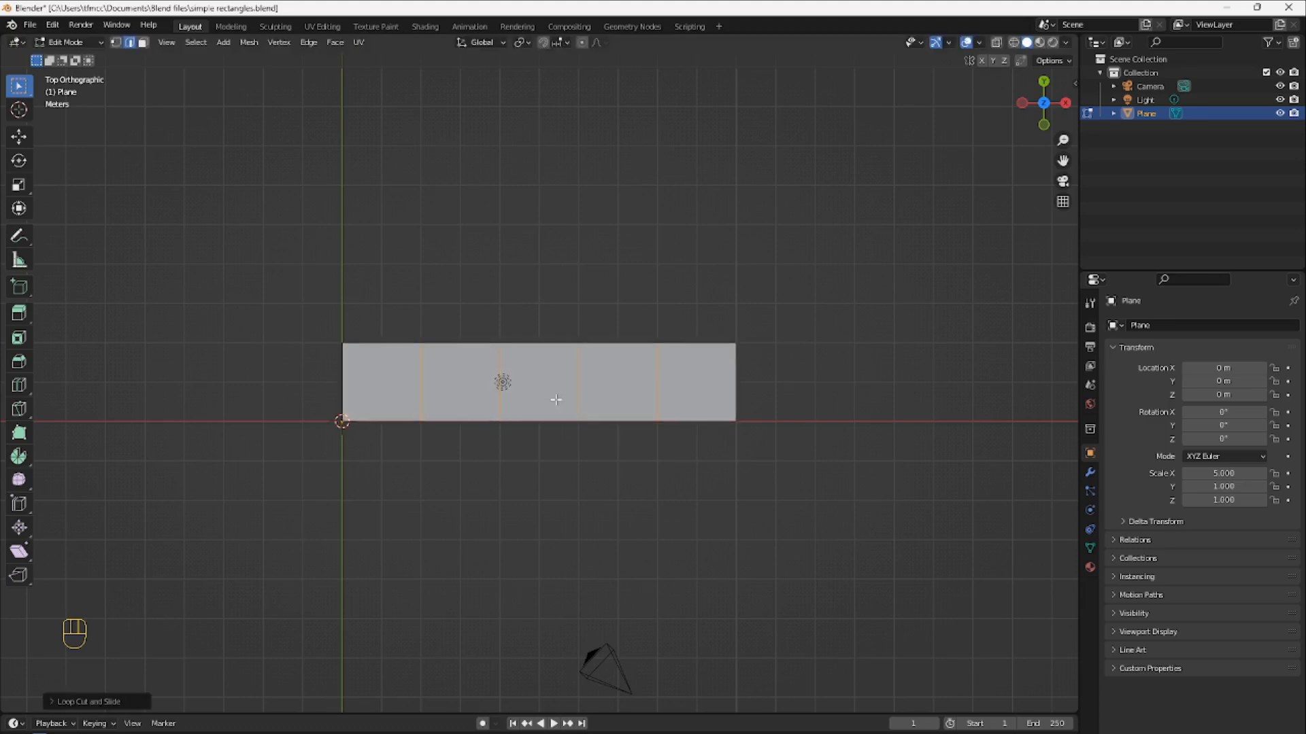
pyautogui.hotkey('alt', 'a')
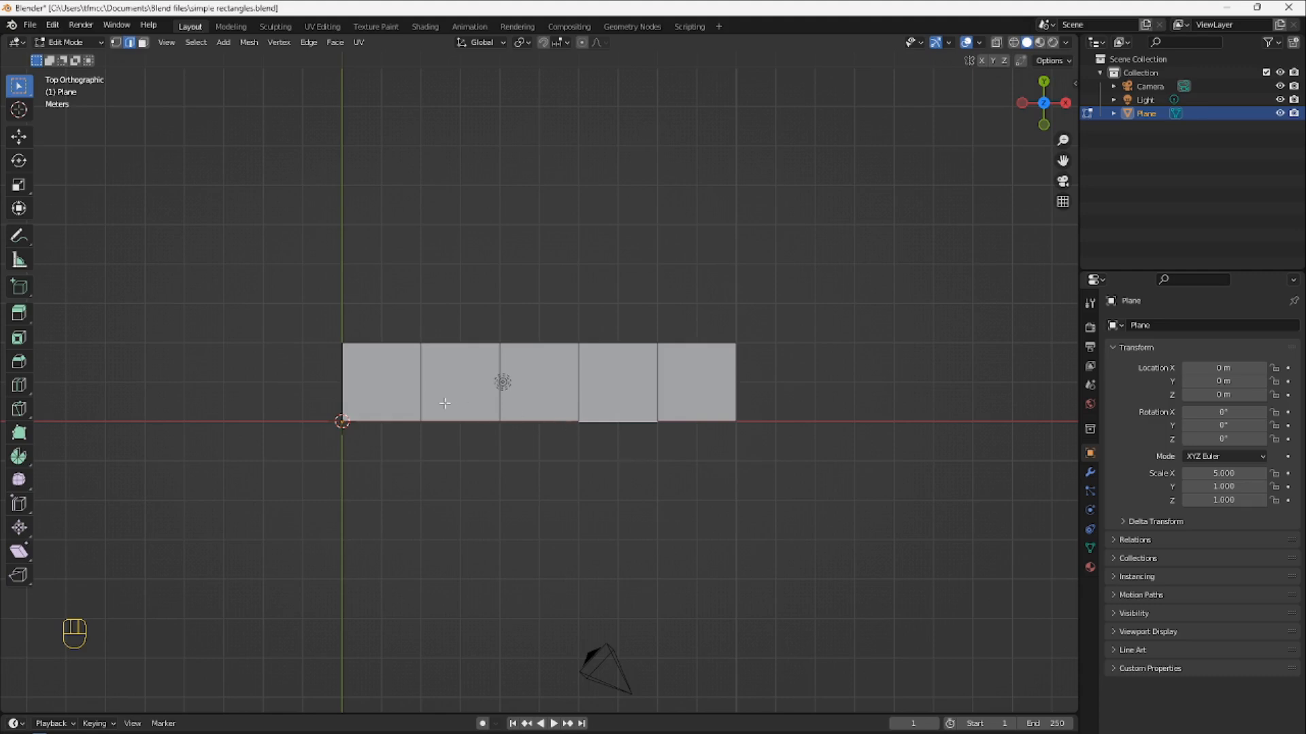
# Duplicate the row of five squares three times, snapping each copy 2 m further along Y to make a four-row grid
pyautogui.moveTo(312, 450); pyautogui.dragTo(788, 324)
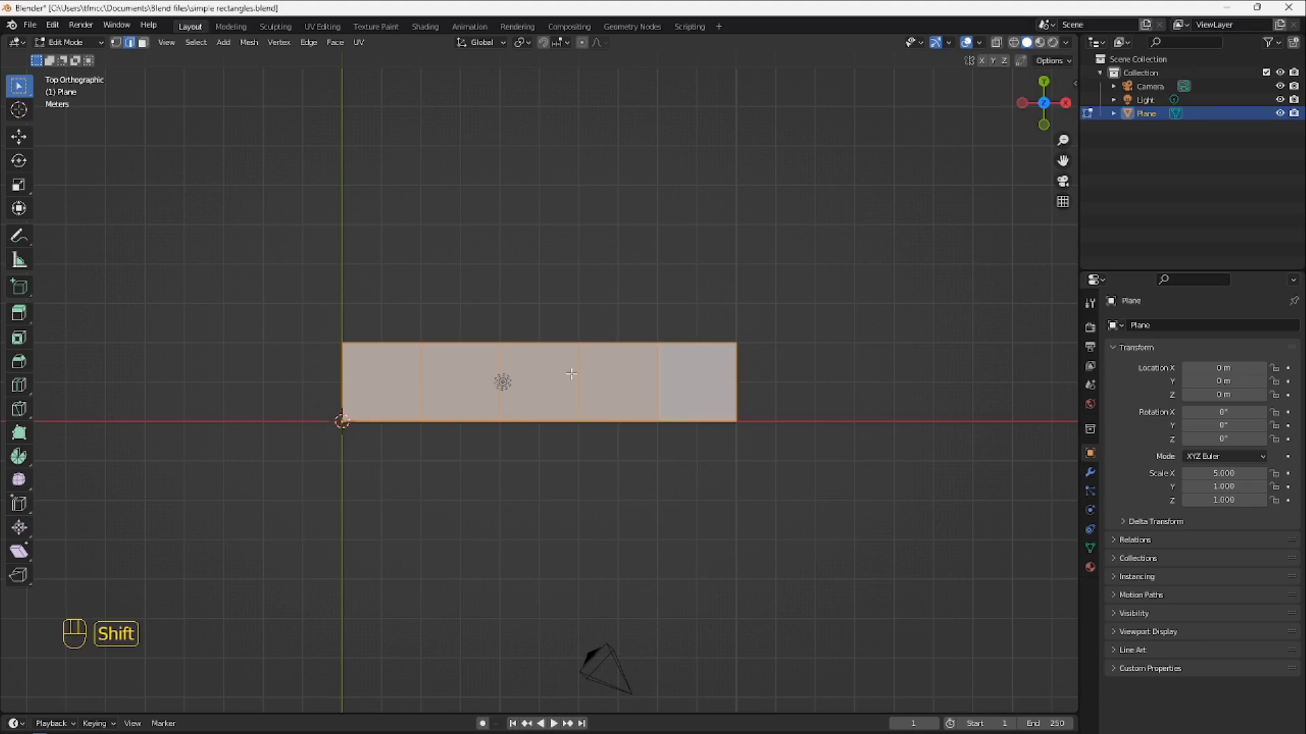
pyautogui.hotkey('shift', 'd')
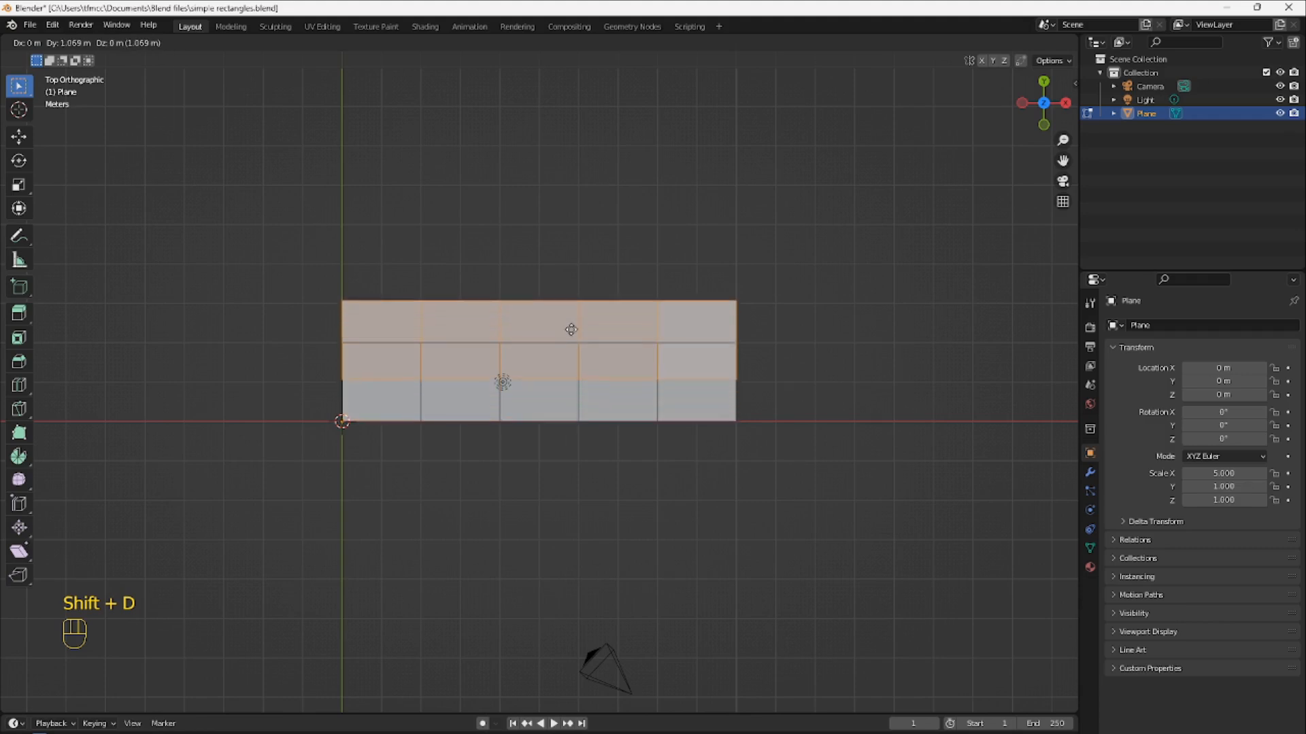
pyautogui.keyDown('ctrl'); pyautogui.click(570, 295); pyautogui.keyUp('ctrl')
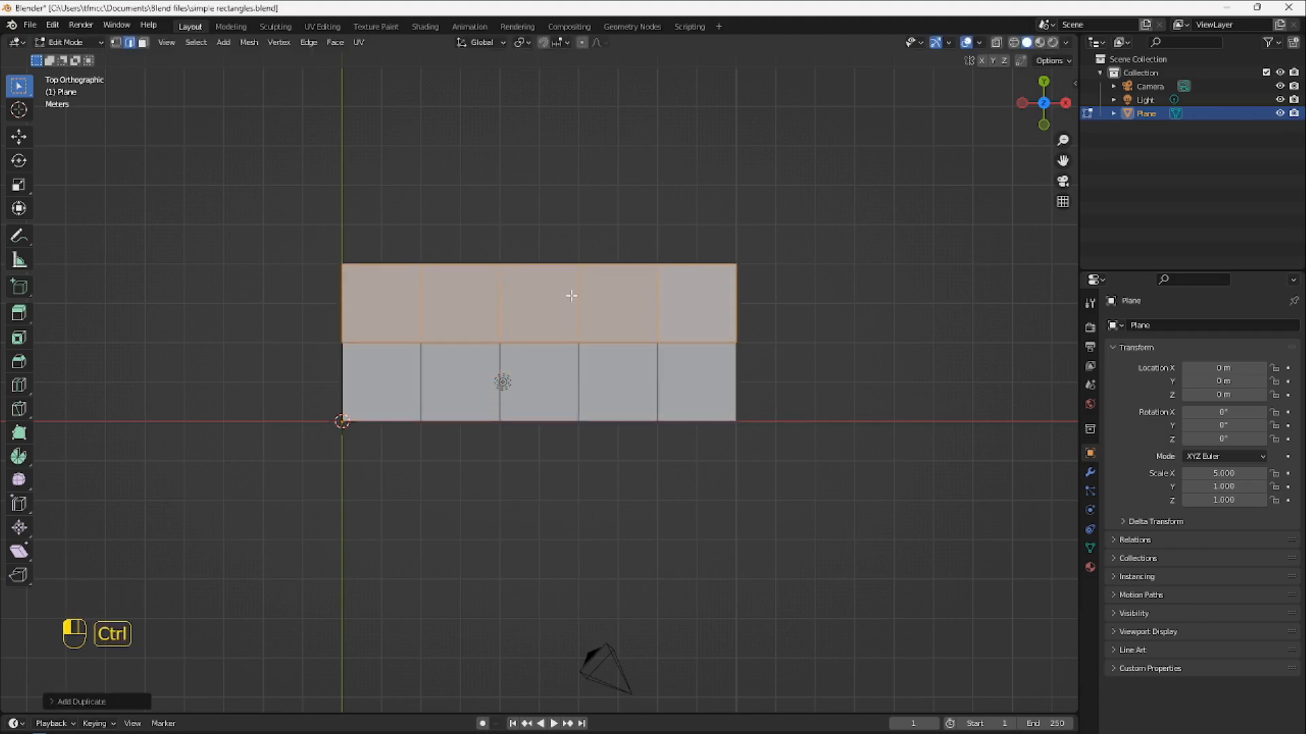
pyautogui.hotkey('shift', 'd')
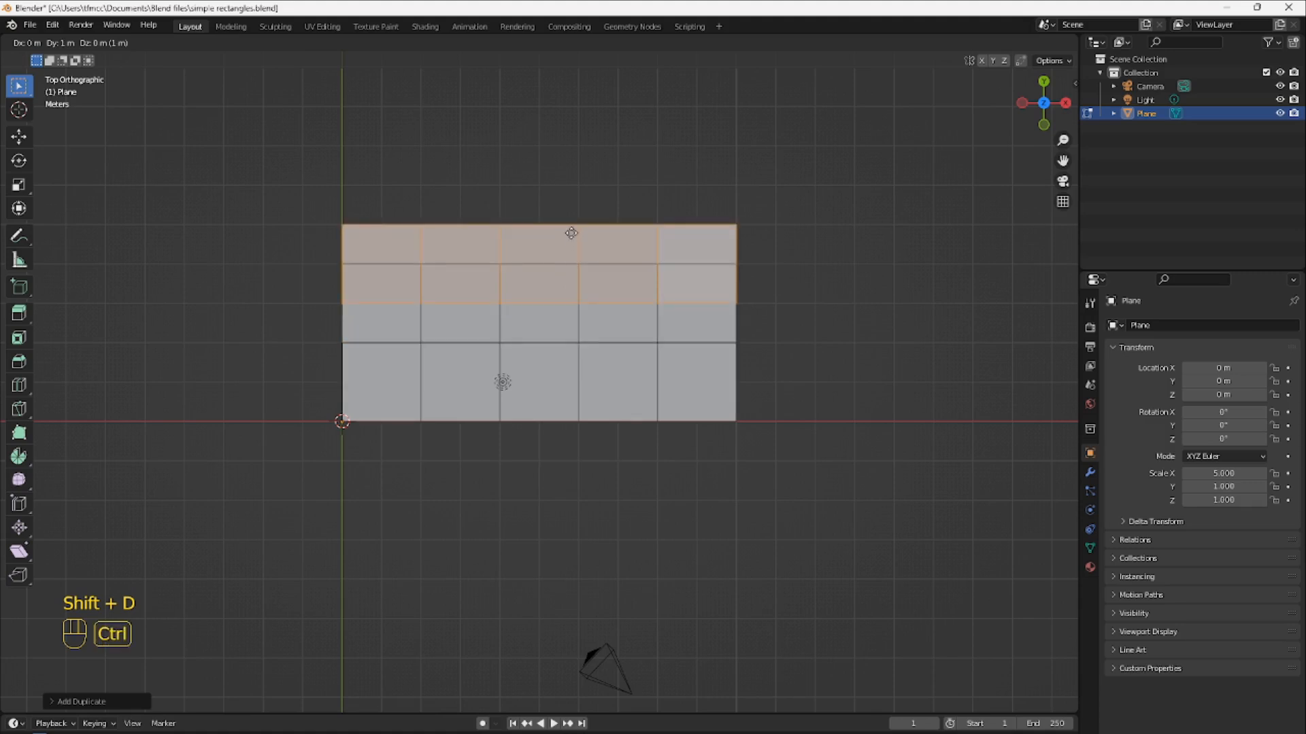
pyautogui.keyDown('ctrl'); pyautogui.click(571, 217); pyautogui.keyUp('ctrl')
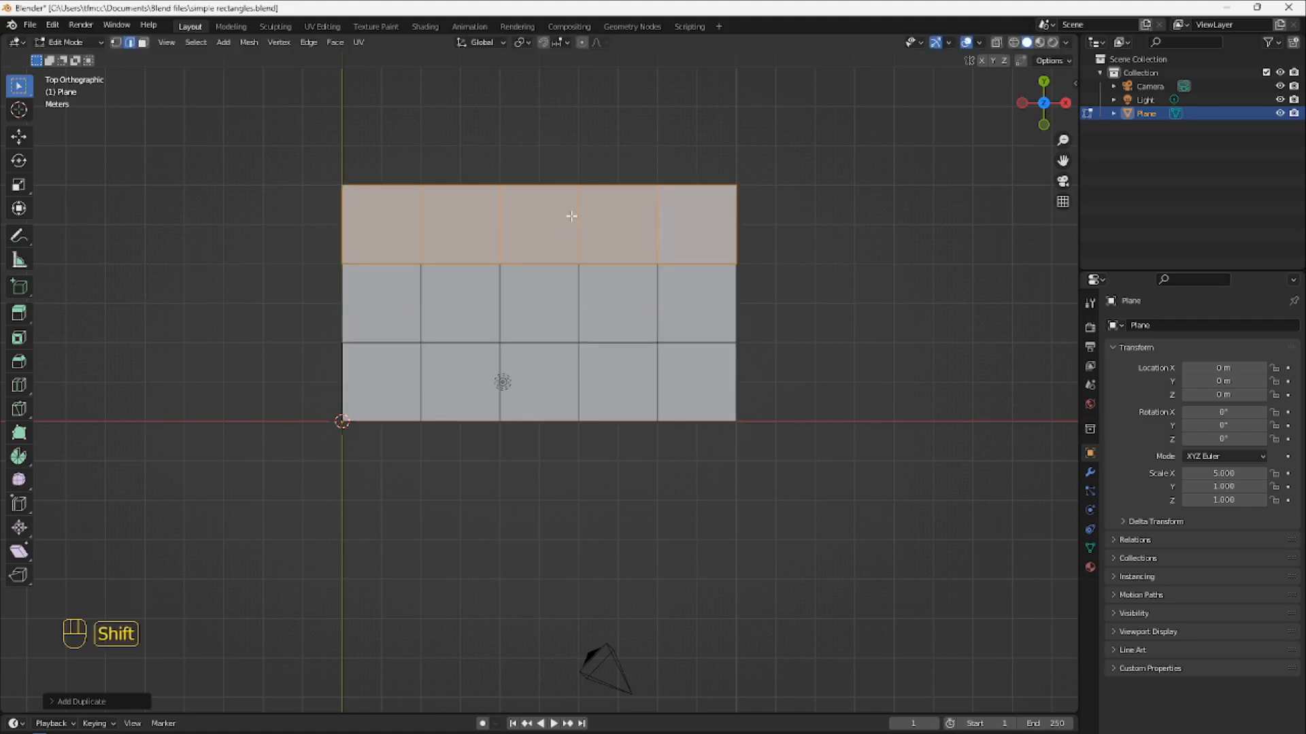
pyautogui.hotkey('shift', 'd')
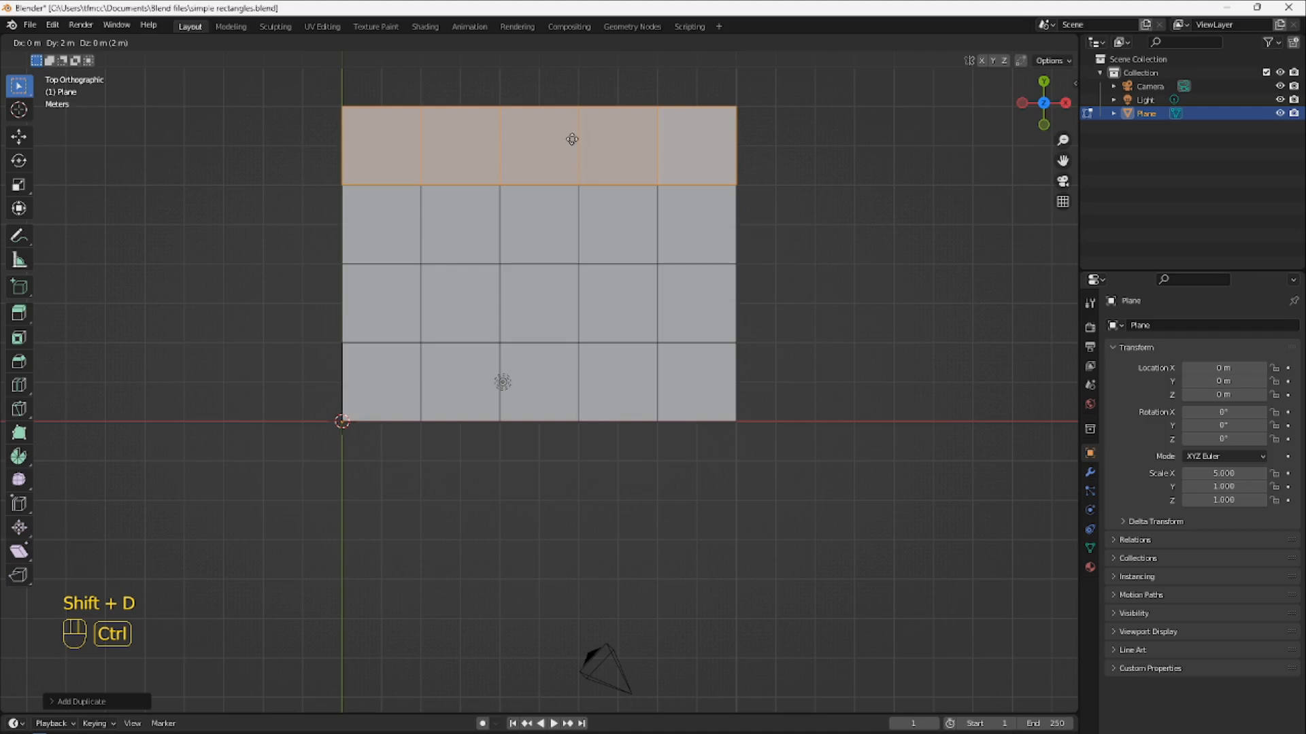
pyautogui.keyDown('ctrl'); pyautogui.click(571, 134); pyautogui.keyUp('ctrl')
pyautogui.click(814, 274)
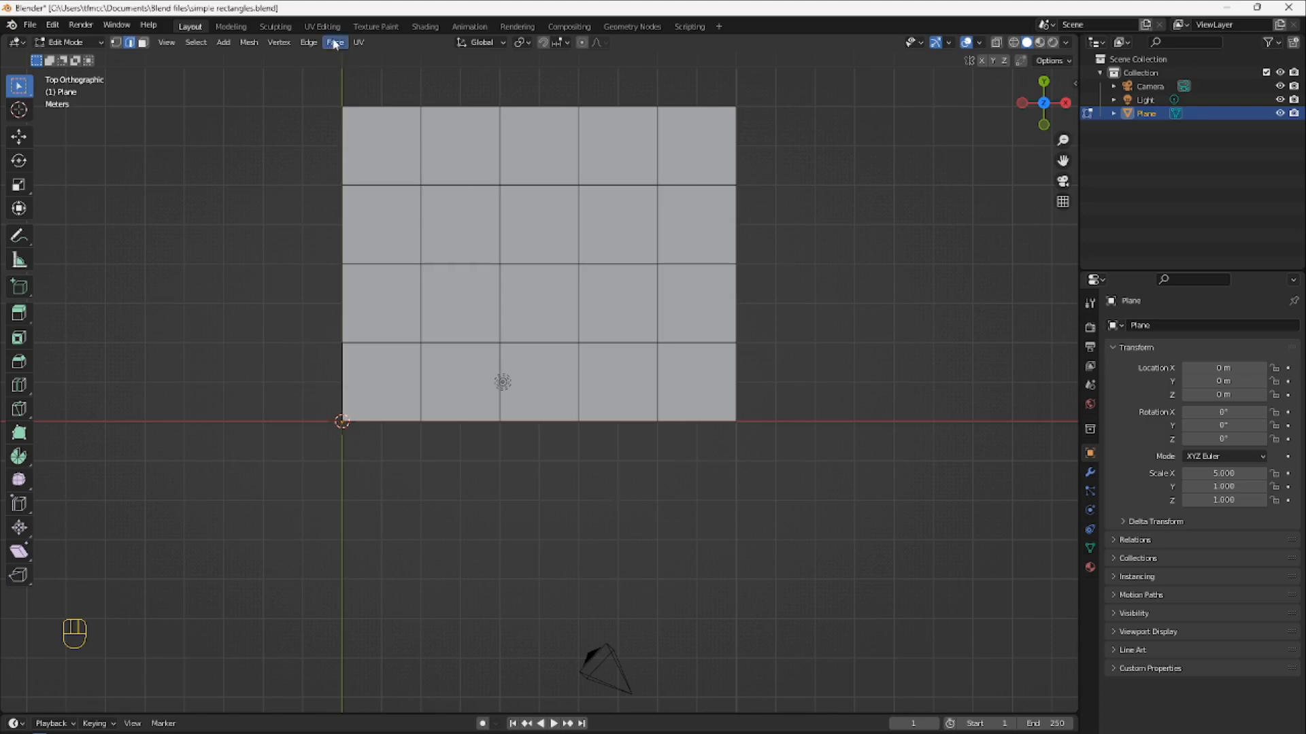
# Select the whole grid and inspect its UV layout in the UV Editing workspace
pyautogui.moveTo(317, 446); pyautogui.dragTo(812, 88)
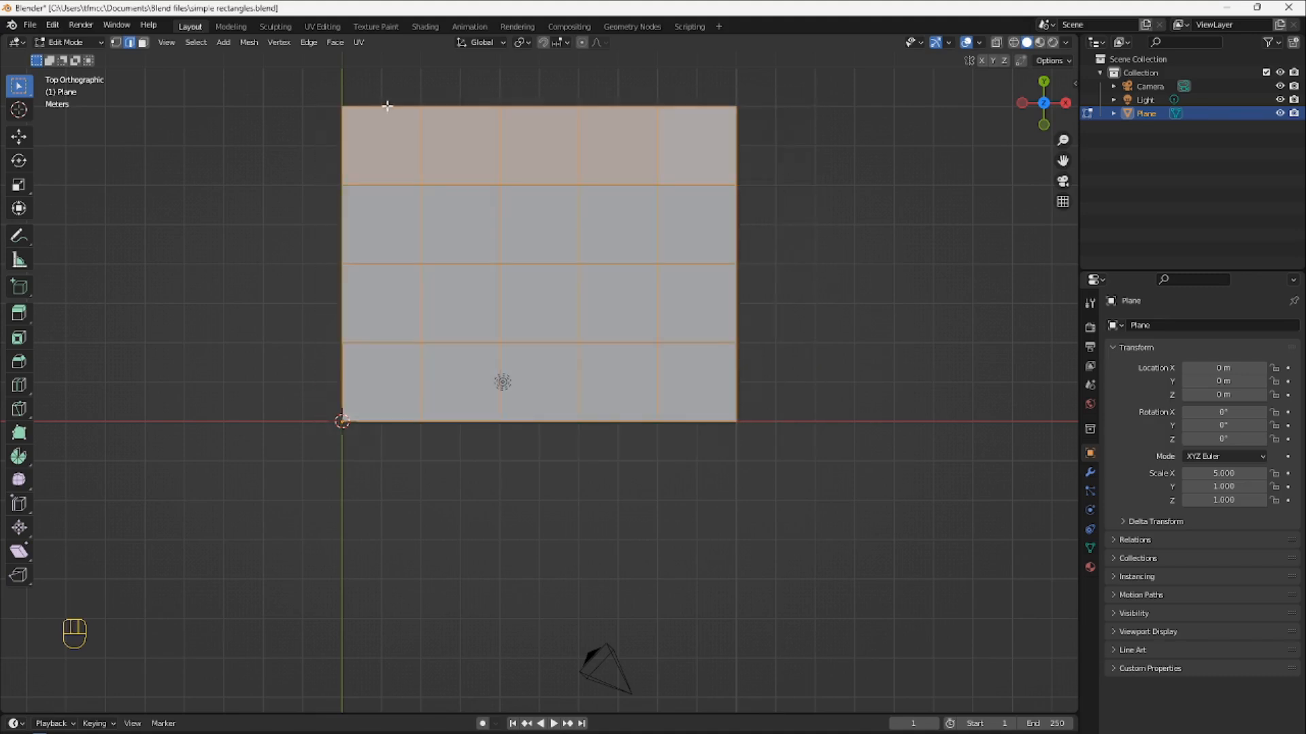
pyautogui.click(333, 27)
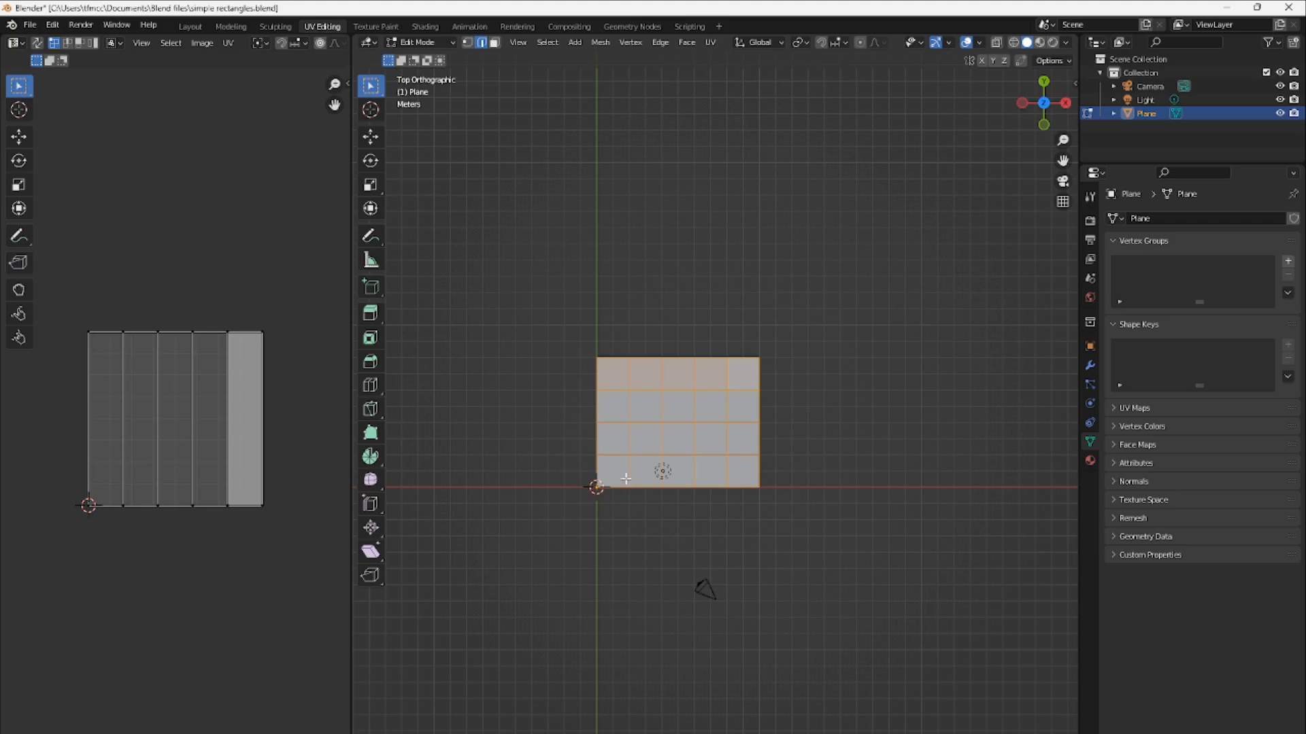
pyautogui.click(715, 43)
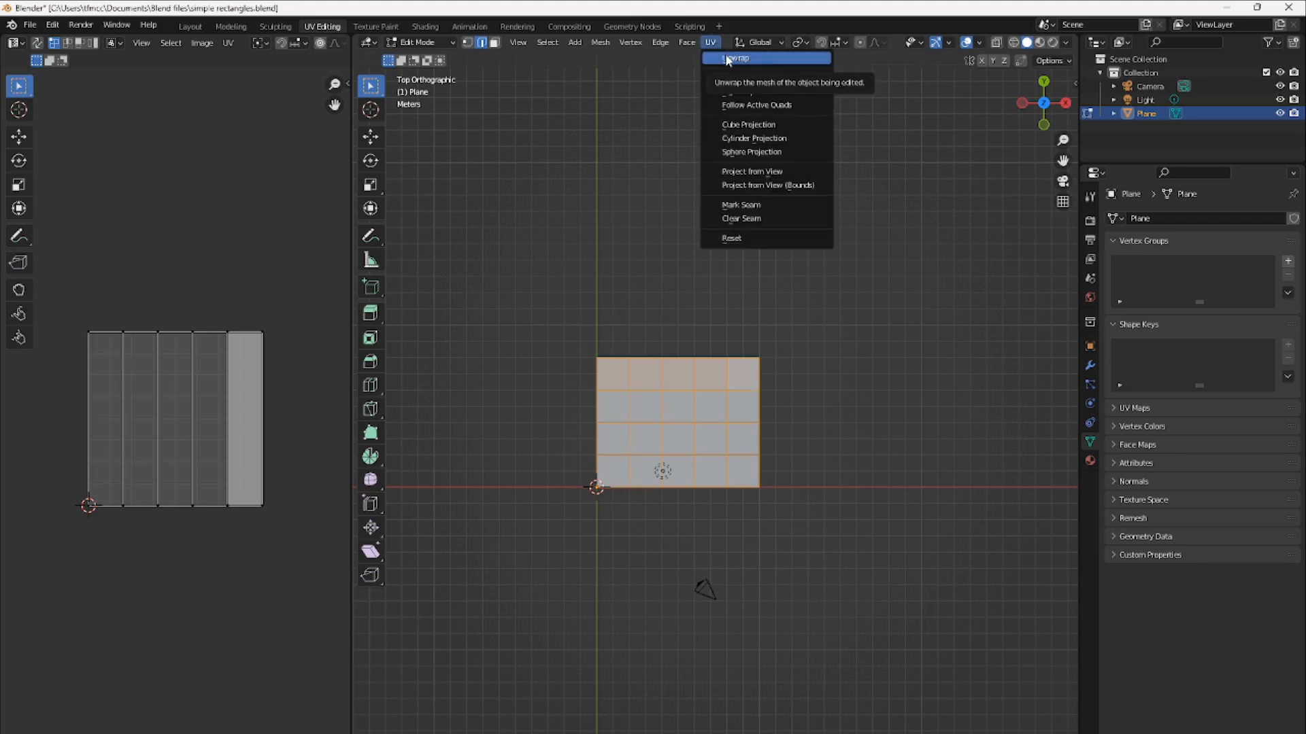
pyautogui.click(758, 131)
pyautogui.click(676, 540)
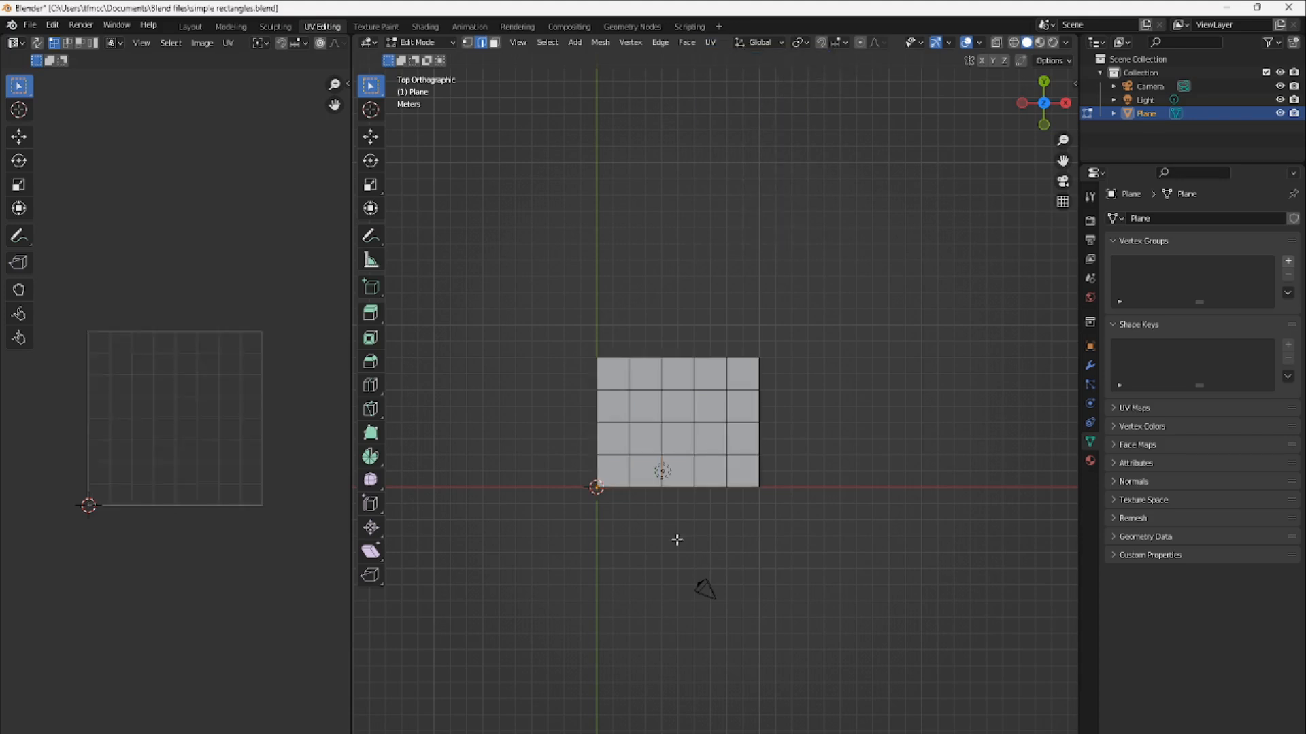
pyautogui.moveTo(580, 516); pyautogui.dragTo(824, 318)
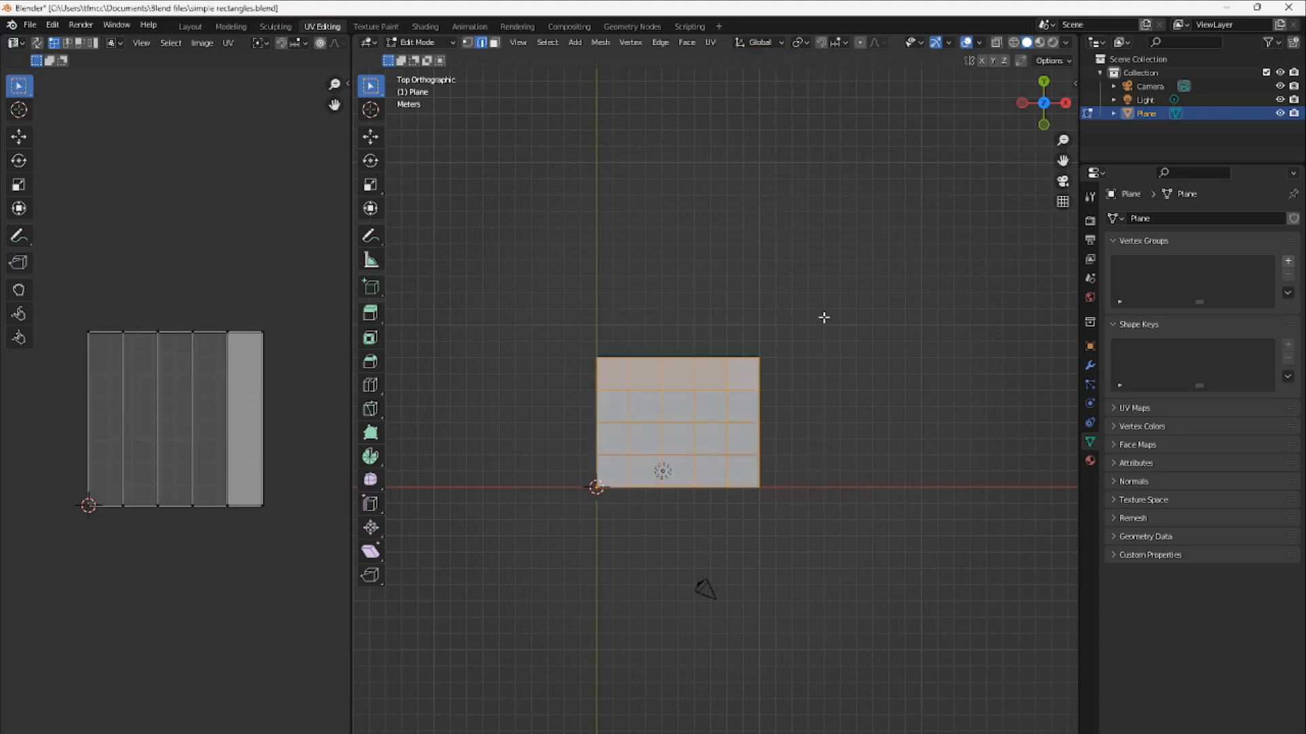
# Select all faces of the grid in the Layout workspace and UV map them with Cube Projection
pyautogui.click(189, 27)
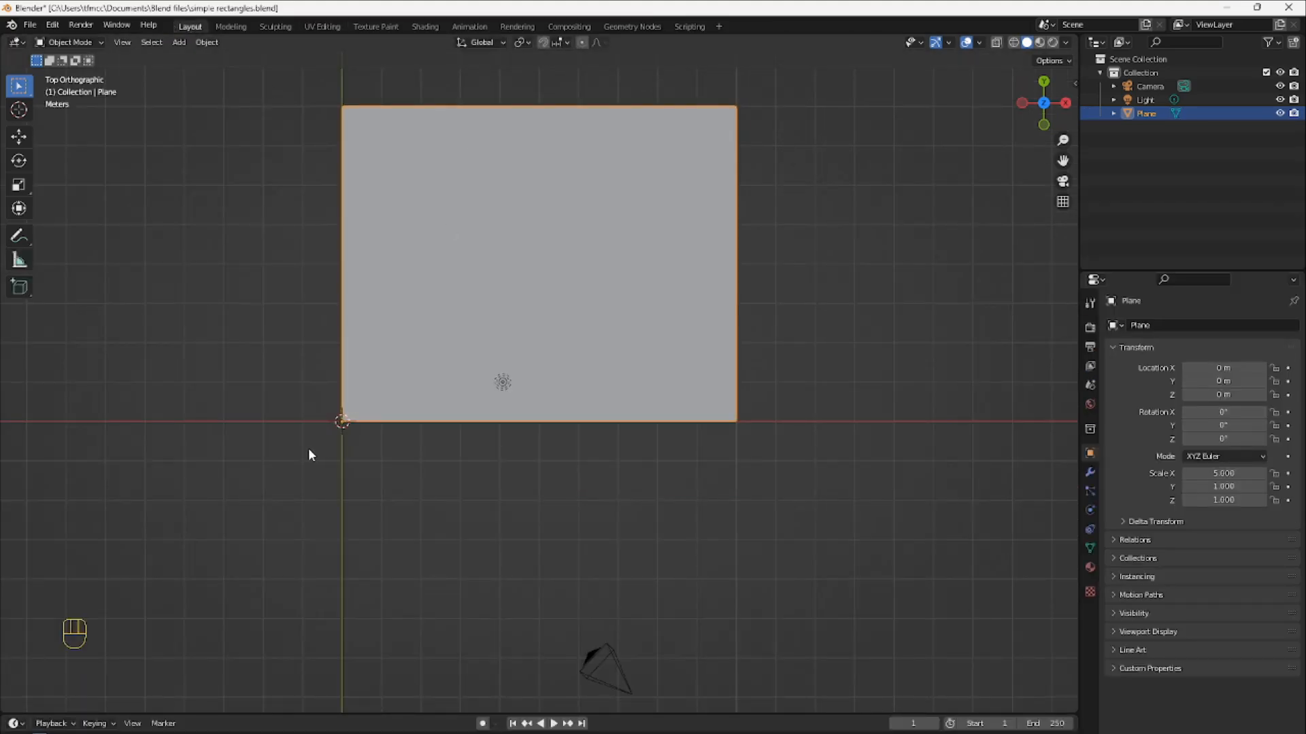
pyautogui.press('Tab')
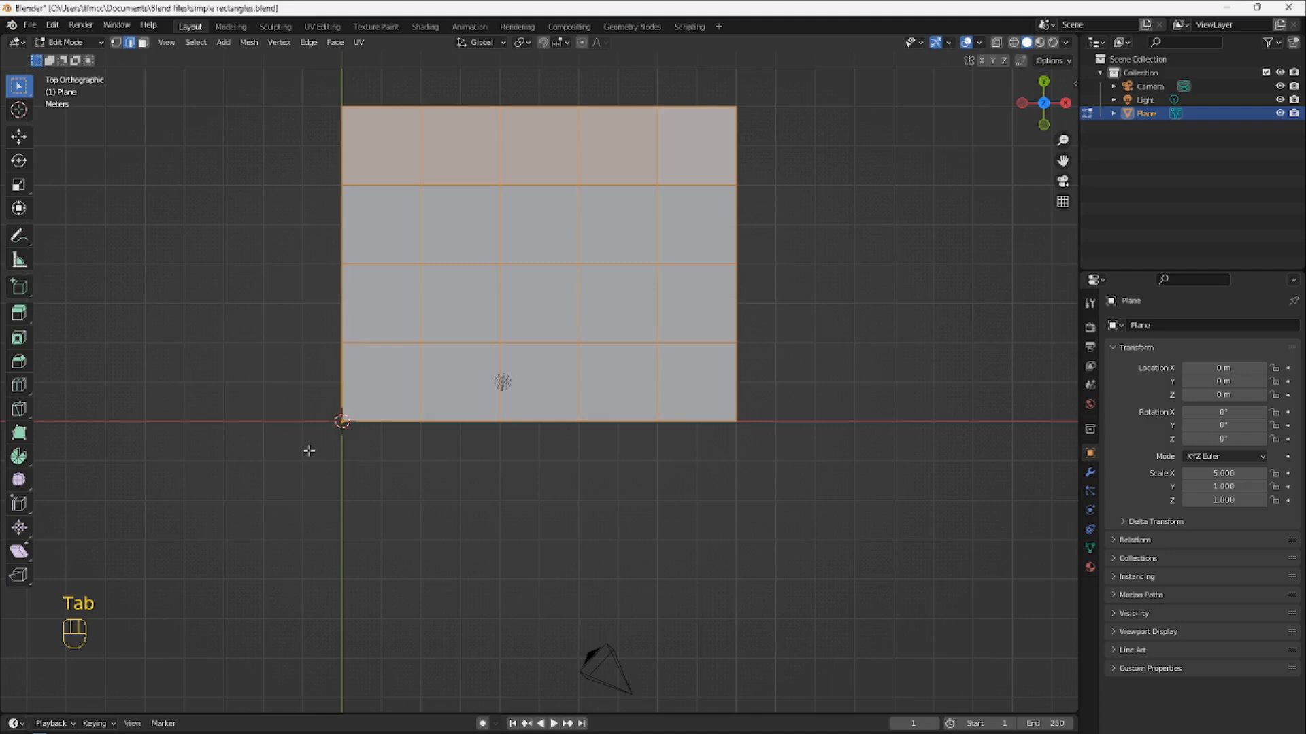
pyautogui.moveTo(308, 448); pyautogui.dragTo(773, 80)
pyautogui.click(602, 428)
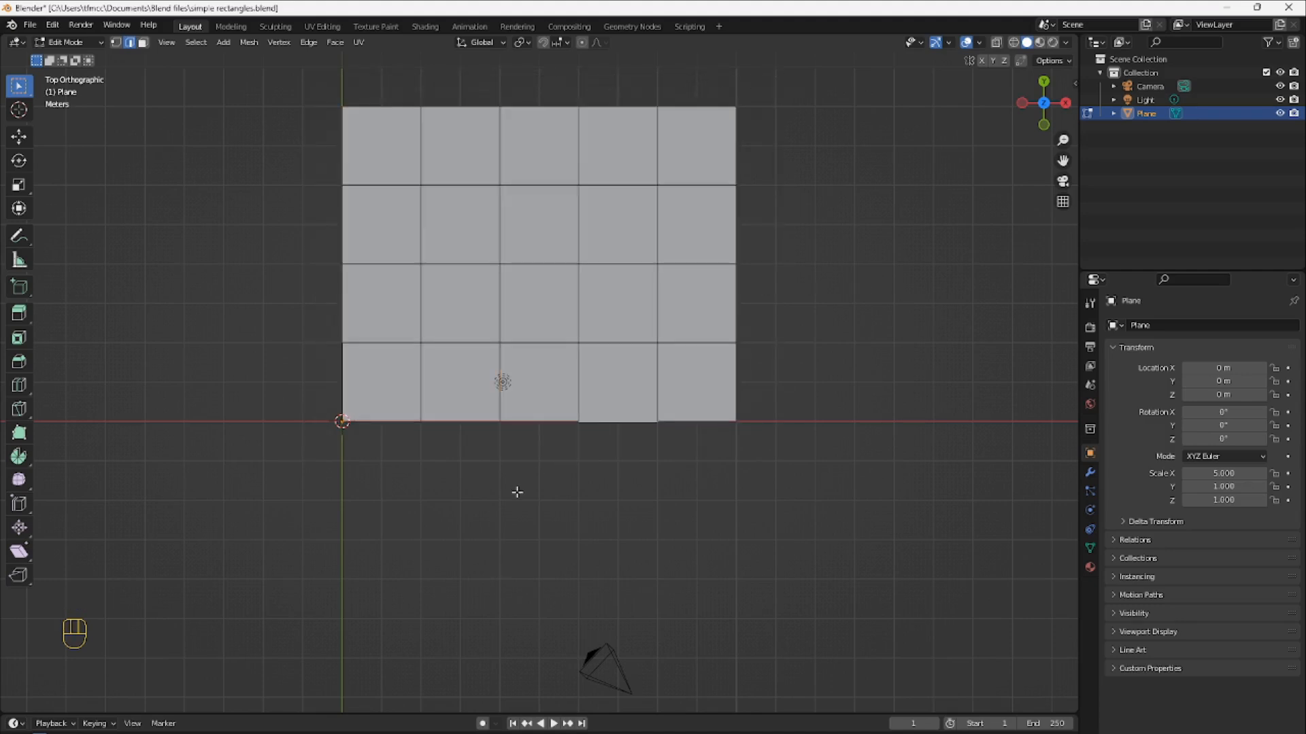
pyautogui.press('3')
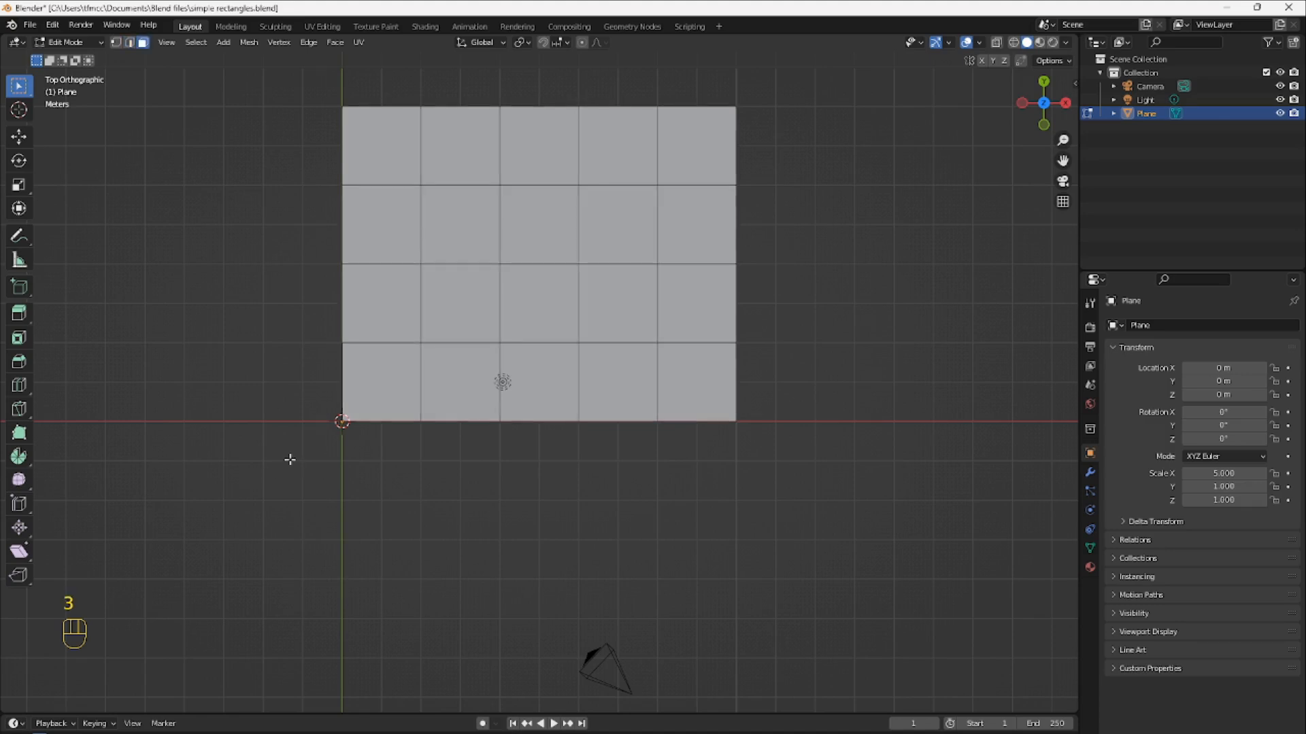
pyautogui.moveTo(290, 459); pyautogui.dragTo(798, 73)
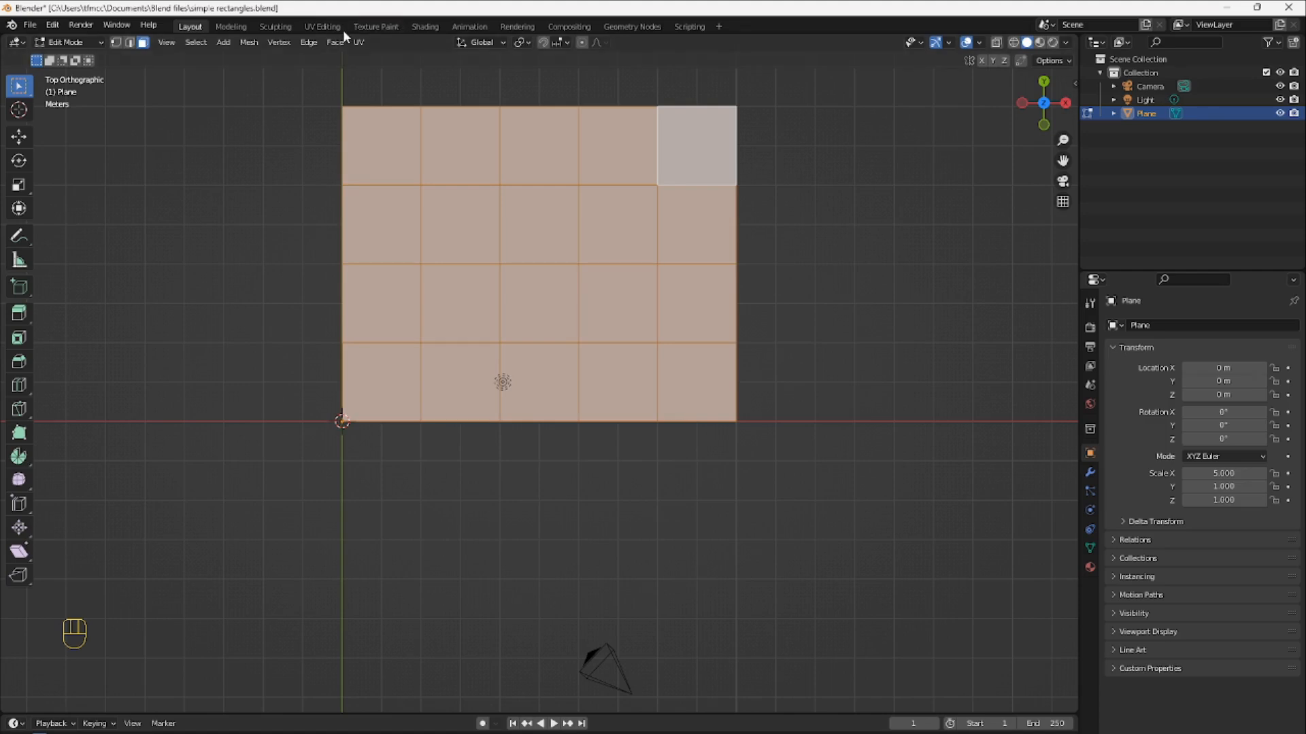
pyautogui.click(360, 44)
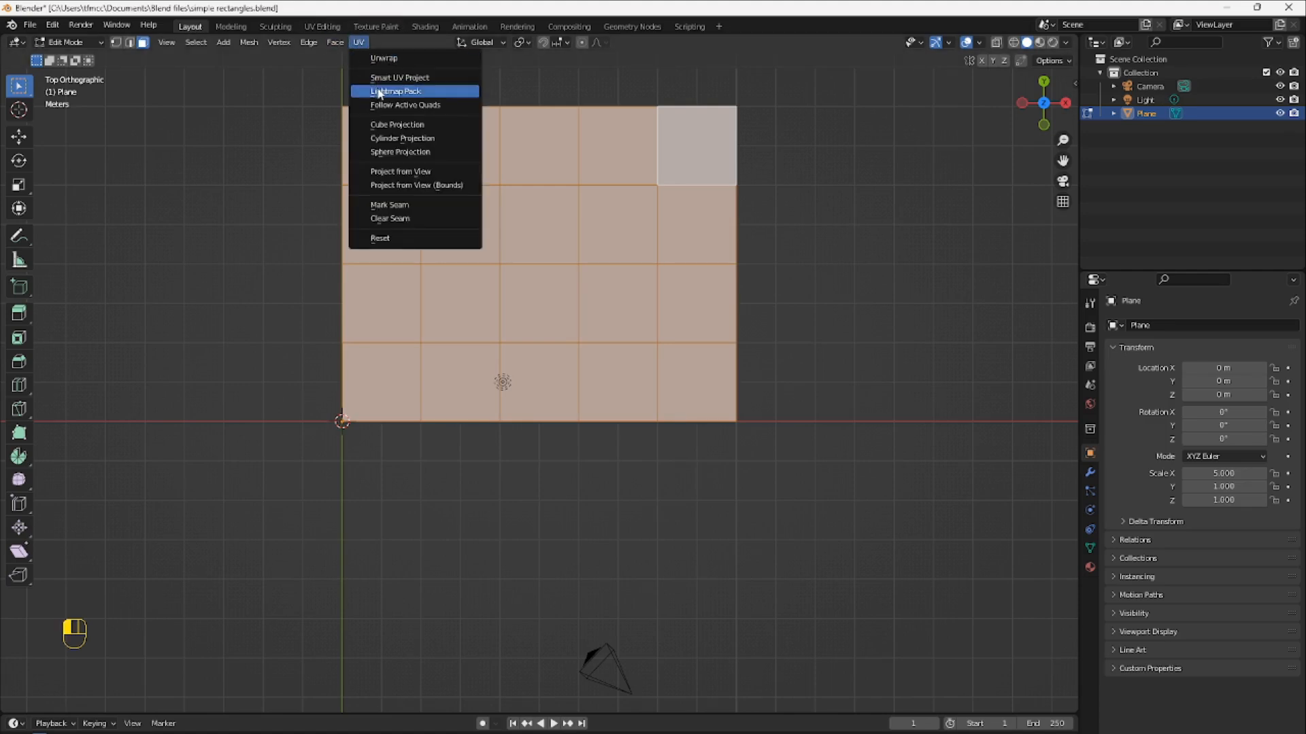
pyautogui.click(401, 125)
pyautogui.click(548, 539)
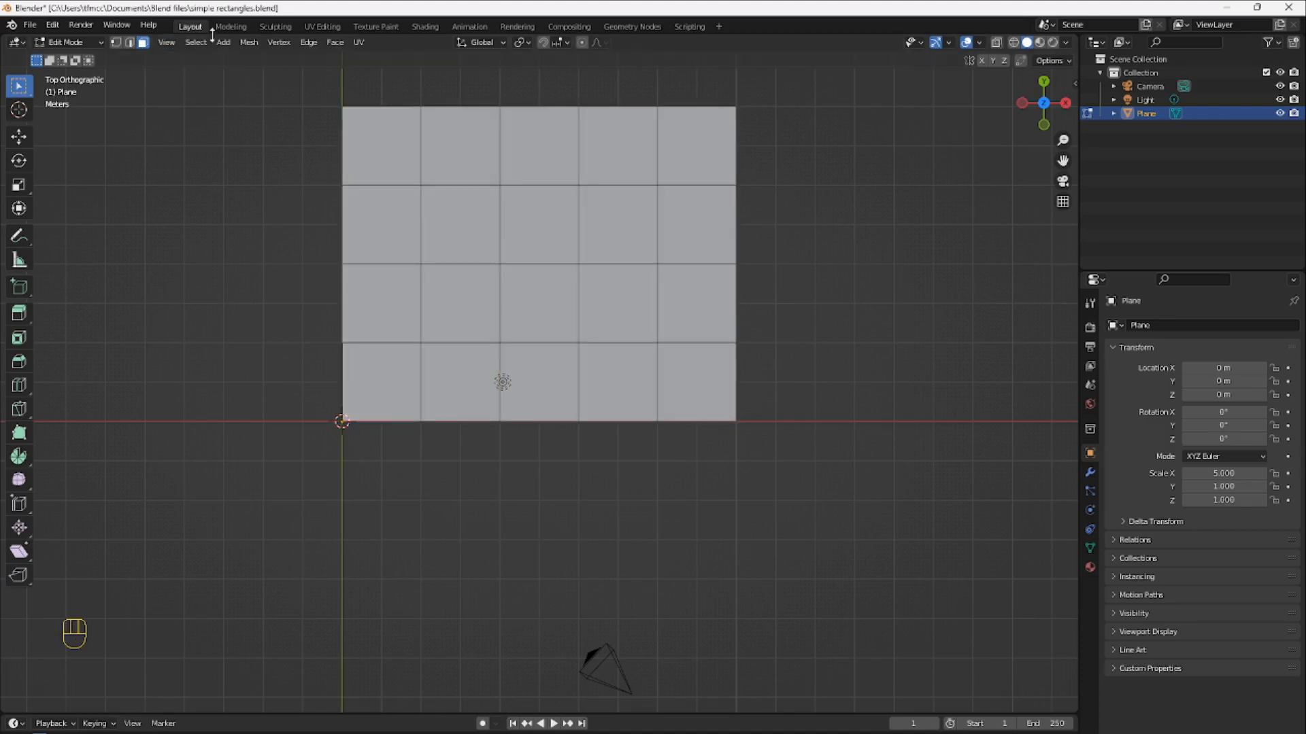
# Select the grid's faces and UVs in the UV Editing workspace and scale the UVs along X to fill the UV square's width
pyautogui.click(316, 26)
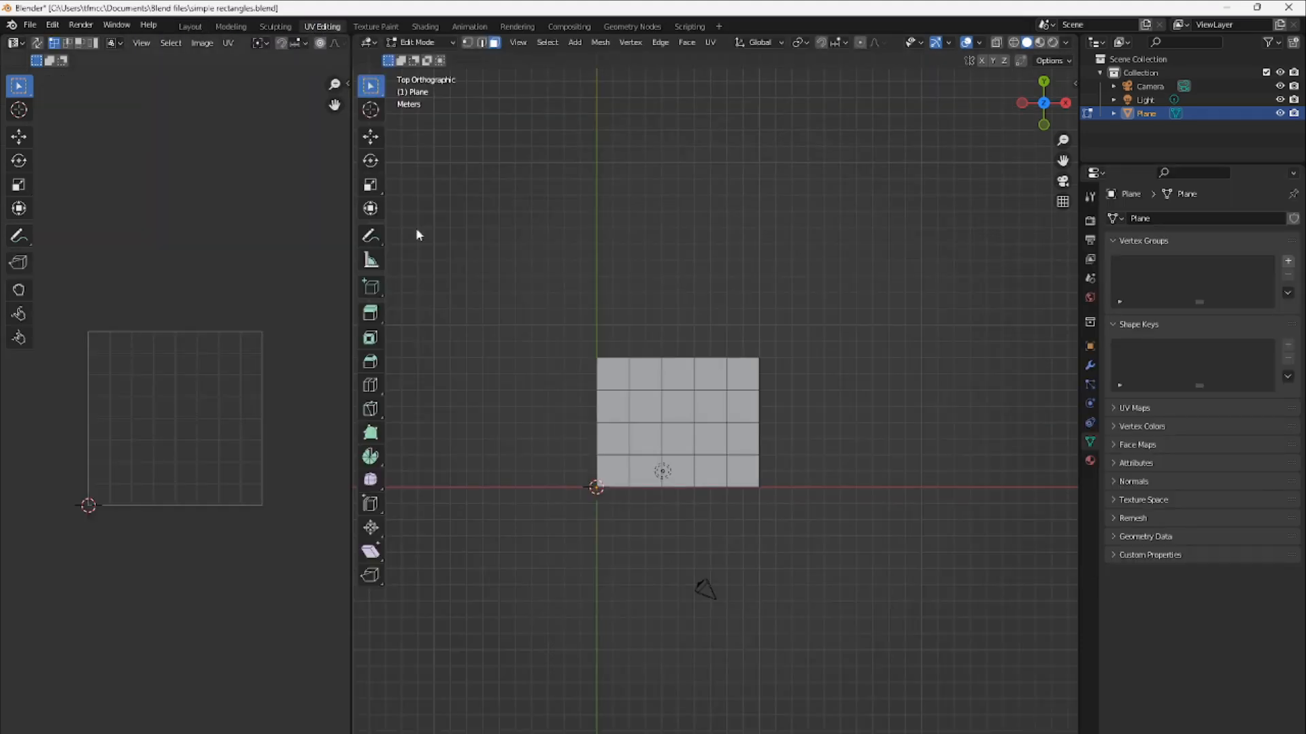
pyautogui.moveTo(568, 502); pyautogui.dragTo(912, 317)
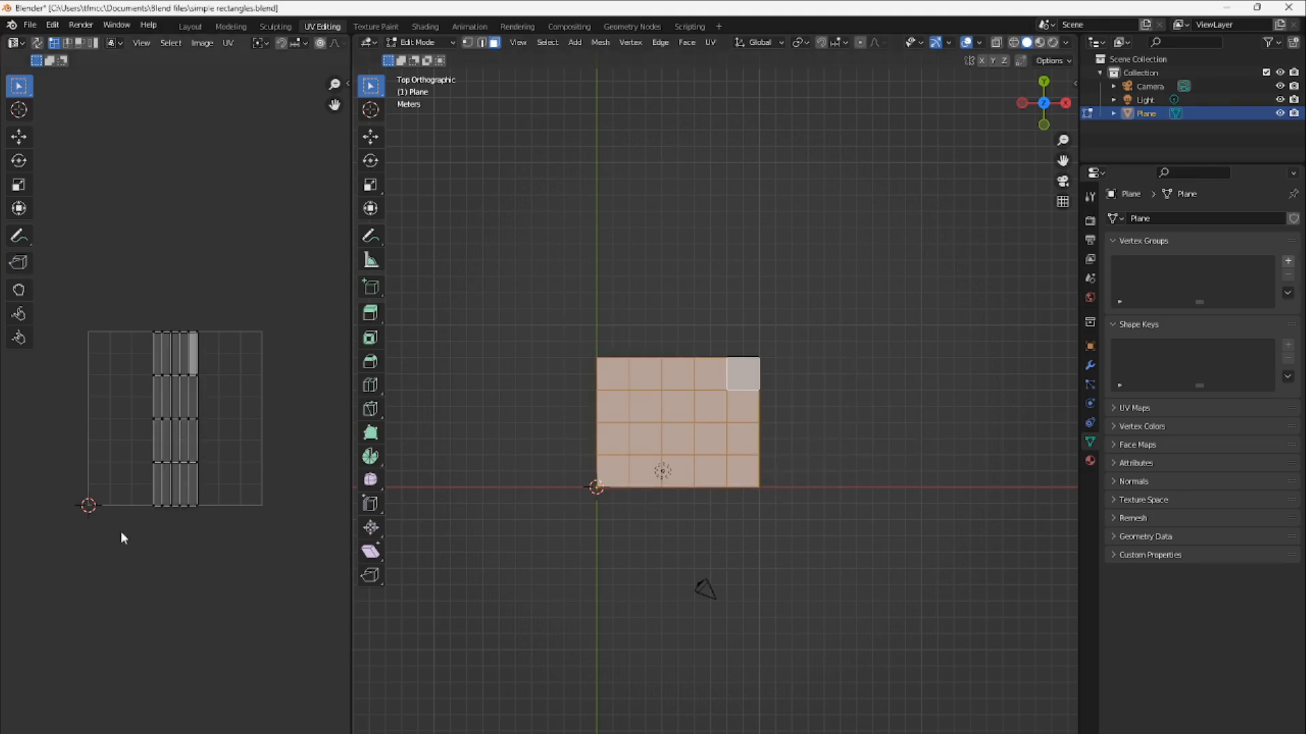
pyautogui.scroll(1, 108, 542)
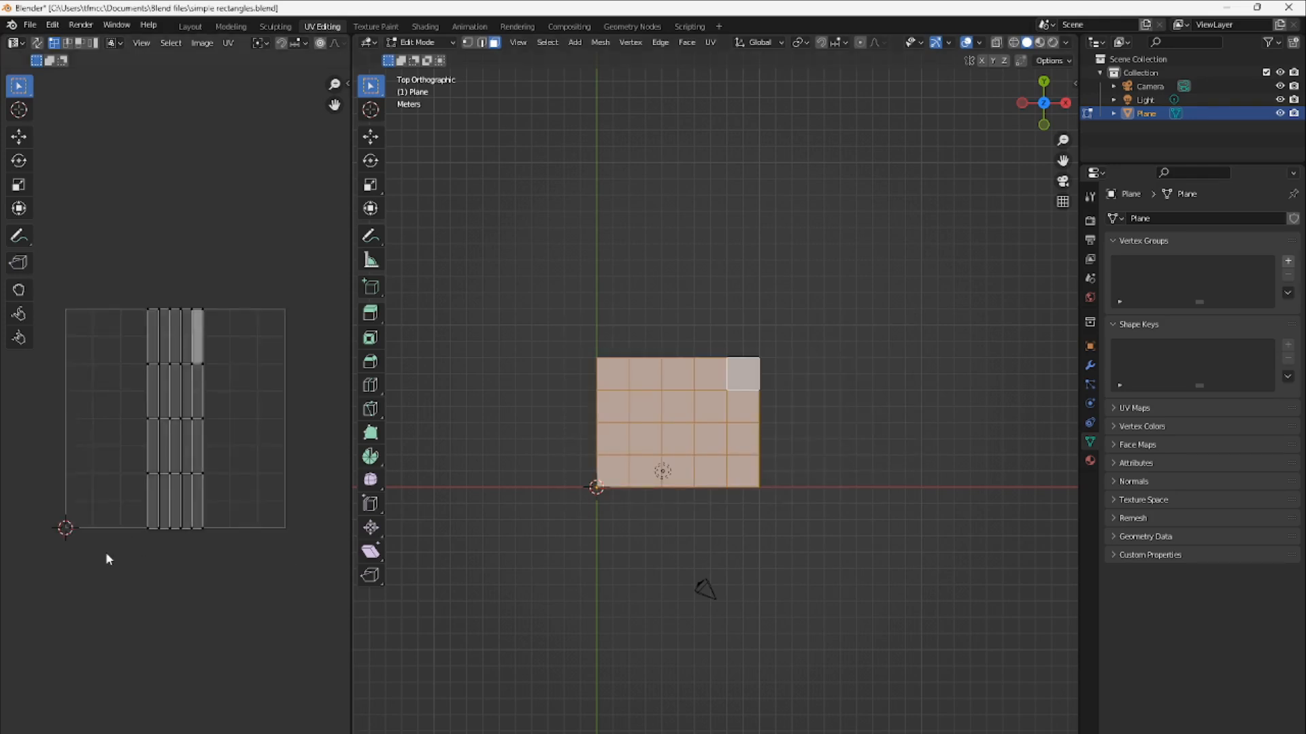
pyautogui.moveTo(105, 552); pyautogui.dragTo(317, 260)
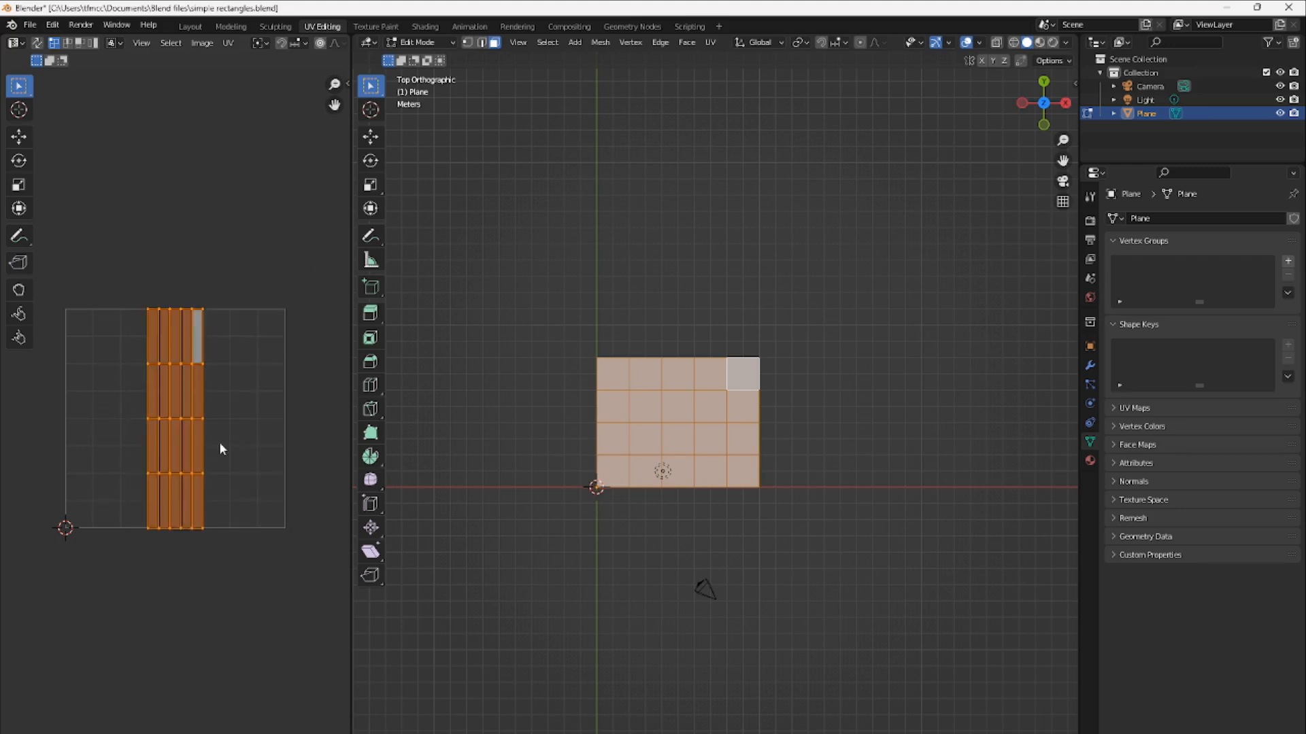
pyautogui.press('s')
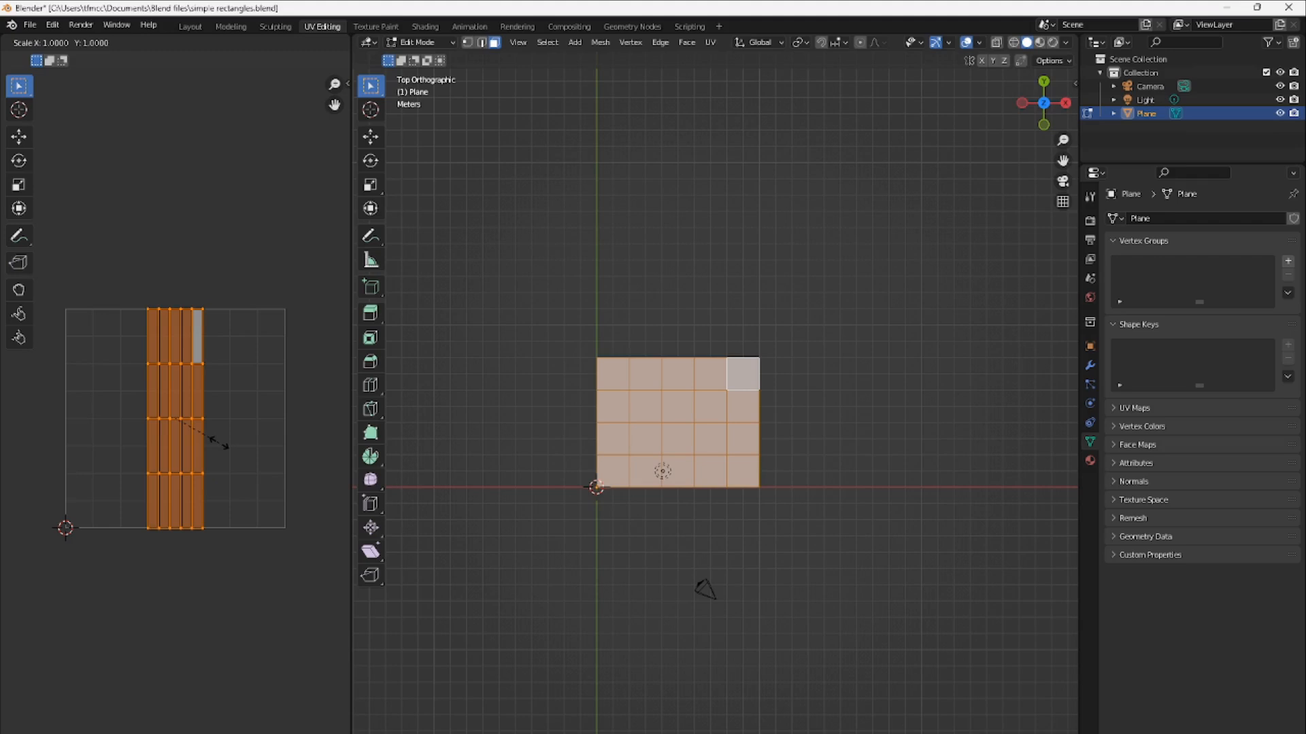
pyautogui.press('x')
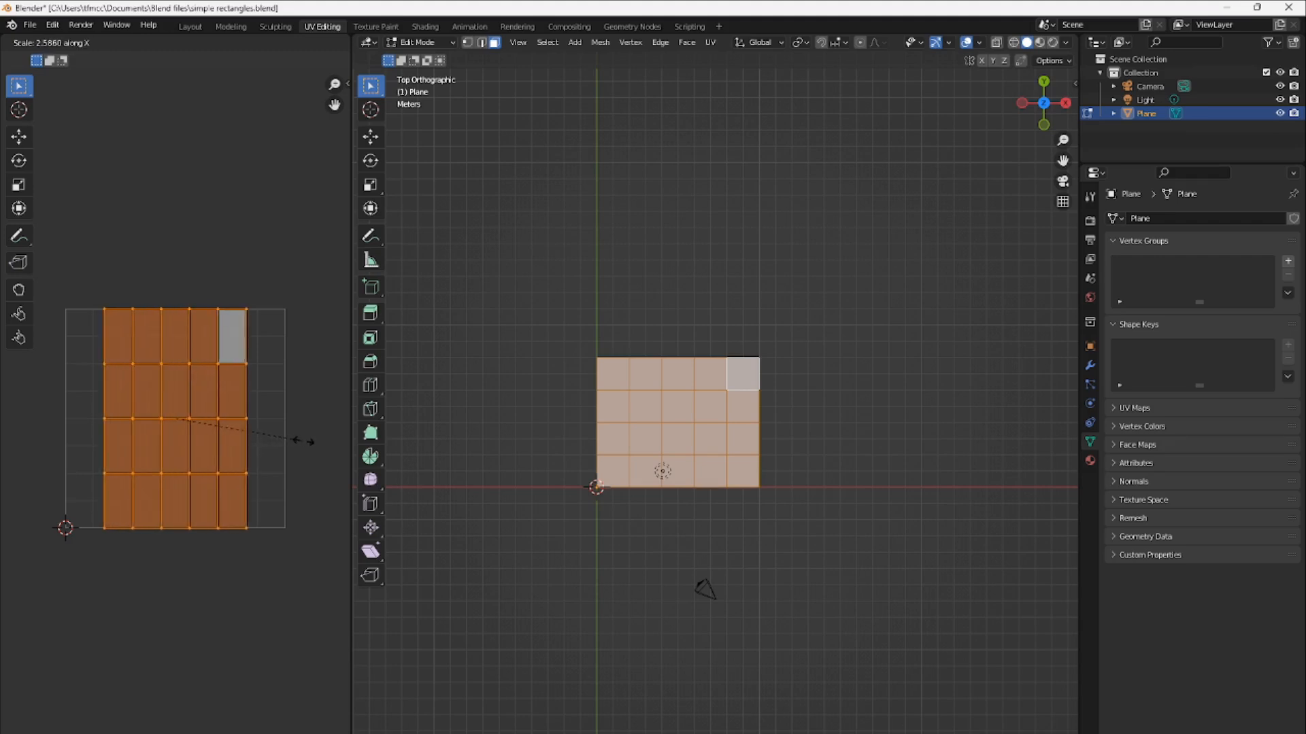
pyautogui.click(25, 438)
pyautogui.click(250, 555)
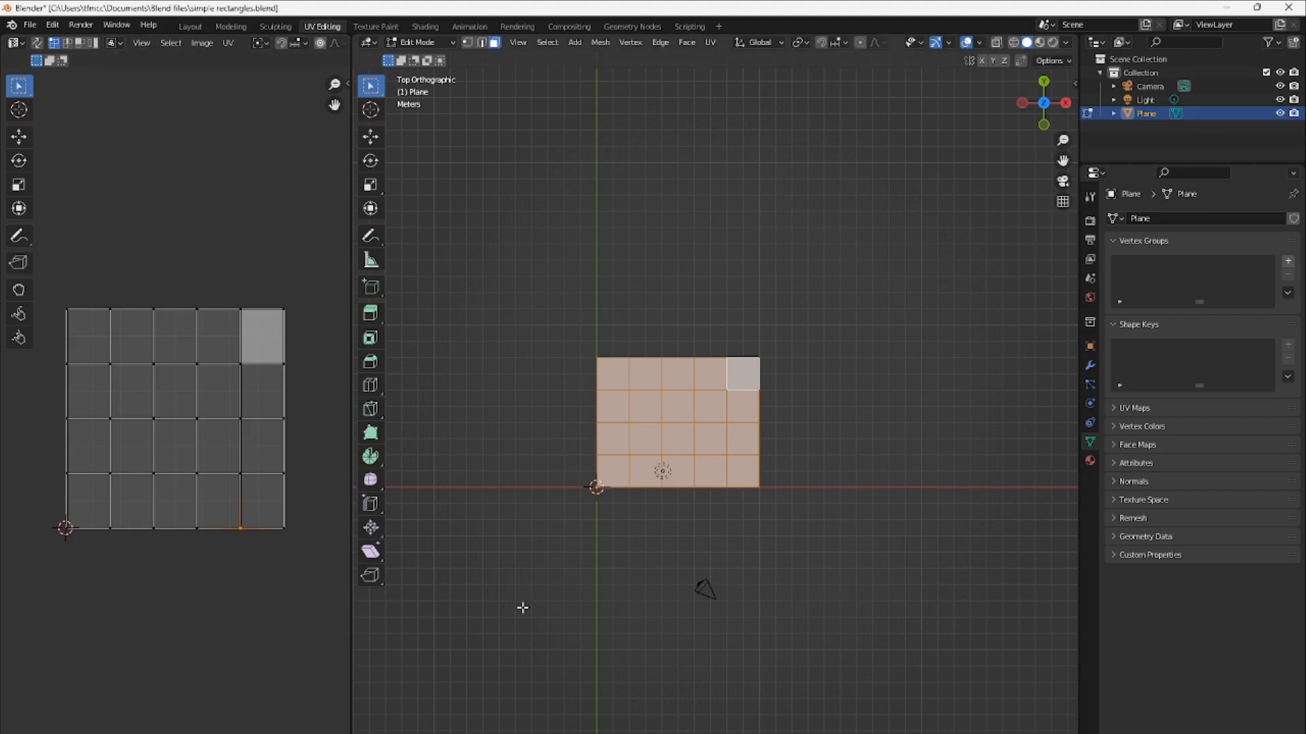
pyautogui.click(740, 561)
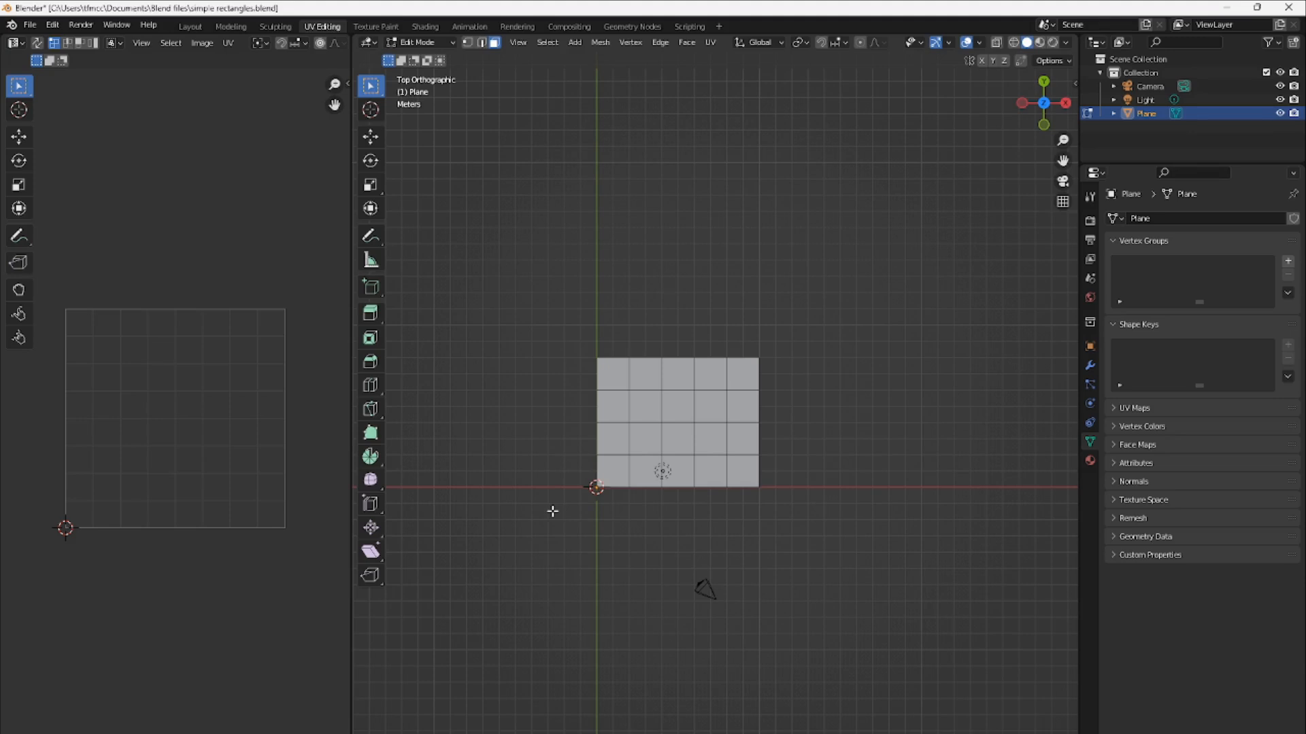
# Export the selected grid from the Layout workspace as simple rectangles.fbx into the Unity project's Meshes folder, limited to selected objects
pyautogui.click(191, 27)
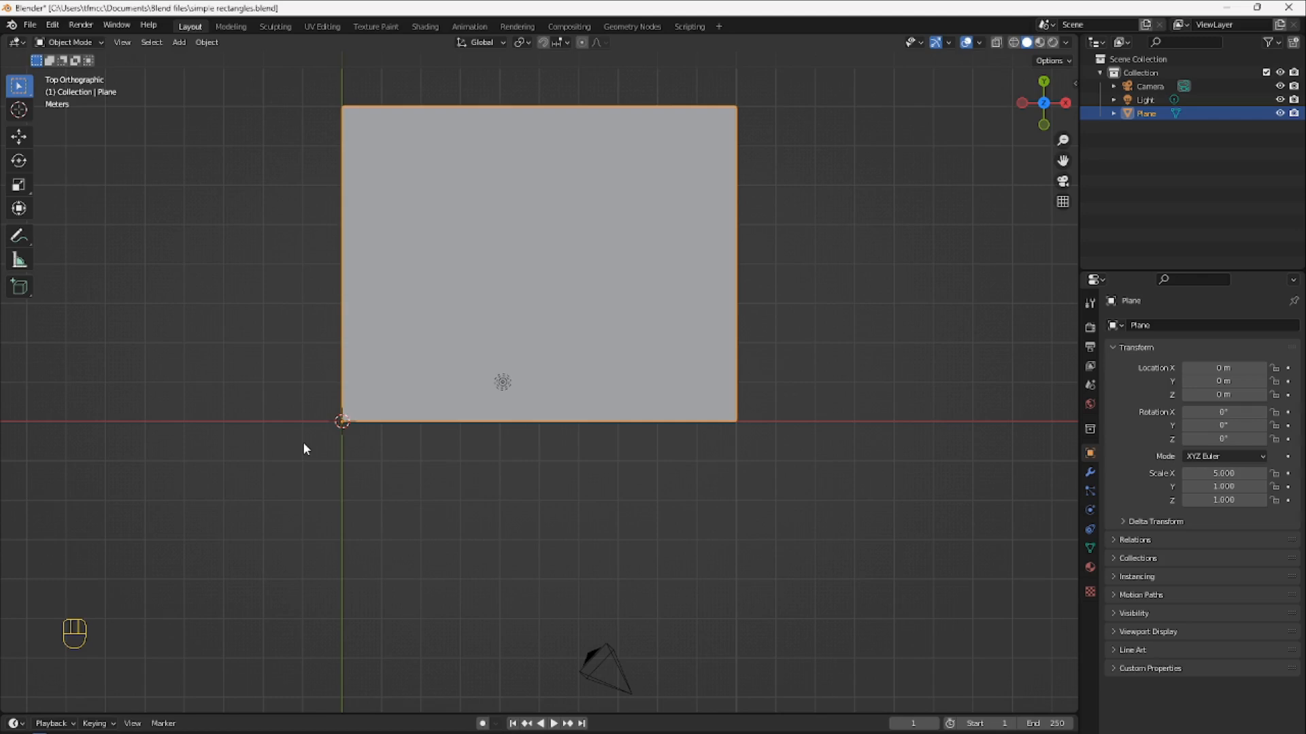
pyautogui.moveTo(303, 442); pyautogui.dragTo(827, 72)
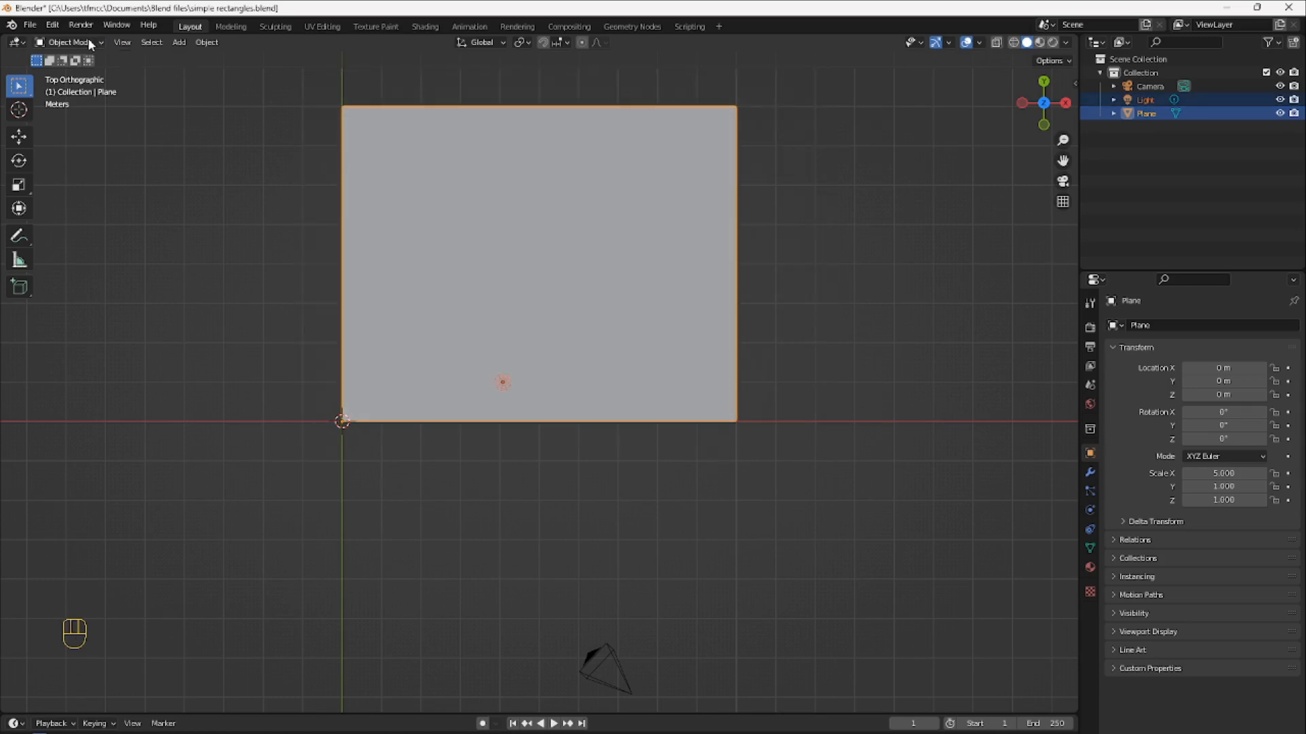
pyautogui.click(31, 26)
pyautogui.moveTo(71, 221)
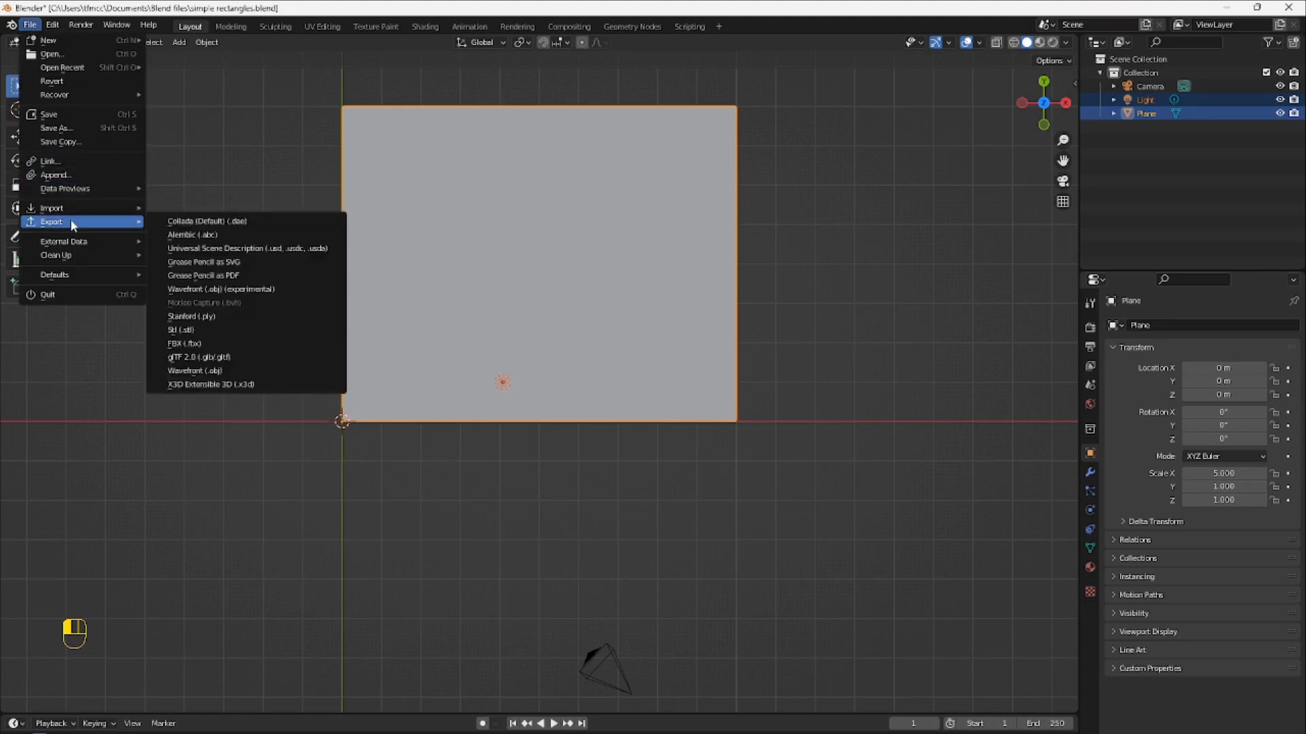
pyautogui.click(235, 344)
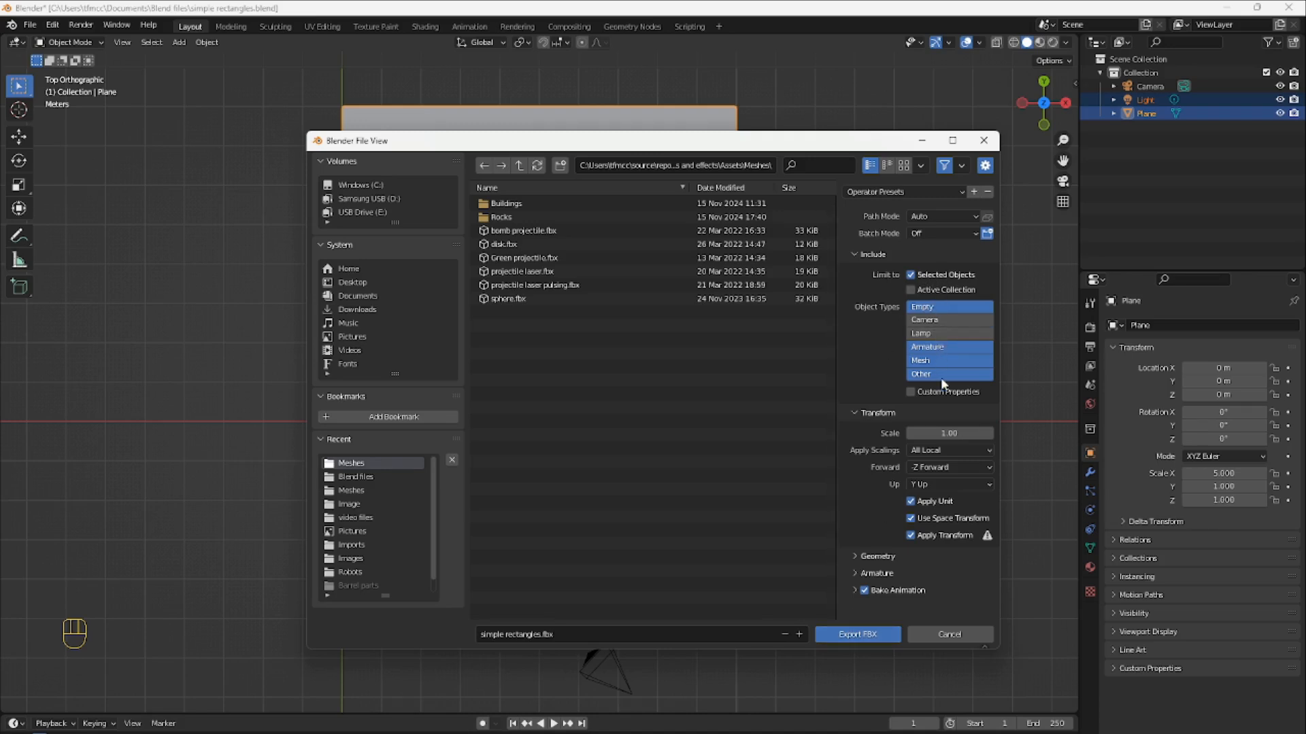
pyautogui.click(846, 636)
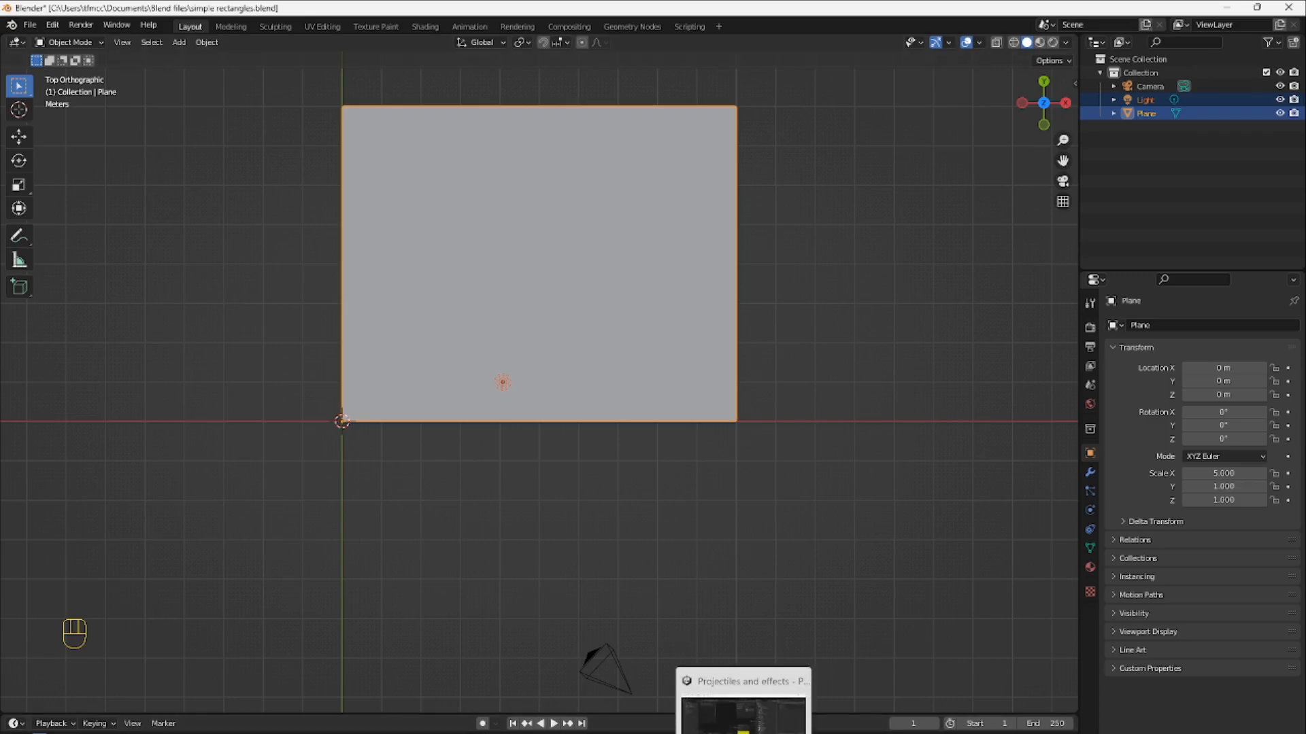
# Switch to Unity and select the simple rectangles model in the project's Meshes folder
pyautogui.click(742, 721)
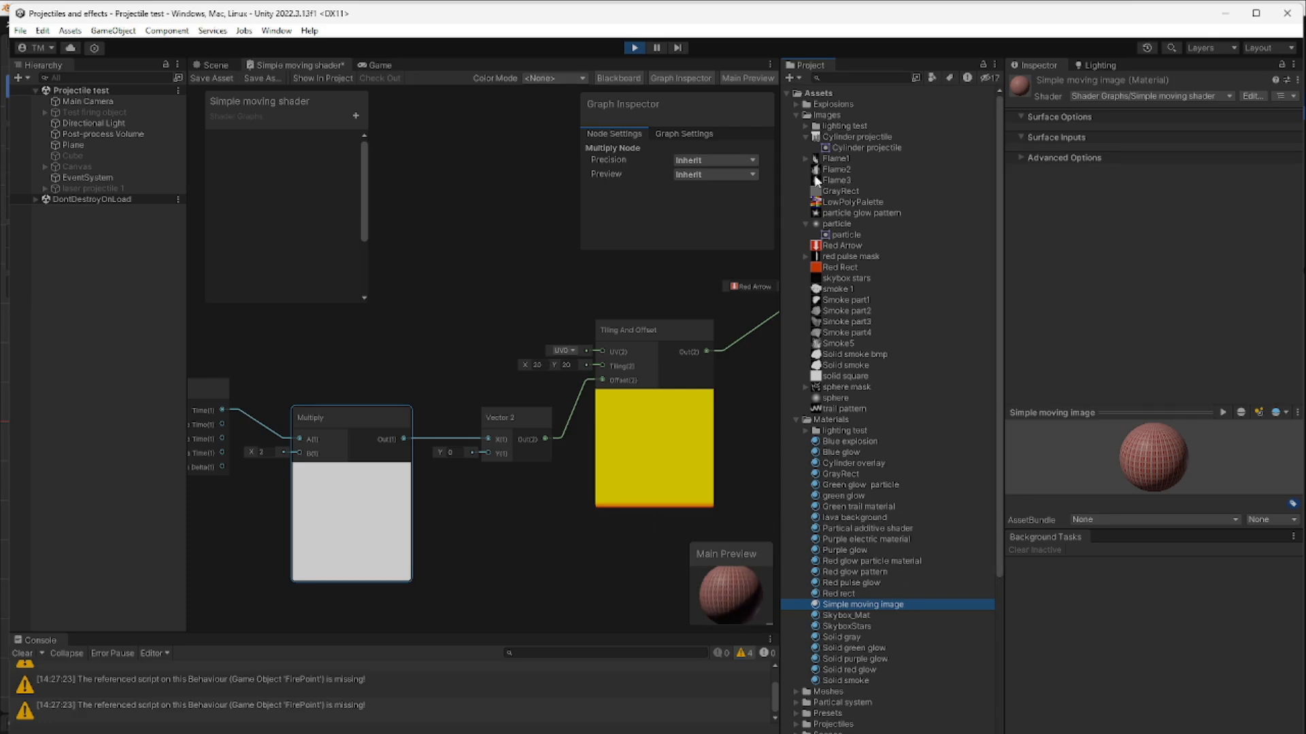
pyautogui.click(796, 115)
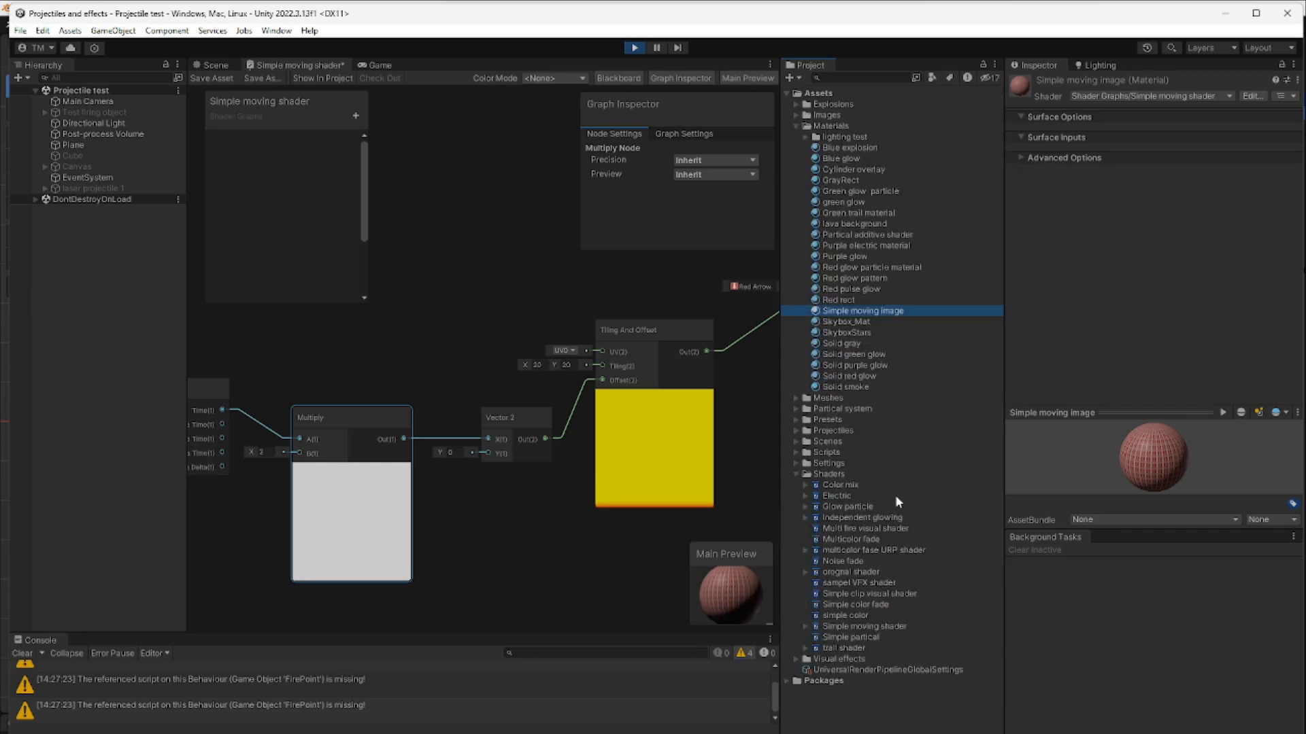
pyautogui.click(796, 398)
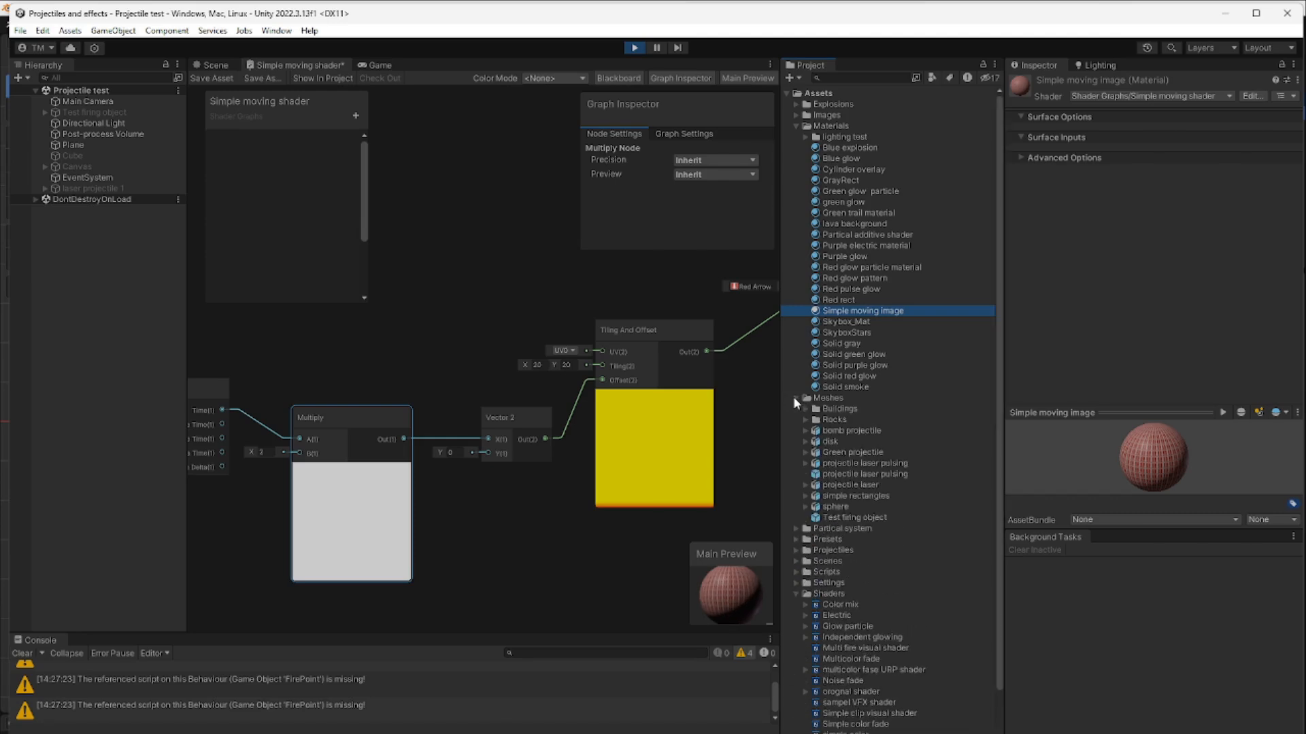
pyautogui.click(872, 496)
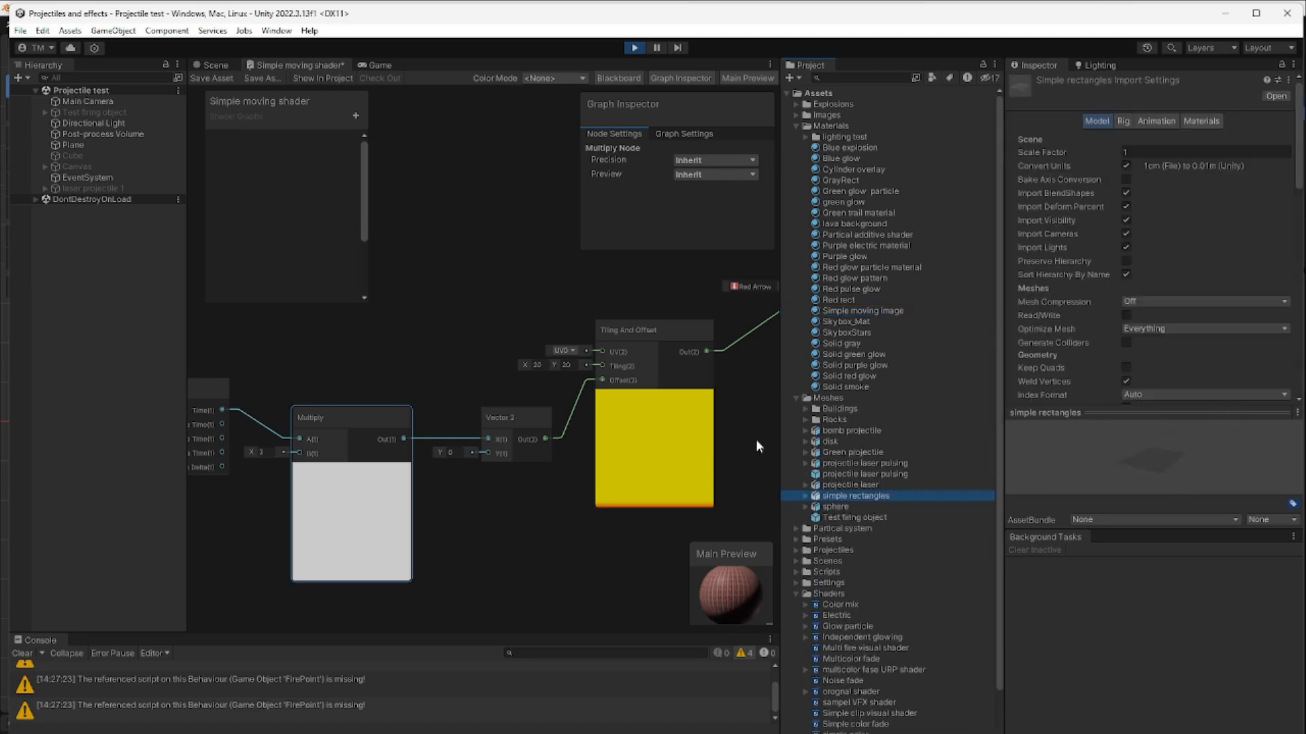
# Place the simple rectangles model over the plane in the scene and assign it the Simple moving image material
pyautogui.click(214, 65)
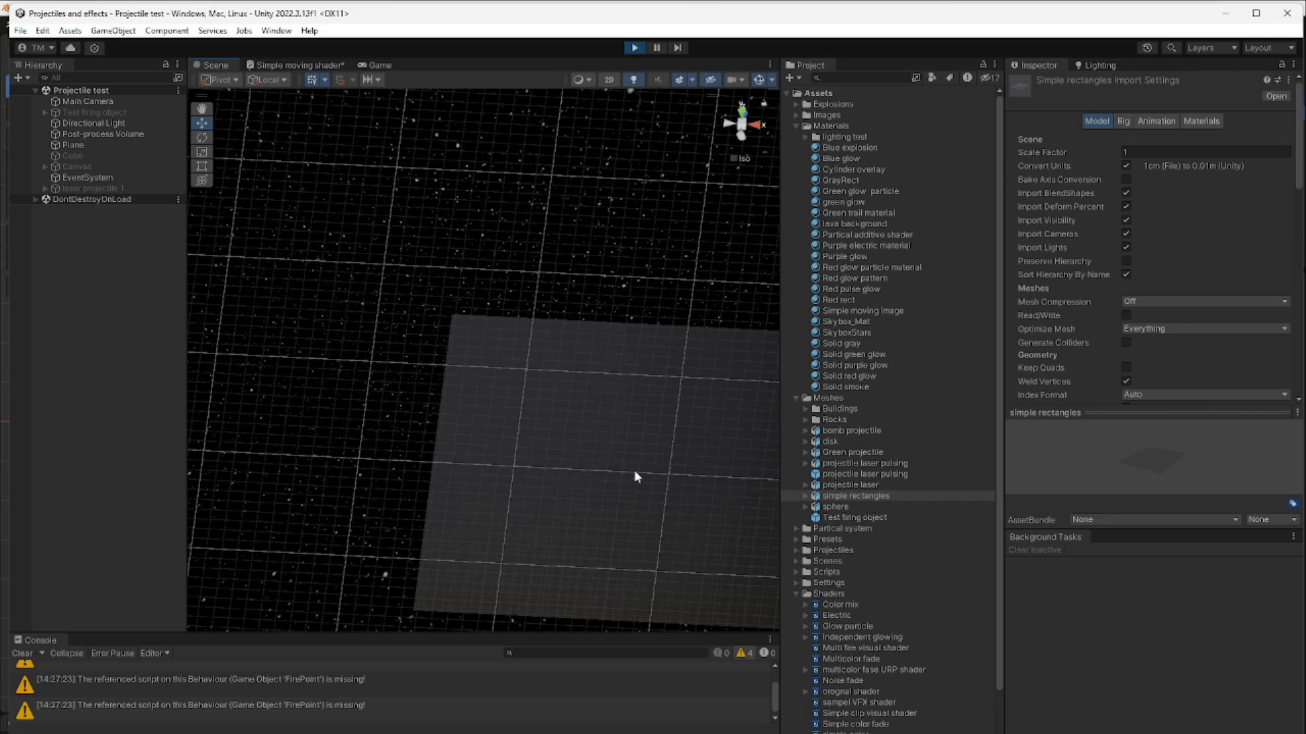
pyautogui.moveTo(635, 471); pyautogui.dragTo(456, 451, button='middle')
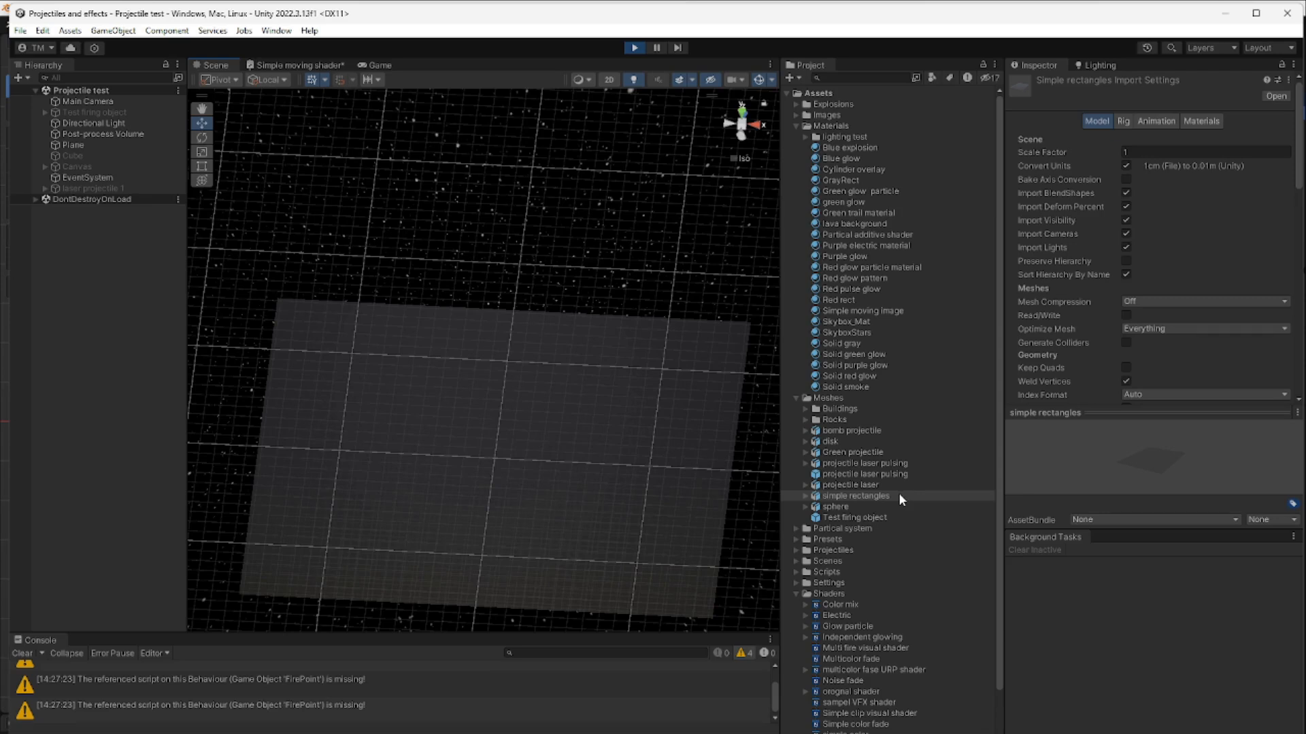
pyautogui.moveTo(899, 492)
pyautogui.mouseDown()
pyautogui.moveTo(458, 422)
pyautogui.moveTo(451, 313)
pyautogui.mouseUp()
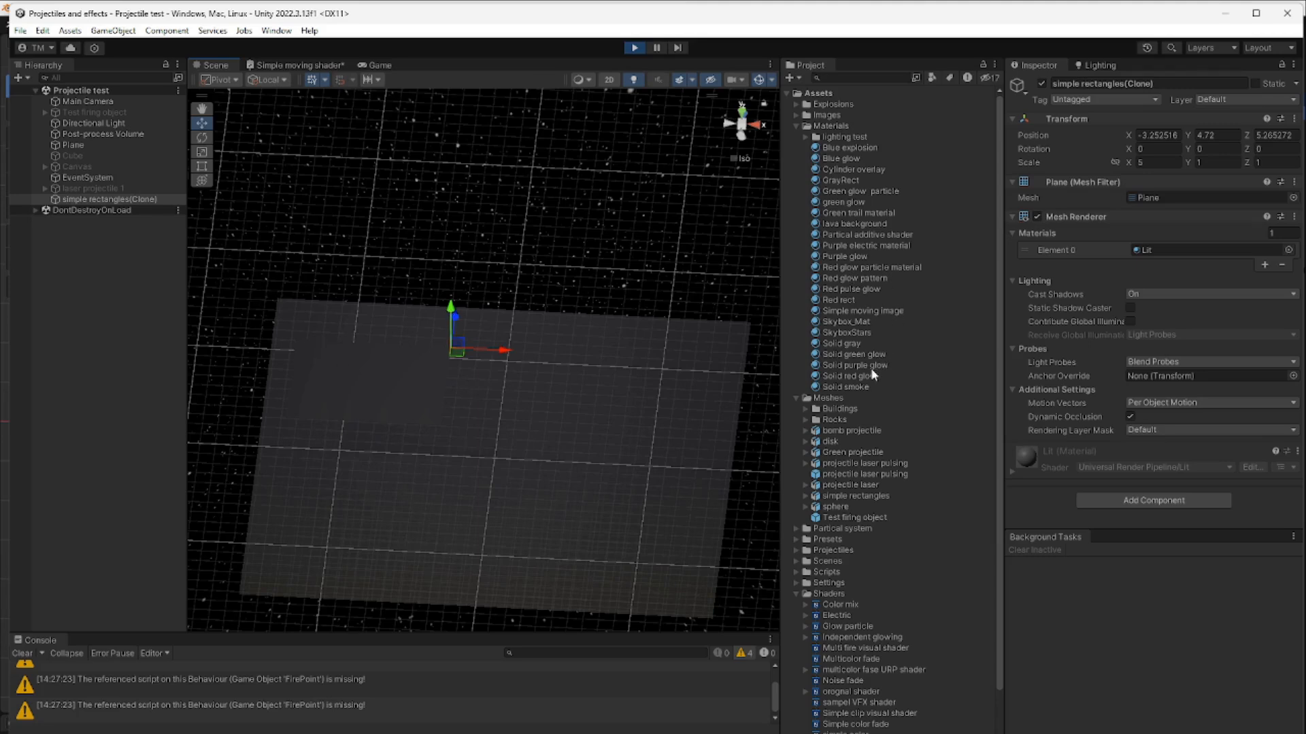
pyautogui.moveTo(882, 309); pyautogui.dragTo(434, 388)
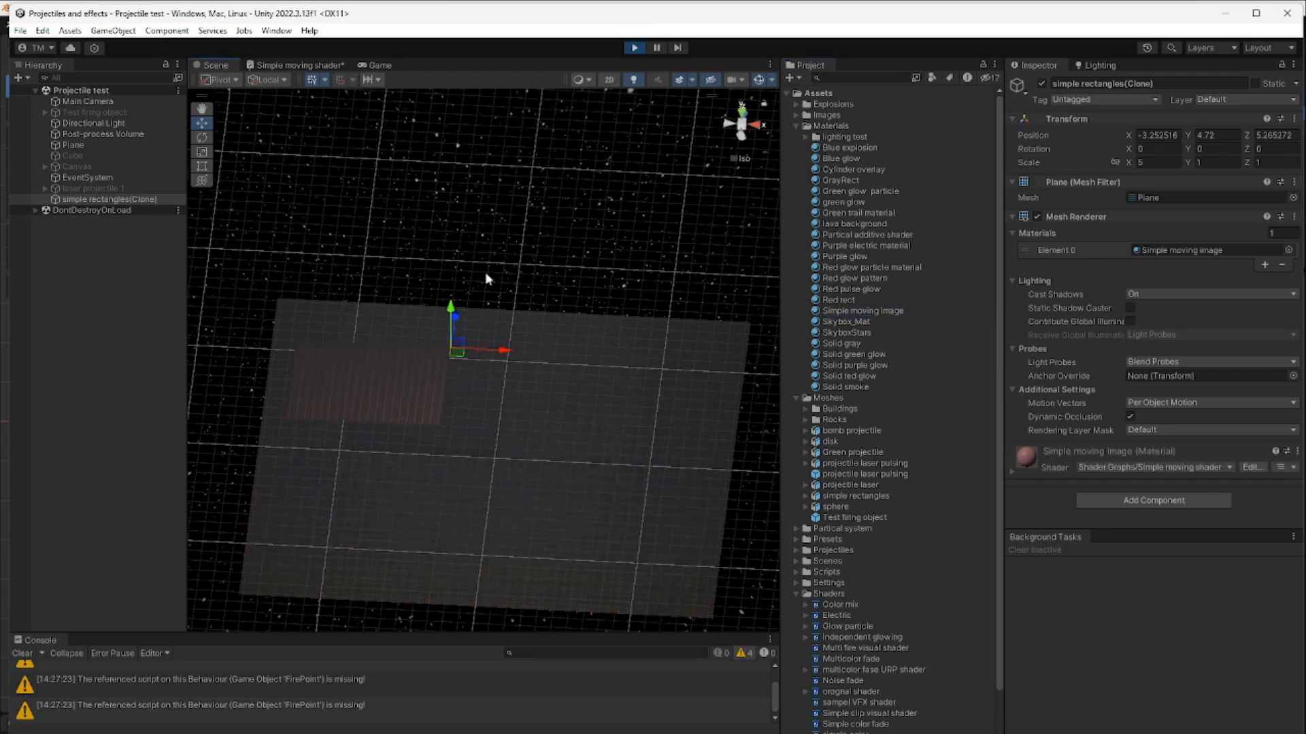
# Check the placed model in the Game view and lower it in the scene to a Y position of 2.31
pyautogui.click(375, 63)
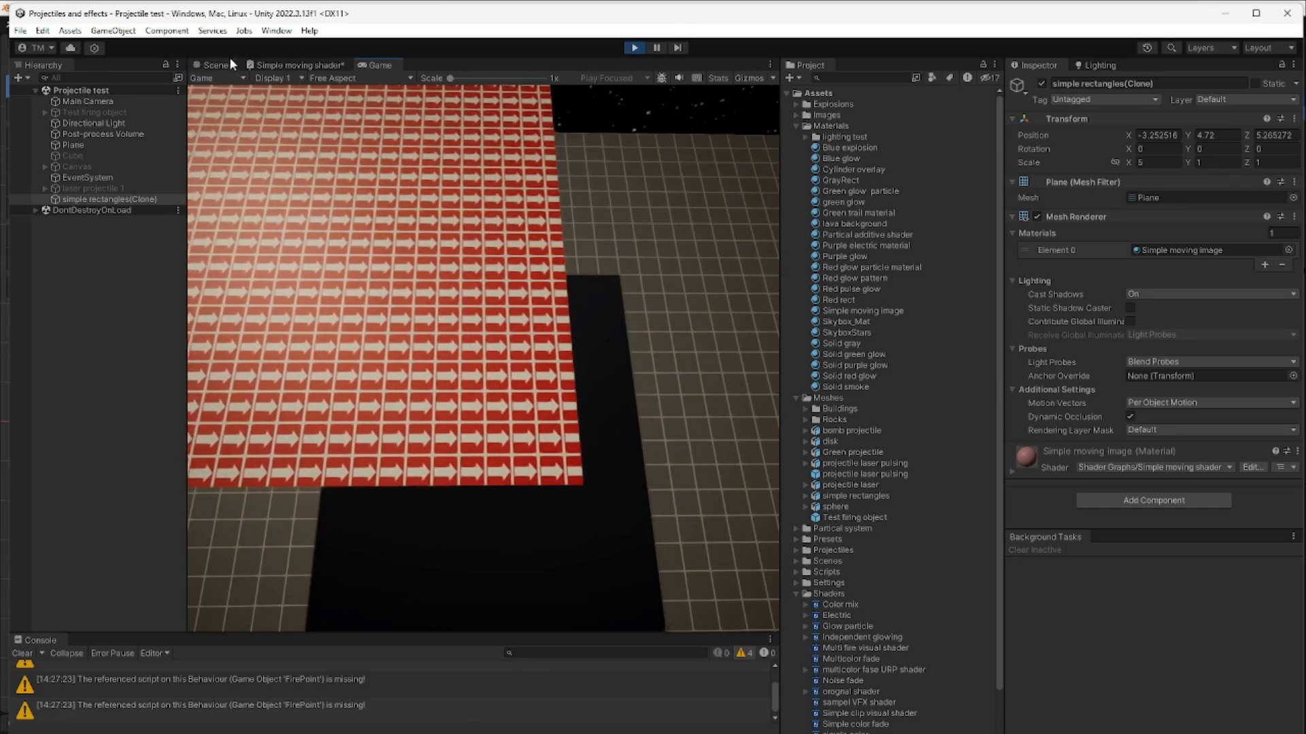
pyautogui.click(210, 65)
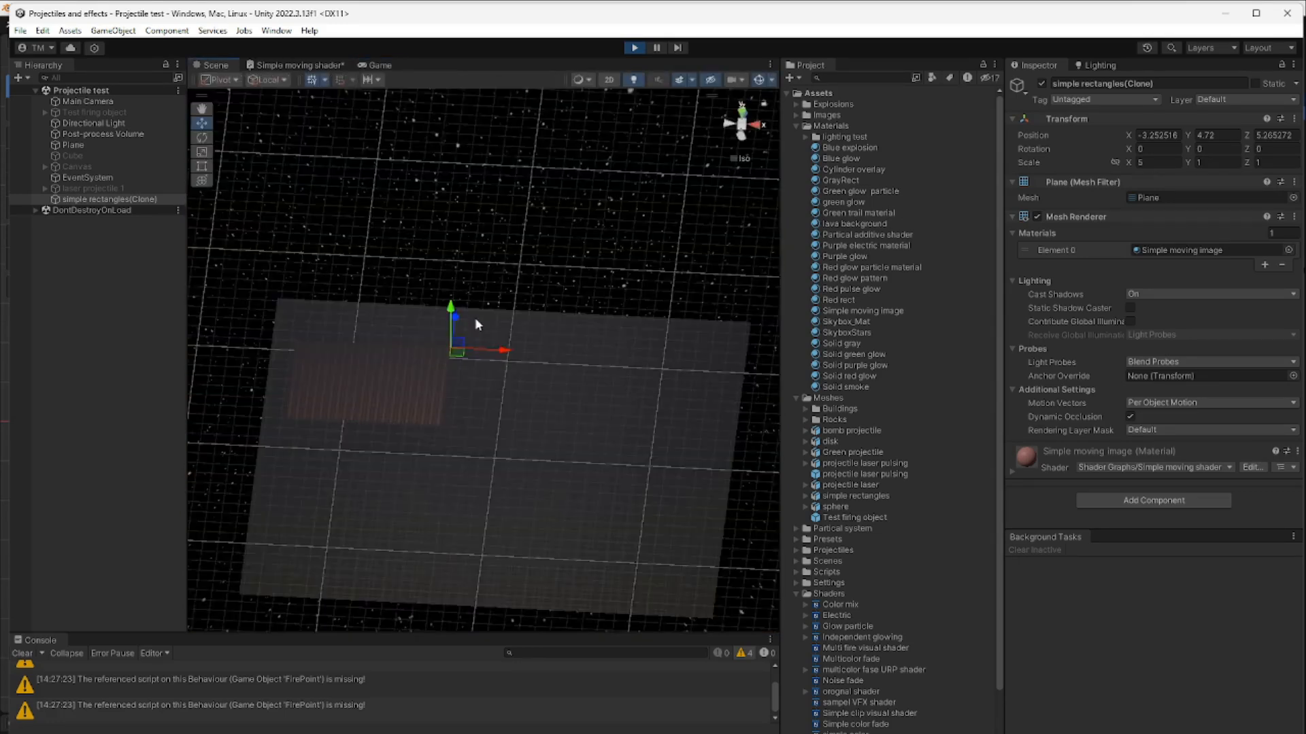
pyautogui.moveTo(449, 309); pyautogui.dragTo(452, 344)
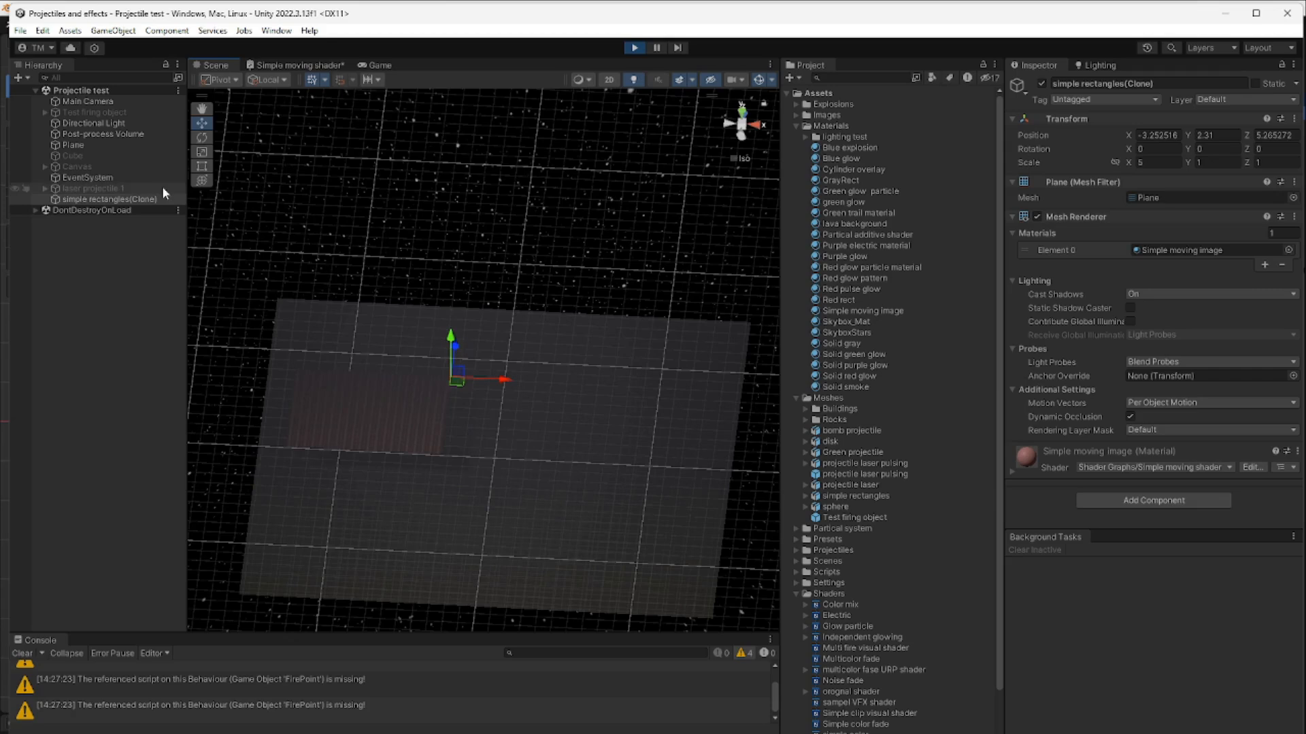
# Move the Main Camera along the global Z axis to 1.1 and view the model in the Game view
pyautogui.click(89, 102)
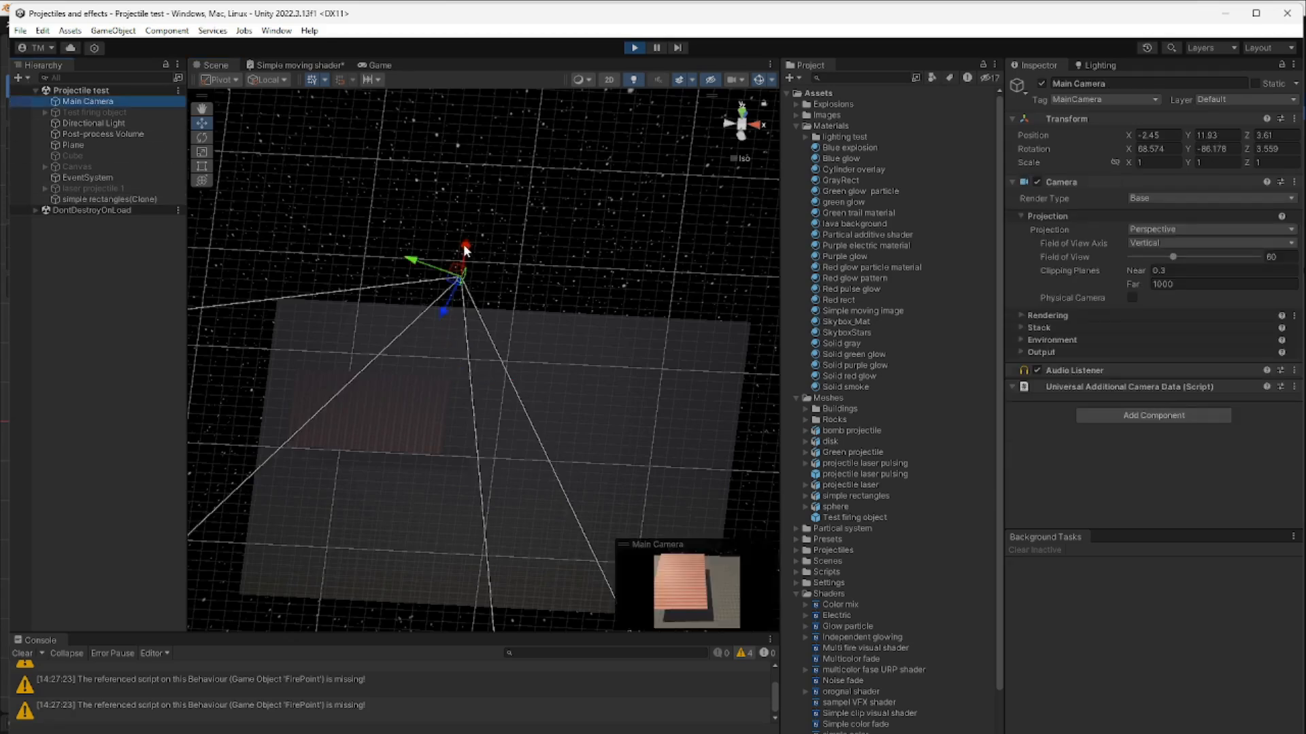
pyautogui.click(266, 81)
pyautogui.click(282, 94)
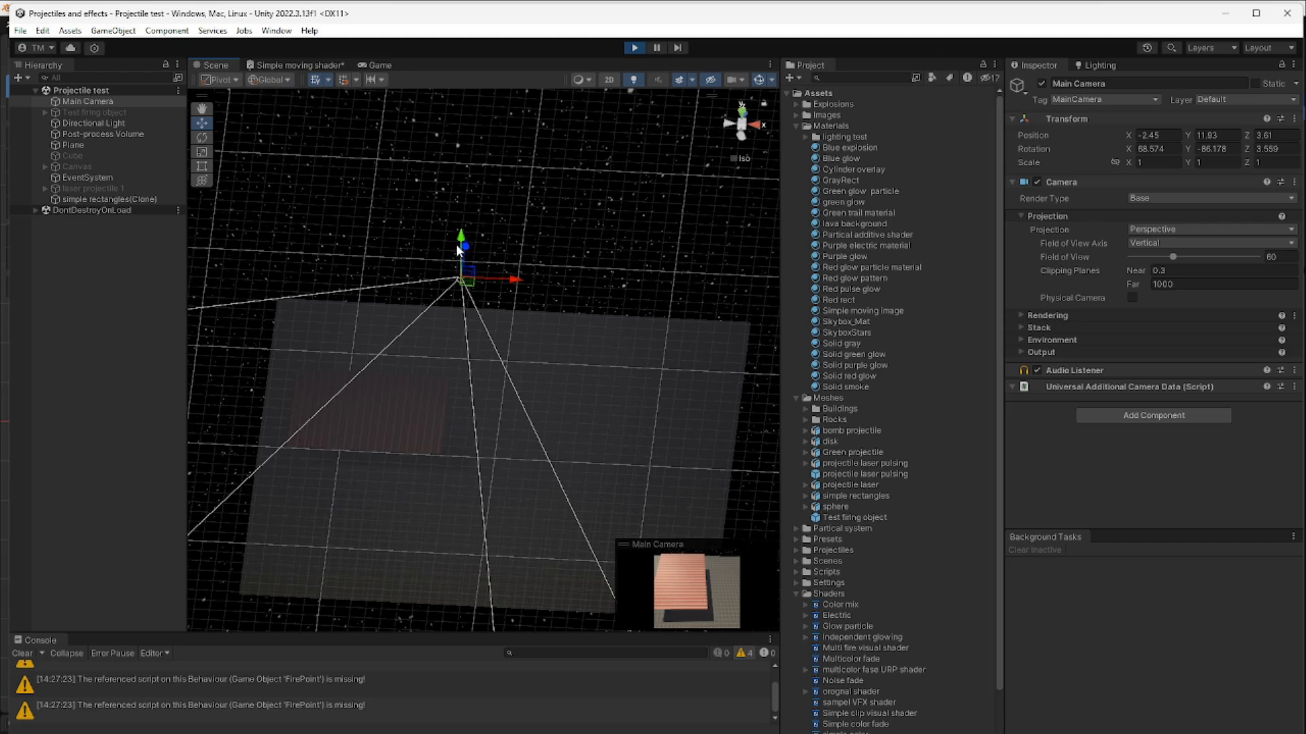
pyautogui.moveTo(465, 250); pyautogui.dragTo(465, 274)
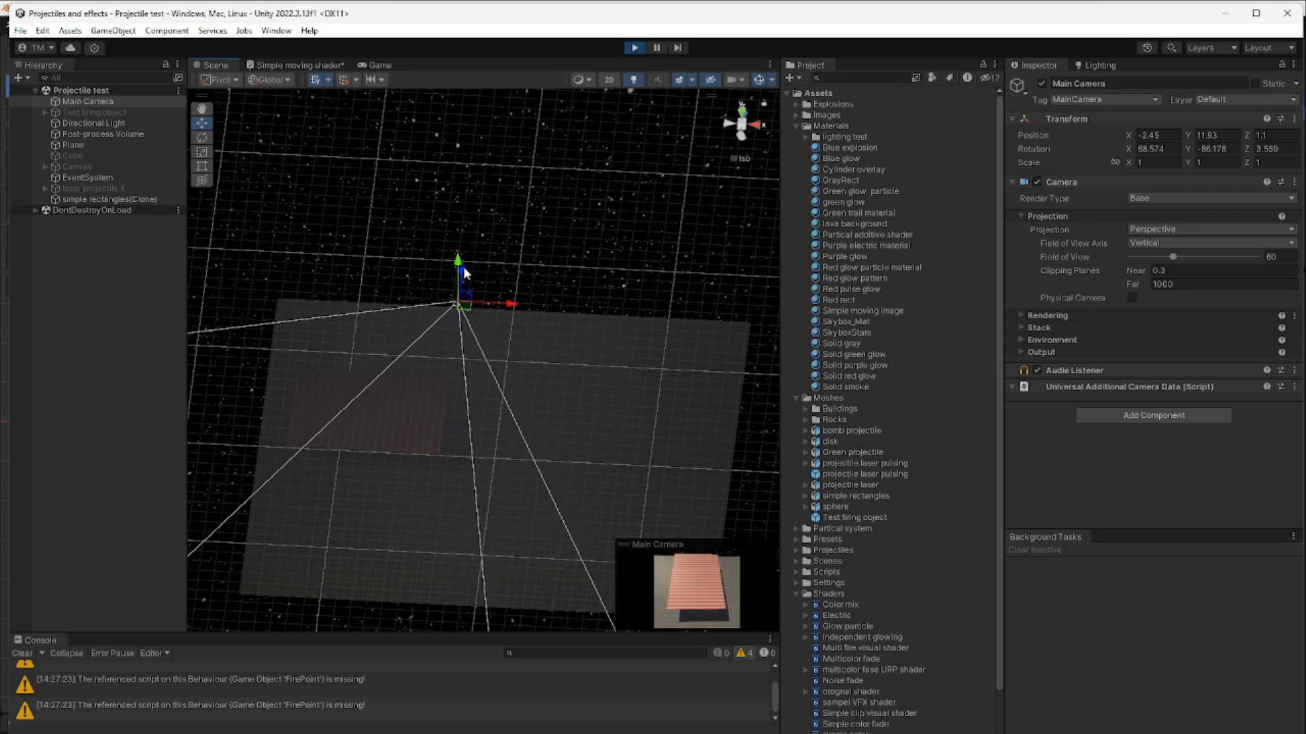
pyautogui.click(380, 65)
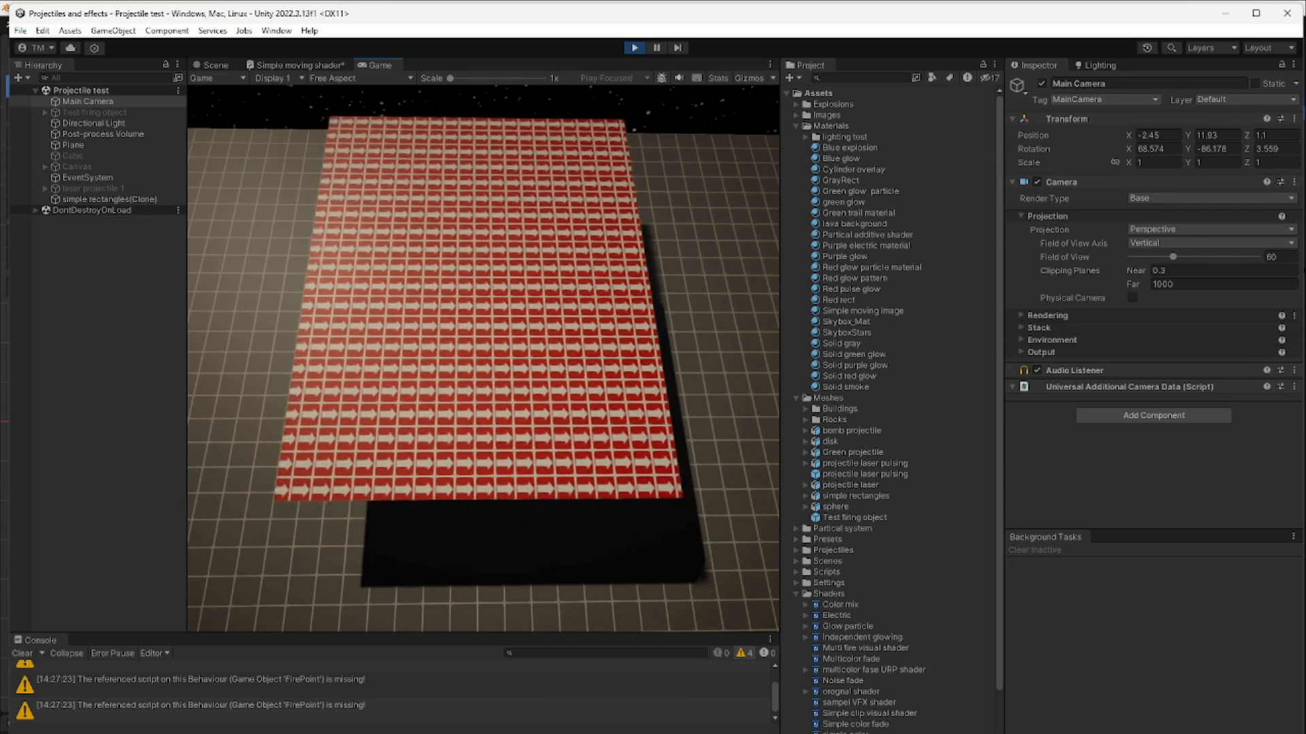
# Switch to Blender and, in the plane's Edit Mode, move the bottom row of squares 2 m along global X
pyautogui.click(753, 731)
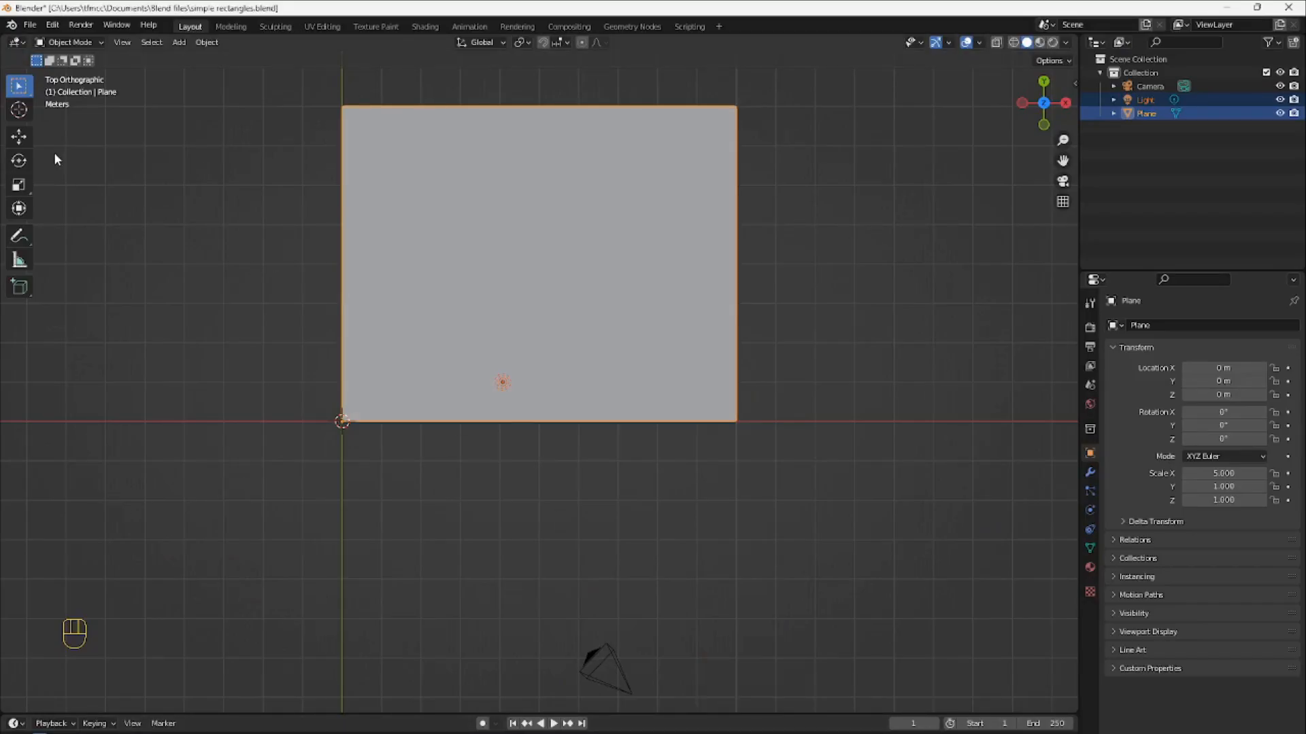
pyautogui.press('Tab')
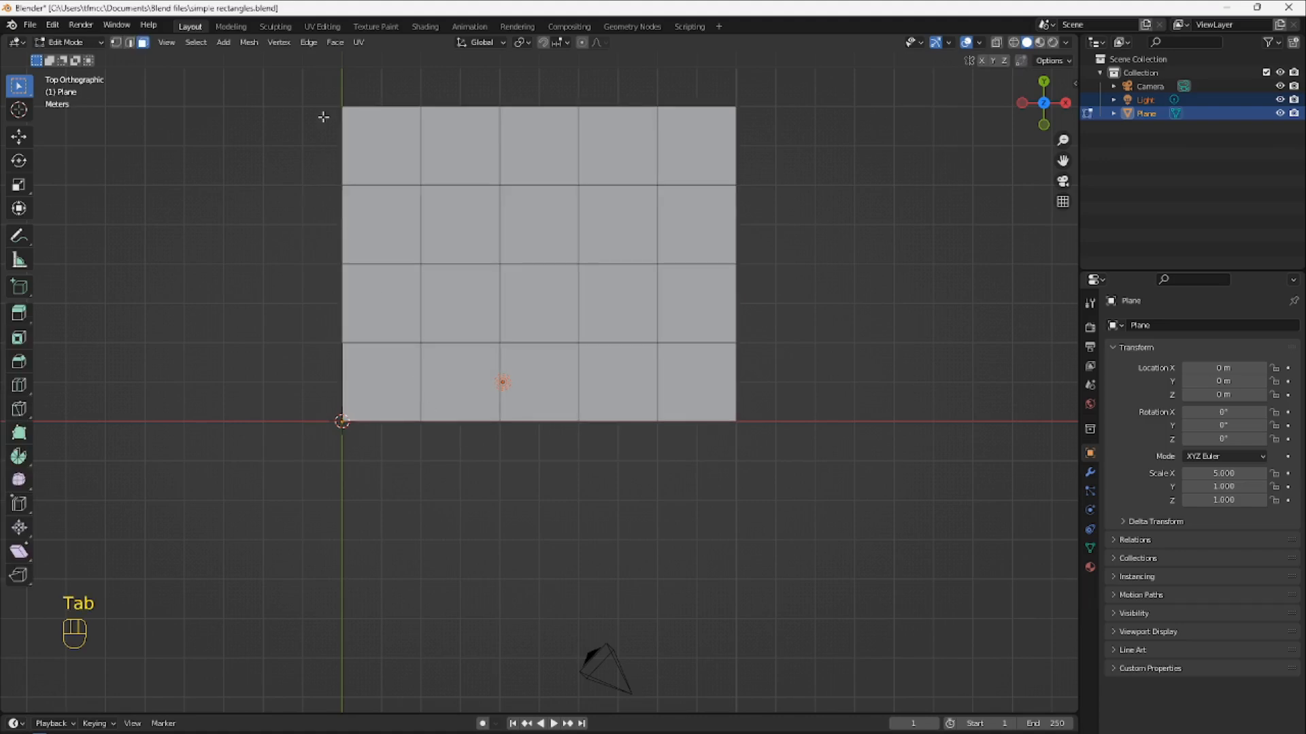
pyautogui.scroll(-1, 386, 361)
pyautogui.scroll(-2, 386, 361)
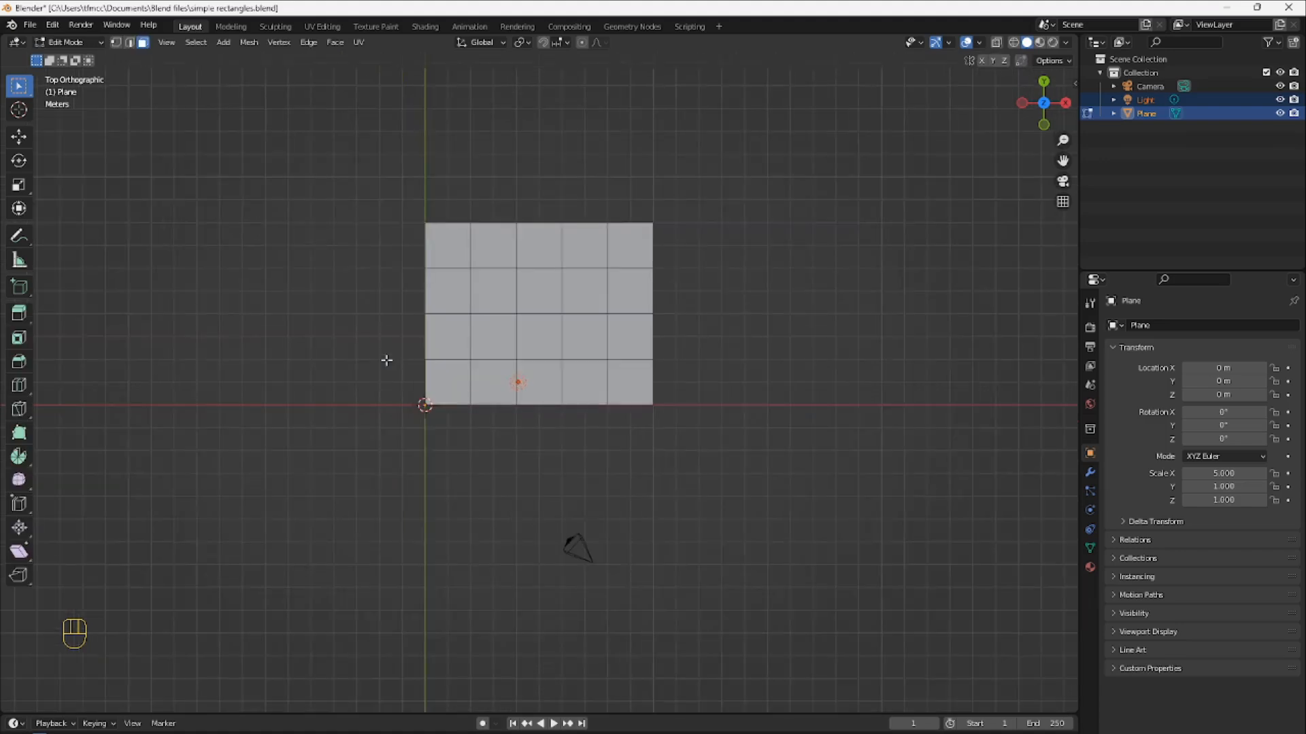
pyautogui.scroll(2, 373, 338)
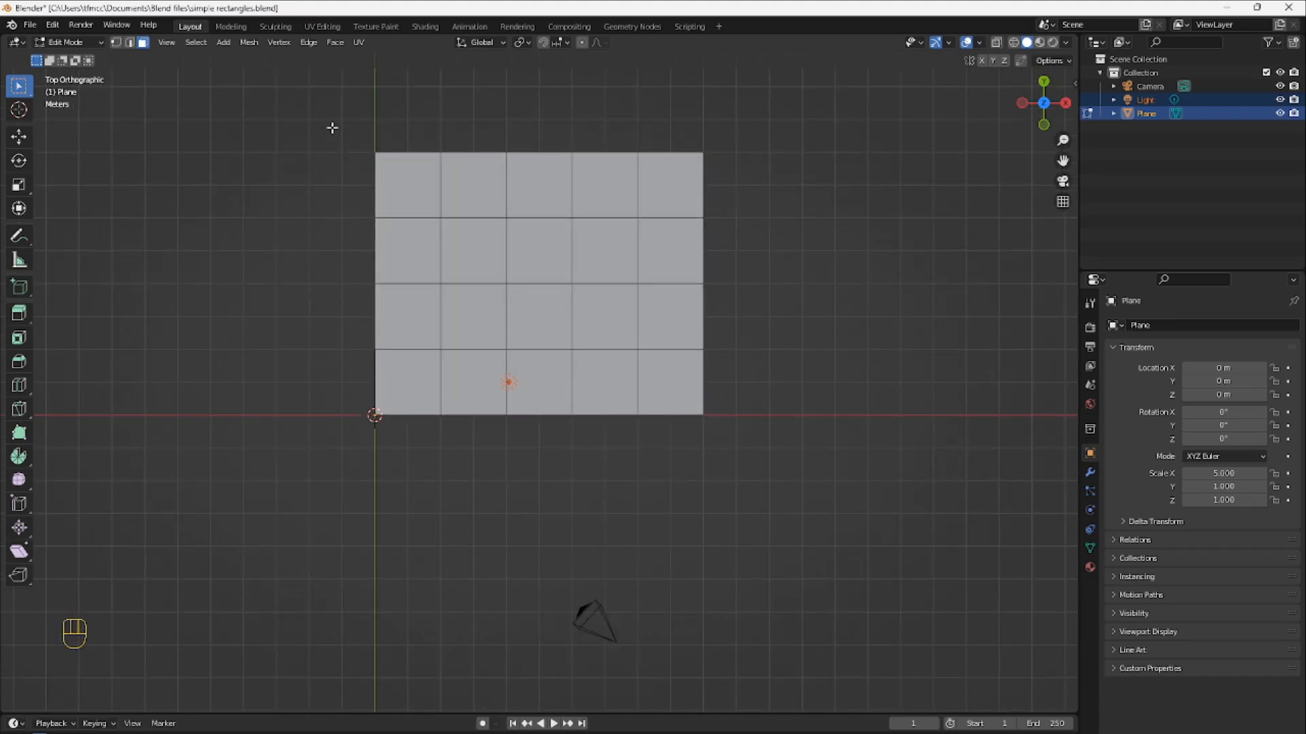
pyautogui.moveTo(312, 449); pyautogui.dragTo(779, 367)
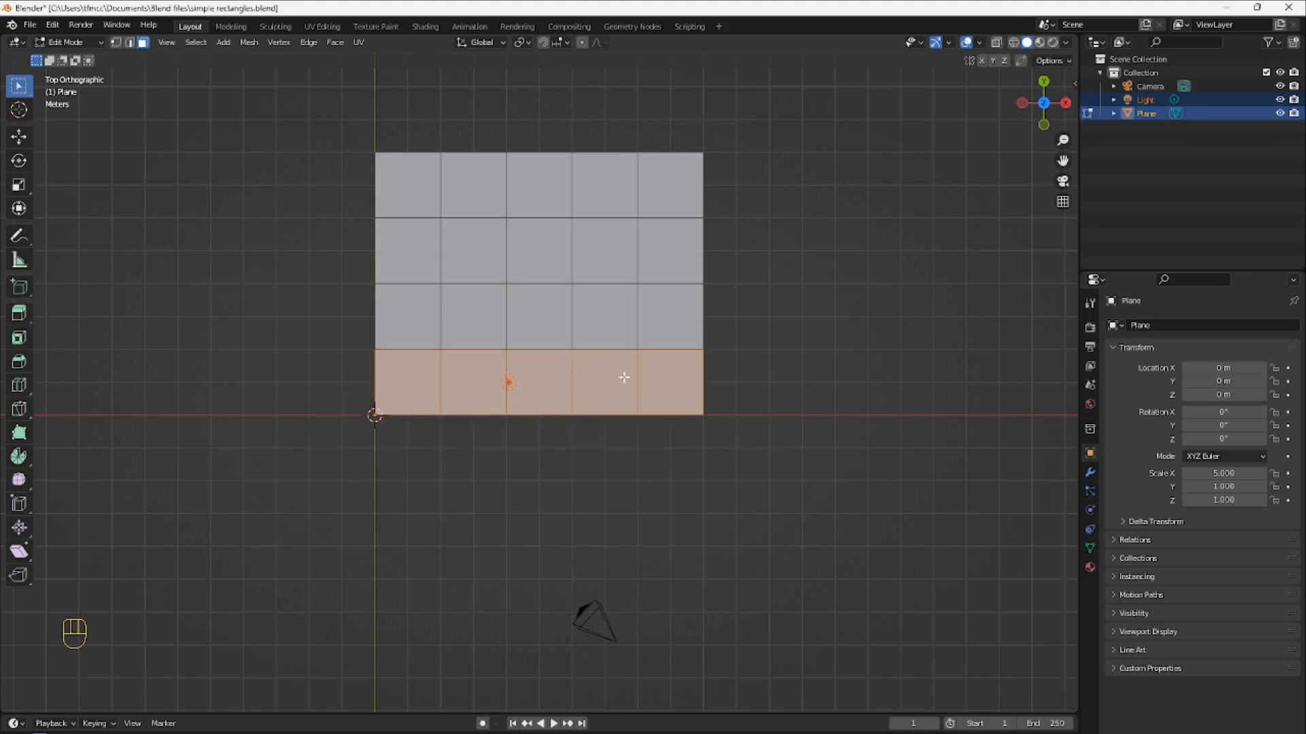
pyautogui.press('g')
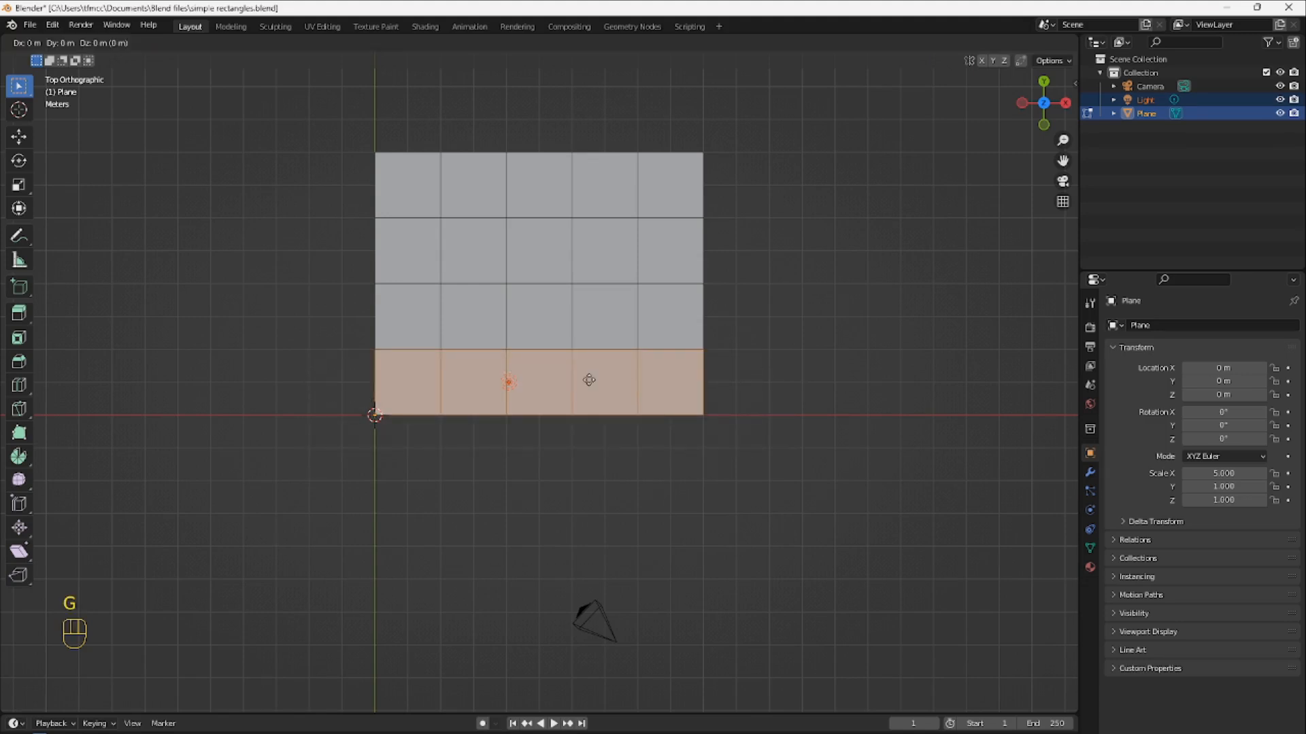
pyautogui.press('x')
pyautogui.press('ctrl')
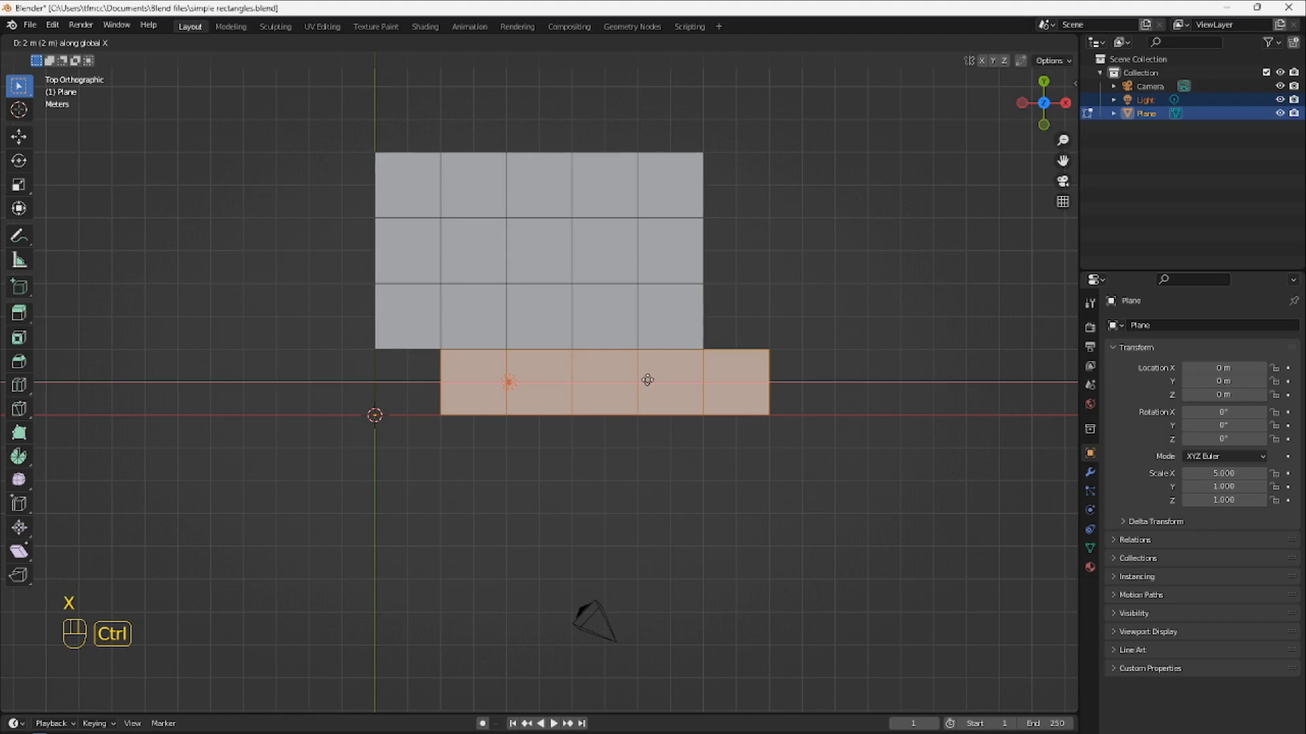
pyautogui.click(647, 381)
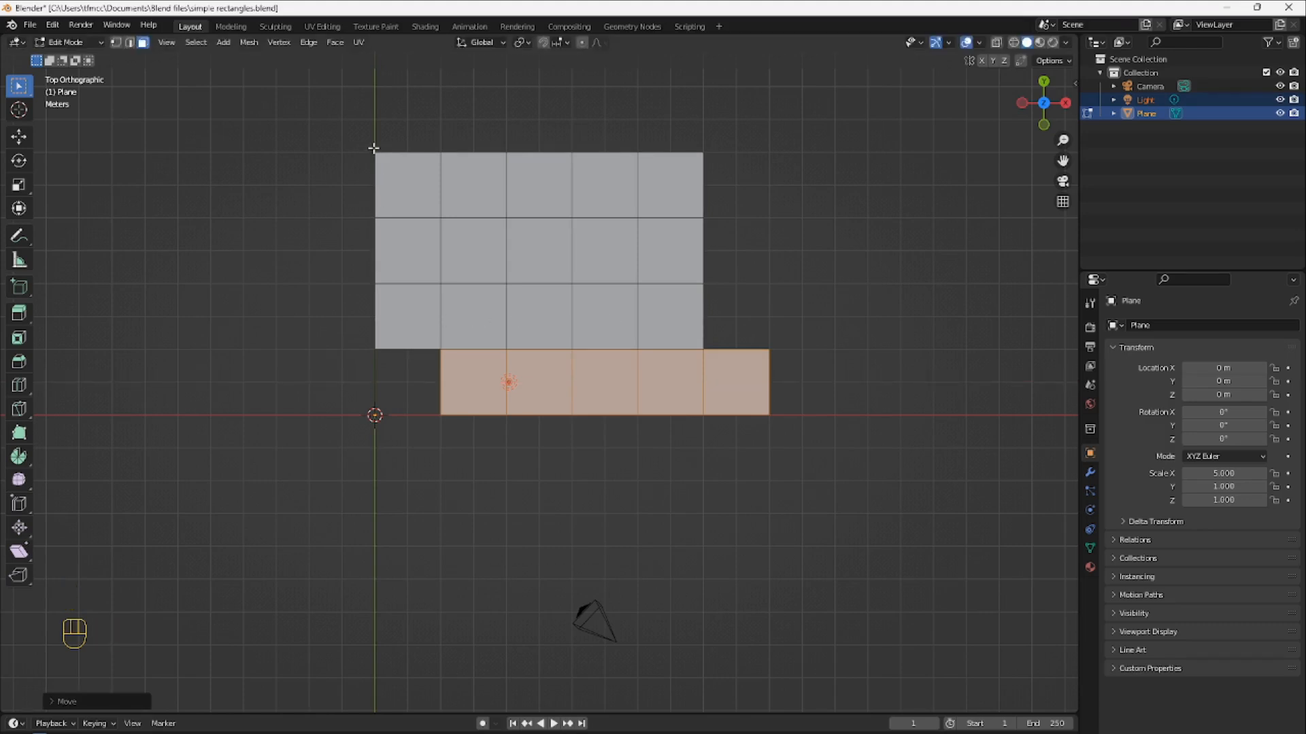
# Move the grid's top row of squares -12 m in X and -6 m in Y, and rotate it 180°
pyautogui.moveTo(344, 131); pyautogui.dragTo(751, 192)
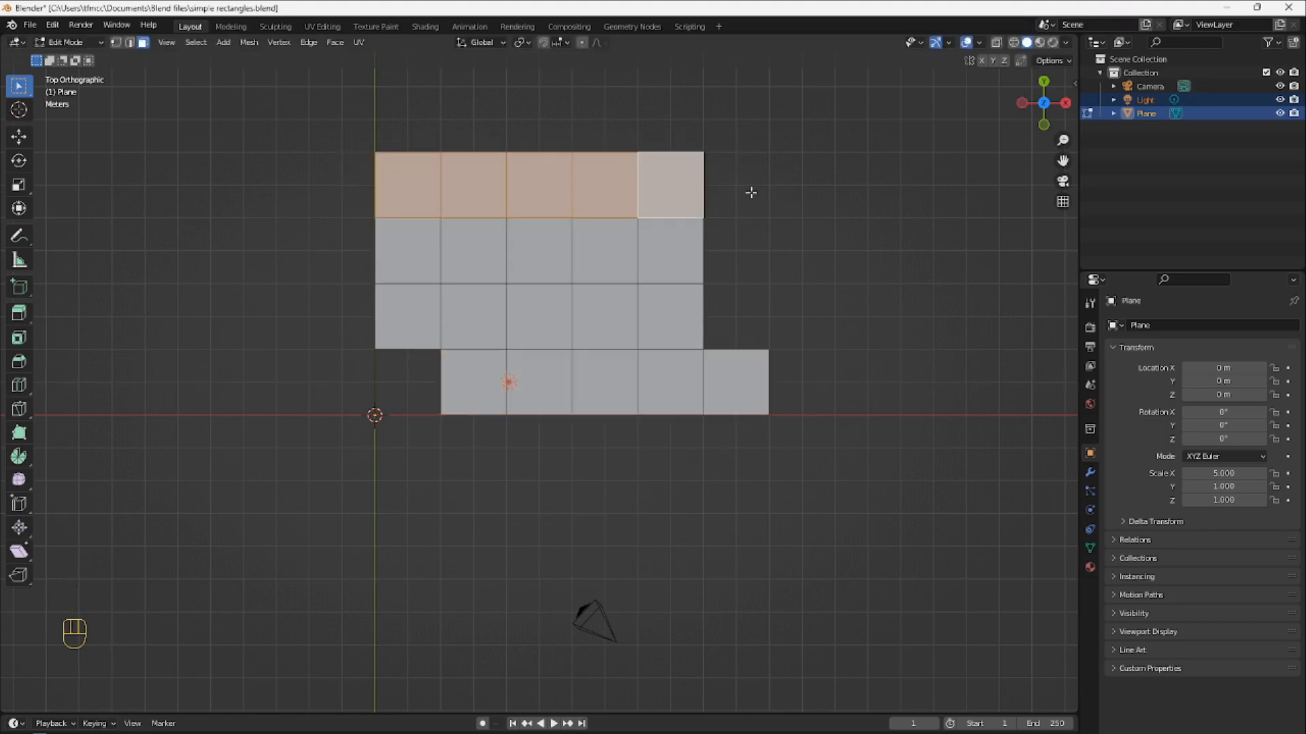
pyautogui.press('g')
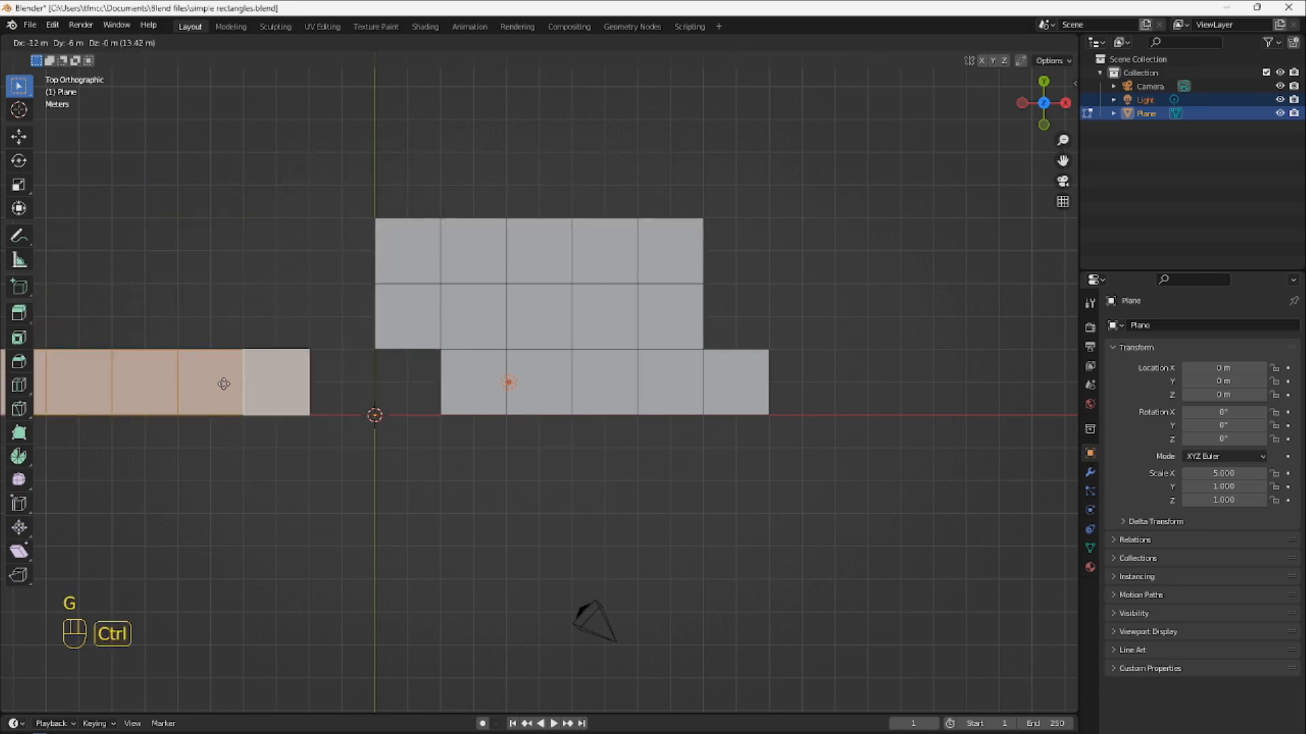
pyautogui.keyDown('ctrl'); pyautogui.click(224, 385); pyautogui.keyUp('ctrl')
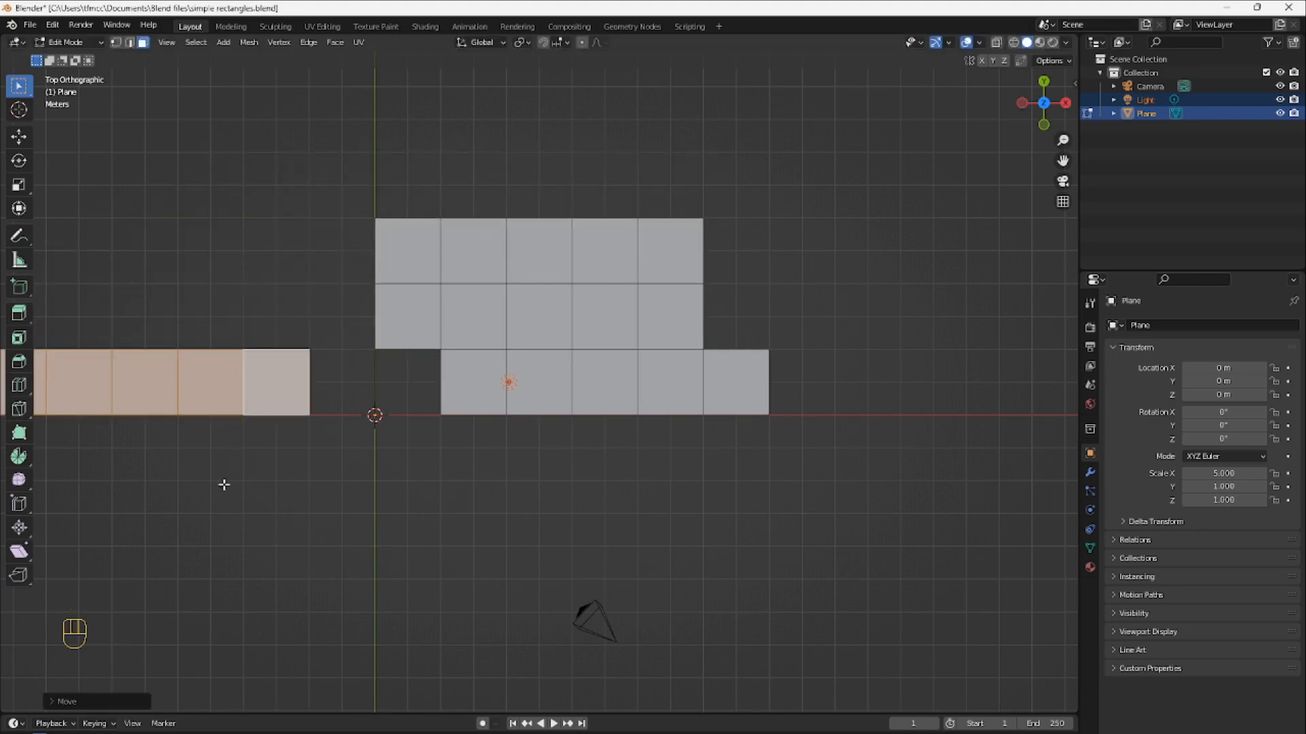
pyautogui.keyDown('shift'); pyautogui.moveTo(222, 487); pyautogui.dragTo(349, 475, button='middle'); pyautogui.keyUp('shift')
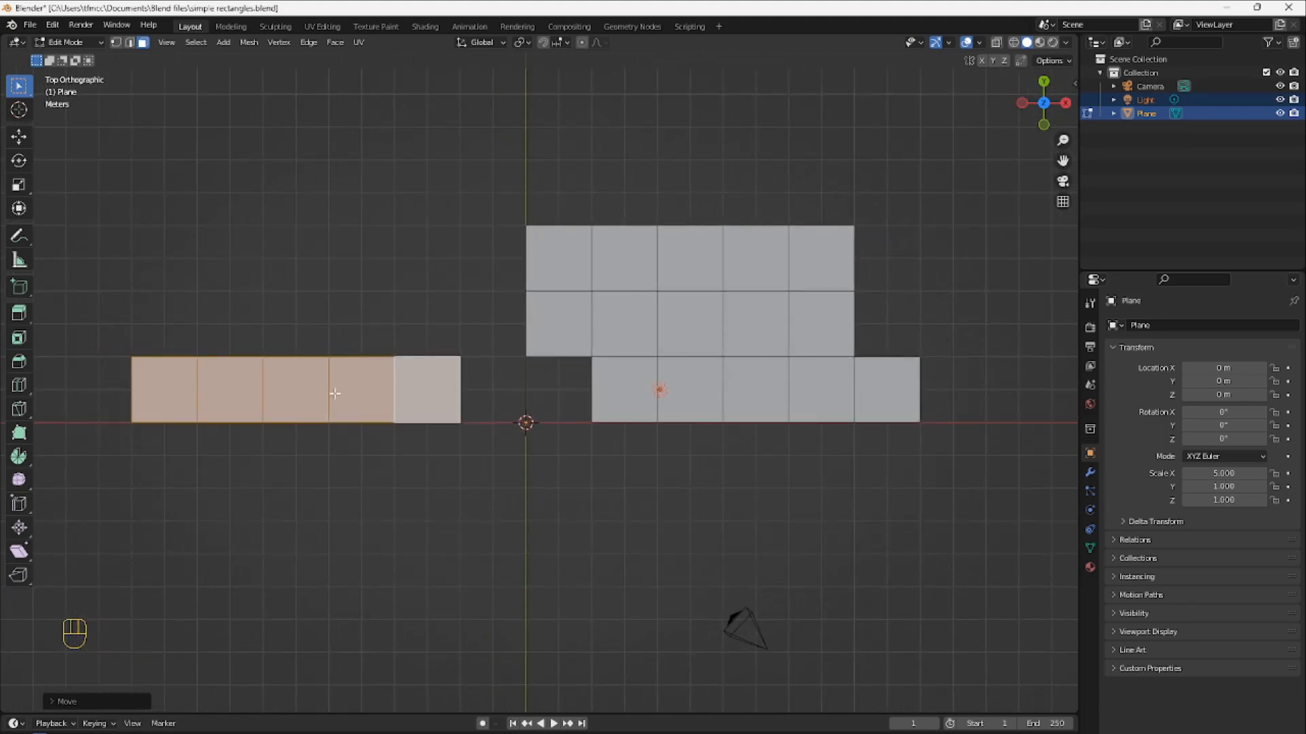
pyautogui.write('r180')
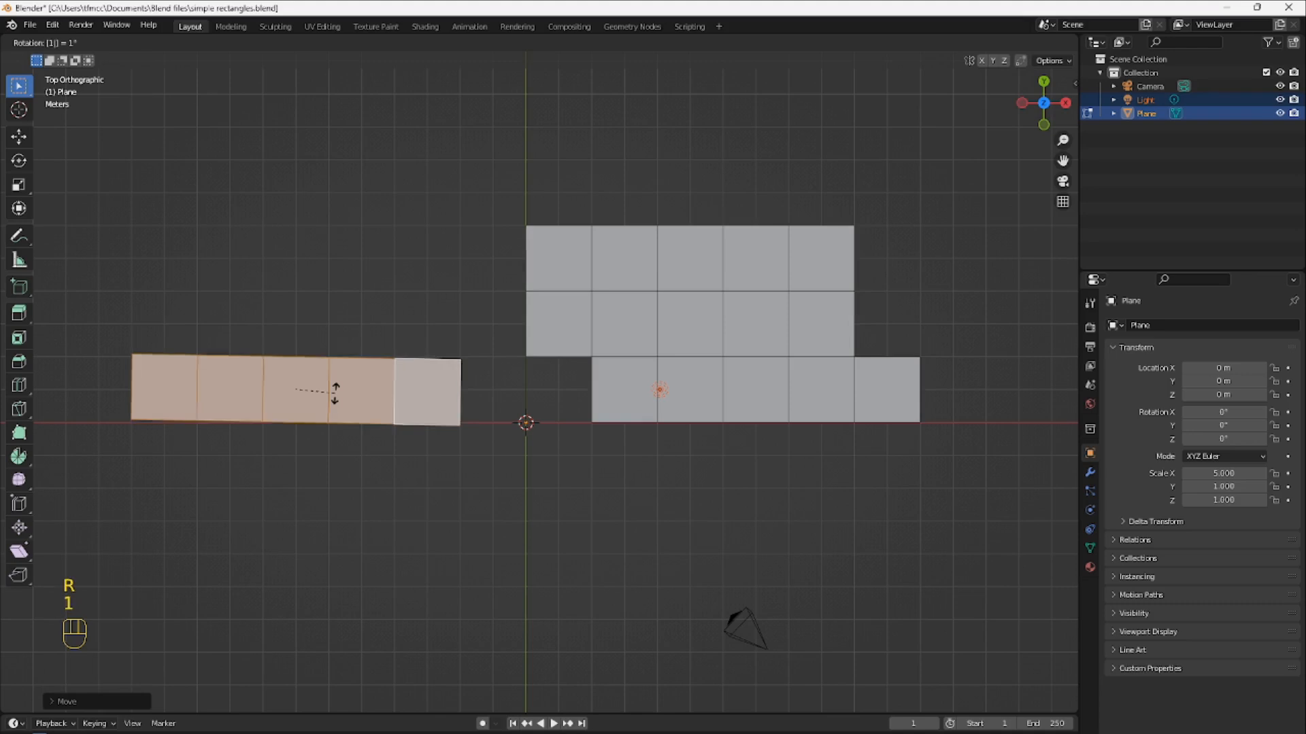
pyautogui.press('Return')
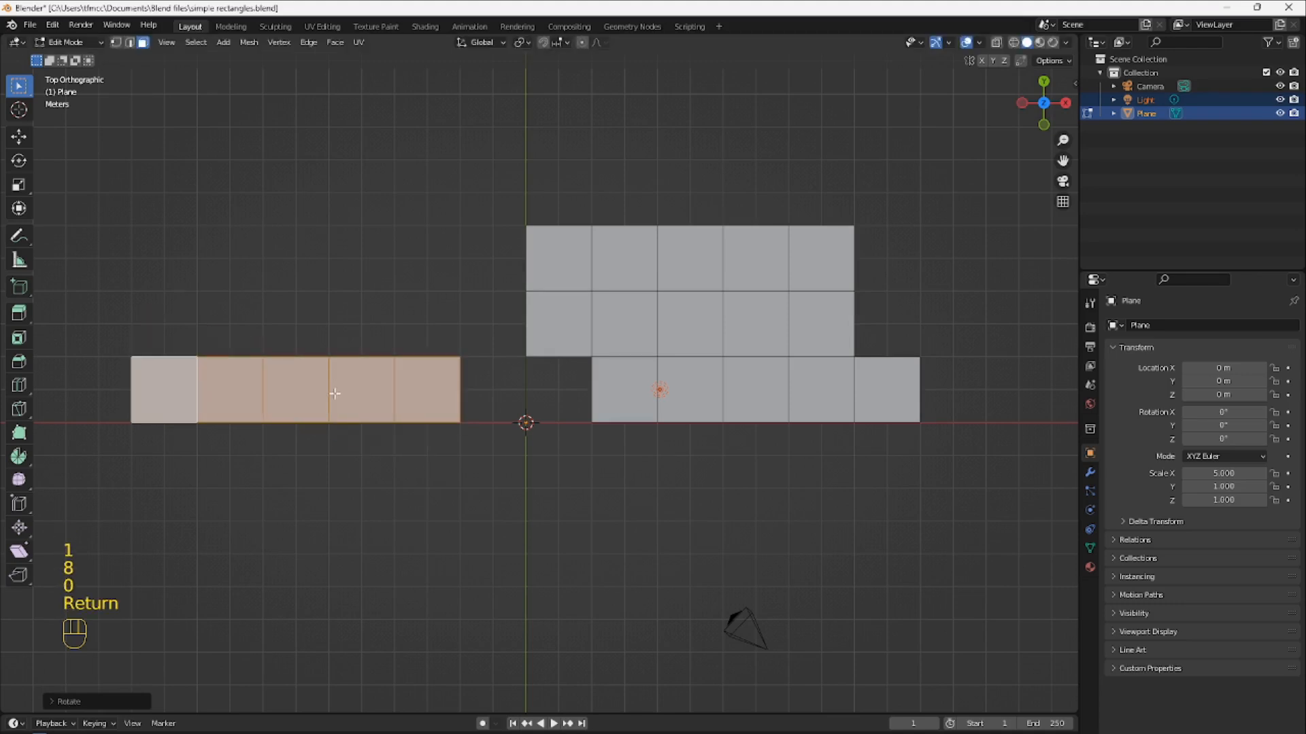
# Rotate the upper of the two remaining middle rows 90° counterclockwise and move it -5 m in X and 2 m in Y
pyautogui.moveTo(505, 199); pyautogui.dragTo(878, 270)
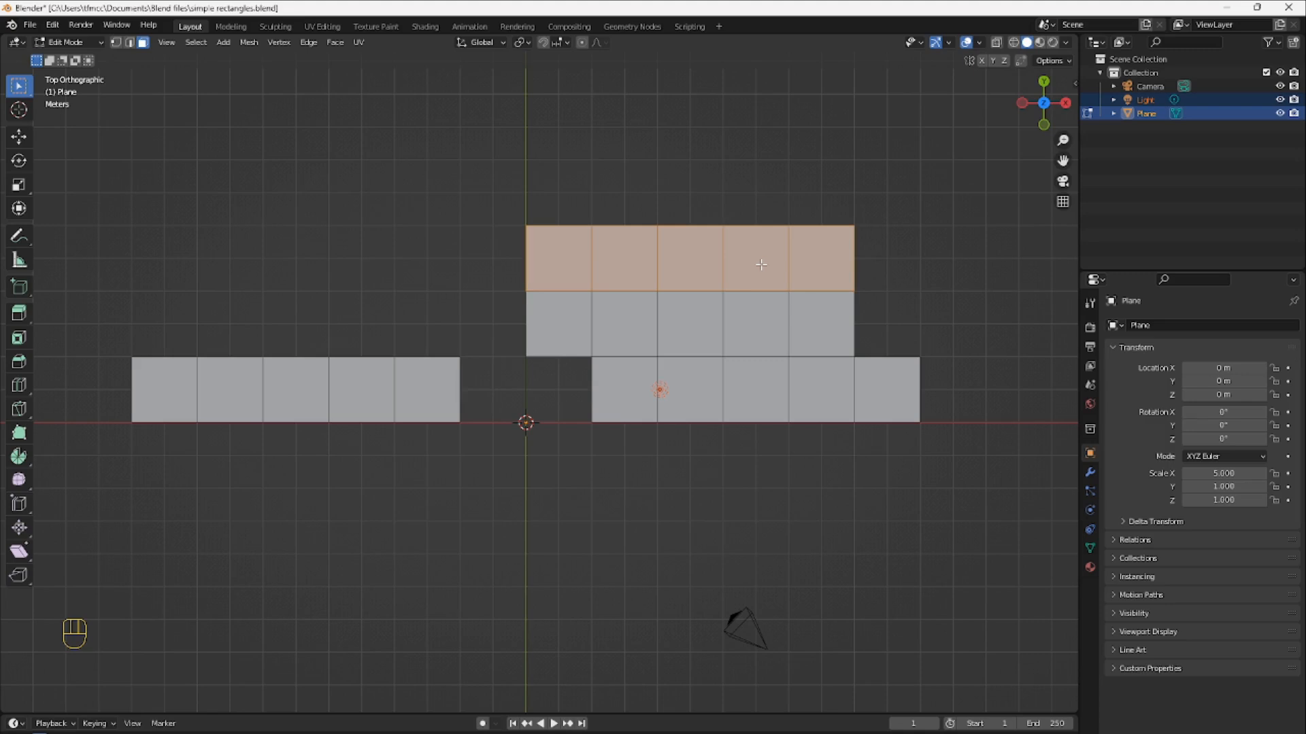
pyautogui.press('r')
pyautogui.press('ctrl')
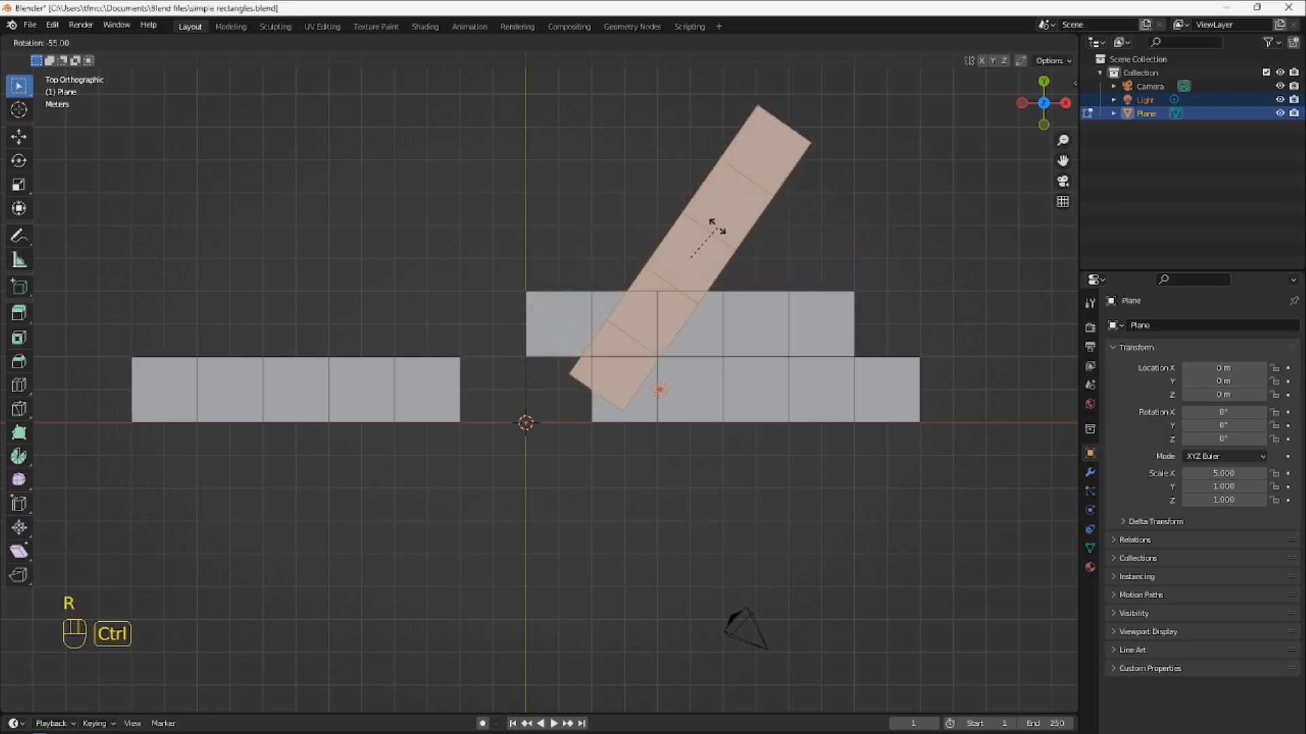
pyautogui.click(692, 223)
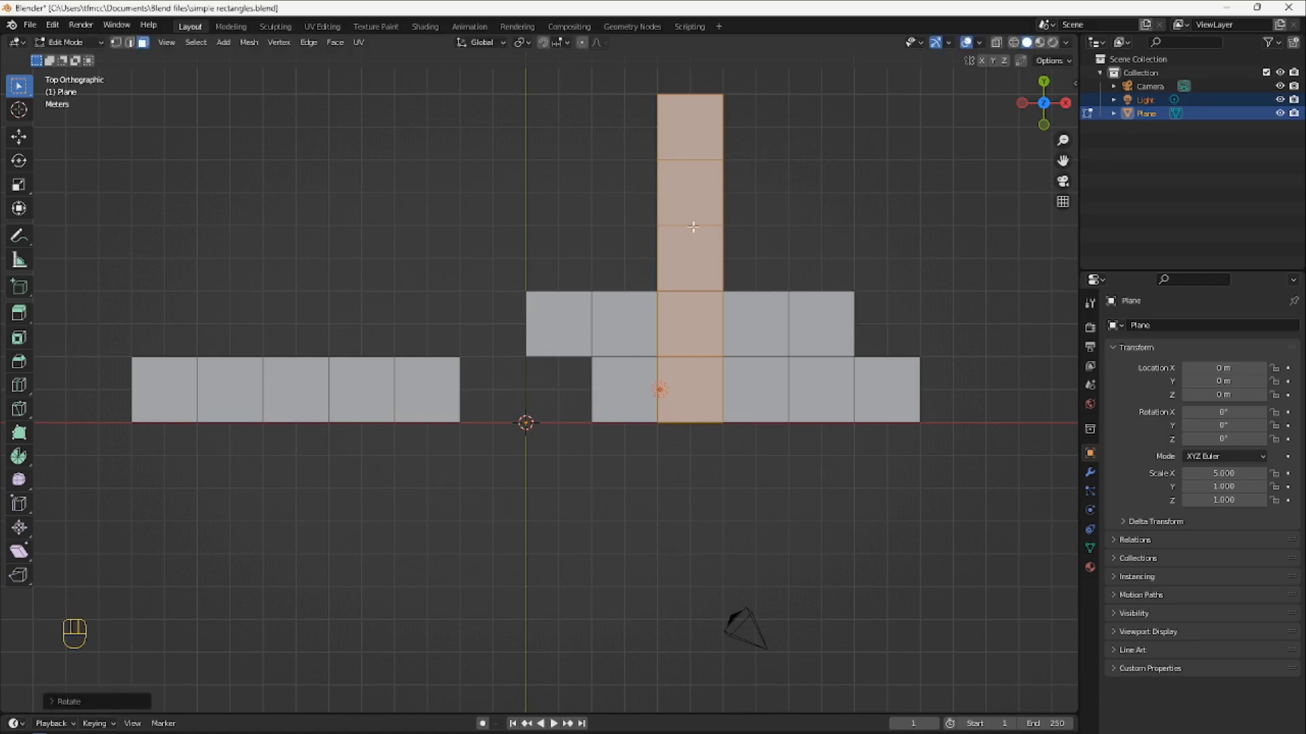
pyautogui.press('g')
pyautogui.press('ctrl')
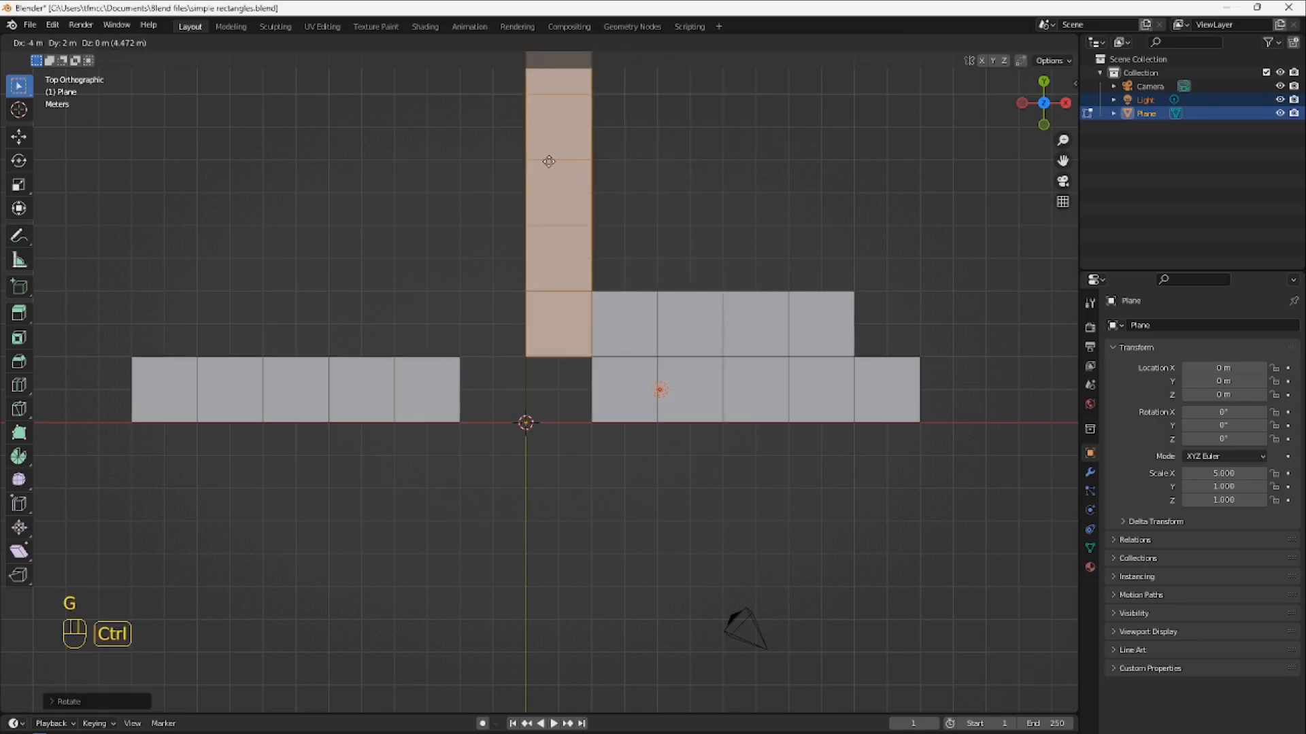
pyautogui.click(533, 161)
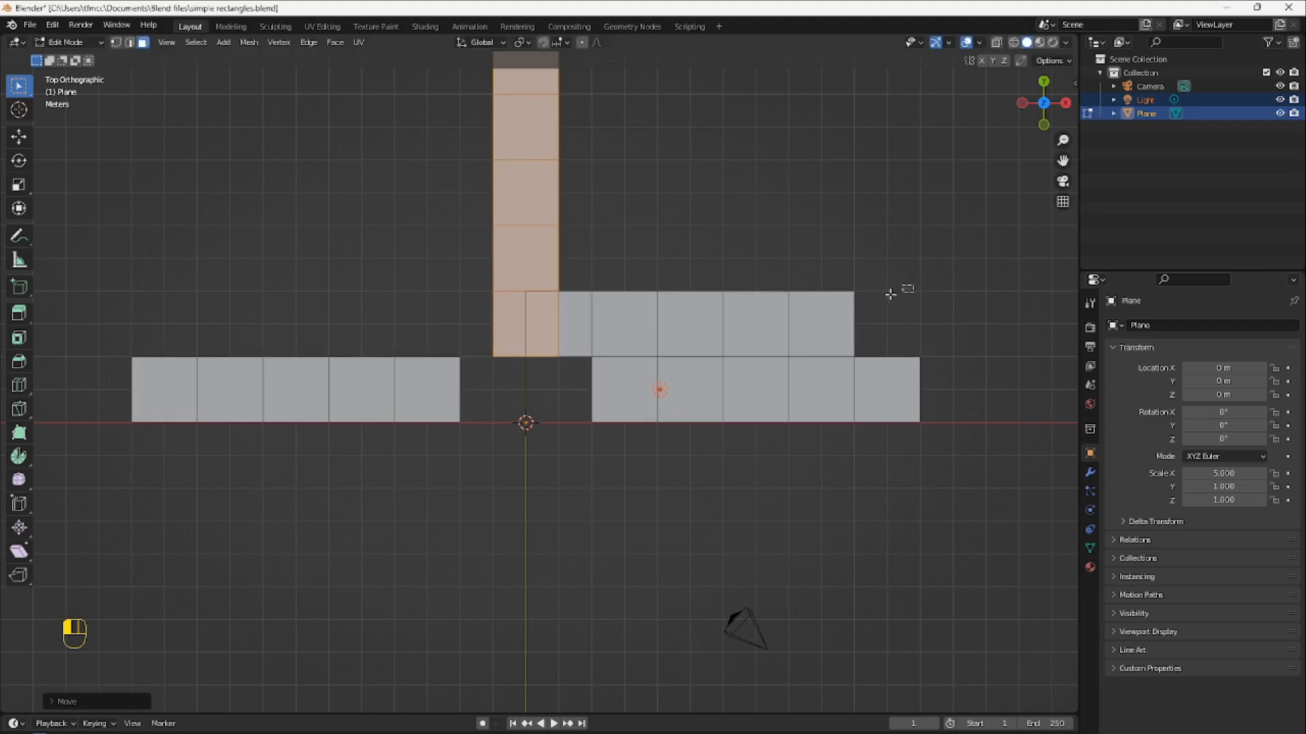
# Rotate the last unmoved row 90° clockwise and move it -5 m in X and -9 m in Y, below the origin
pyautogui.moveTo(914, 284); pyautogui.dragTo(576, 317)
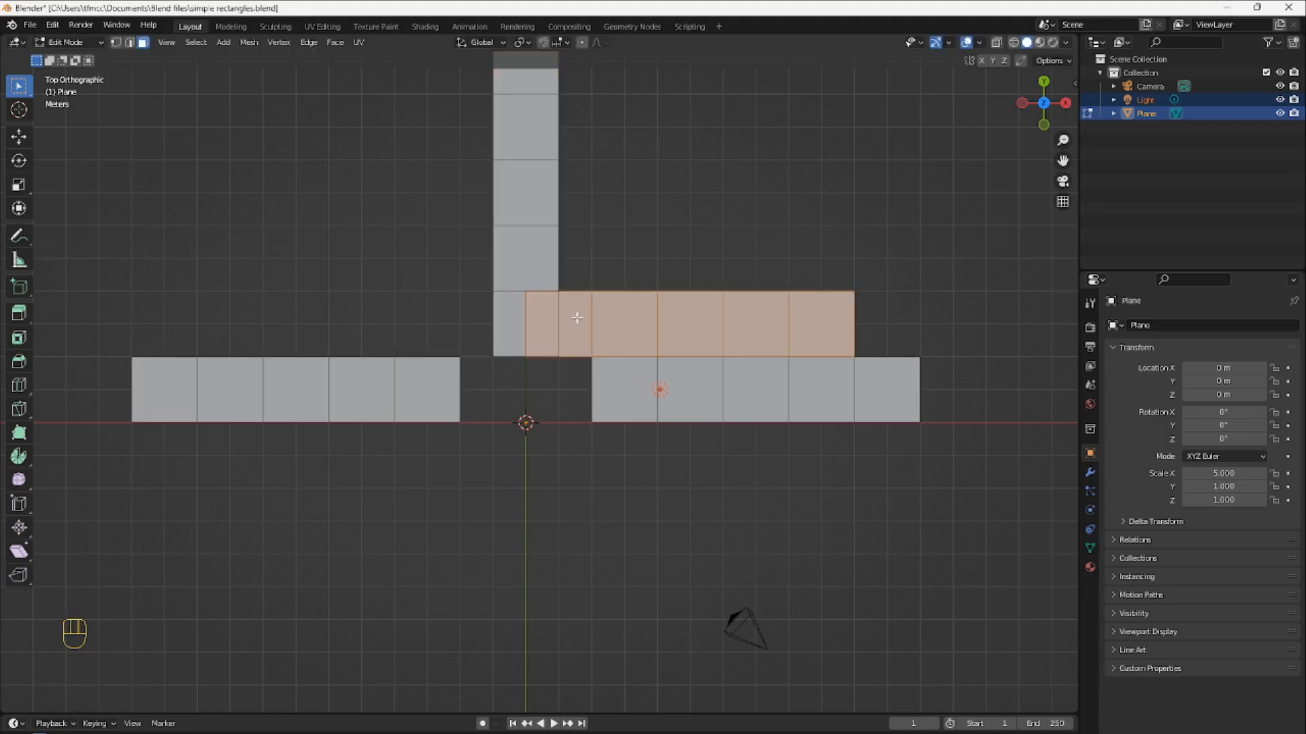
pyautogui.press('r')
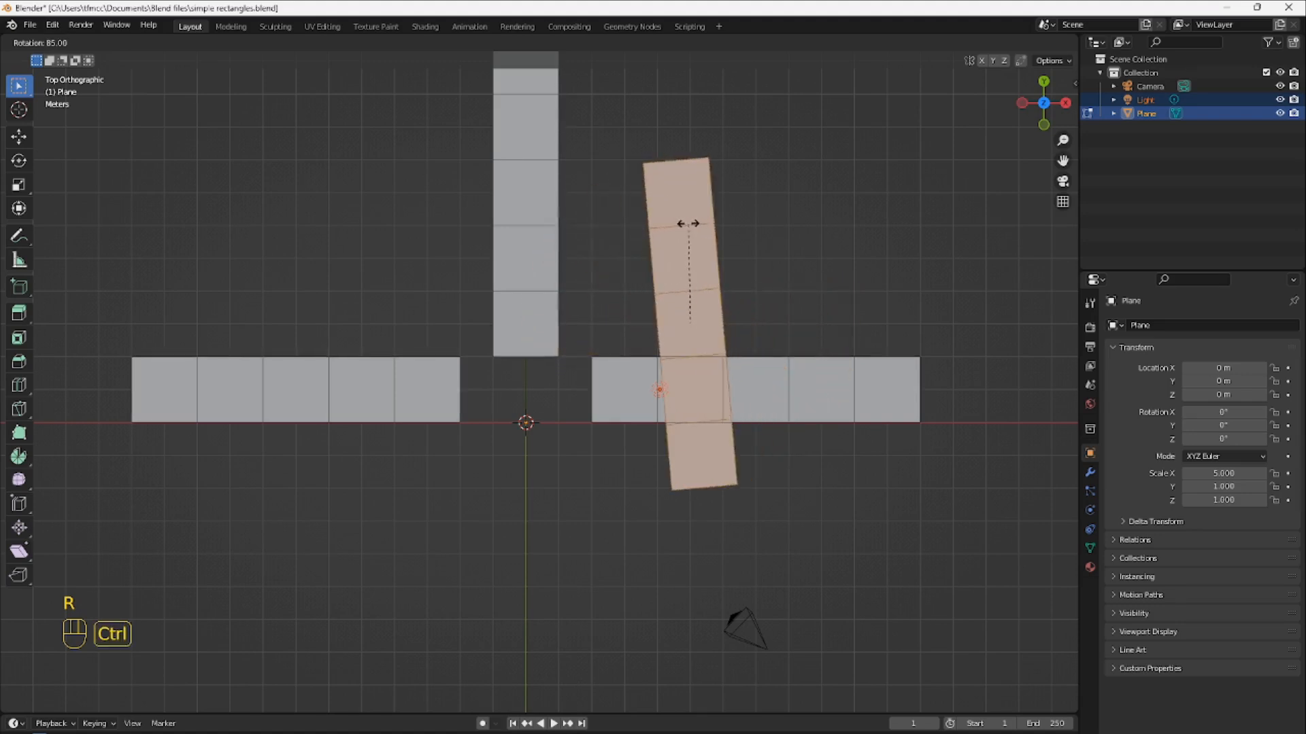
pyautogui.keyDown('ctrl'); pyautogui.click(700, 225); pyautogui.keyUp('ctrl')
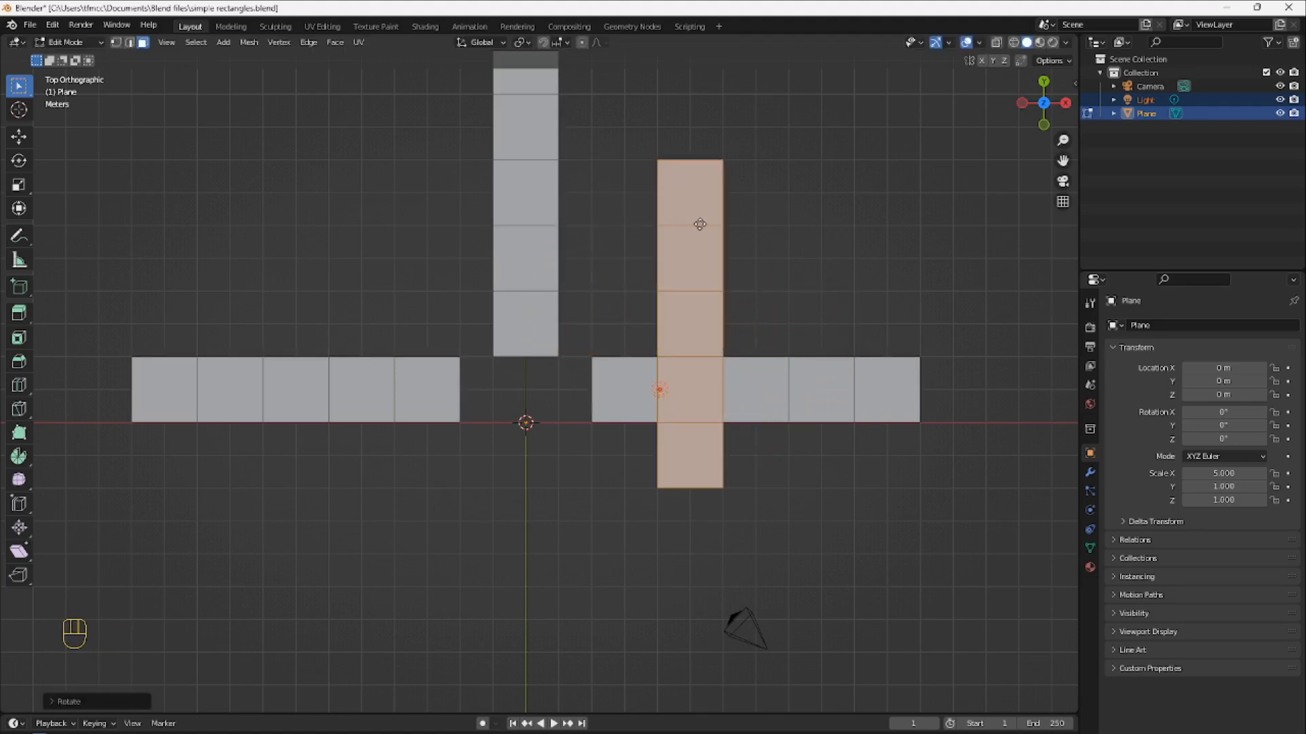
pyautogui.press('g')
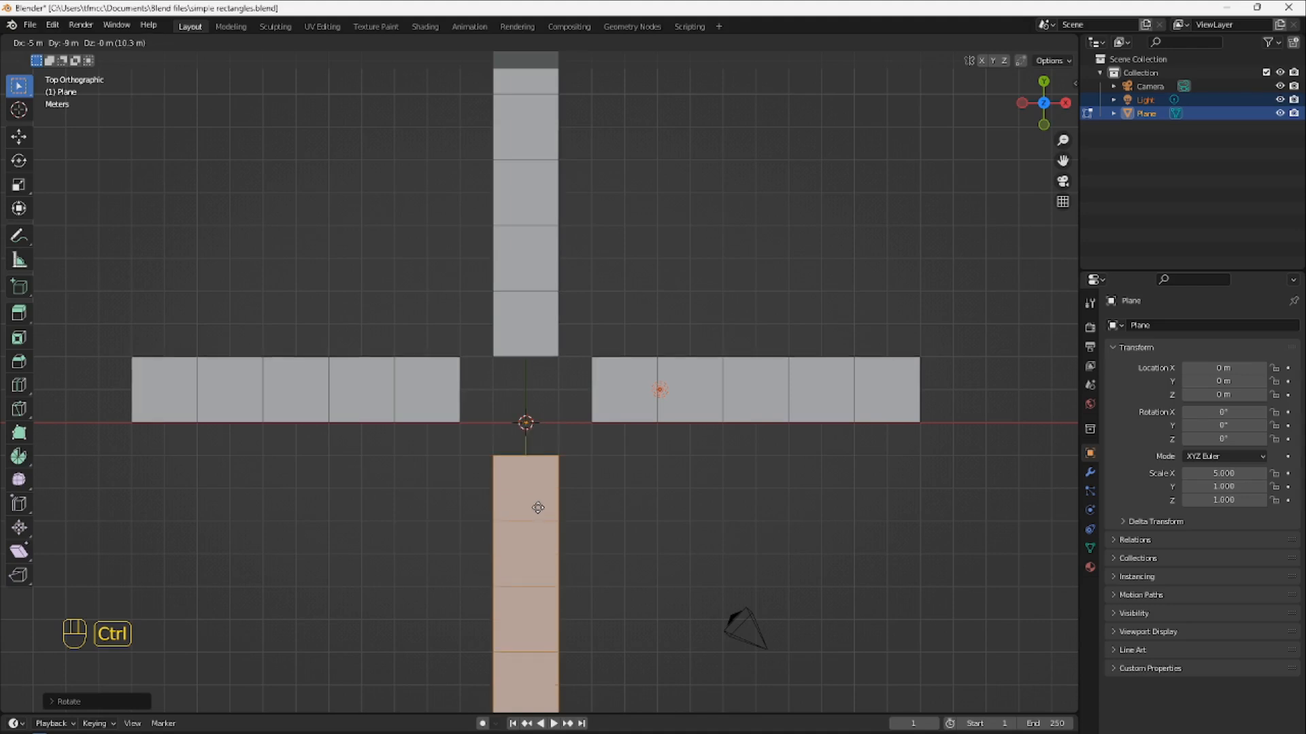
pyautogui.click(538, 508)
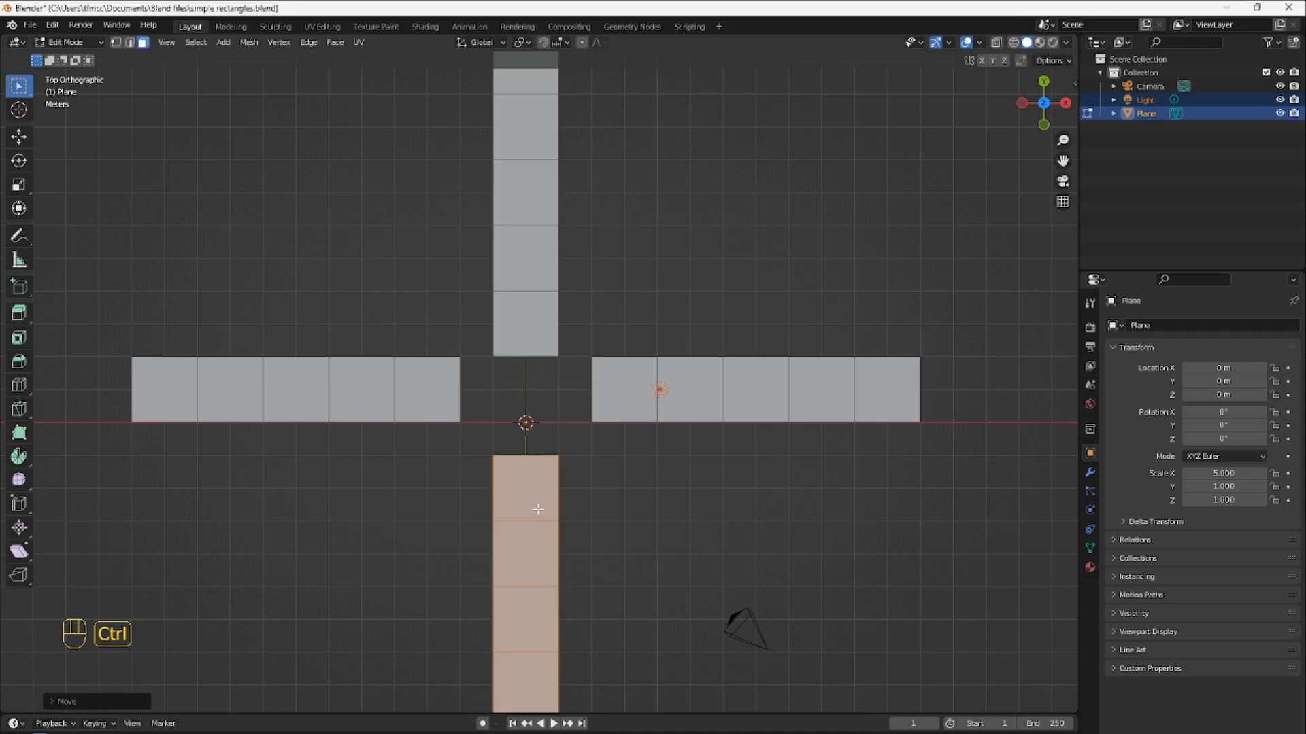
# Move the vertical strip above the origin about 1 m further up in Y
pyautogui.scroll(-1, 477, 196)
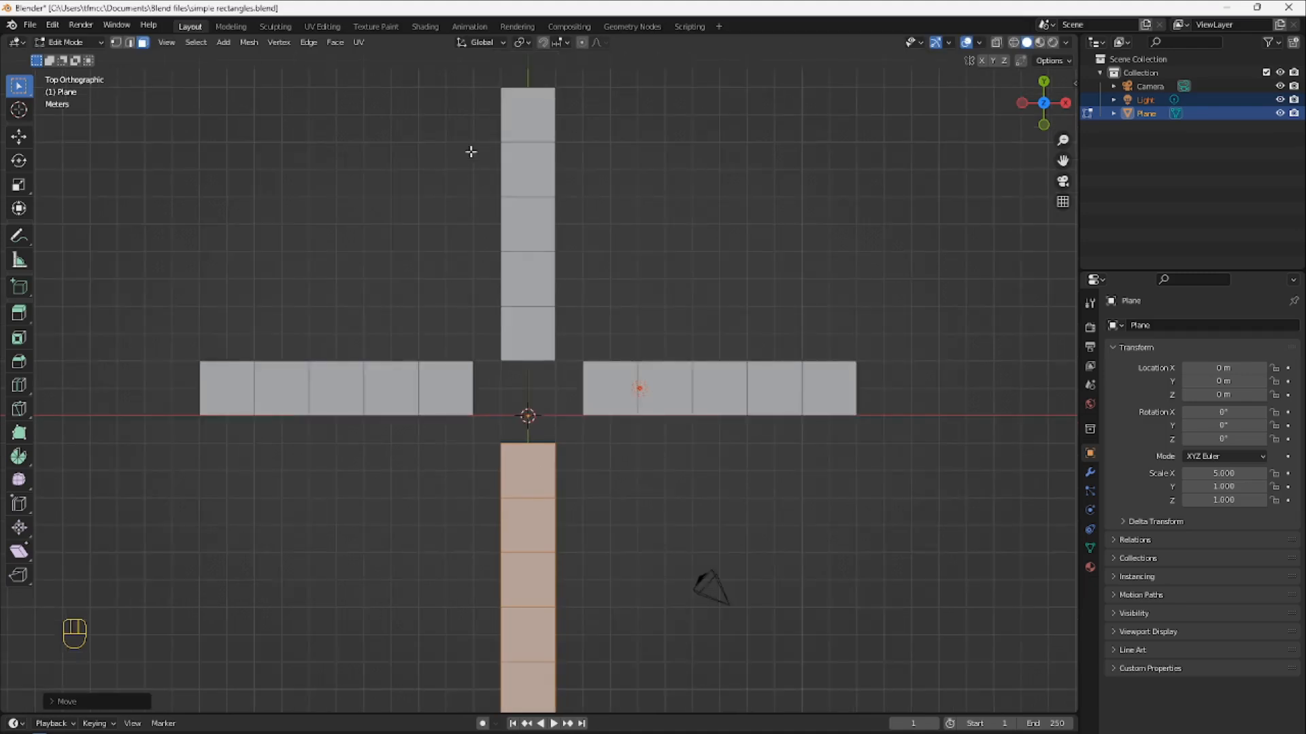
pyautogui.moveTo(460, 79); pyautogui.dragTo(610, 343)
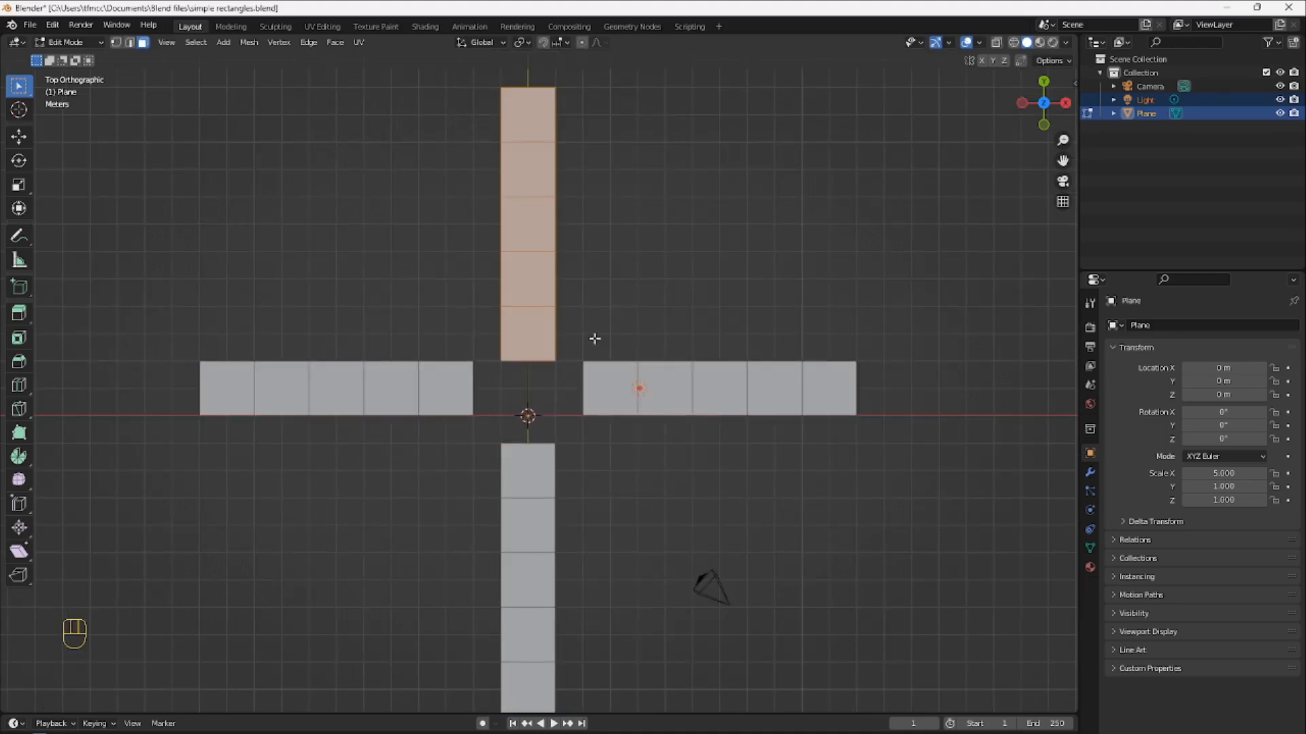
pyautogui.press('g')
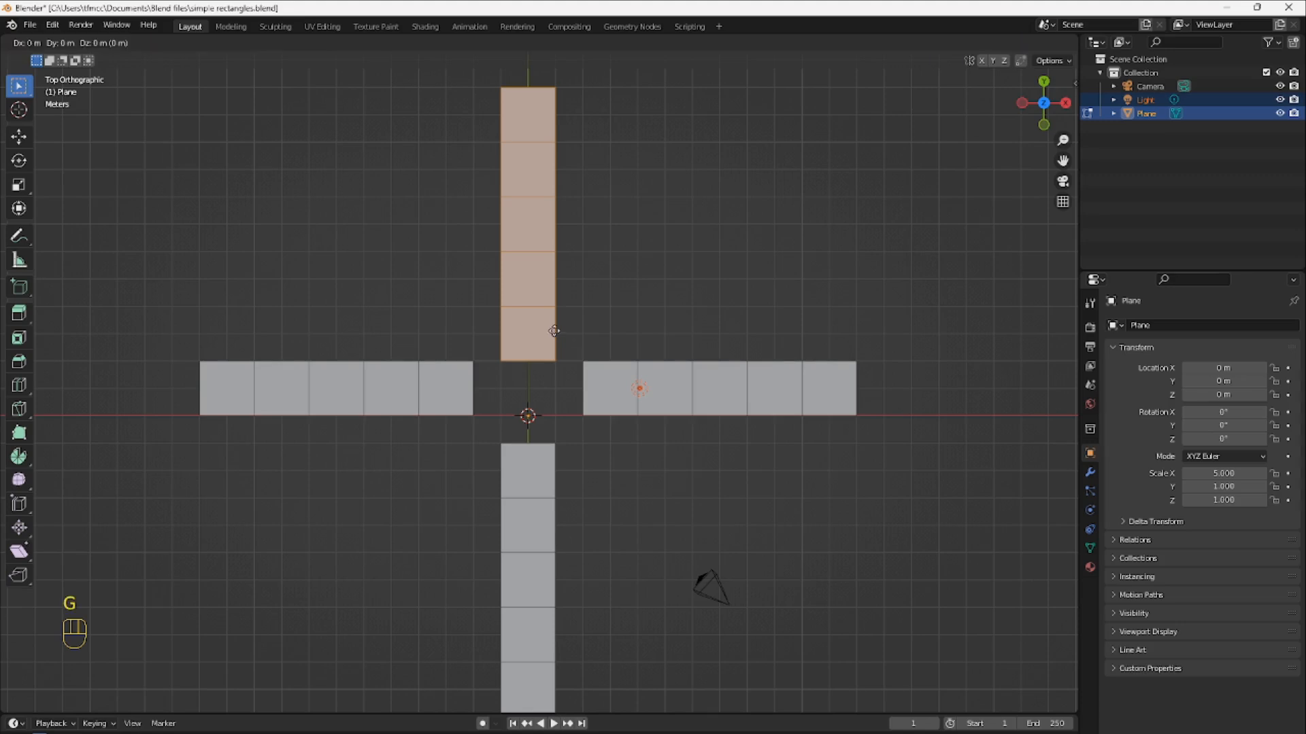
pyautogui.click(554, 312)
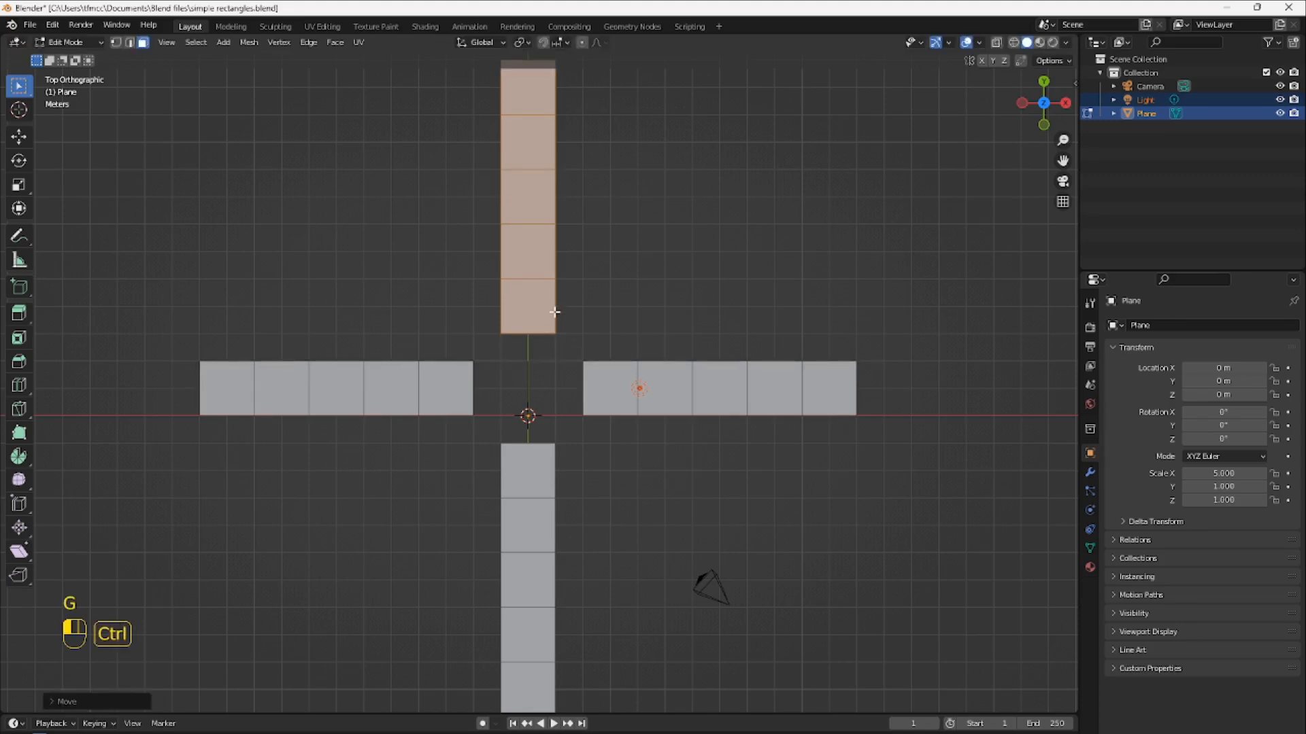
pyautogui.scroll(-2, 627, 521)
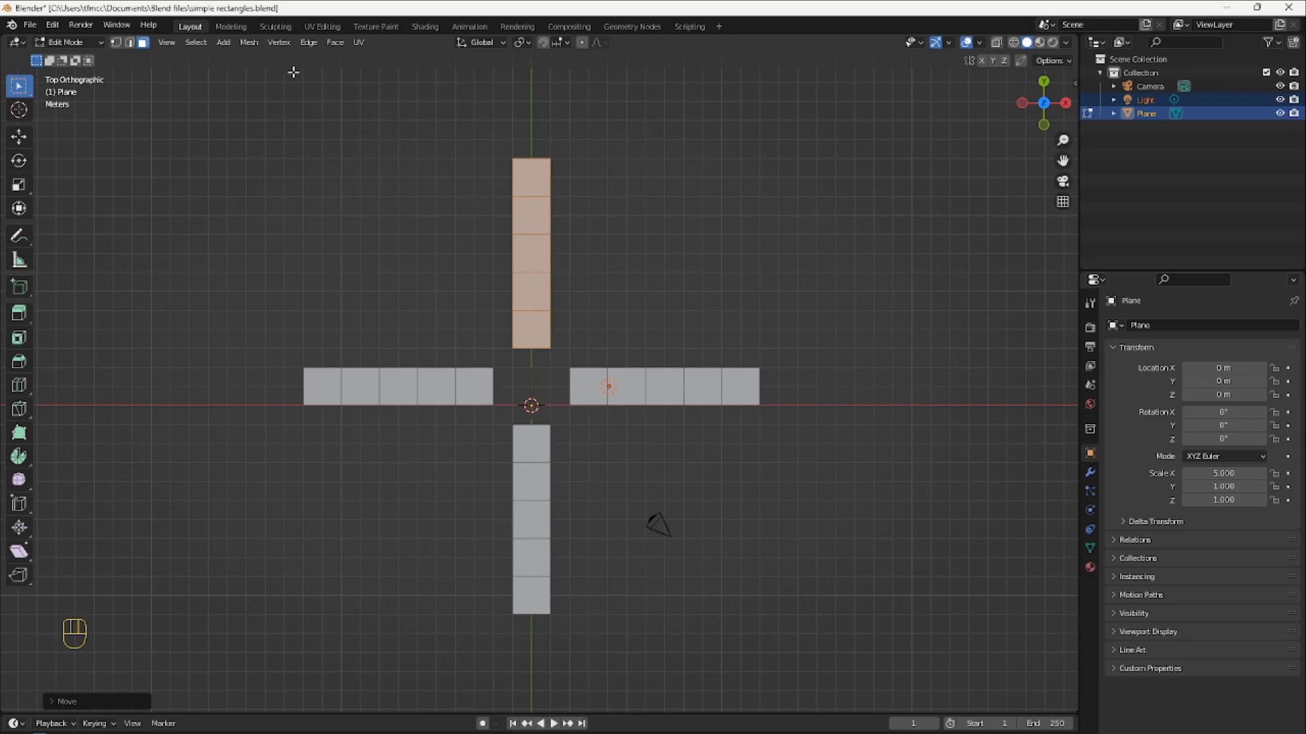
# Switch to the UV Editing workspace and examine the UV positions of the left horizontal strip's faces
pyautogui.click(321, 27)
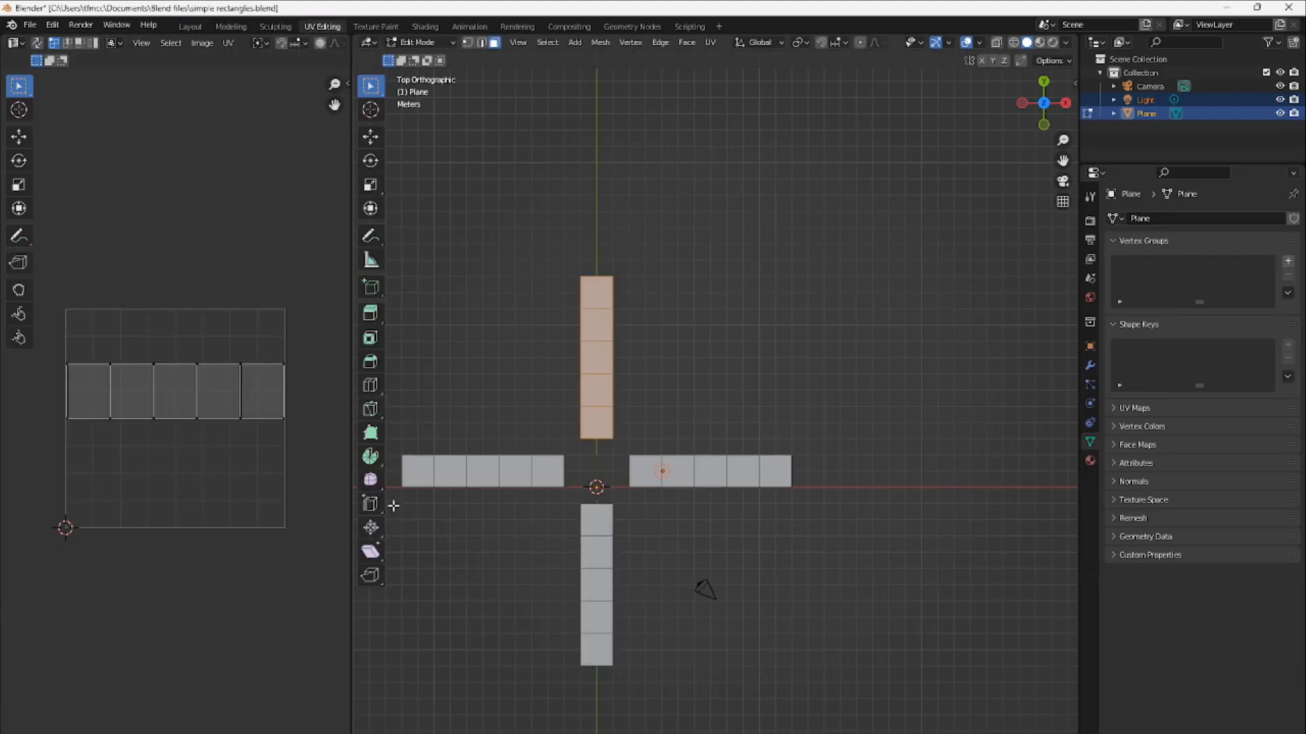
pyautogui.moveTo(394, 506); pyautogui.dragTo(569, 436)
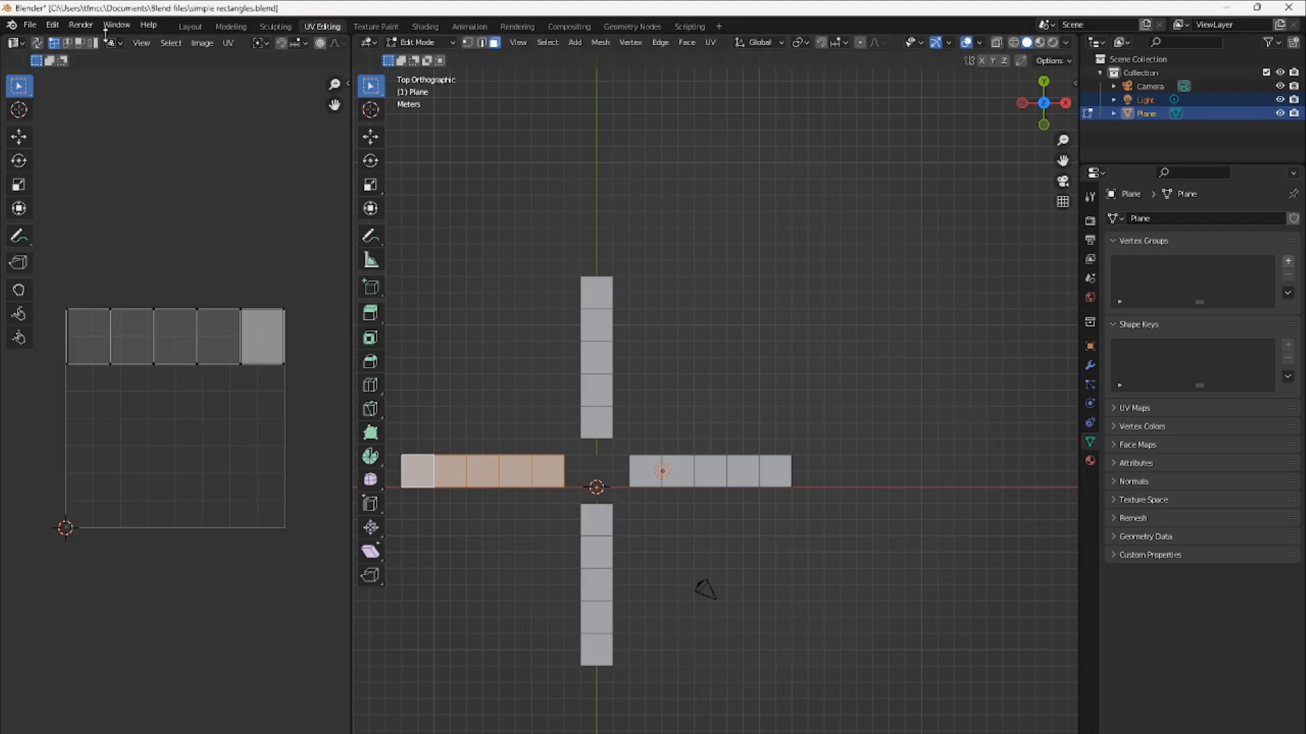
# Save the blend file and export the plane as FBX over simple rectangles.fbx in the Meshes folder
pyautogui.click(27, 25)
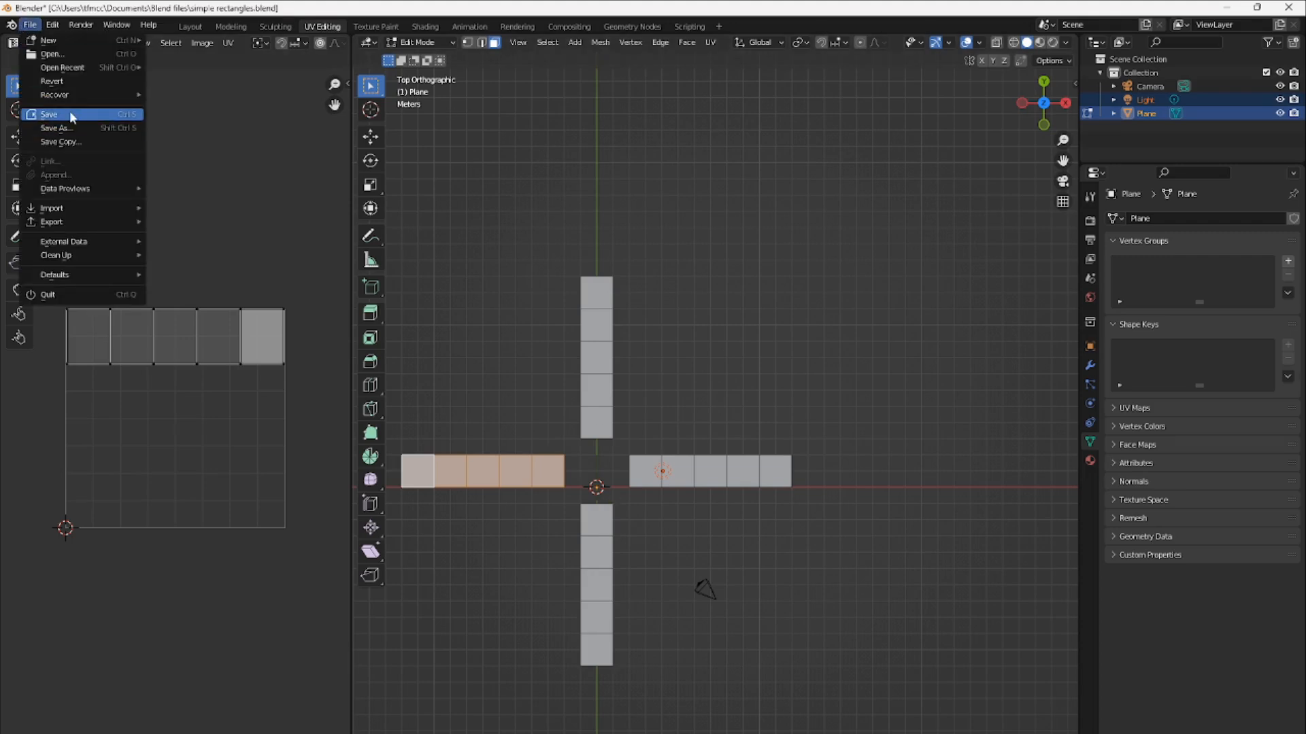
pyautogui.click(70, 113)
pyautogui.click(29, 26)
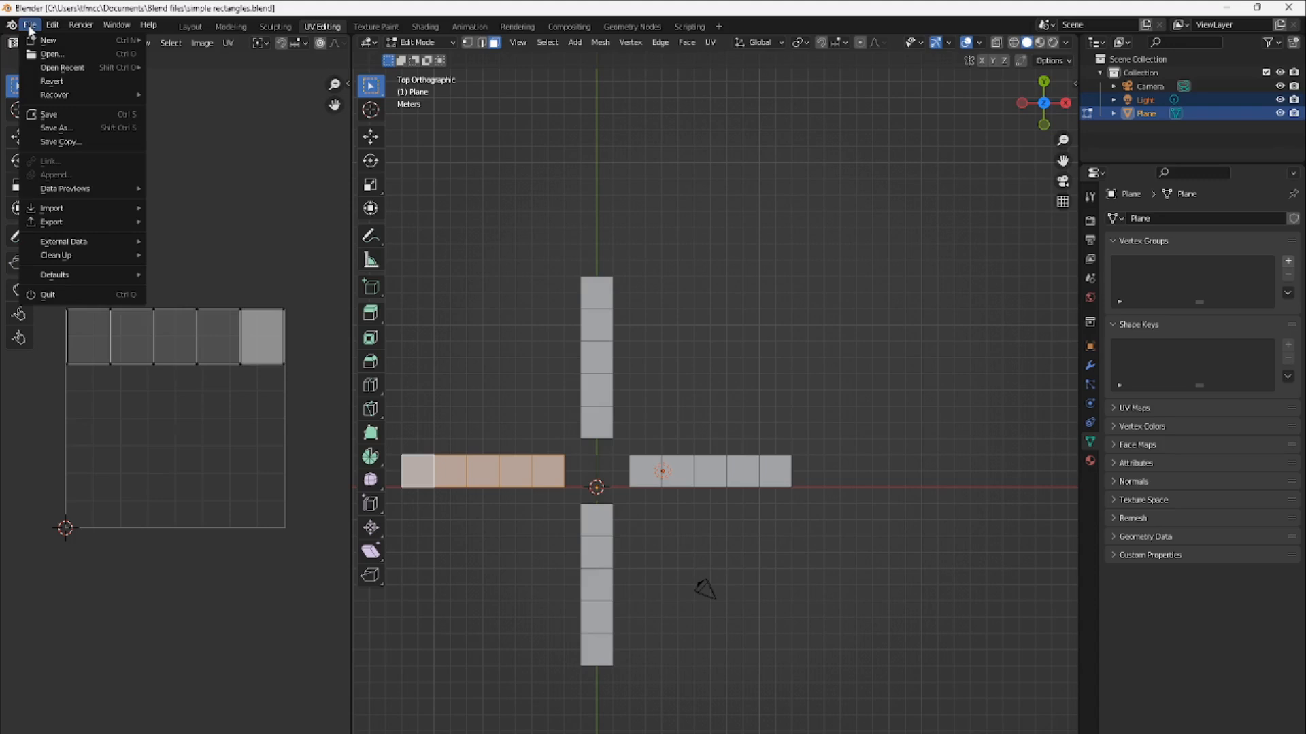
pyautogui.moveTo(118, 221)
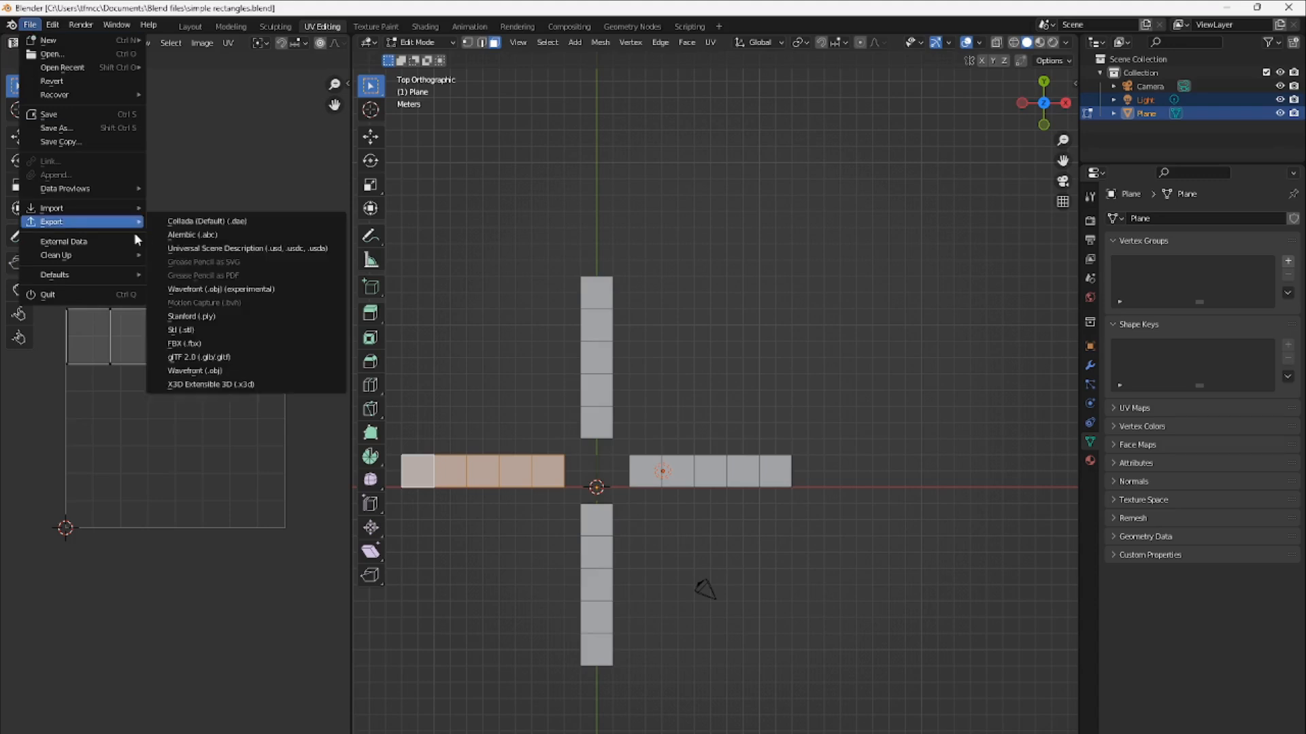
pyautogui.click(229, 343)
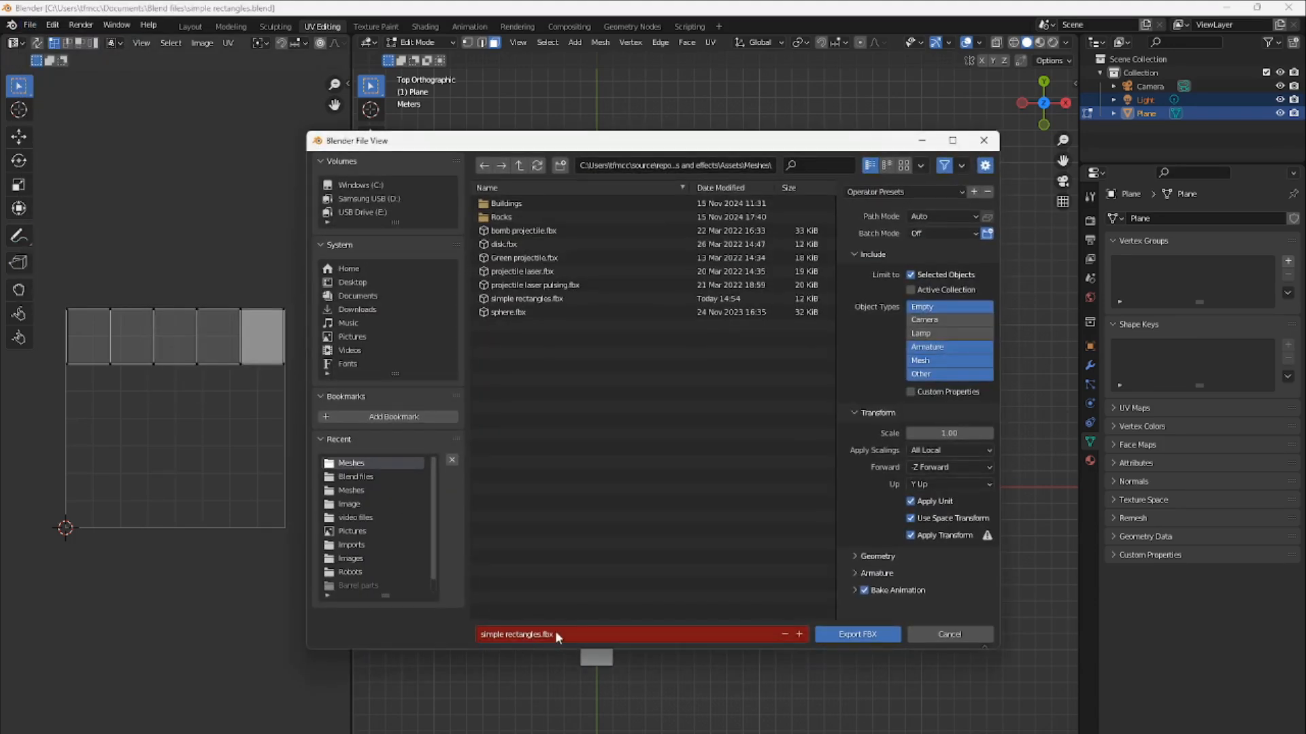
pyautogui.click(867, 637)
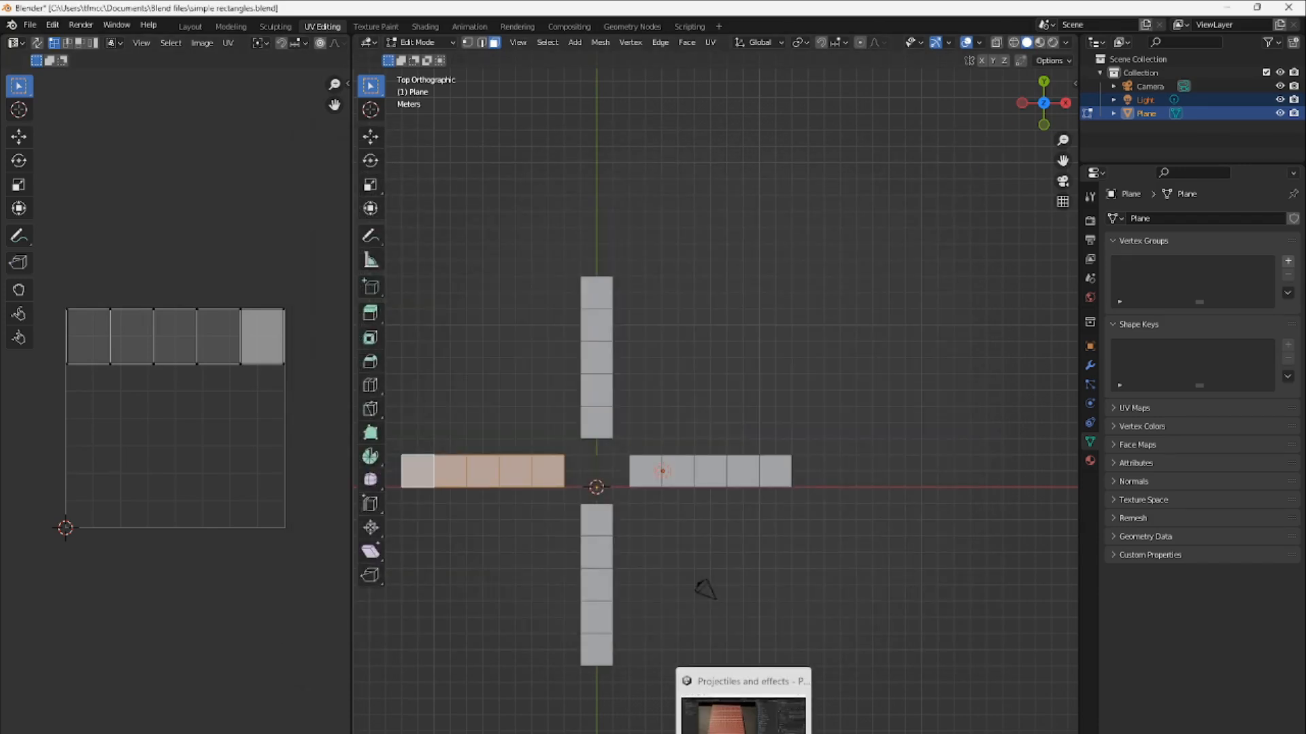
# Switch to Unity, set the Scene handles to Local, and move the Main Camera to about X -0.61, Y 16.64, Z 3.47
pyautogui.click(721, 721)
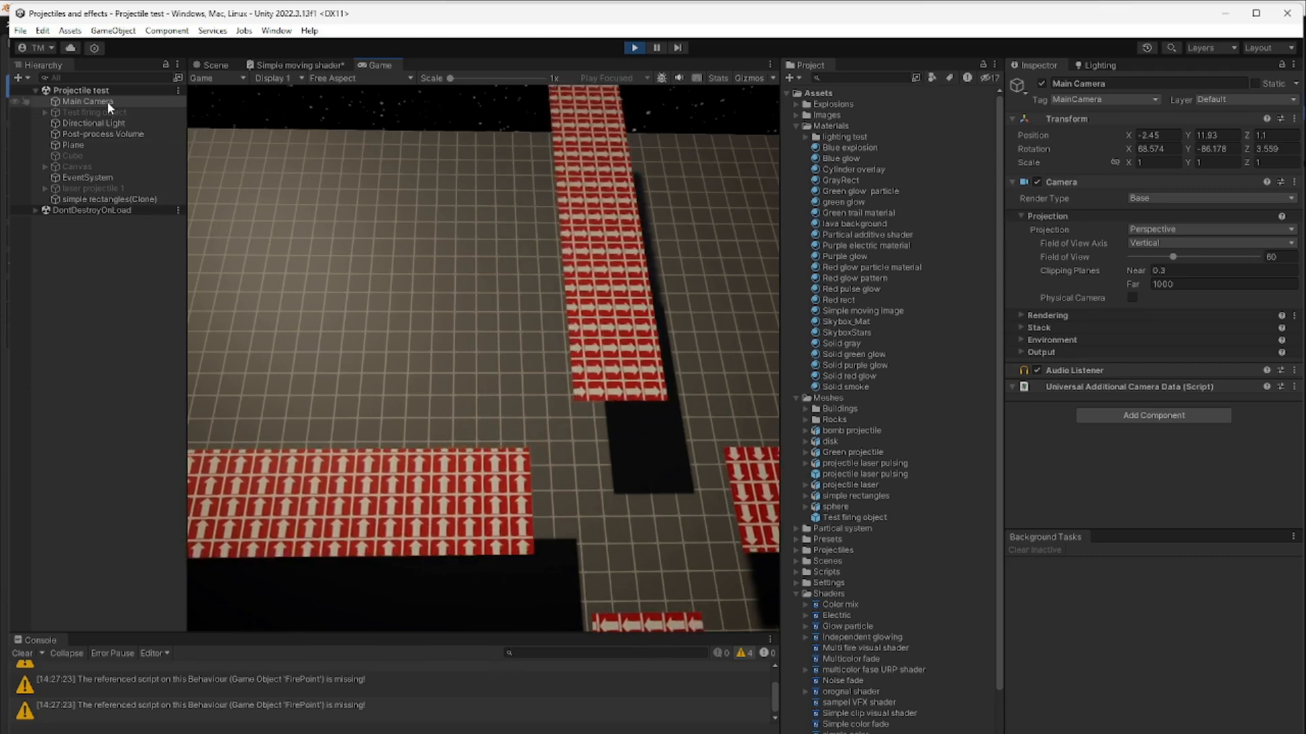
pyautogui.click(207, 65)
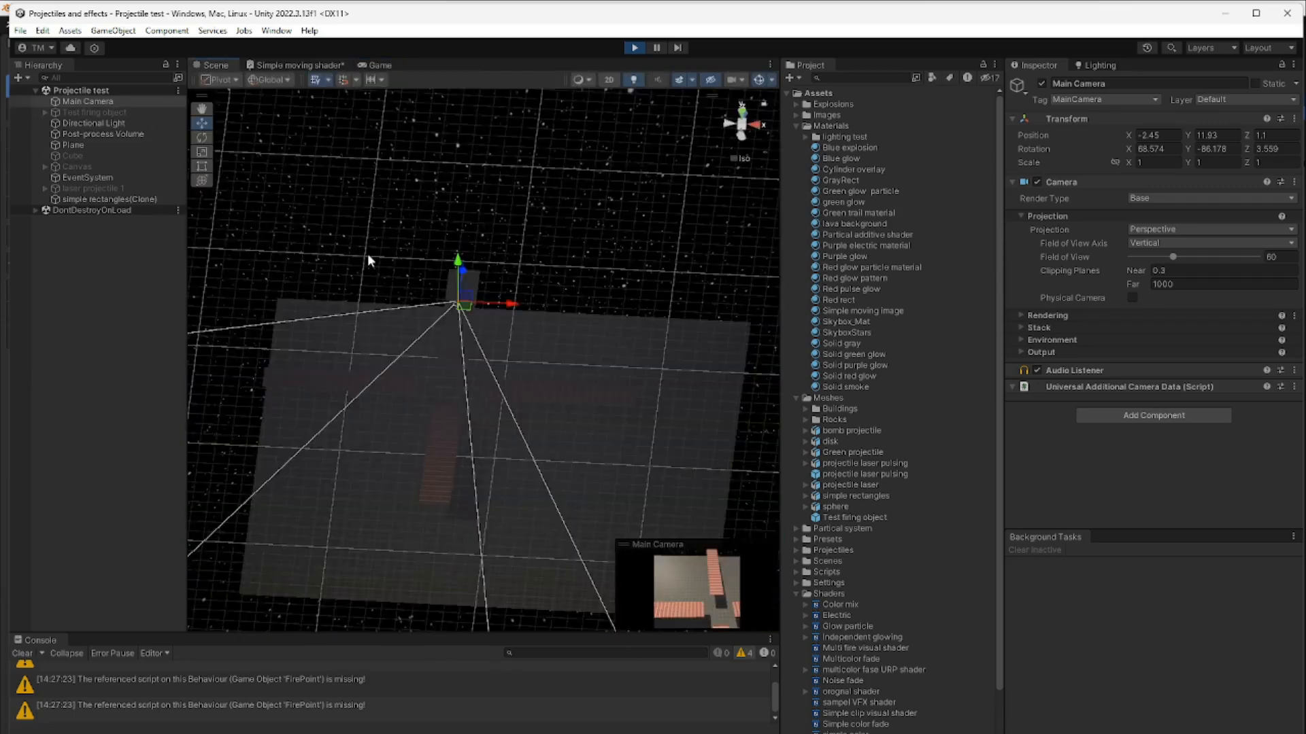
pyautogui.click(269, 79)
pyautogui.click(280, 110)
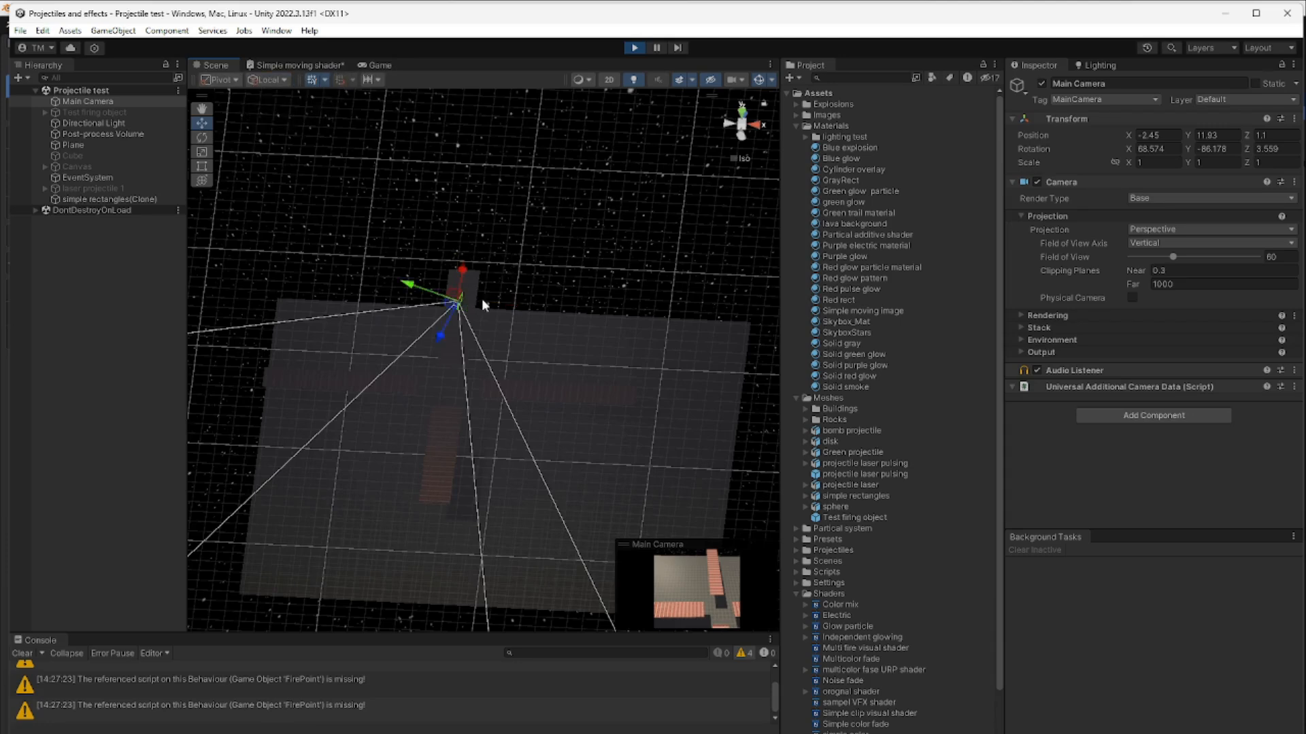
pyautogui.moveTo(441, 341); pyautogui.dragTo(497, 188)
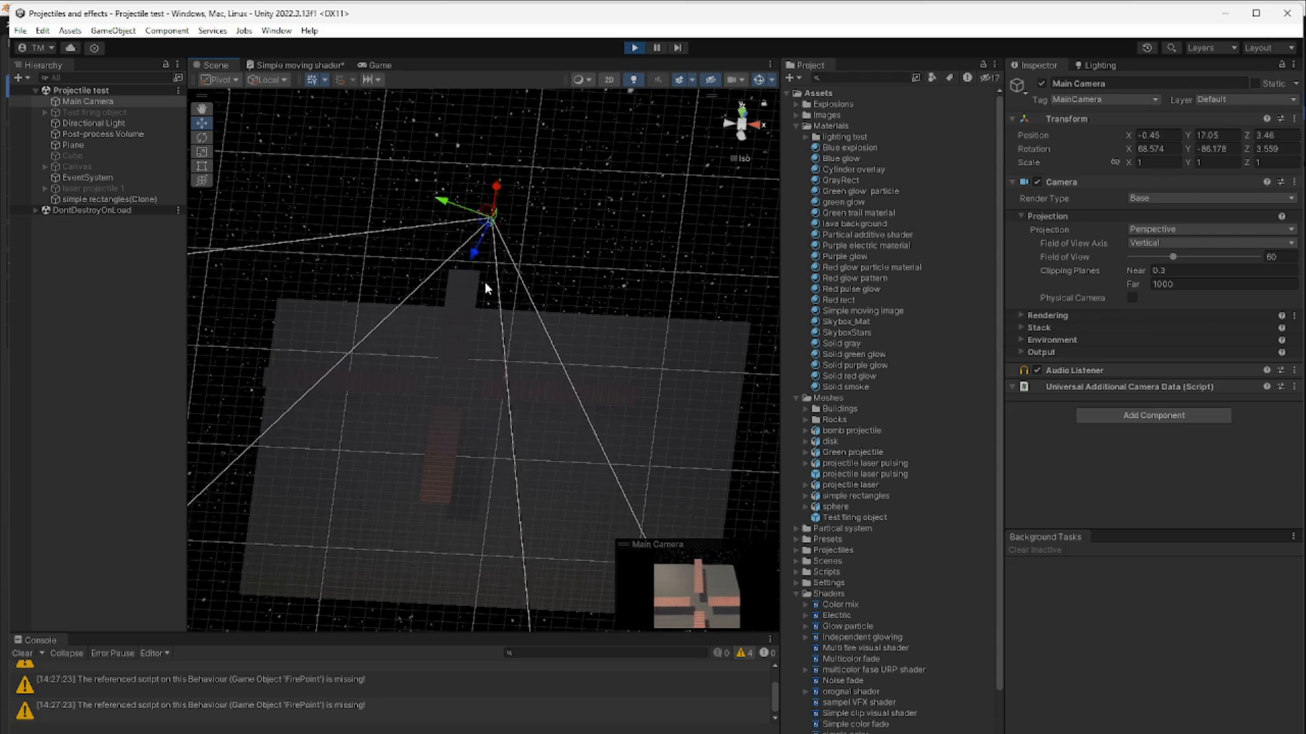
pyautogui.moveTo(479, 262)
pyautogui.mouseDown()
pyautogui.moveTo(512, 206)
pyautogui.moveTo(492, 262)
pyautogui.mouseUp()
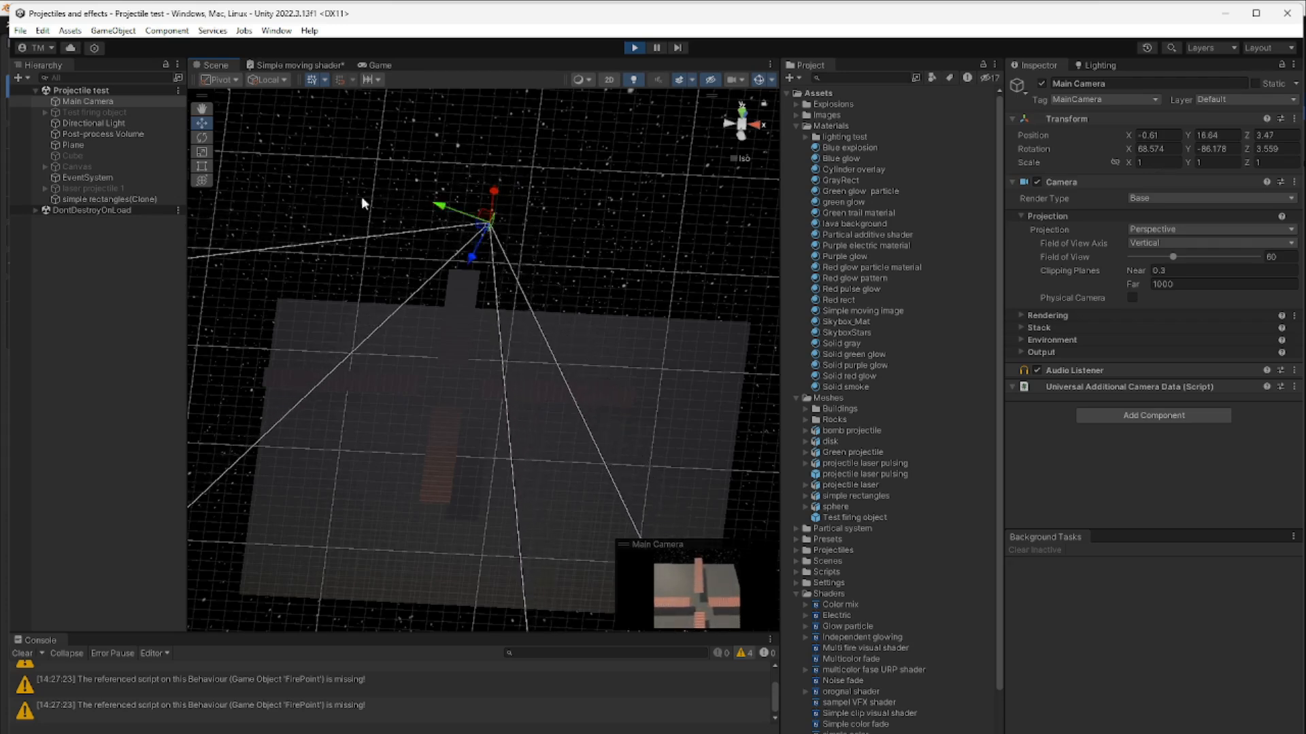
# Scale simple rectangles(Clone) down uniformly to about 2.92, 0.58, 0.58 and show it in the Game view
pyautogui.click(117, 199)
pyautogui.click(211, 64)
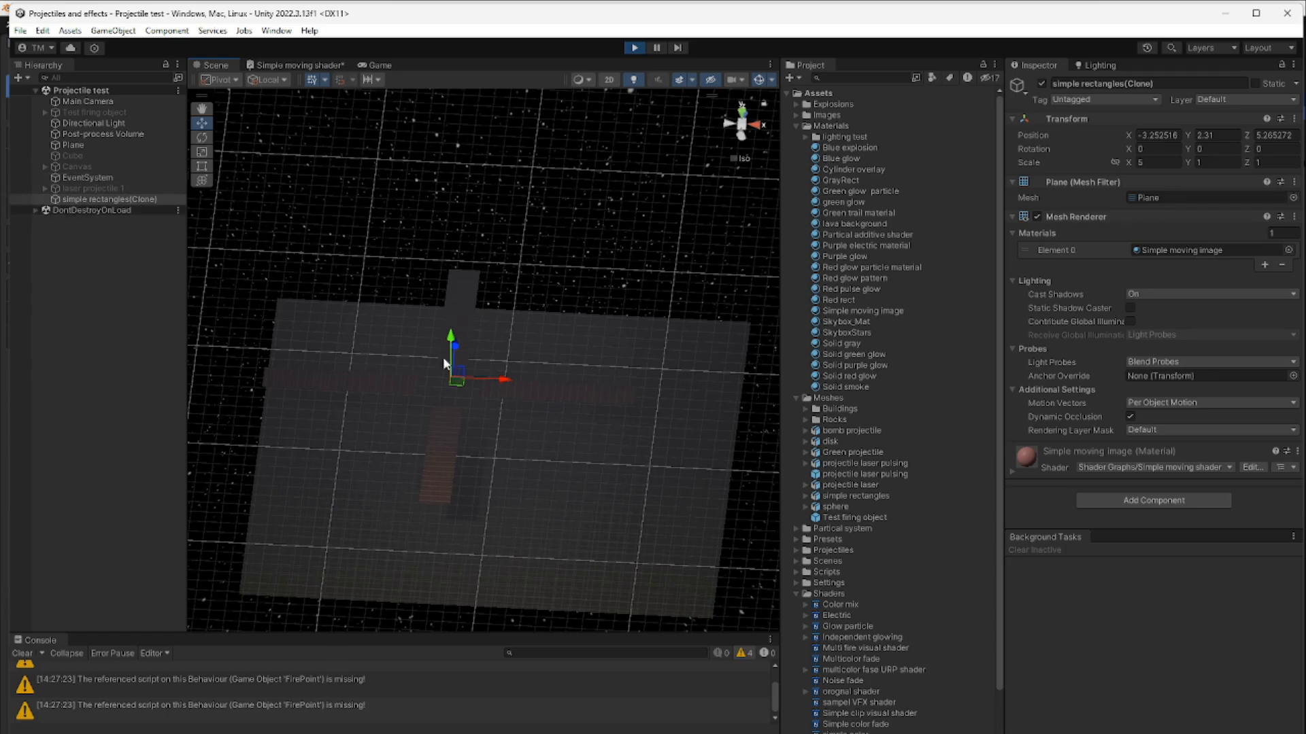
pyautogui.click(202, 152)
pyautogui.moveTo(449, 380); pyautogui.dragTo(406, 365)
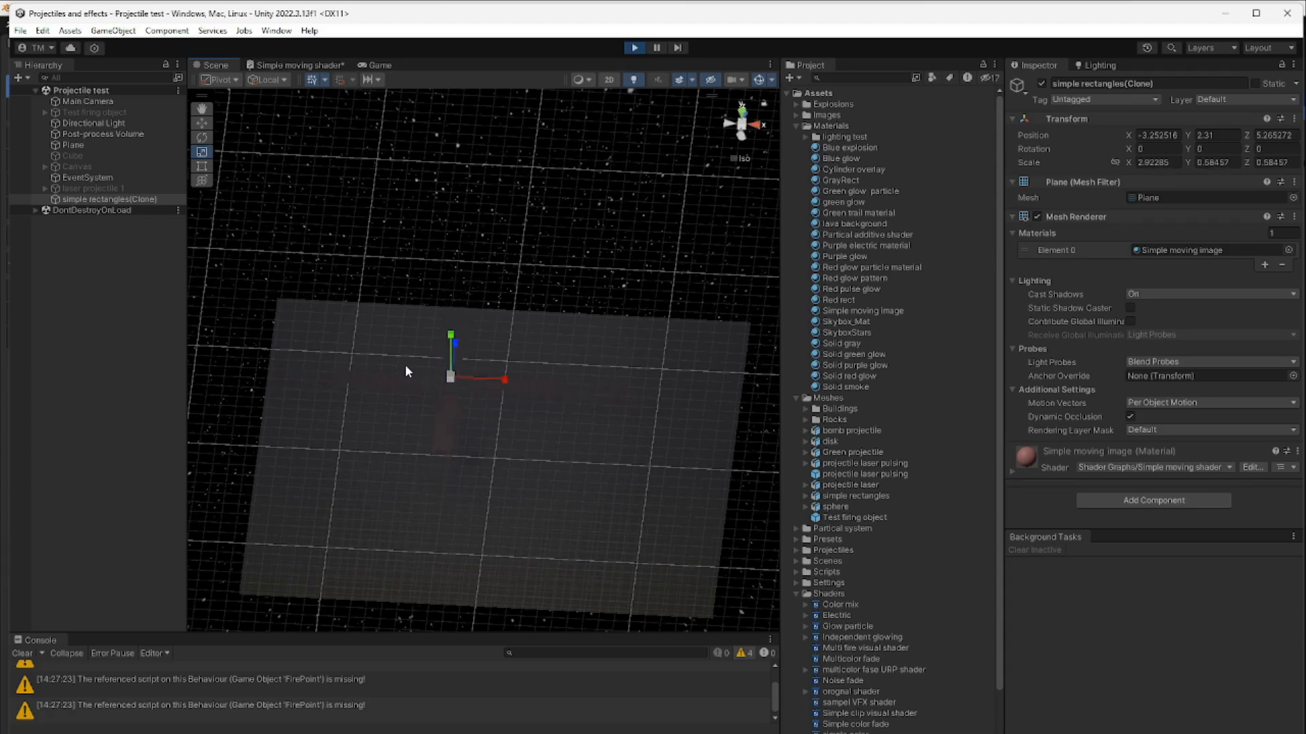
pyautogui.click(379, 65)
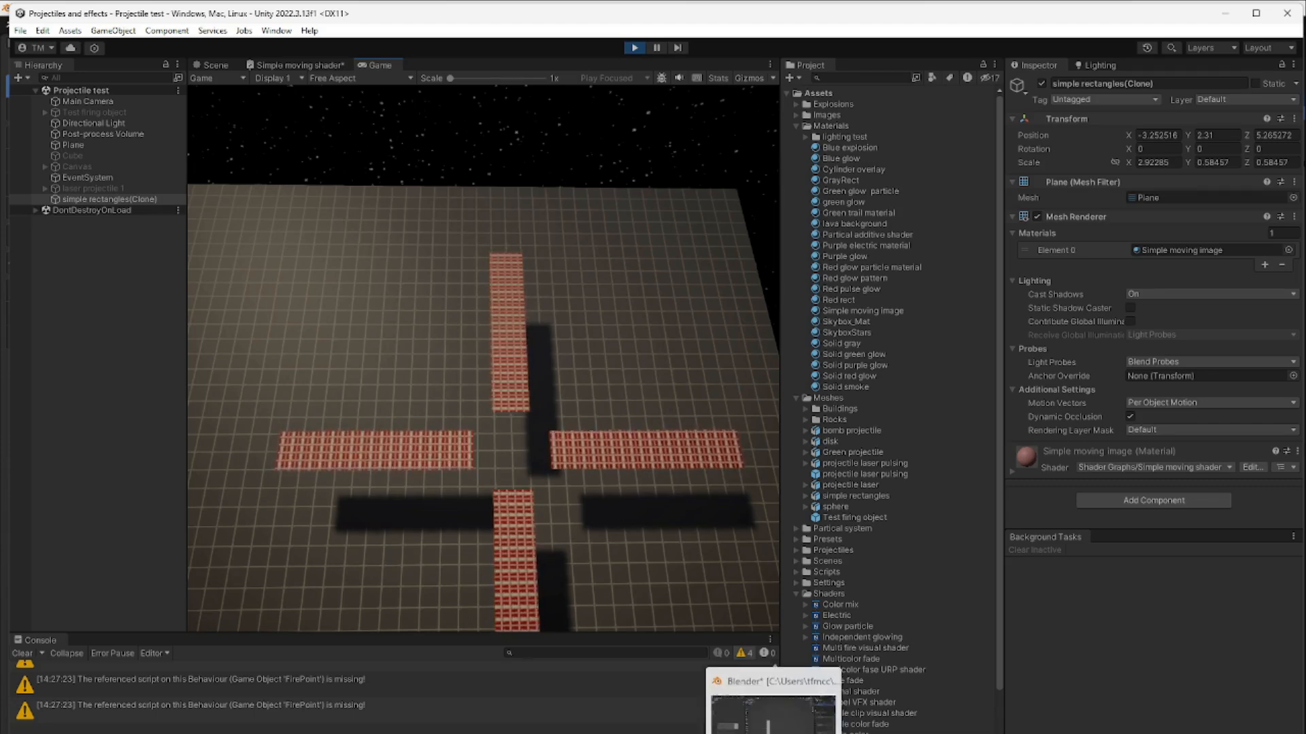
# Switch to Blender, select all faces and their UVs, and rotate the whole UV layout about 90° counterclockwise
pyautogui.click(767, 725)
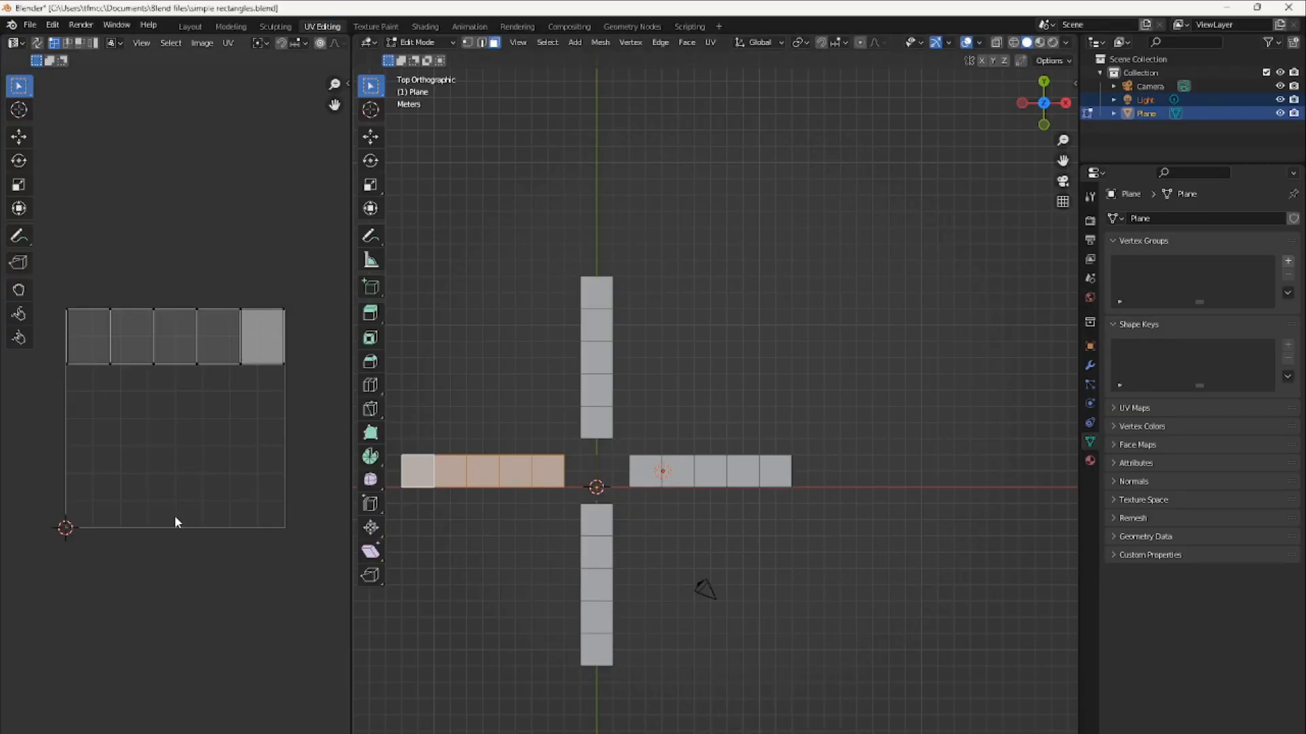
pyautogui.click(671, 616)
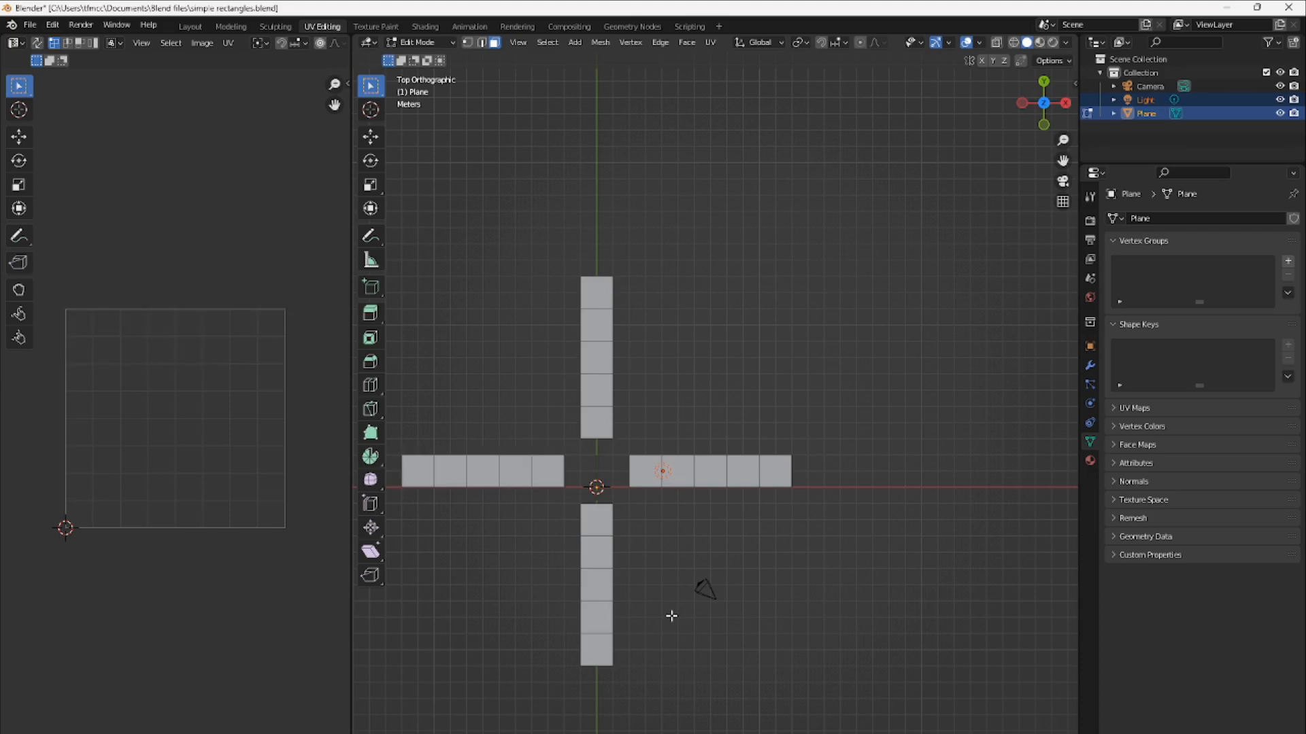
pyautogui.press('a')
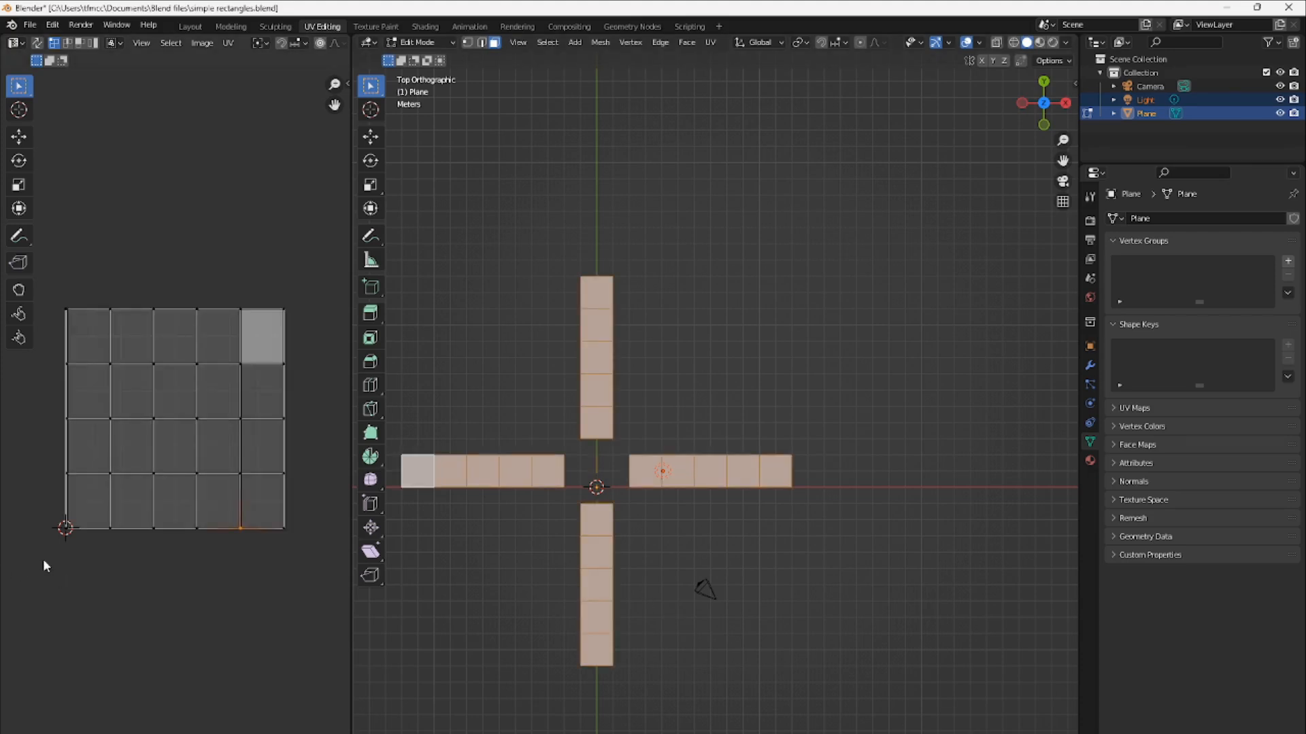
pyautogui.moveTo(39, 552); pyautogui.dragTo(332, 251)
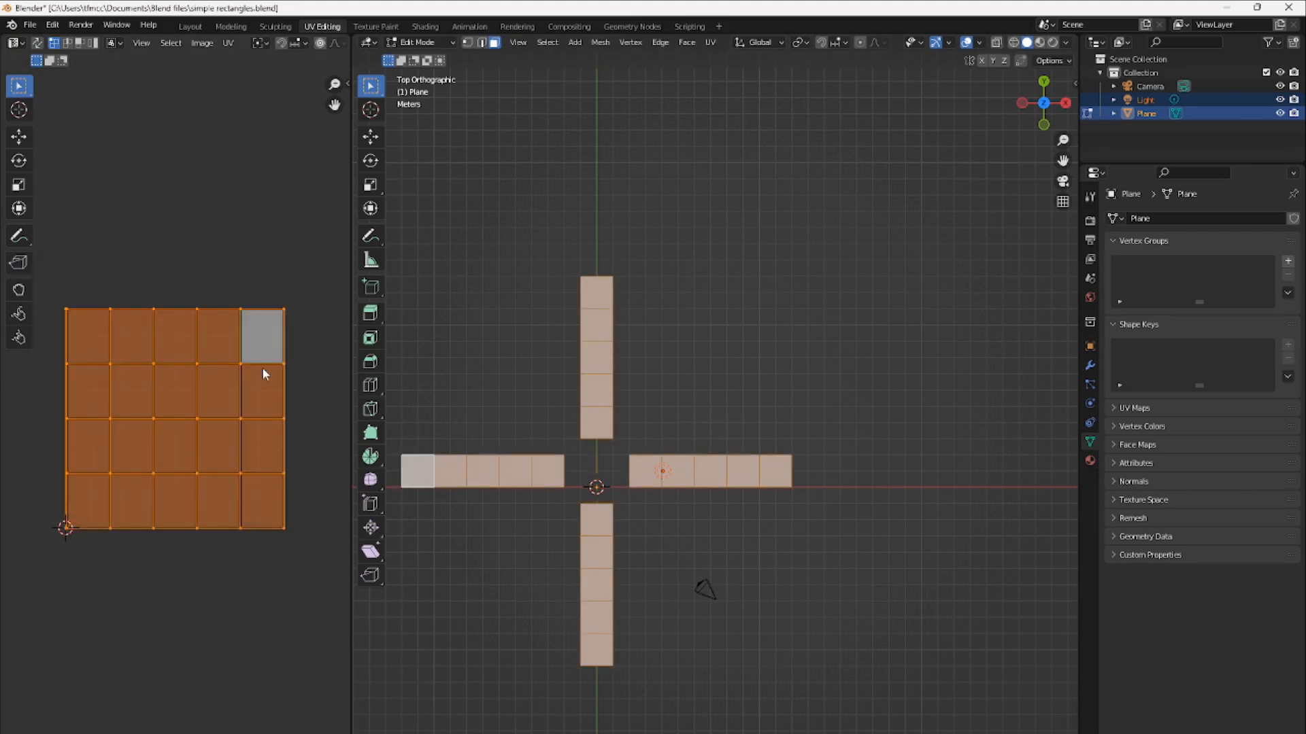
pyautogui.press('r')
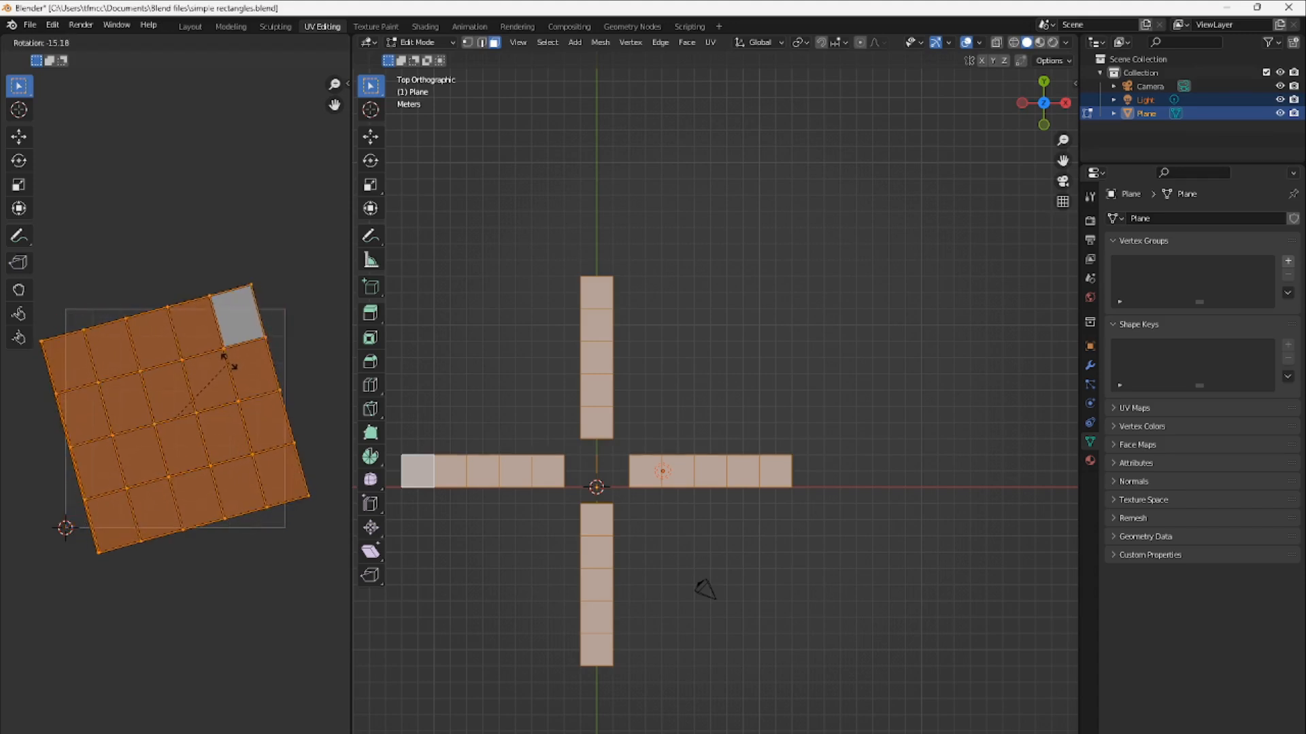
pyautogui.click(151, 380)
# Save the file and re-export it over simple rectangles.fbx, and return to Blender after viewing the strips in Unity
pyautogui.click(39, 26)
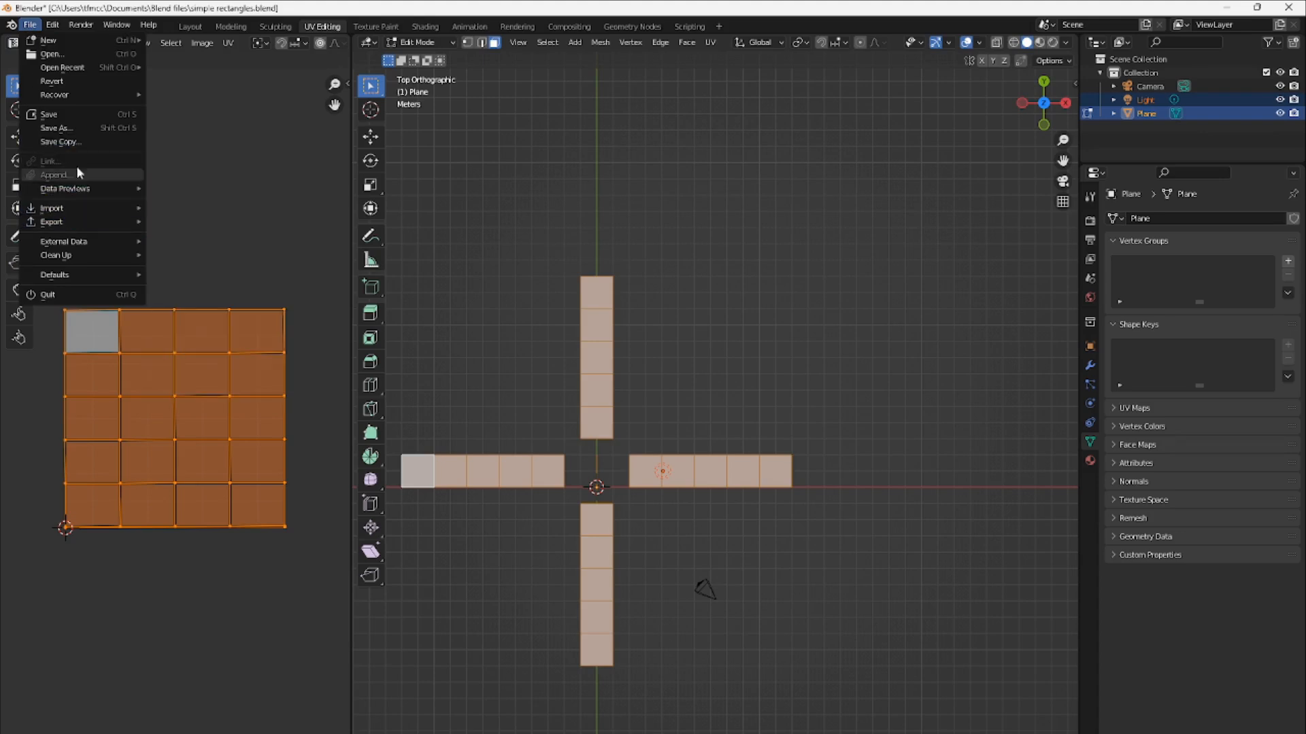
pyautogui.click(72, 115)
pyautogui.click(29, 27)
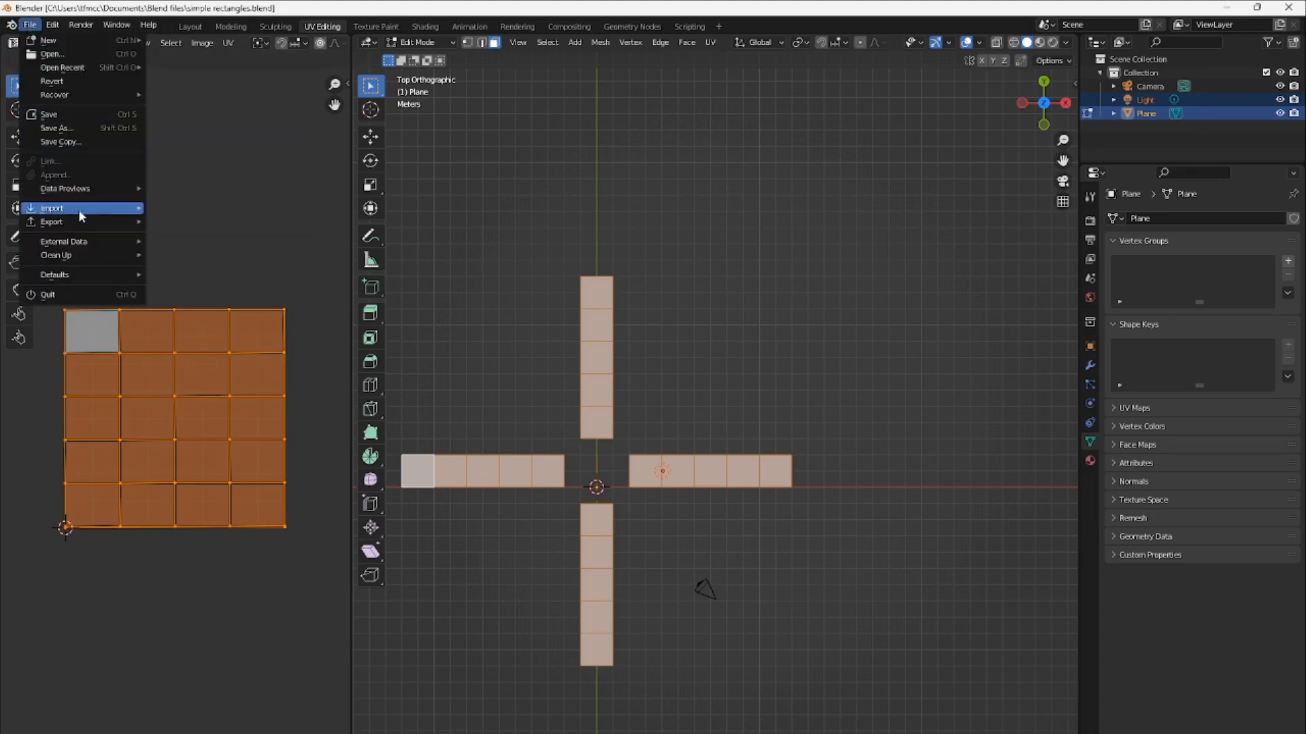
pyautogui.moveTo(80, 227)
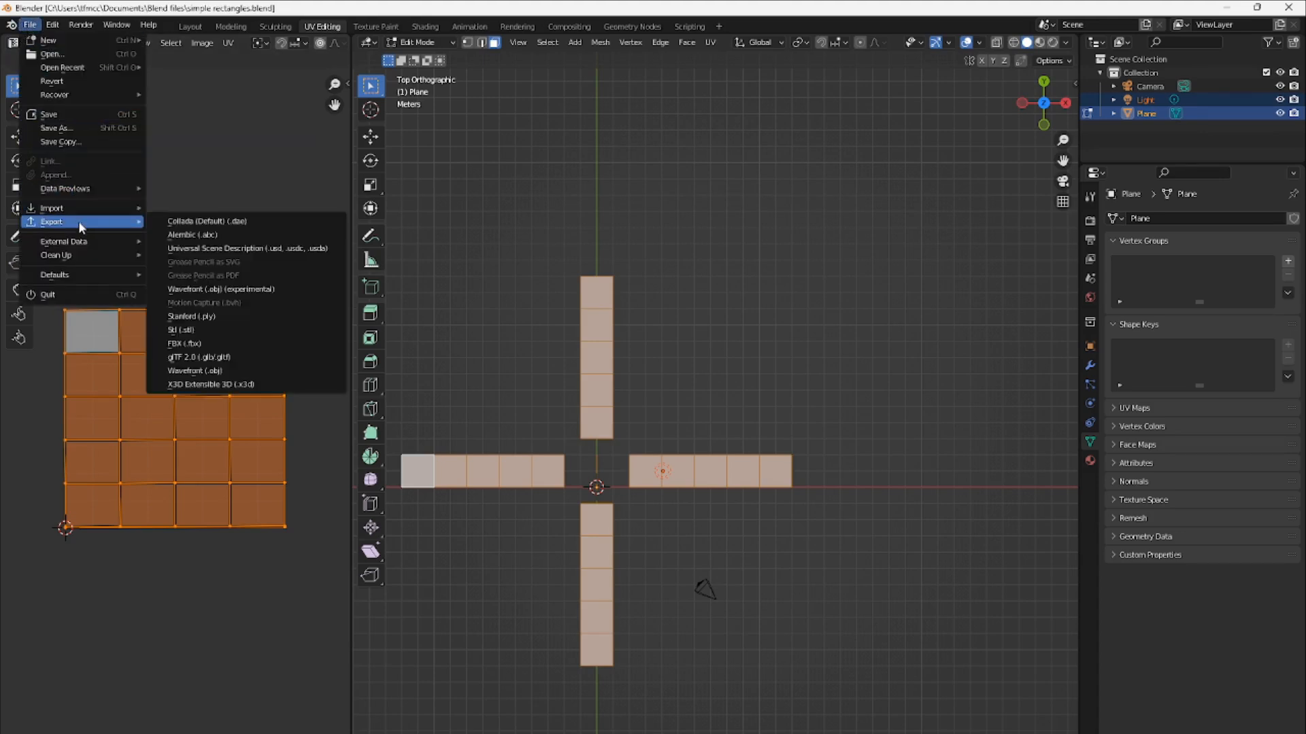
pyautogui.click(193, 344)
pyautogui.click(850, 633)
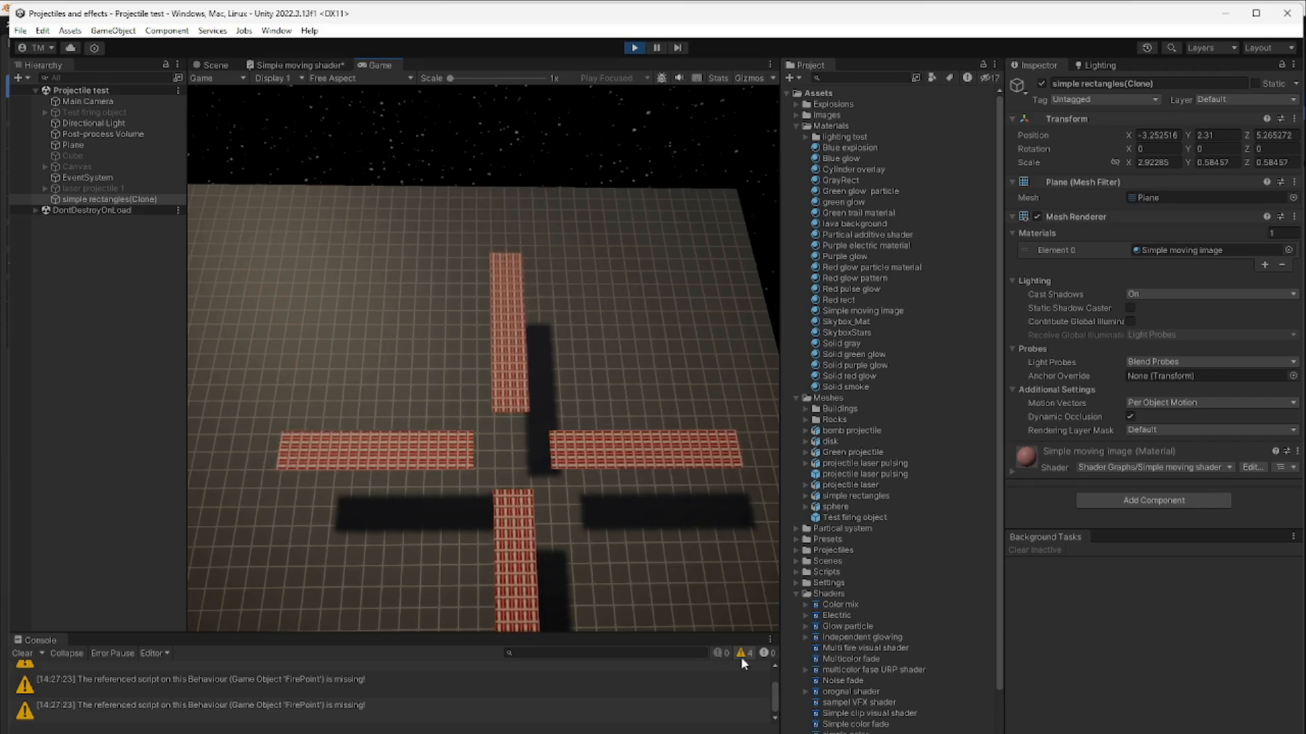
pyautogui.moveTo(773, 733)
pyautogui.click(773, 707)
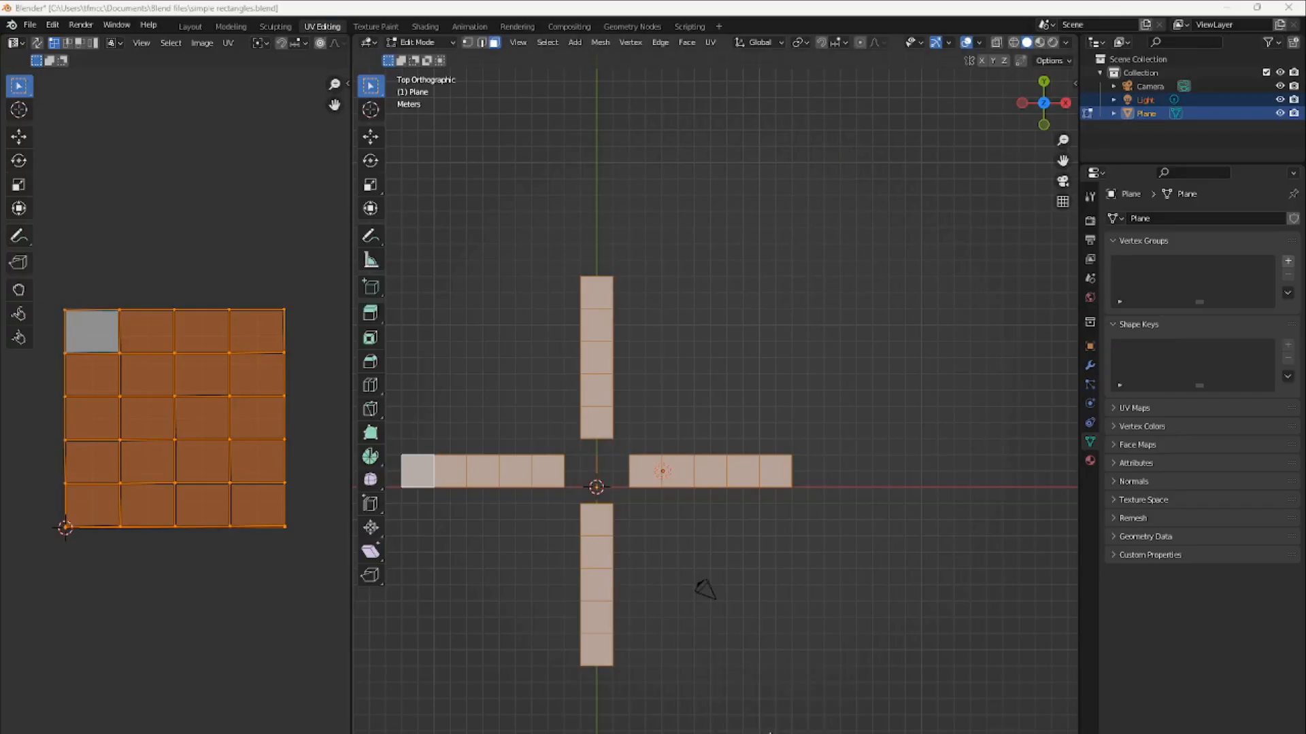
pyautogui.moveTo(44, 544); pyautogui.dragTo(336, 265)
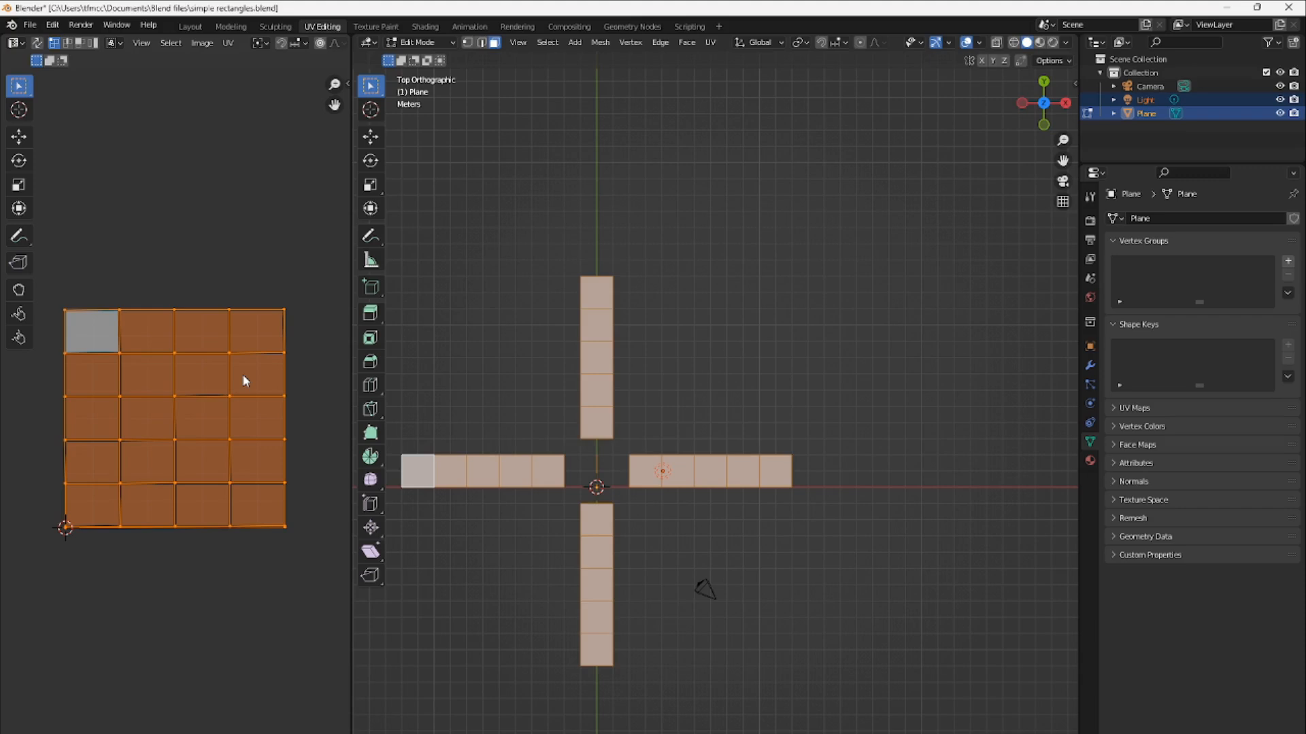
pyautogui.press('r')
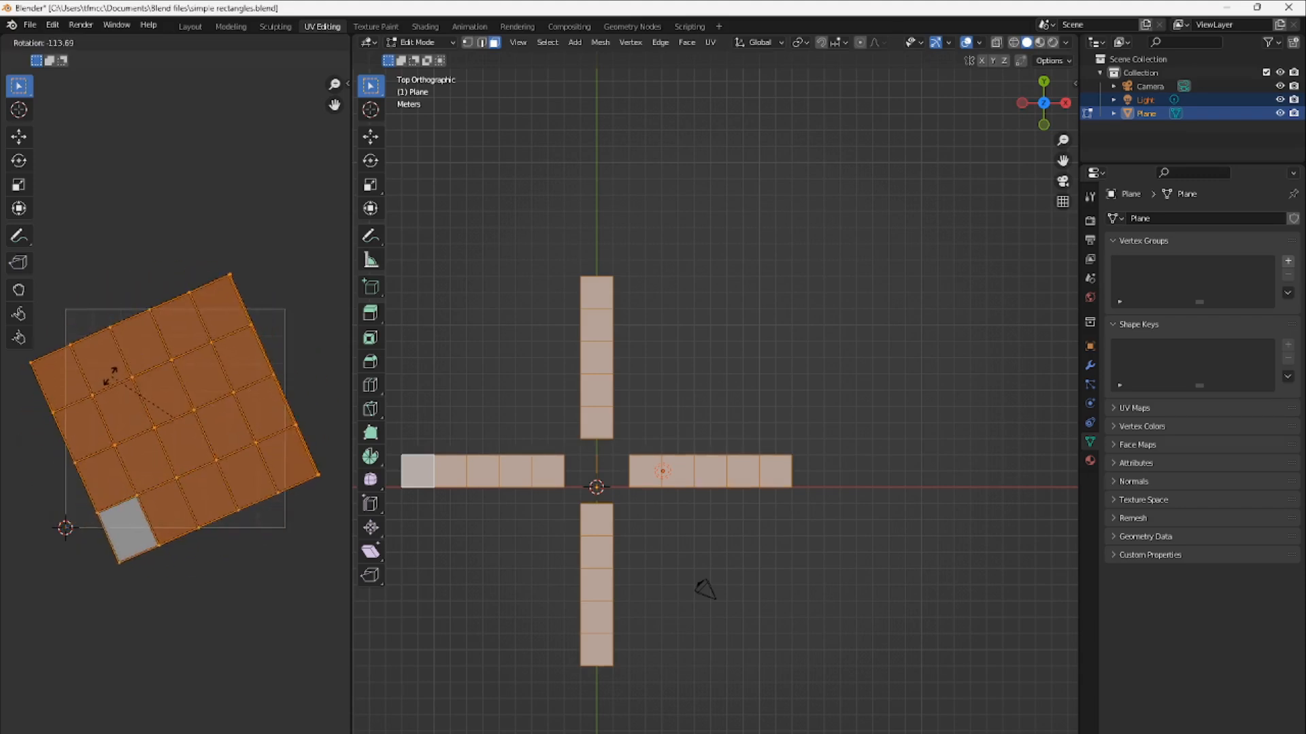
pyautogui.click(83, 476)
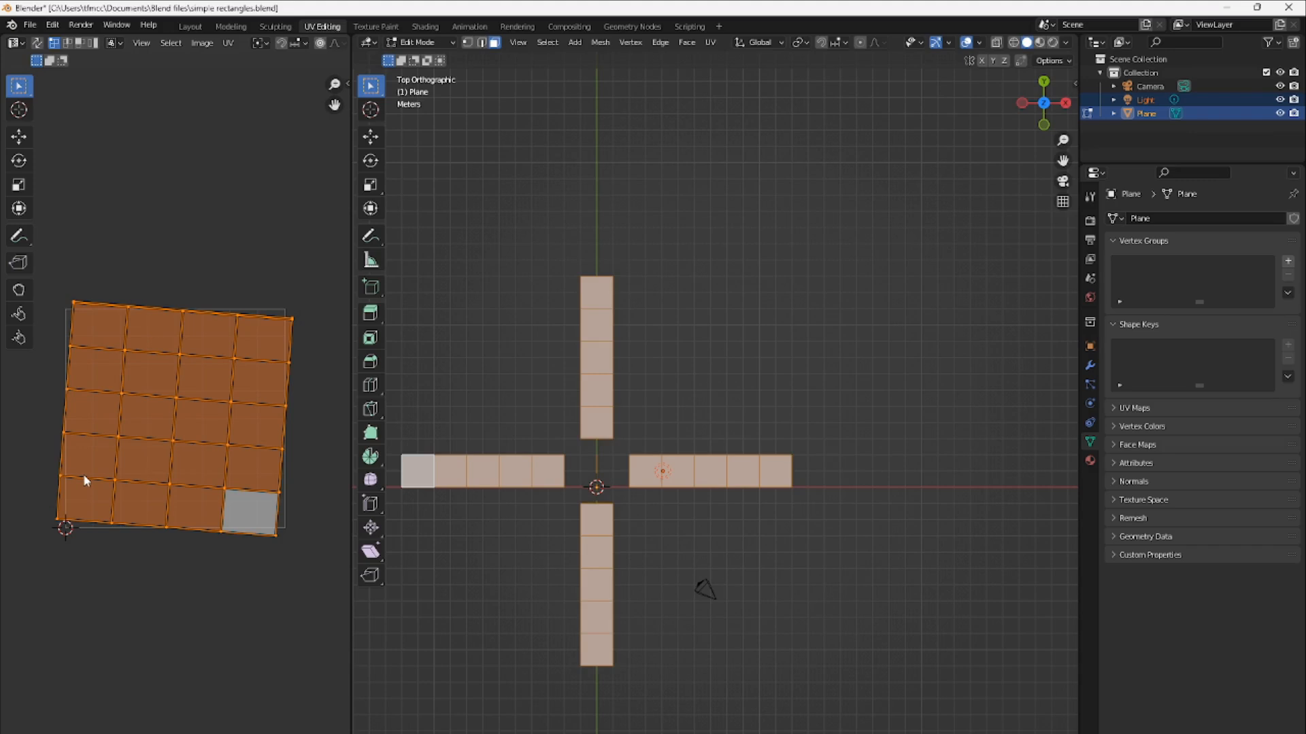
pyautogui.hotkey('ctrl', 'z')
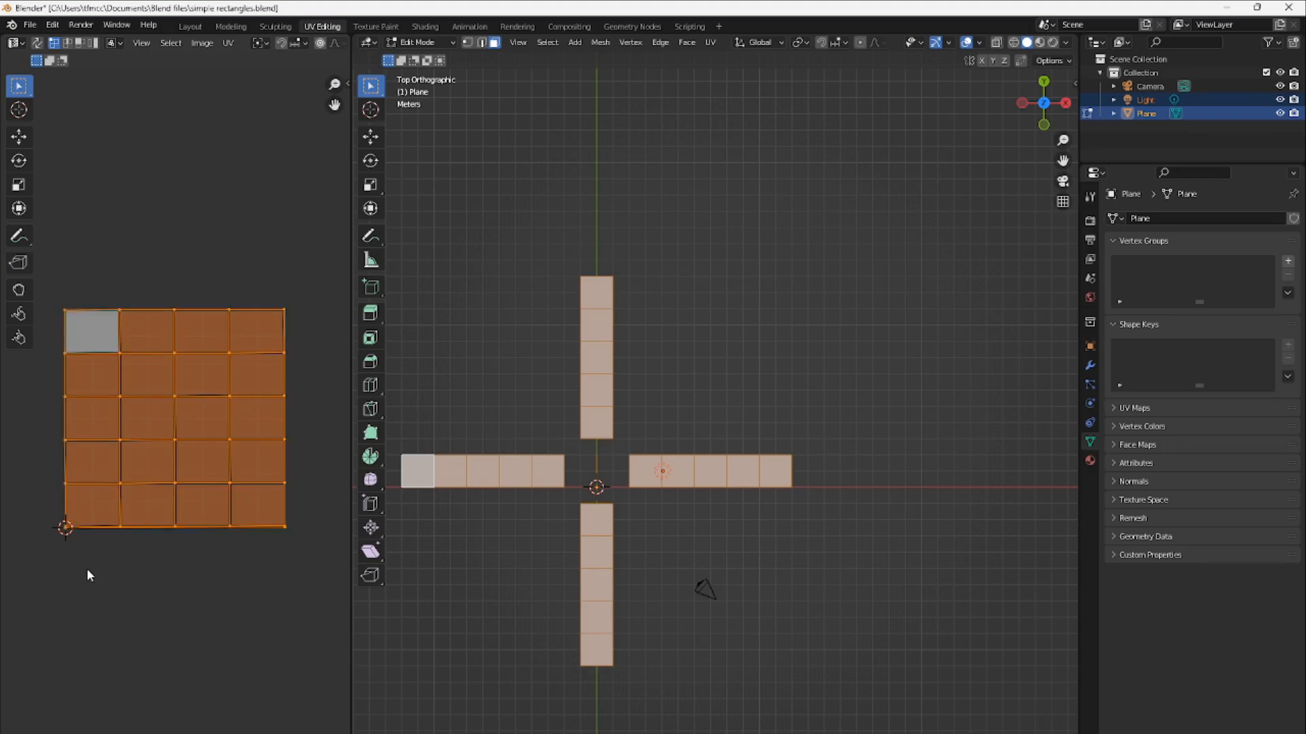
# Rotate the whole selected UV layout about 180° and save the blend file
pyautogui.press('r')
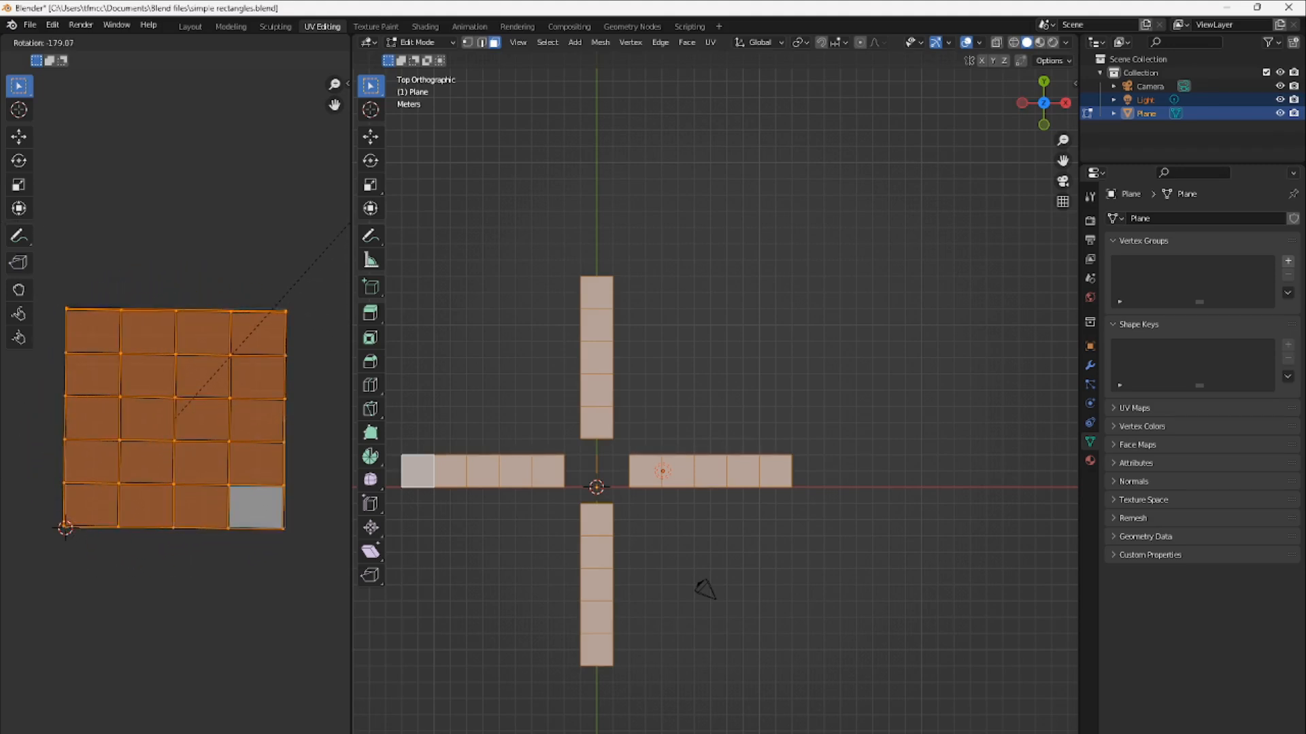
pyautogui.click(3, 228)
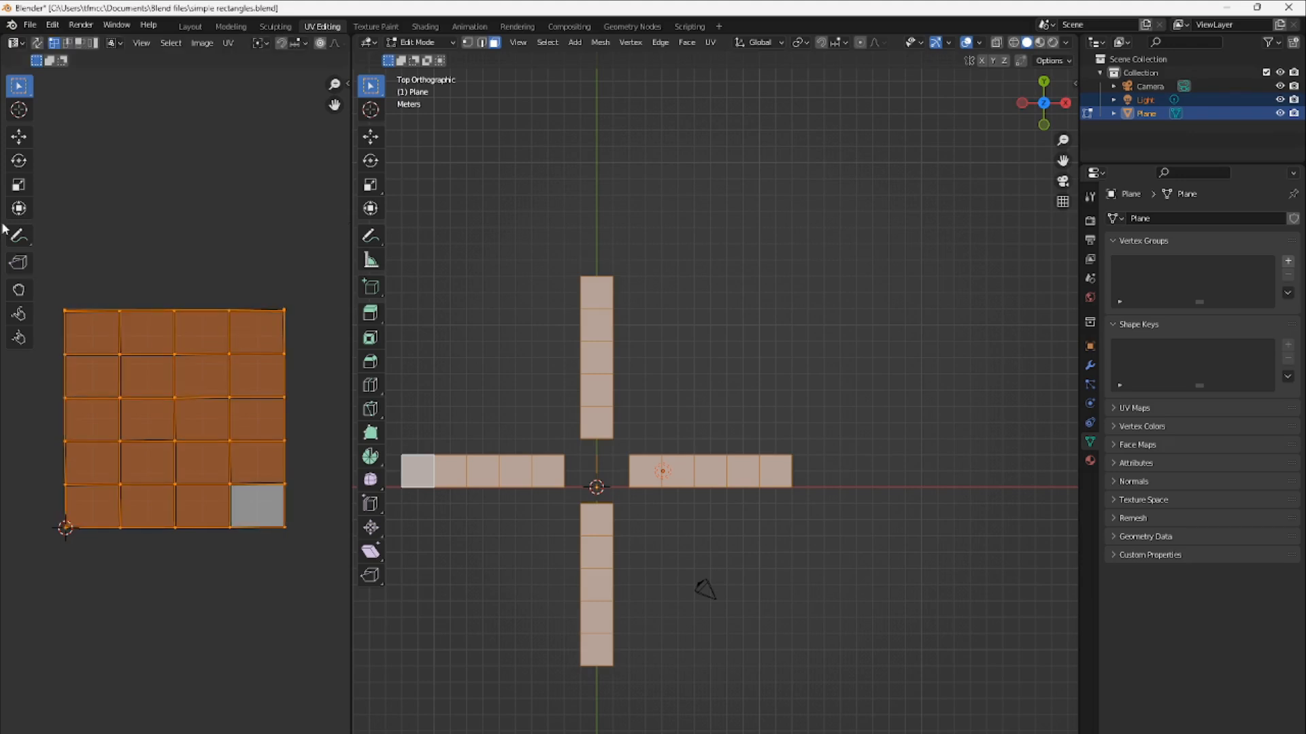
pyautogui.click(29, 26)
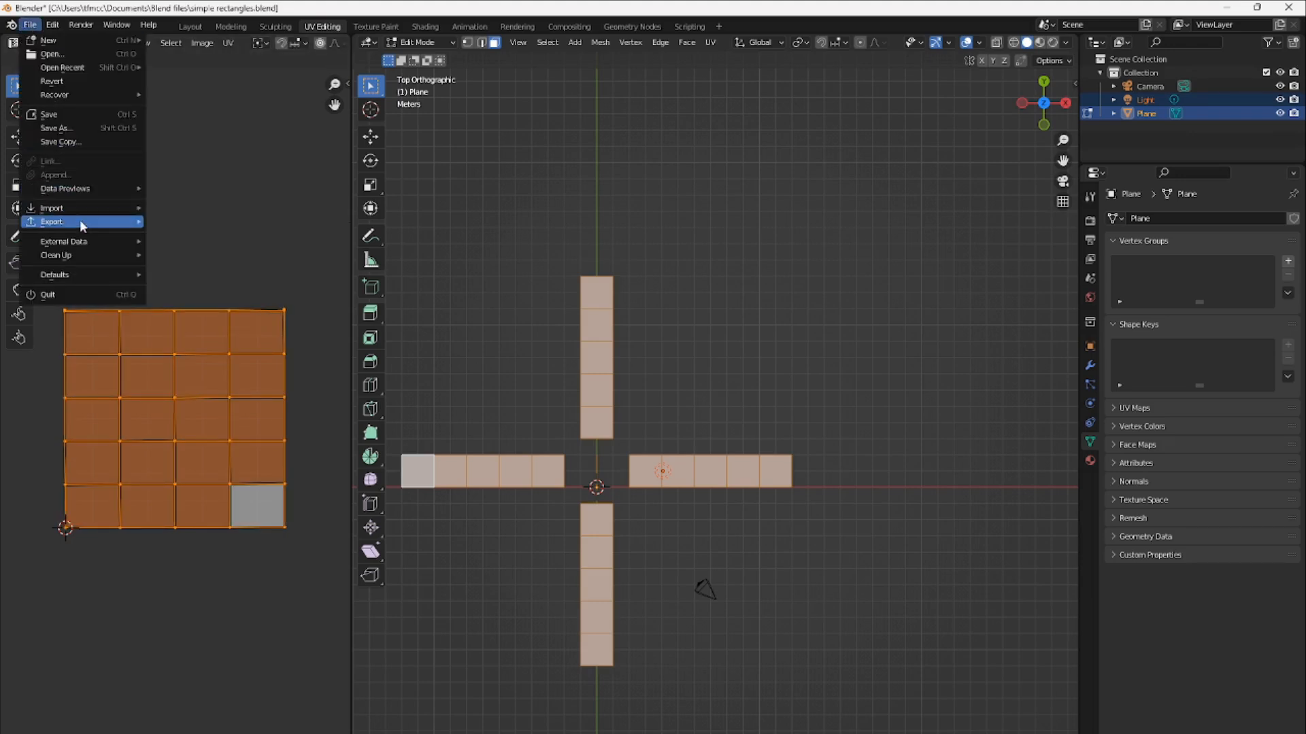
pyautogui.click(66, 113)
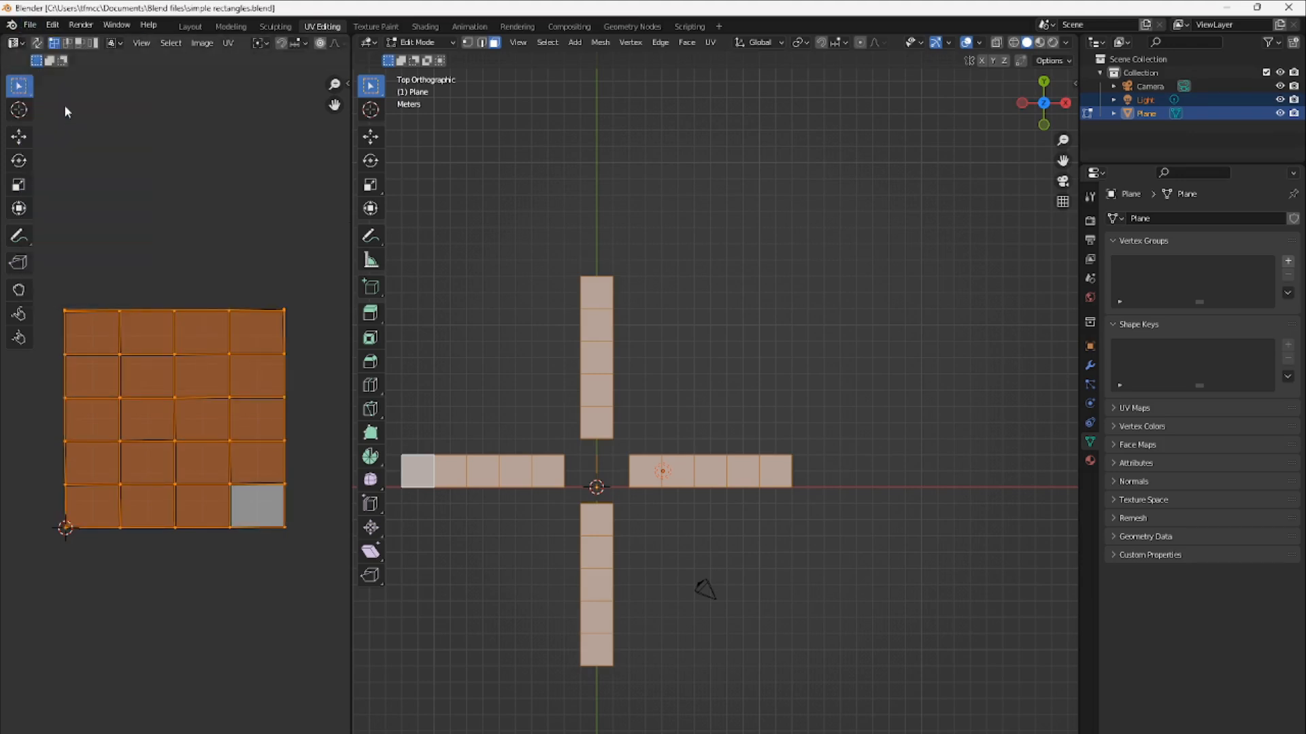
# Export the mesh as FBX over simple rectangles.fbx, and open the Simple moving shader graph in Unity
pyautogui.click(34, 27)
pyautogui.moveTo(75, 227)
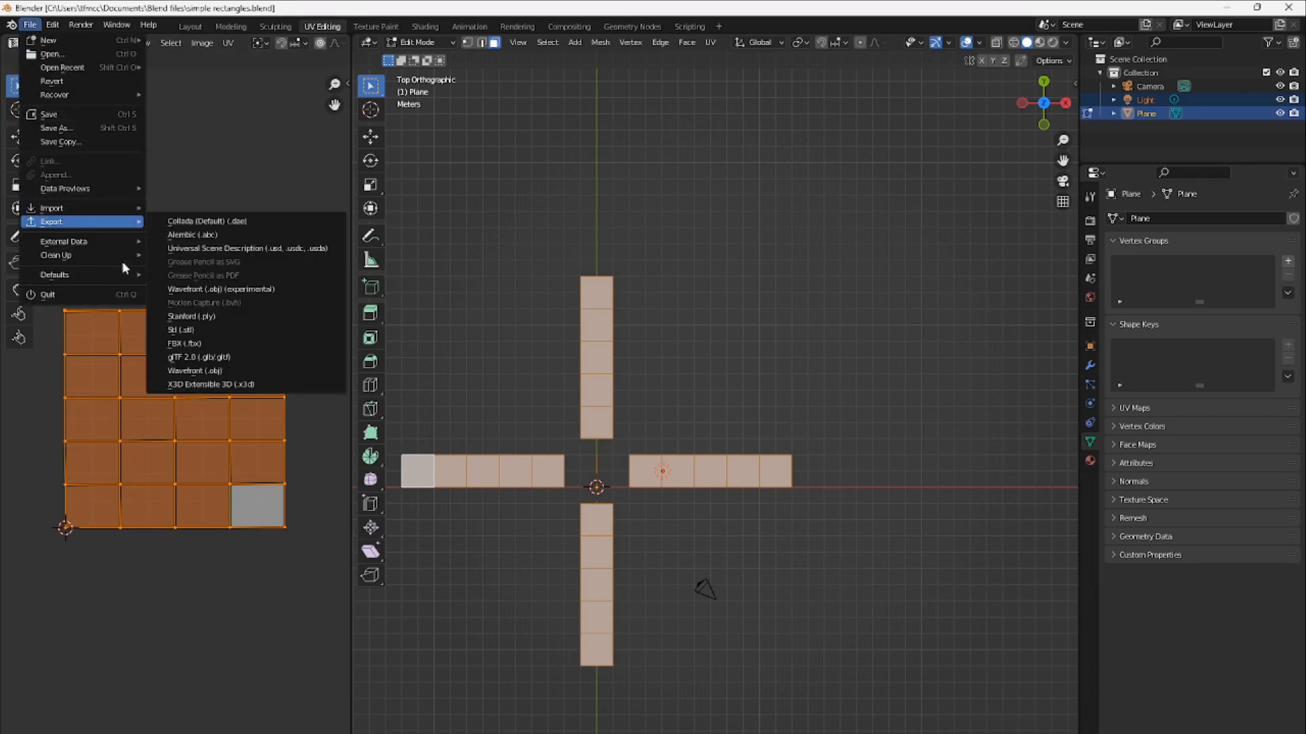
pyautogui.click(201, 344)
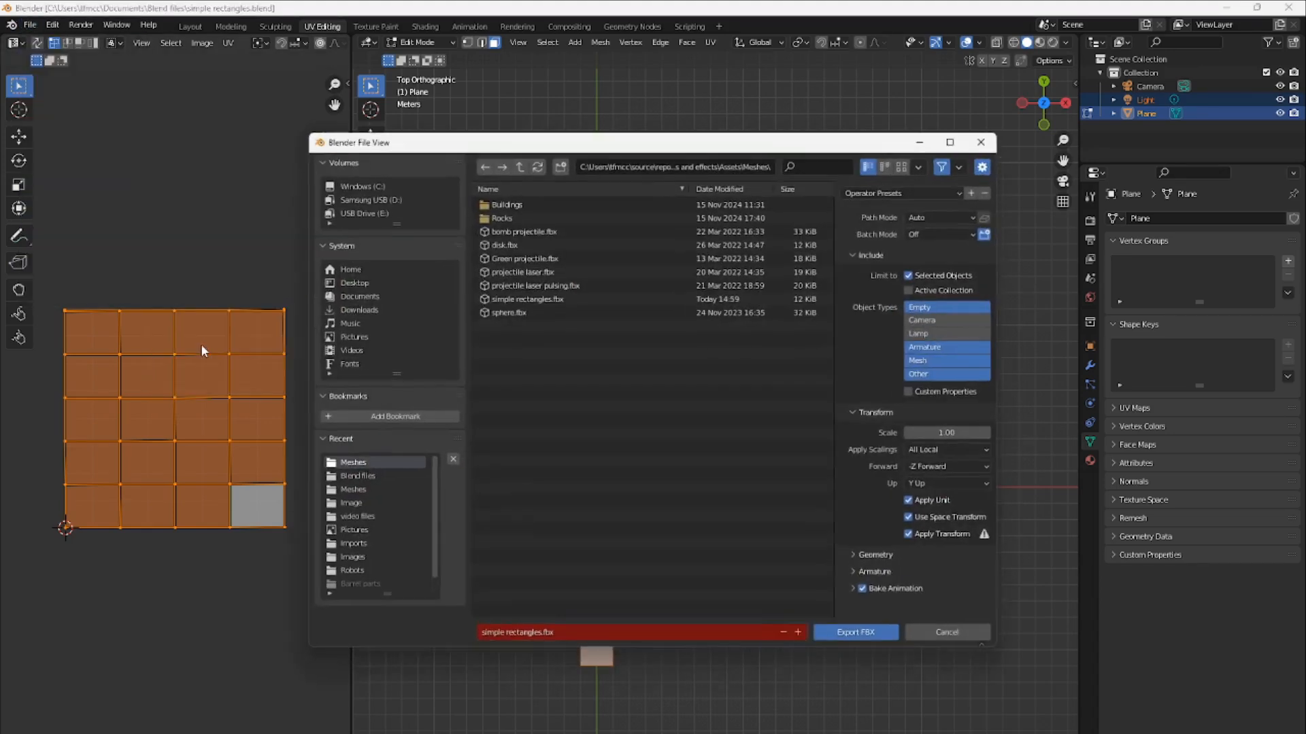
pyautogui.click(860, 634)
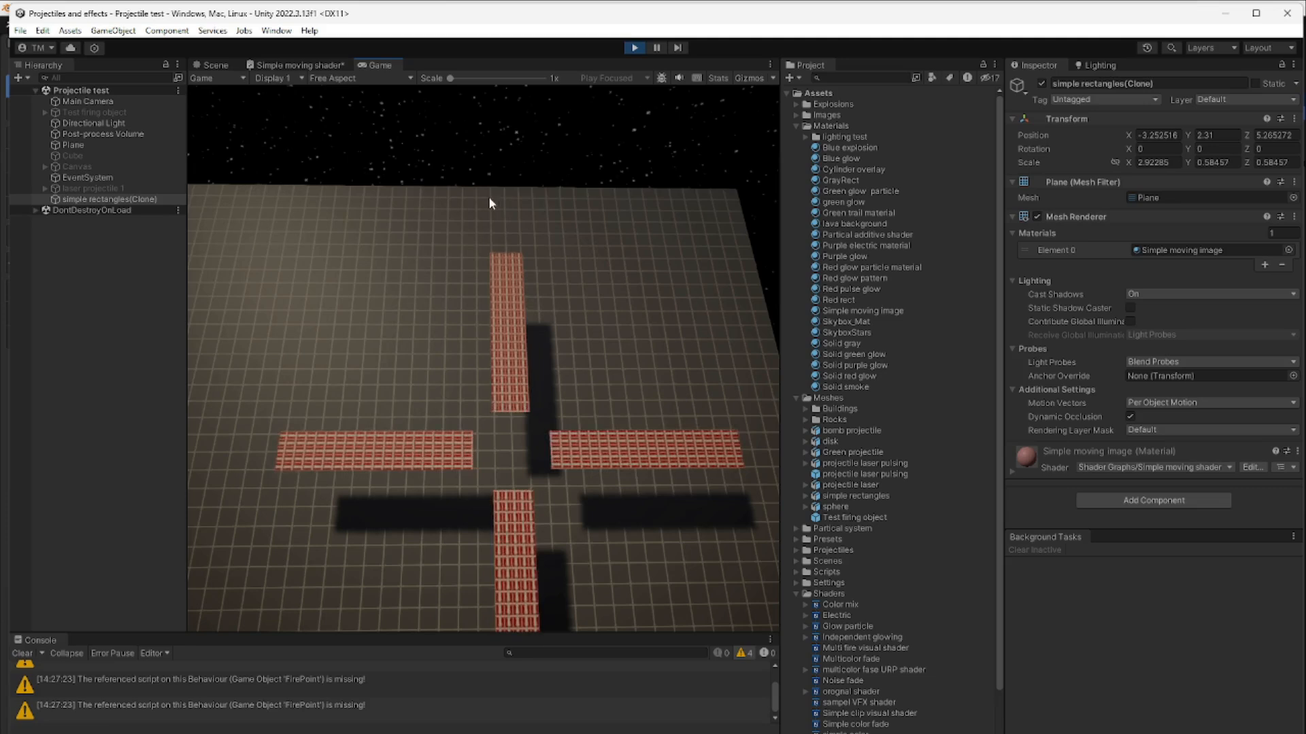
pyautogui.click(303, 65)
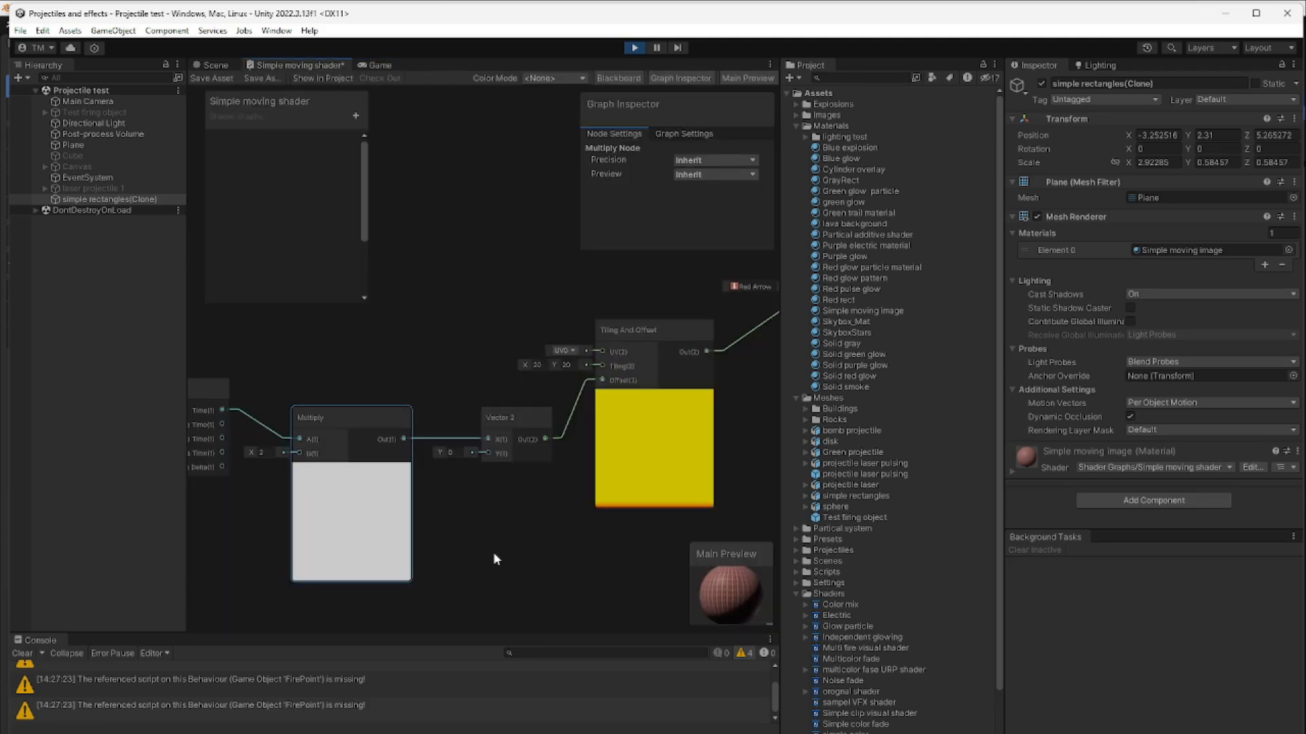
# Switch from the shader graph to Unity's Game view to look at the moving image effect
pyautogui.scroll(-4, 493, 552)
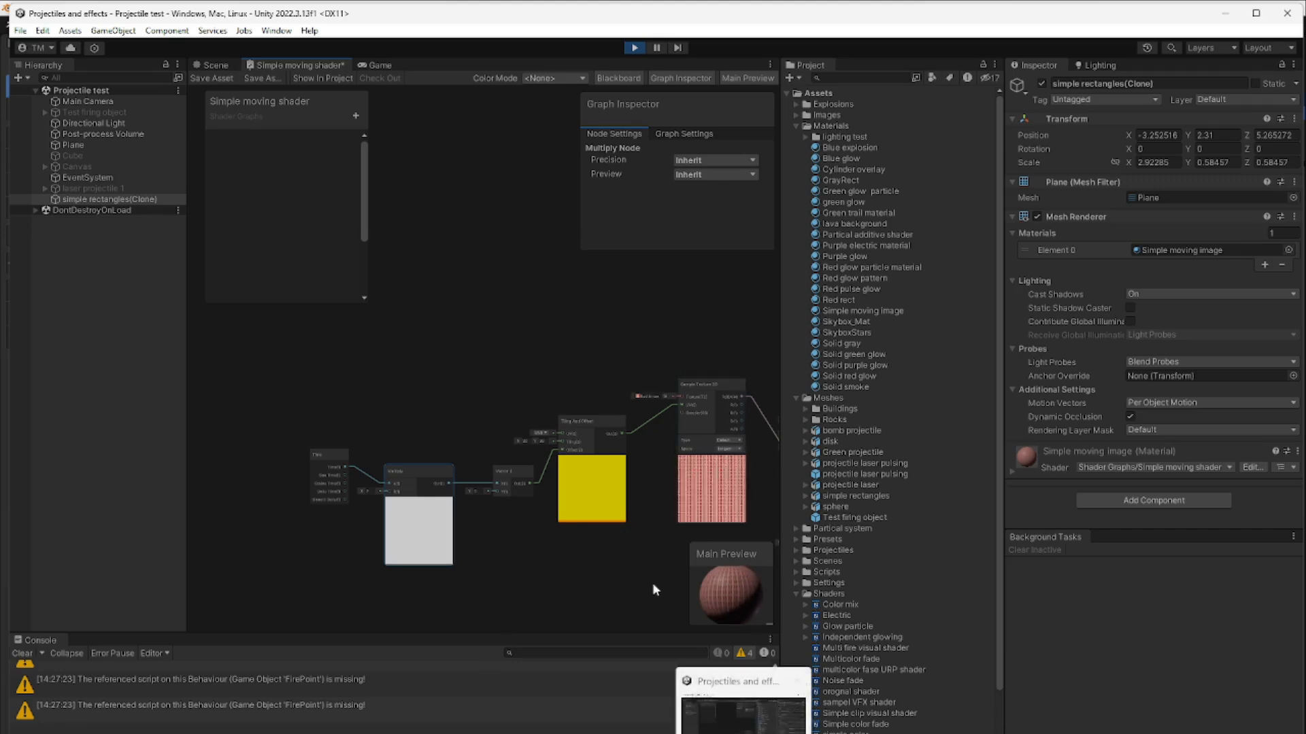
pyautogui.click(374, 65)
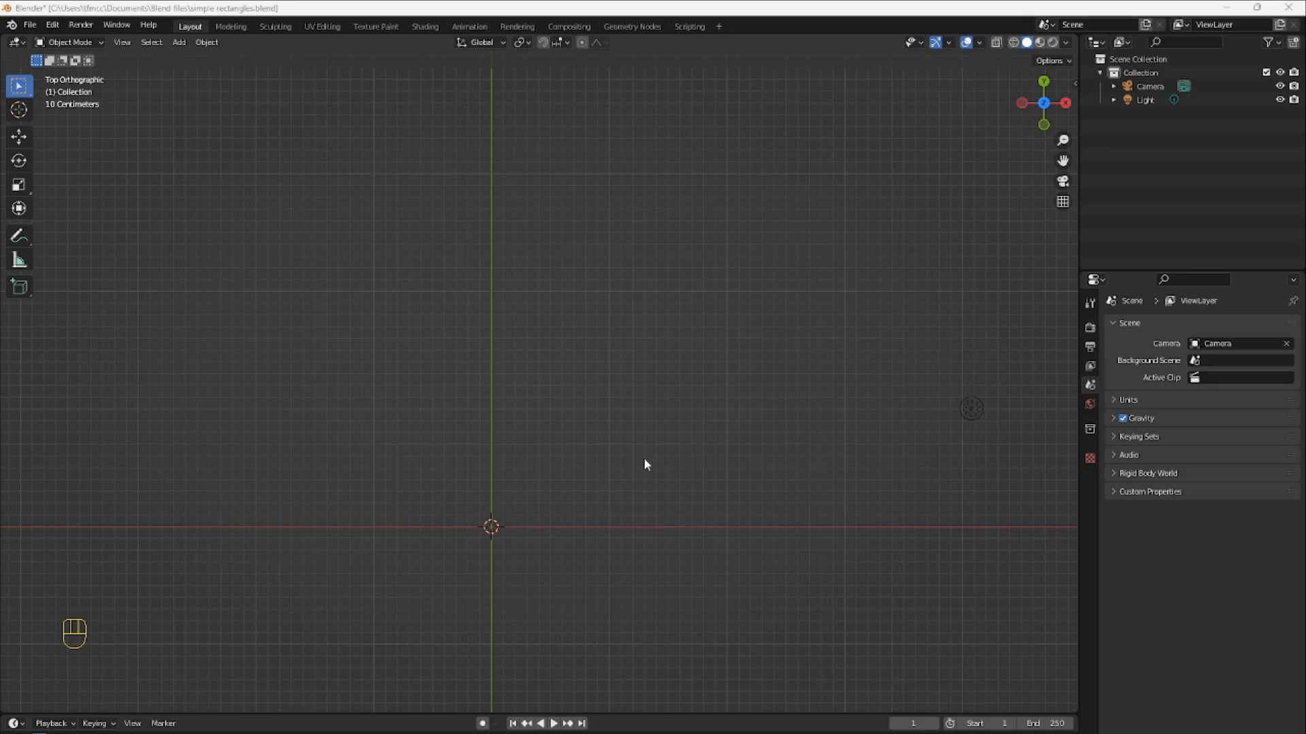
# In Blender, add a mesh plane and move it 1 m along X and 1 m along Y so its corner meets the origin
pyautogui.hotkey('shift', 'a')
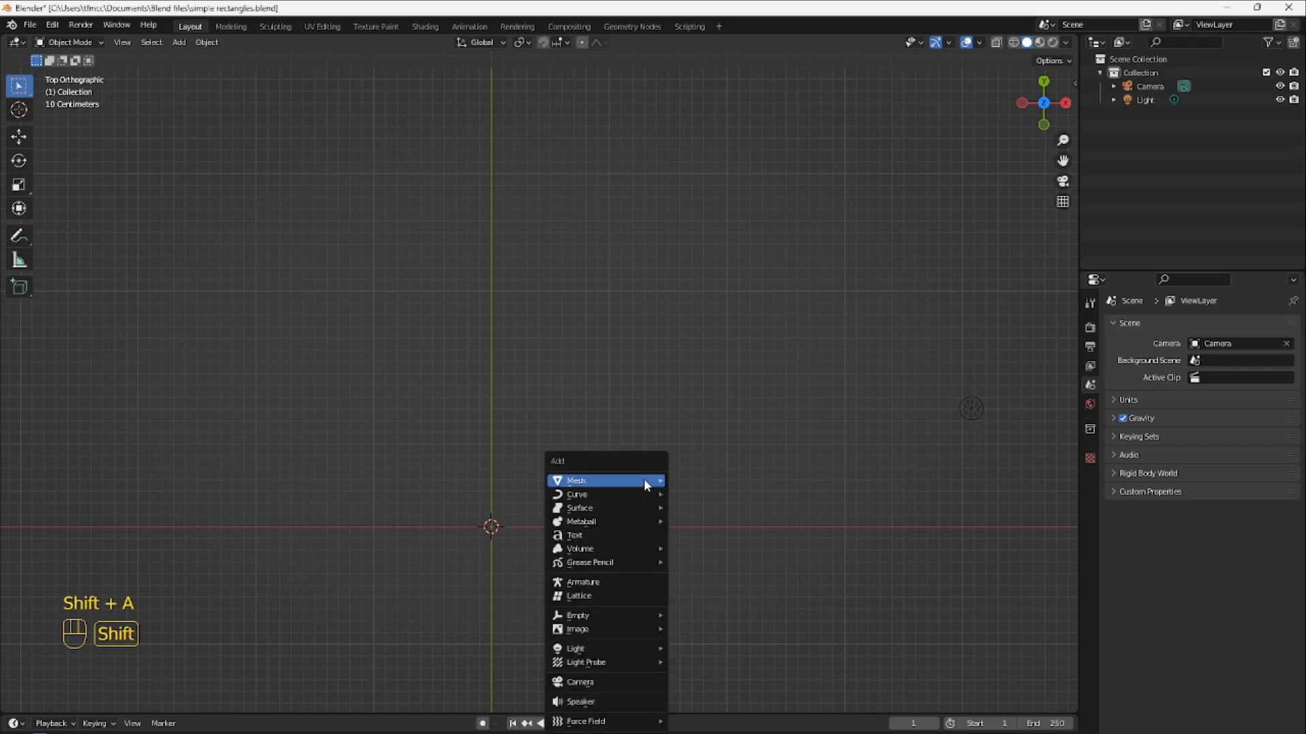
pyautogui.moveTo(644, 478)
pyautogui.click(704, 482)
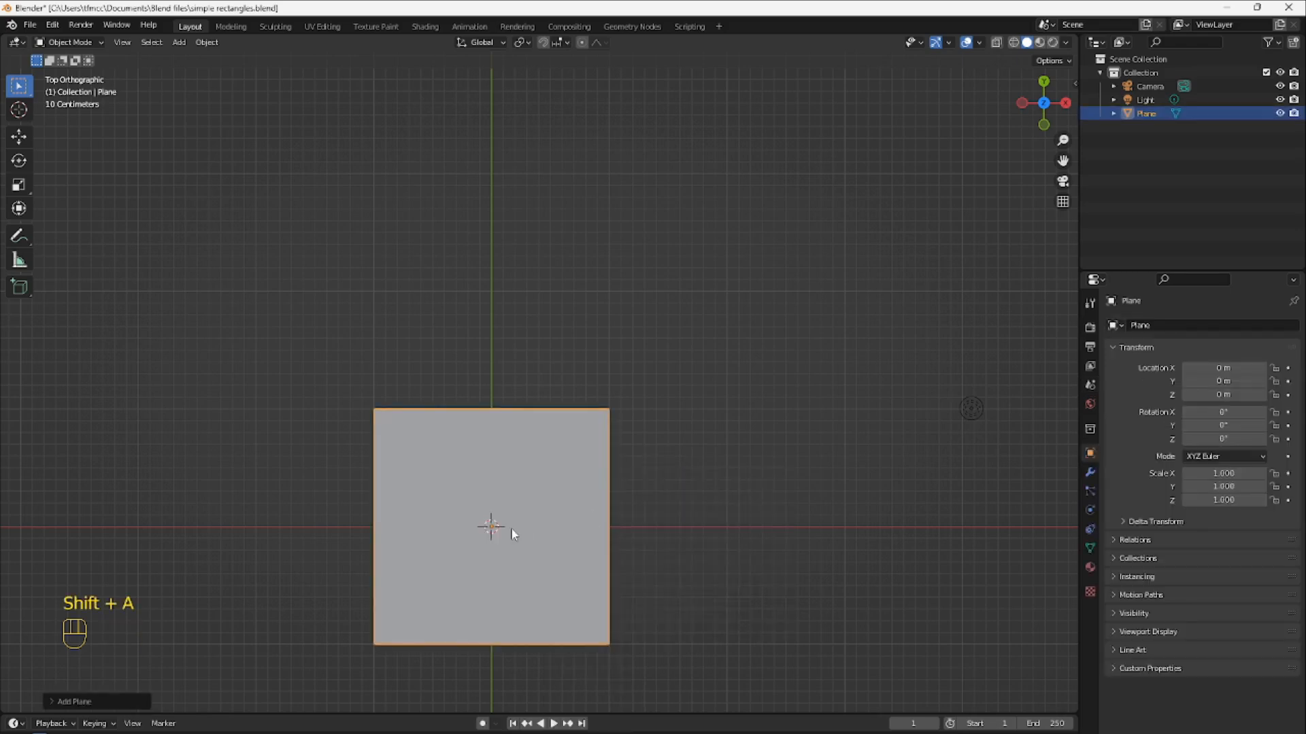
pyautogui.press('g')
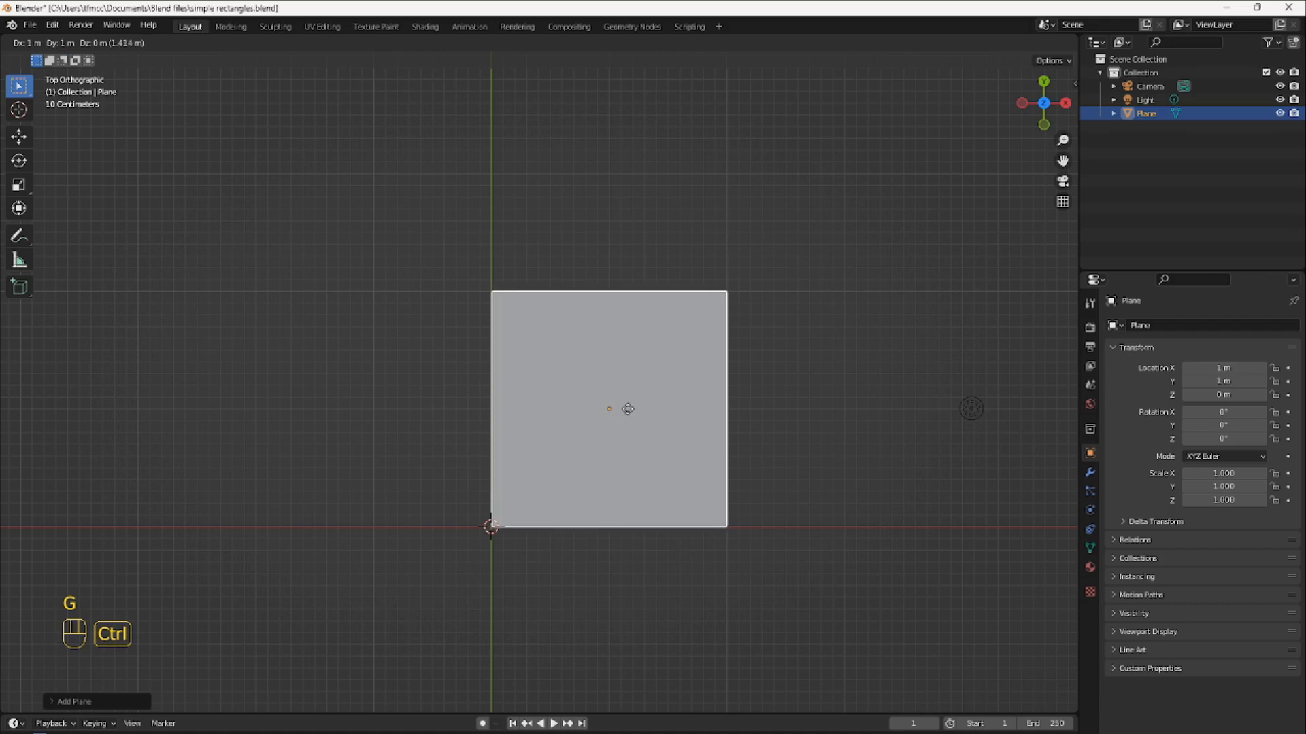
pyautogui.click(627, 409)
pyautogui.scroll(2, 644, 447)
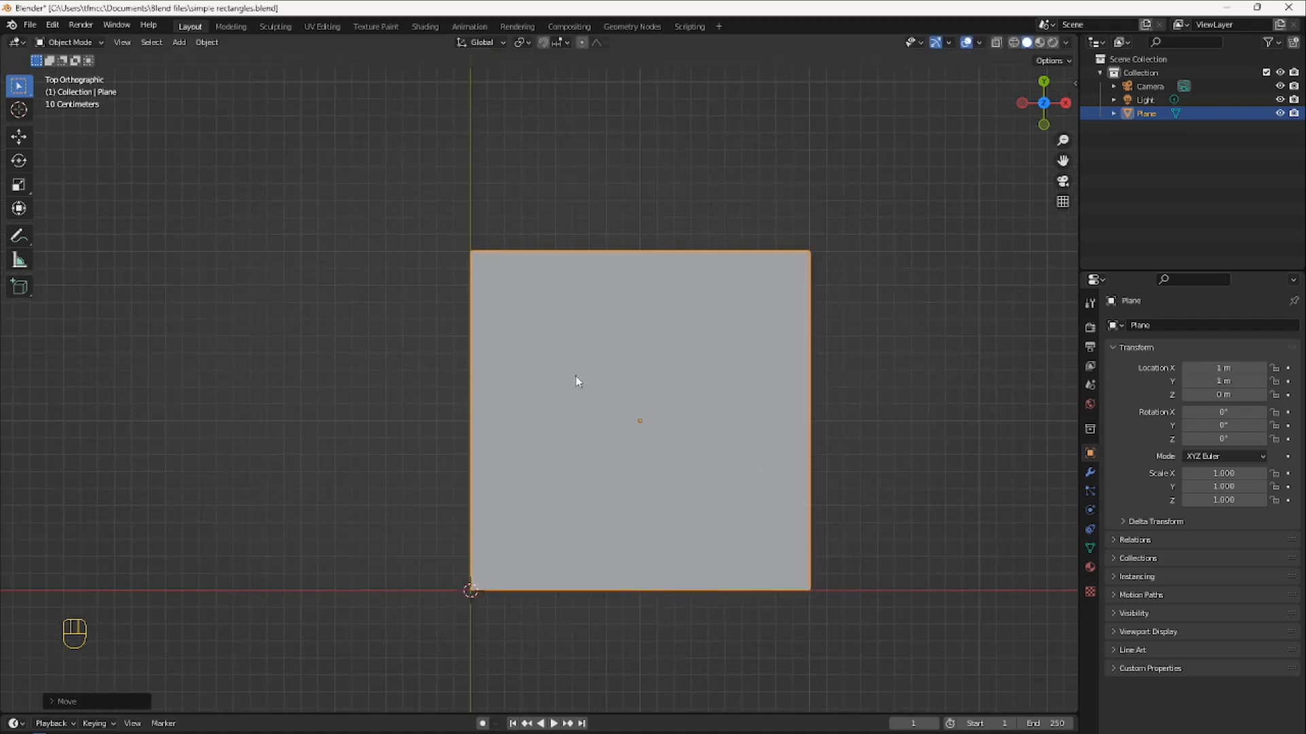
# Edit the plane in vertex selection mode and delete only its edges and faces, keeping the four corner vertices
pyautogui.press('1')
pyautogui.click(588, 440)
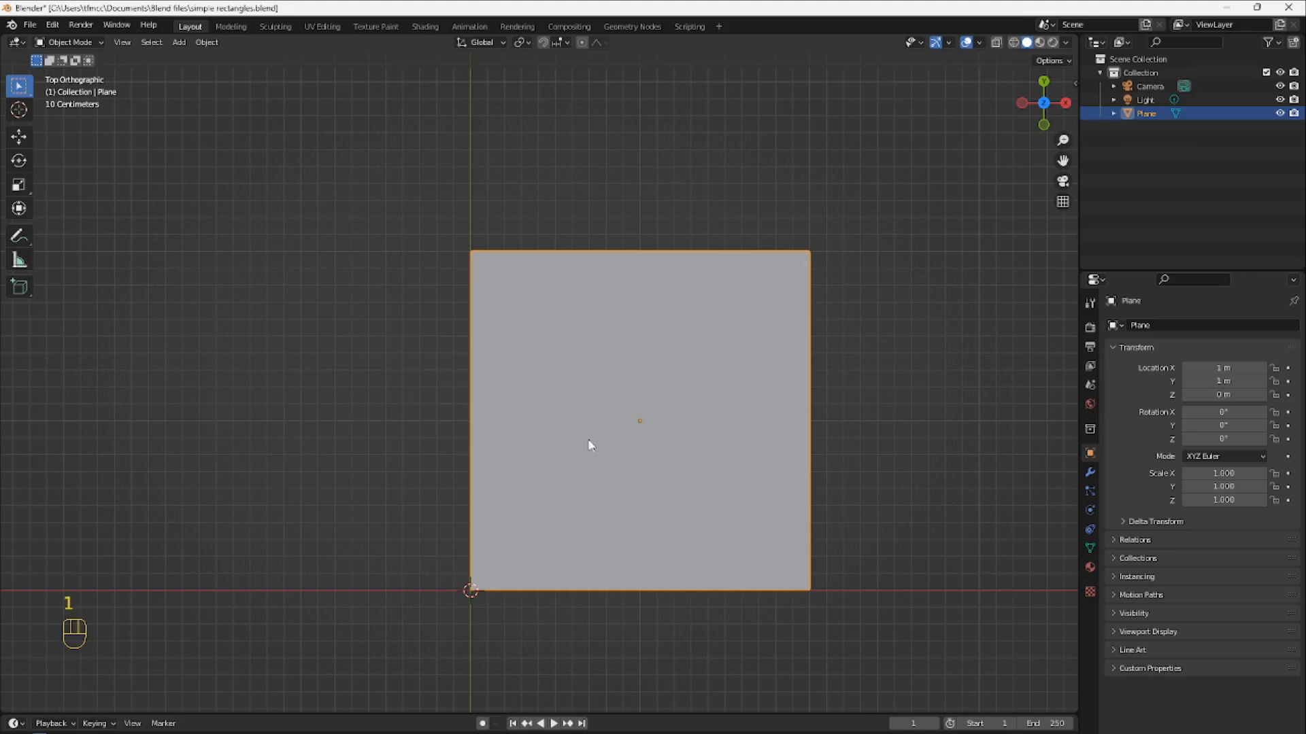
pyautogui.press('Tab')
pyautogui.press('1')
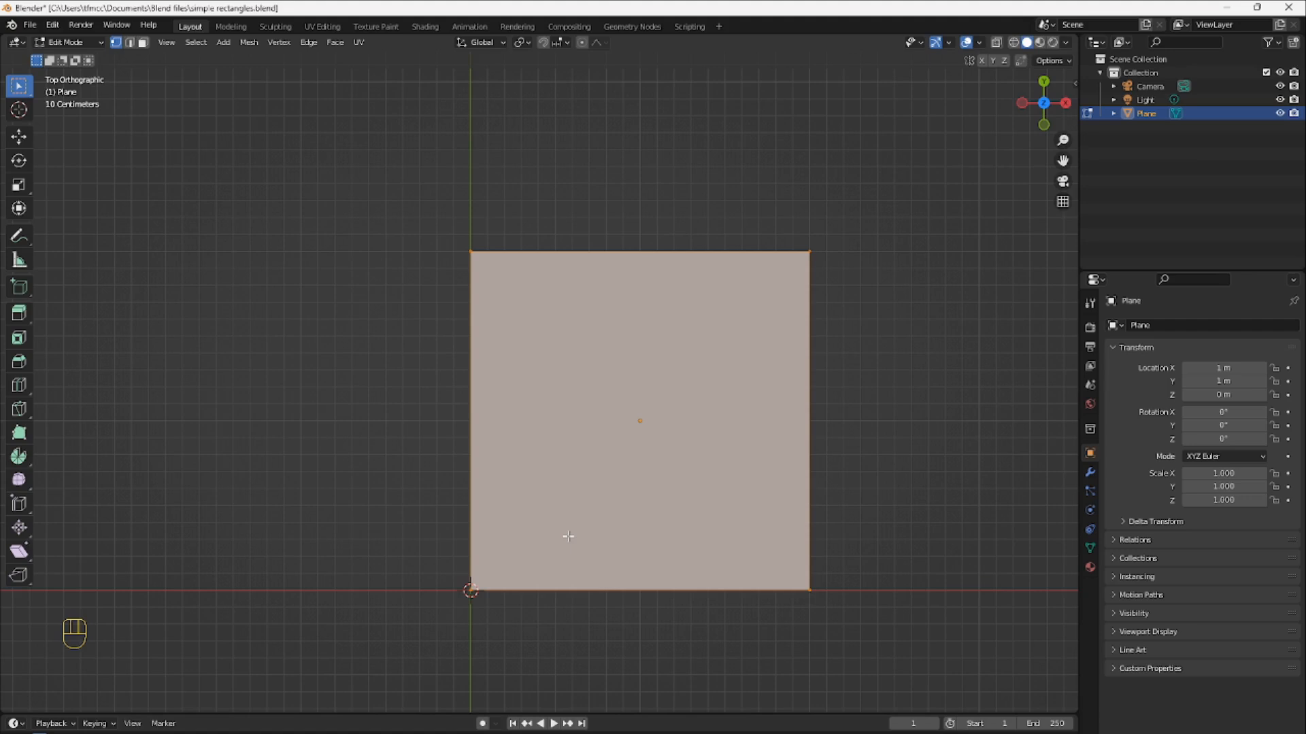
pyautogui.rightClick(572, 376)
pyautogui.press('x')
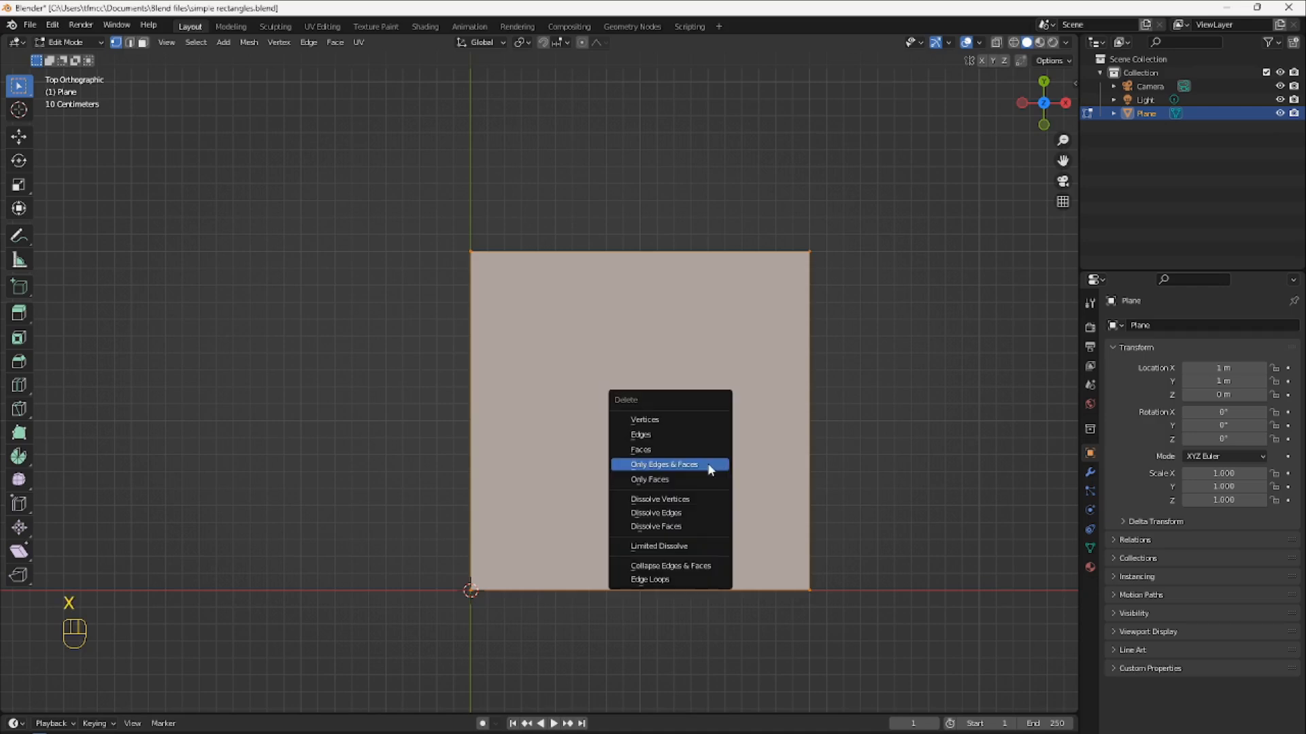
pyautogui.click(670, 468)
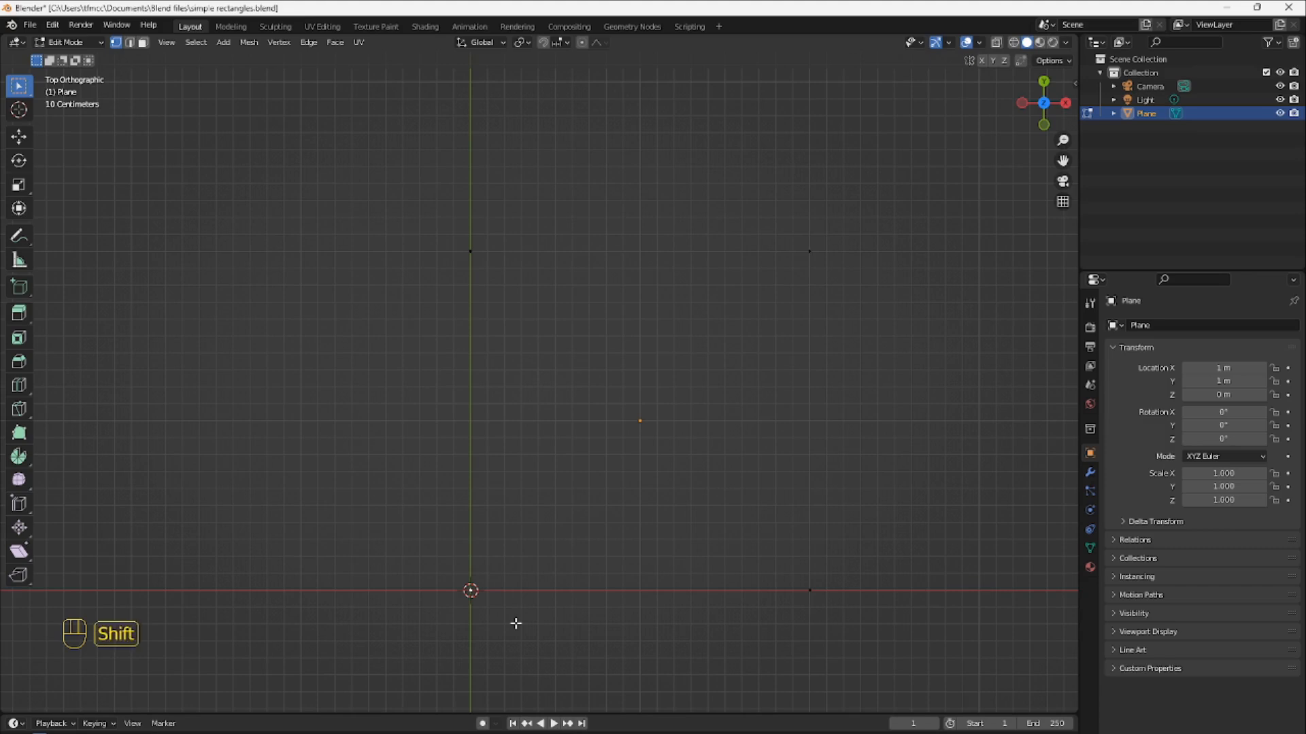
# Duplicate the vertex at the origin and place the copy 1 m along X and 1 m along Y, at the square's centre
pyautogui.hotkey('shift', 'd')
pyautogui.press('g')
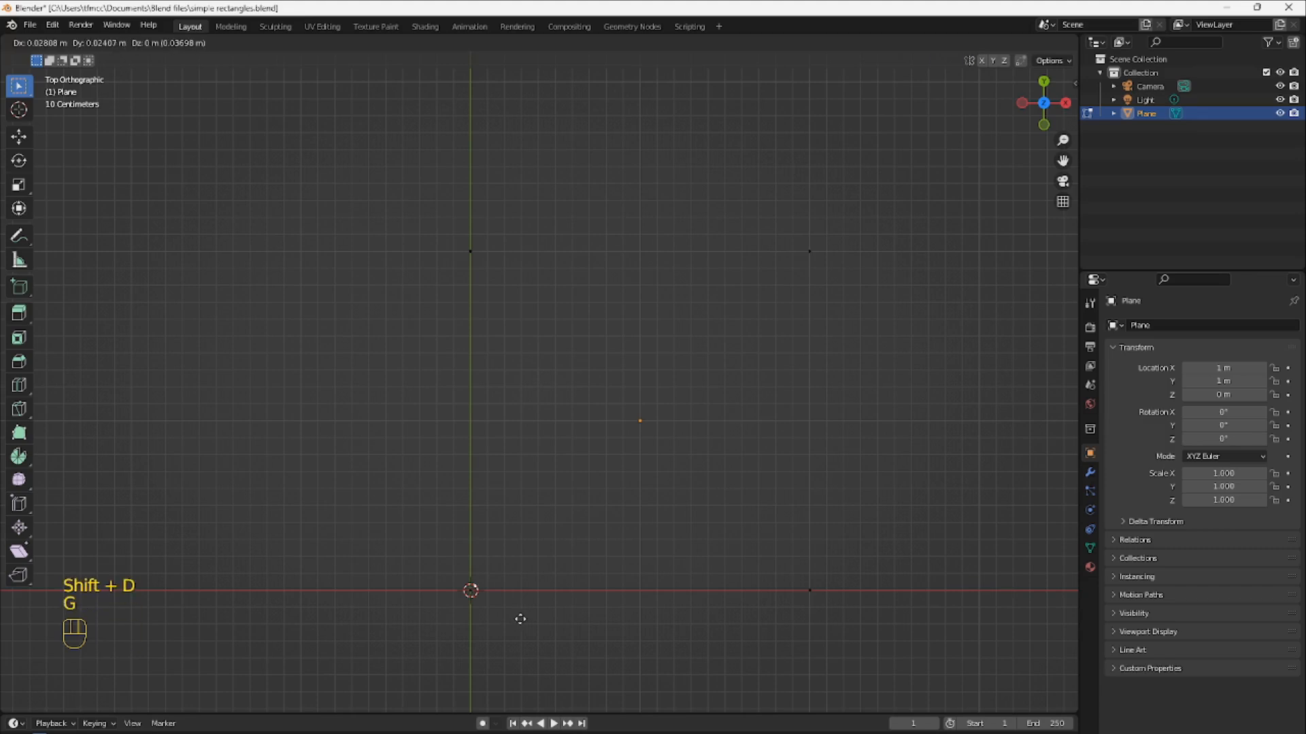
pyautogui.press('ctrl')
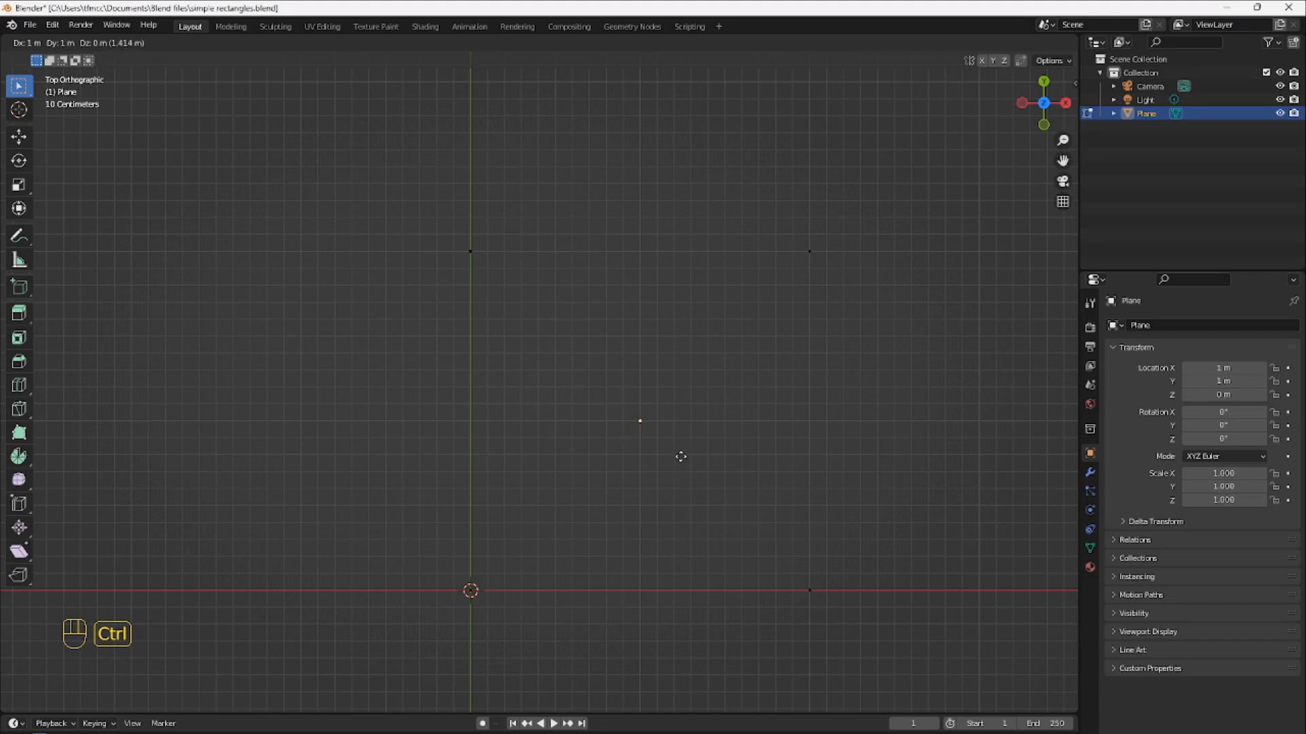
pyautogui.keyDown('ctrl'); pyautogui.click(681, 456); pyautogui.keyUp('ctrl')
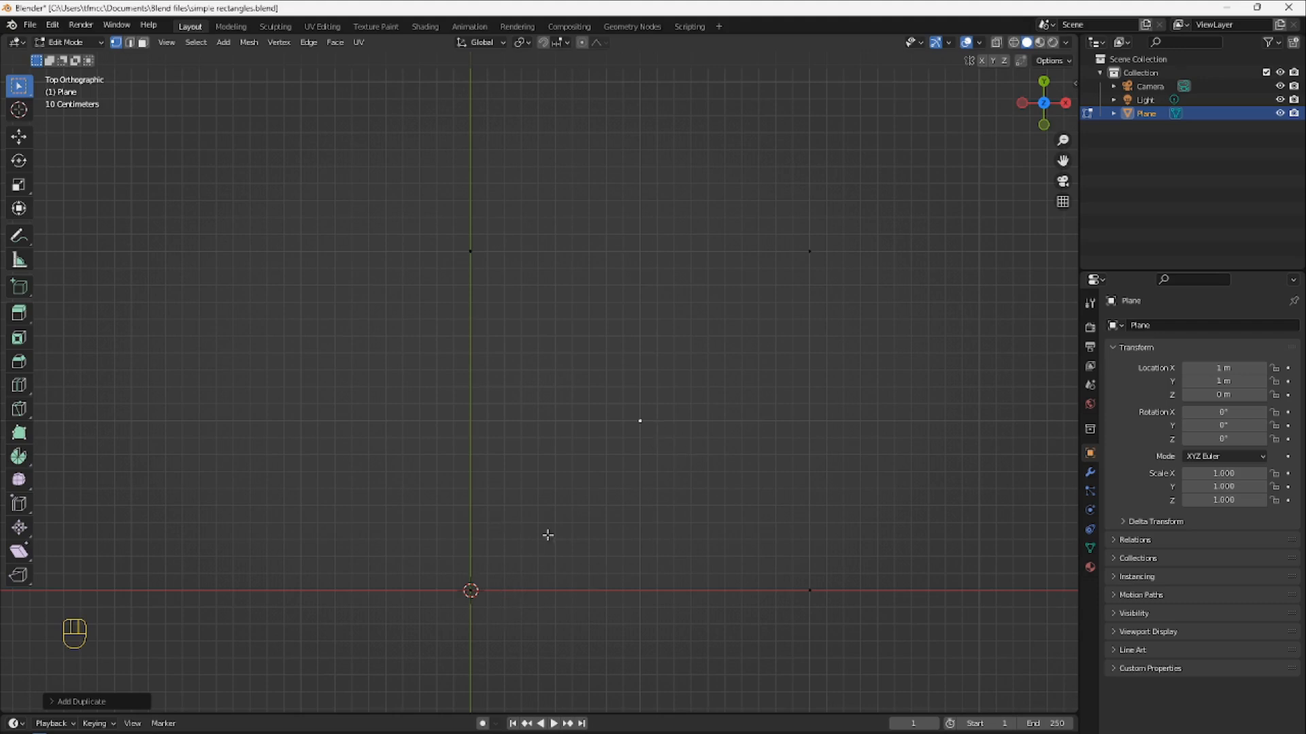
# Fill two triangular faces joining the square's lower and right-hand corner pairs to the centre vertex
pyautogui.click(471, 591)
pyautogui.keyDown('shift'); pyautogui.click(808, 591); pyautogui.keyUp('shift')
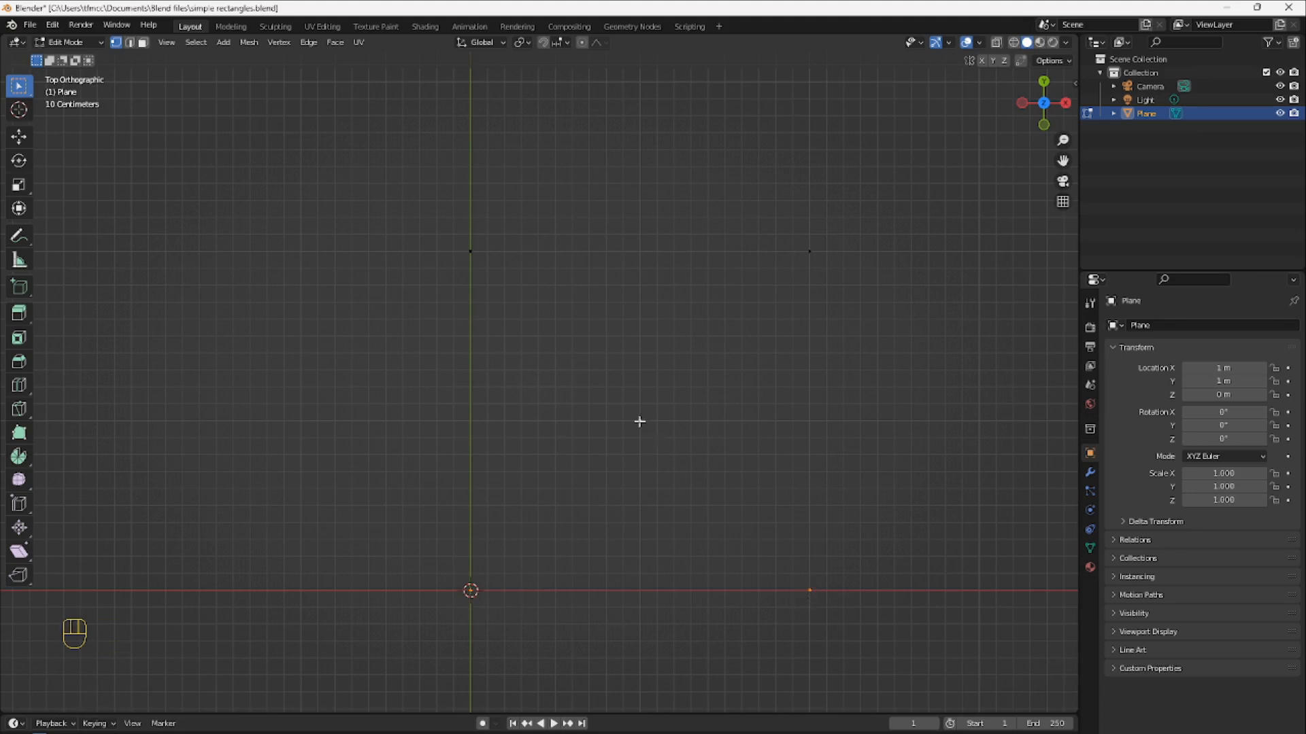
pyautogui.press('f')
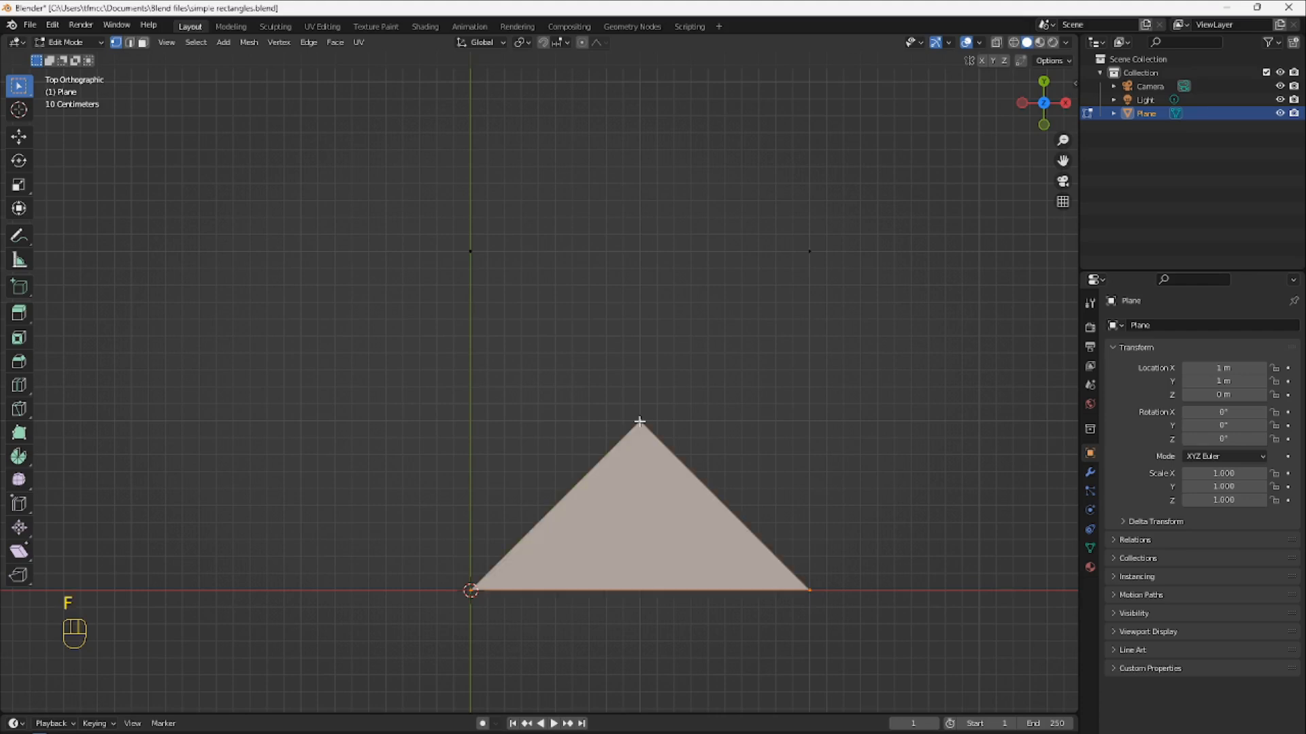
pyautogui.click(813, 591)
pyautogui.keyDown('shift'); pyautogui.click(810, 250); pyautogui.keyUp('shift')
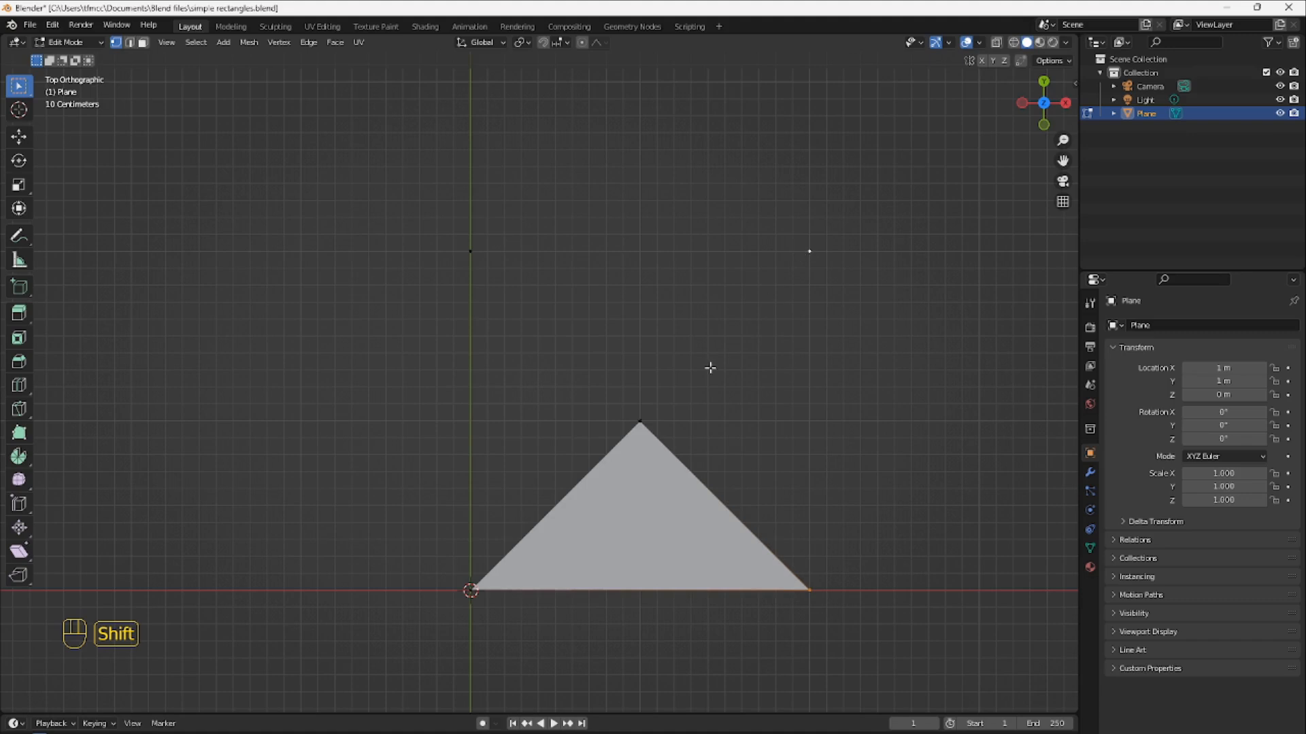
pyautogui.keyDown('shift'); pyautogui.click(640, 421); pyautogui.keyUp('shift')
pyautogui.press('f')
# Fill the remaining upper and left-hand triangular faces between the corner vertices and the centre vertex
pyautogui.click(809, 250)
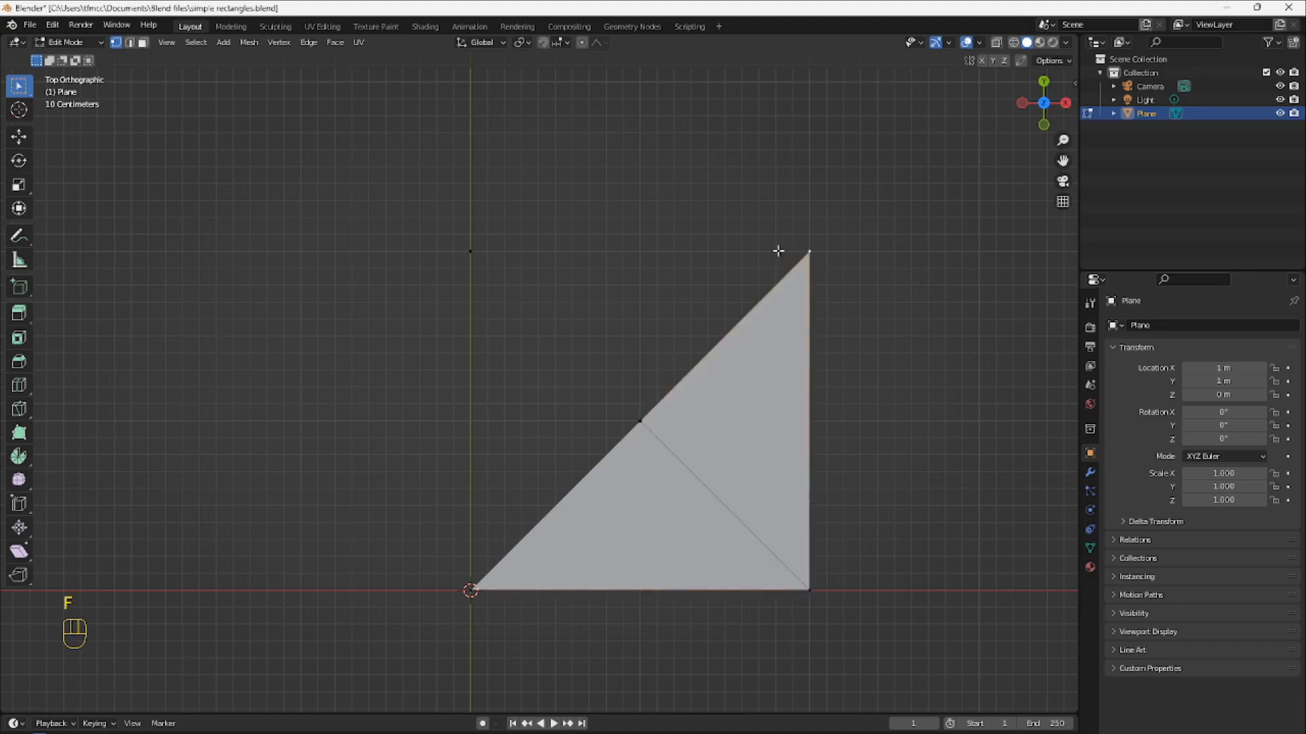
pyautogui.keyDown('shift'); pyautogui.click(470, 252); pyautogui.keyUp('shift')
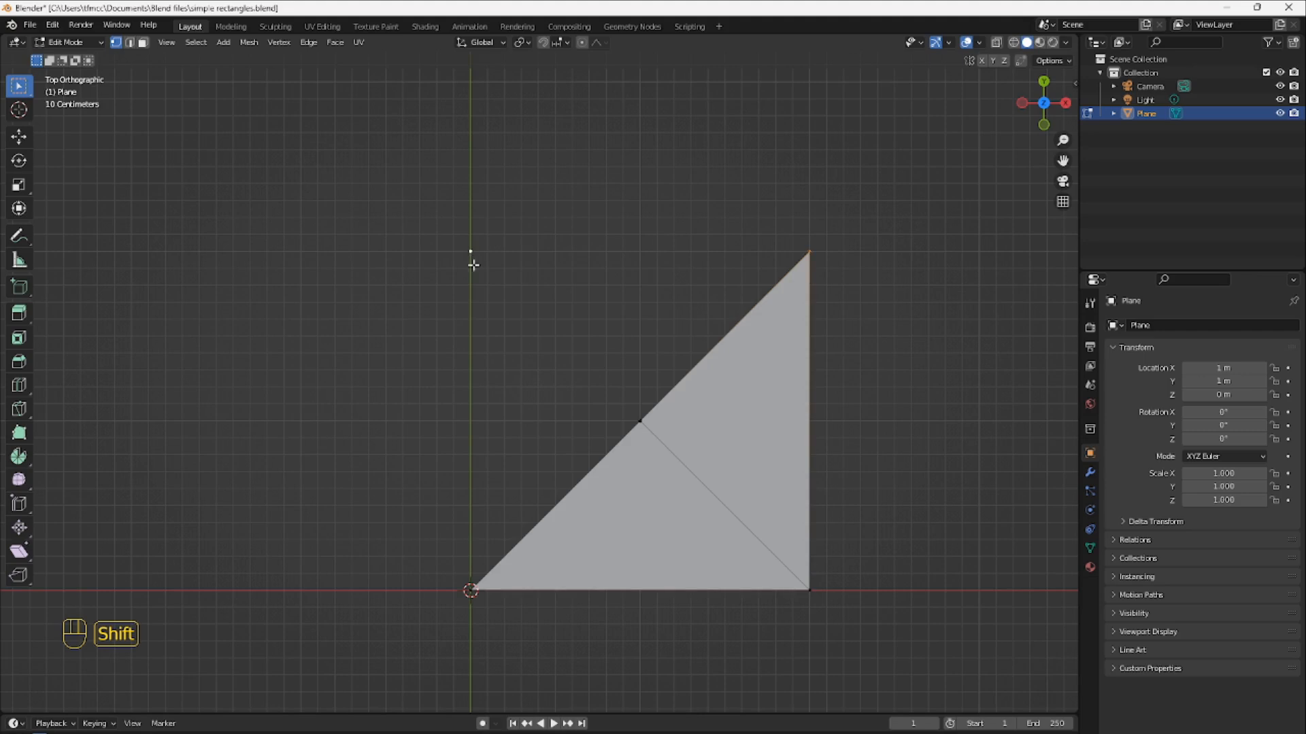
pyautogui.keyDown('shift'); pyautogui.click(641, 421); pyautogui.keyUp('shift')
pyautogui.press('f')
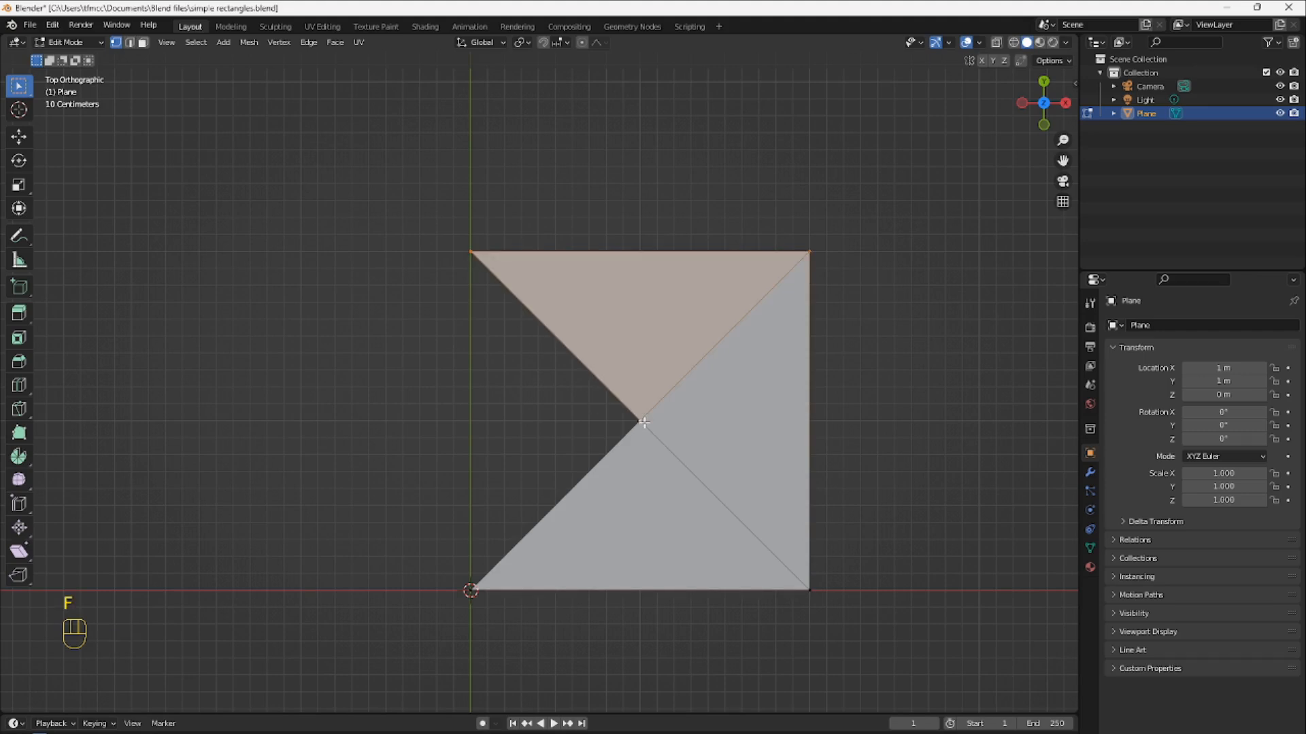
pyautogui.click(470, 252)
pyautogui.keyDown('shift'); pyautogui.click(470, 590); pyautogui.keyUp('shift')
pyautogui.keyDown('shift'); pyautogui.click(634, 421); pyautogui.keyUp('shift')
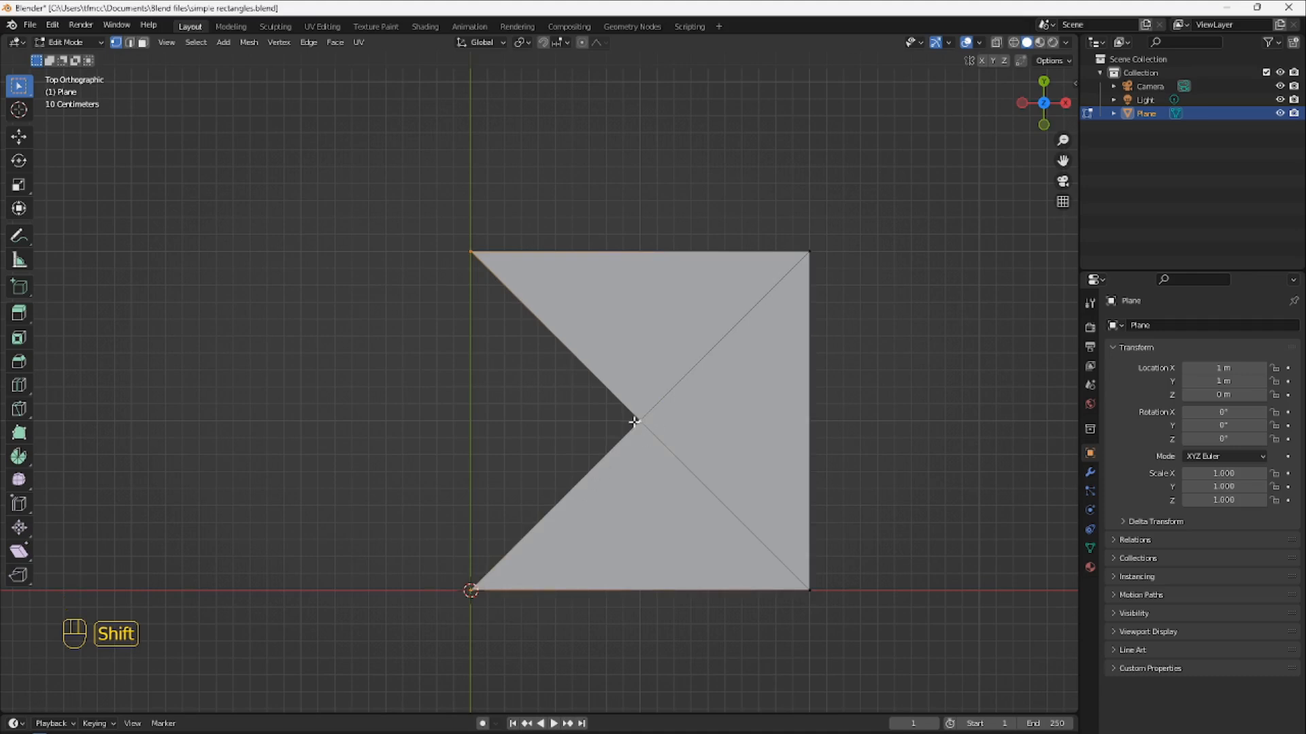
pyautogui.press('f')
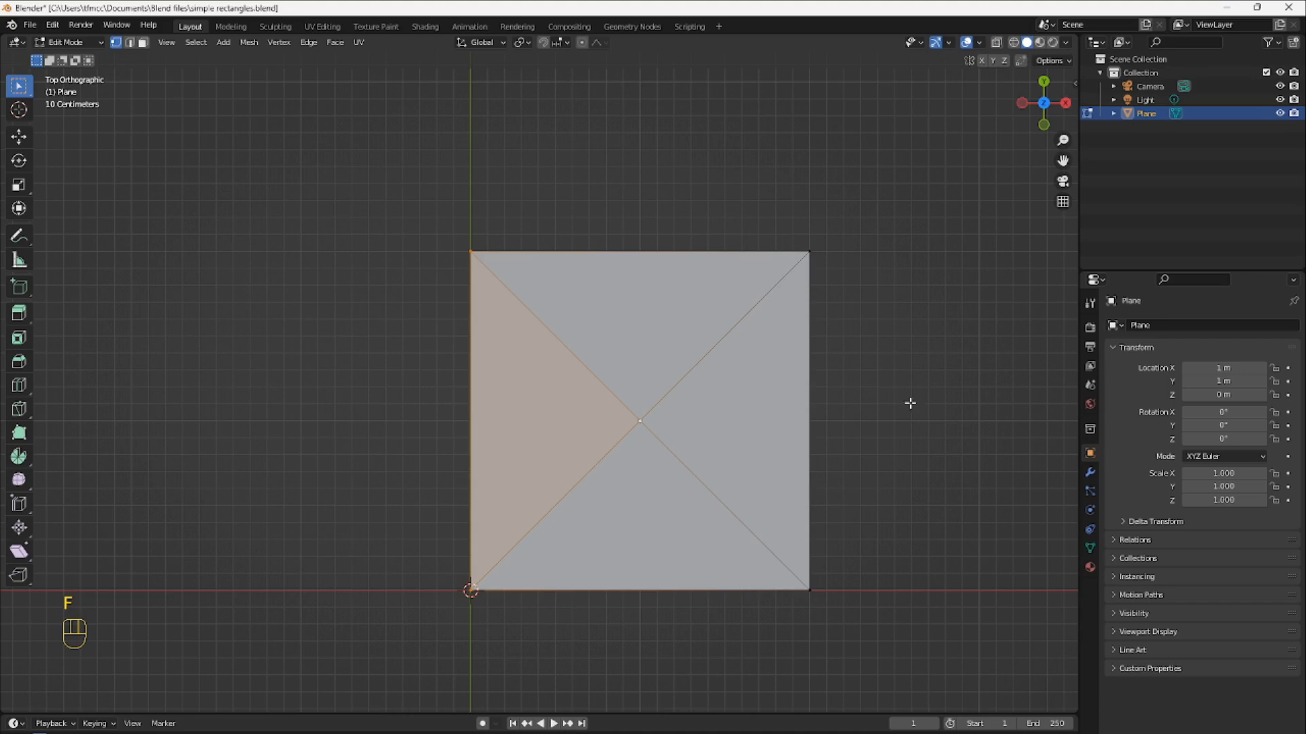
# Display the face normals and inspect their direction from above and below the plane
pyautogui.click(980, 43)
pyautogui.moveTo(753, 633); pyautogui.dragTo(745, 505, button='middle')
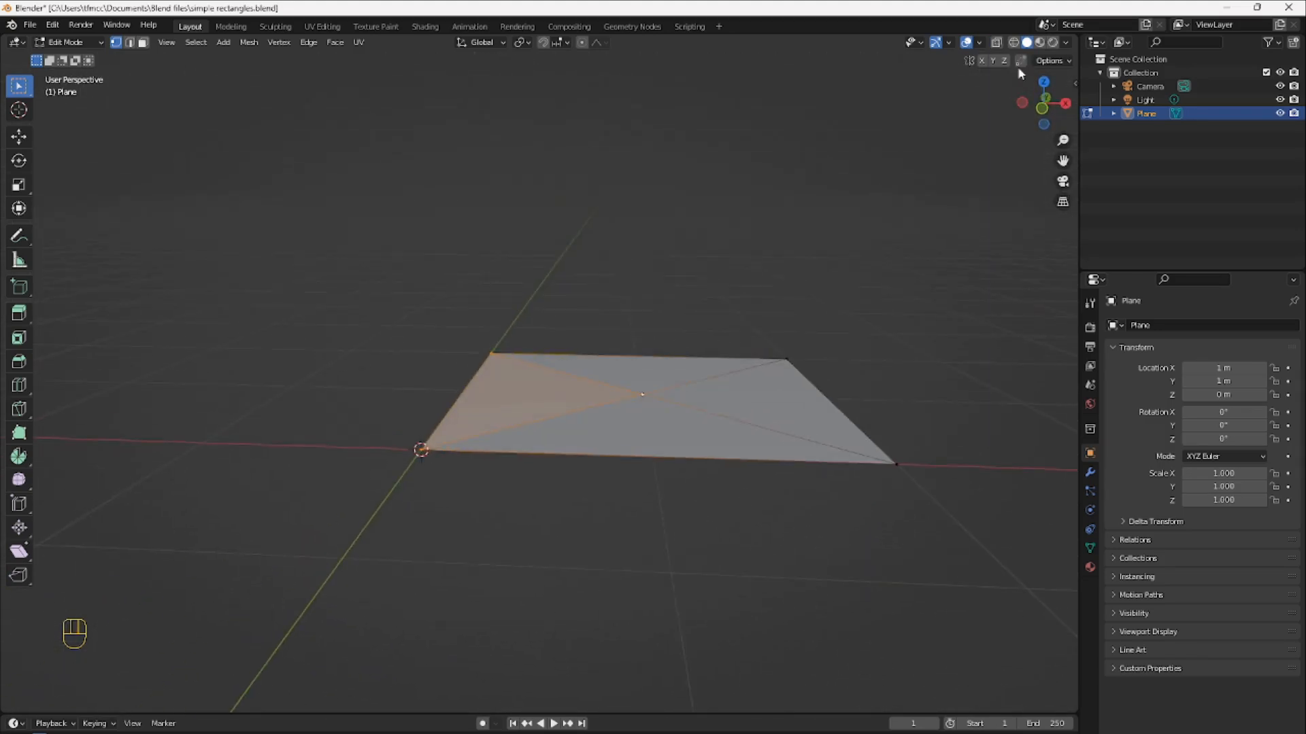
pyautogui.click(979, 42)
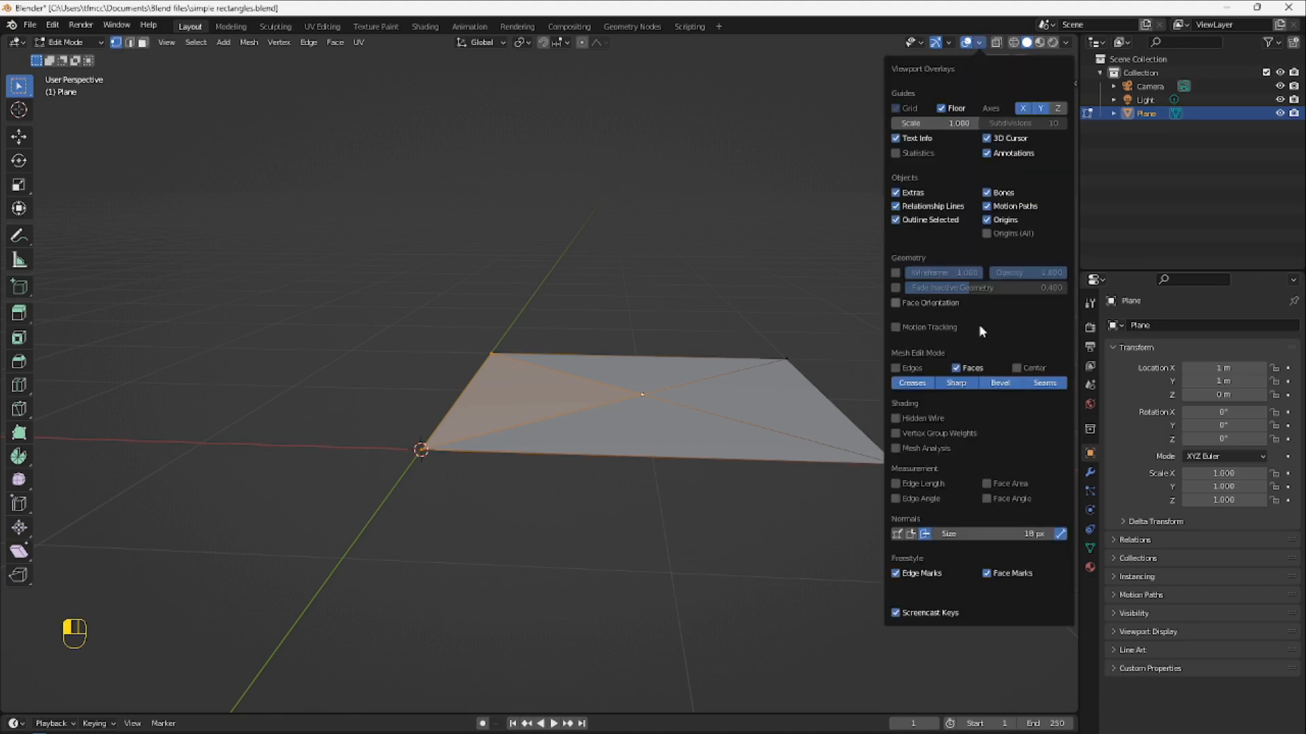
pyautogui.moveTo(1032, 535); pyautogui.dragTo(1047, 535)
pyautogui.click(910, 535)
pyautogui.click(925, 535)
pyautogui.click(717, 186)
pyautogui.moveTo(711, 408); pyautogui.dragTo(621, 548, button='middle')
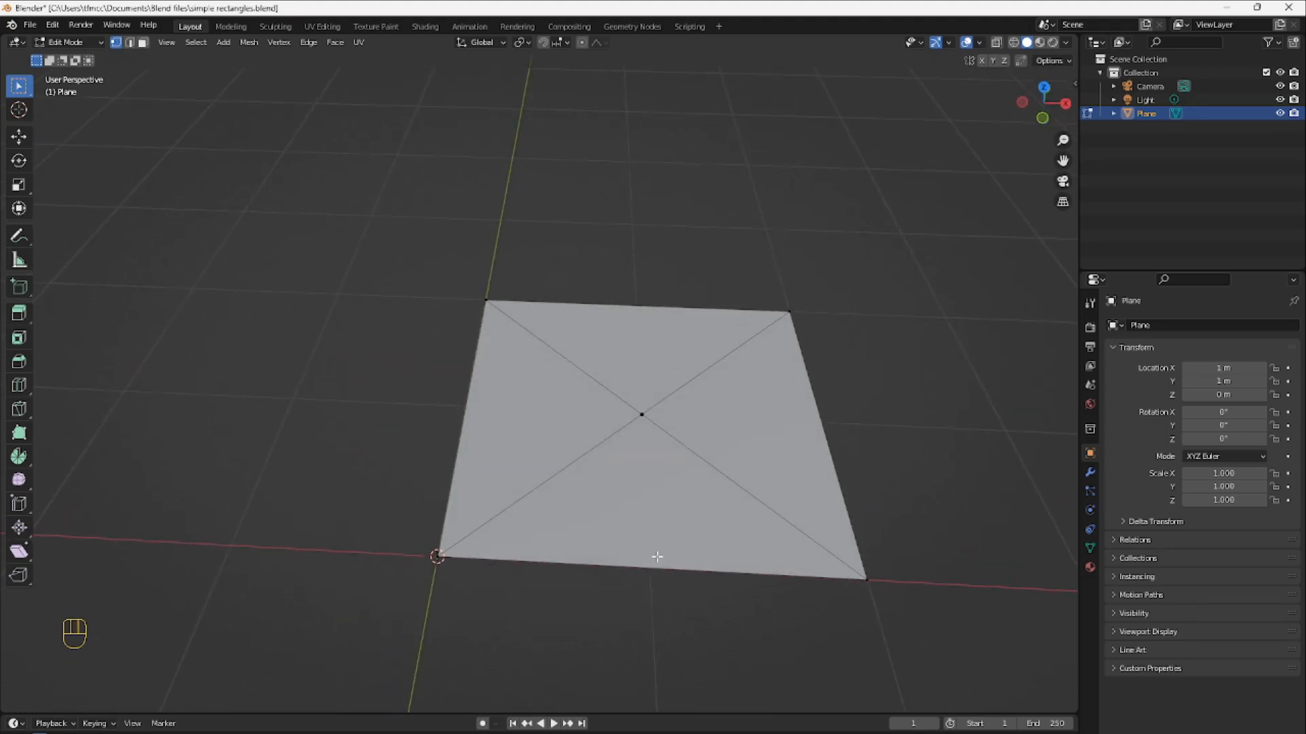
pyautogui.moveTo(712, 626); pyautogui.dragTo(703, 533, button='middle')
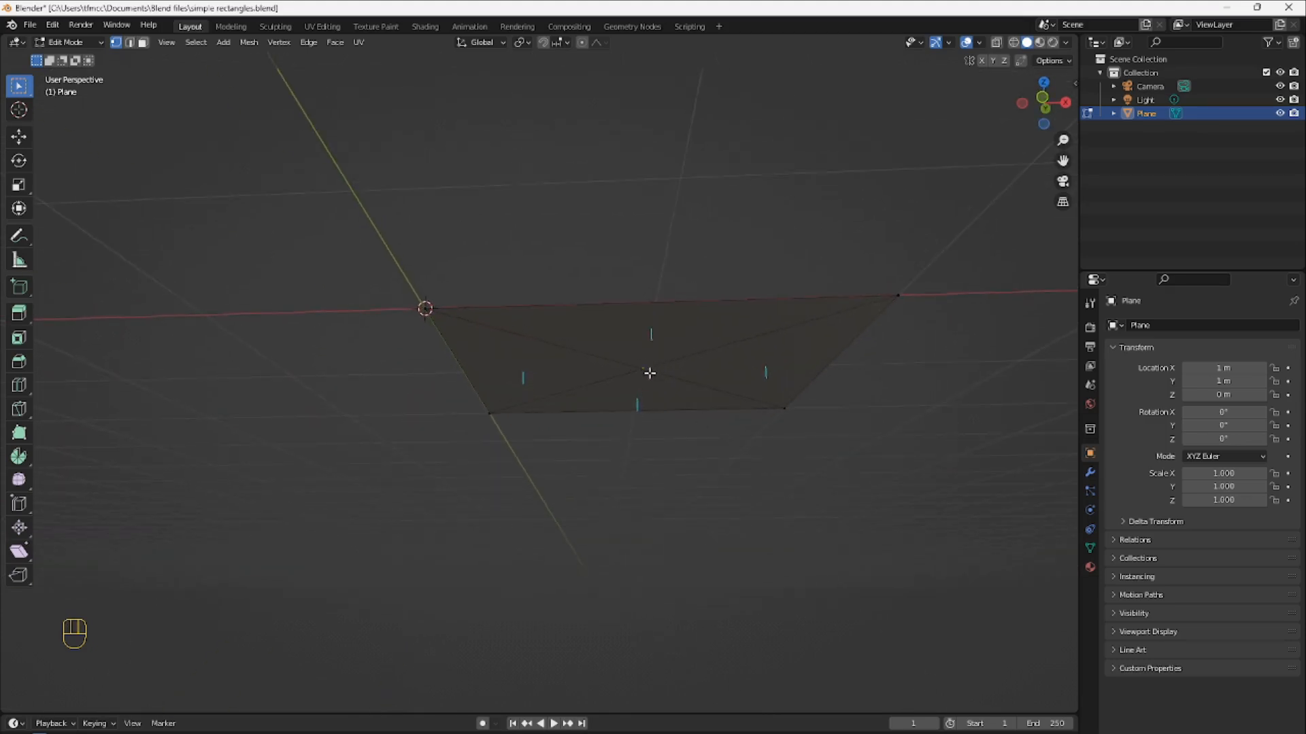
pyautogui.moveTo(665, 441); pyautogui.dragTo(674, 558, button='middle')
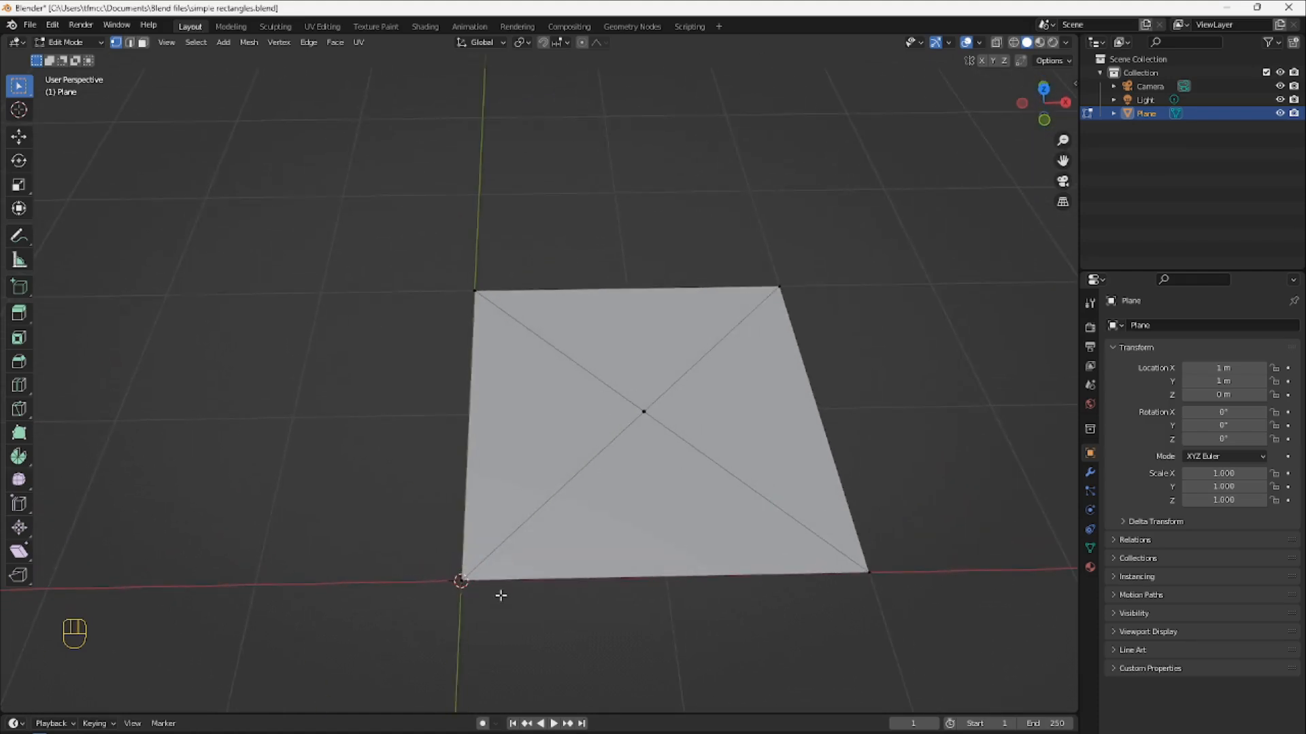
# Select all four triangular faces in face selection mode, flip their normals and check the new direction
pyautogui.press('3')
pyautogui.moveTo(453, 598); pyautogui.dragTo(821, 229)
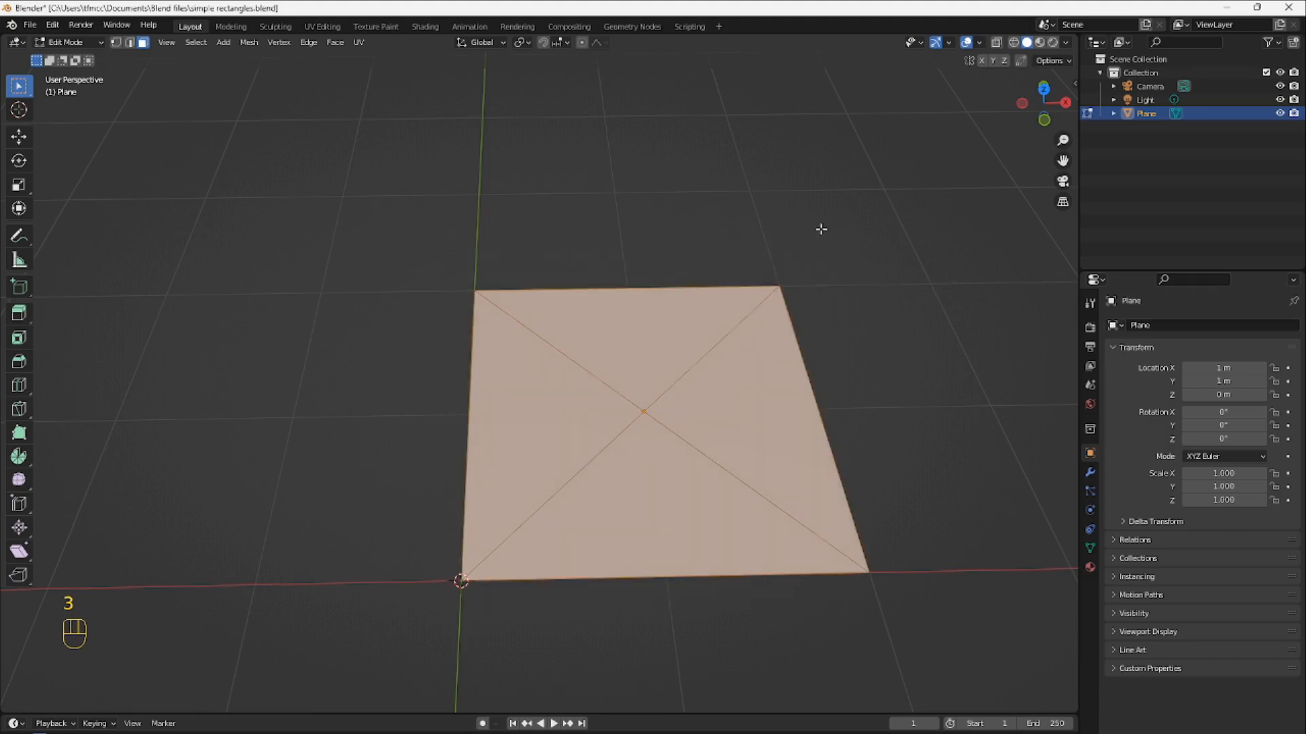
pyautogui.click(280, 43)
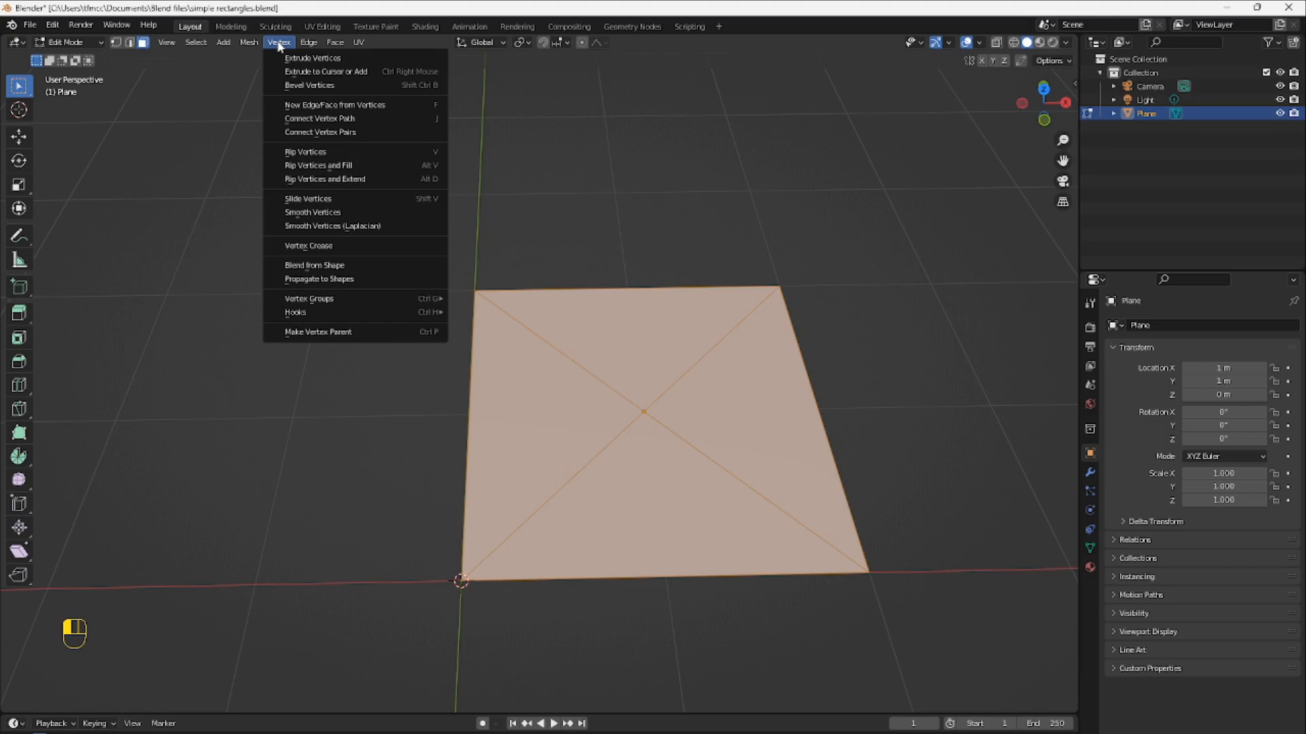
pyautogui.moveTo(249, 45)
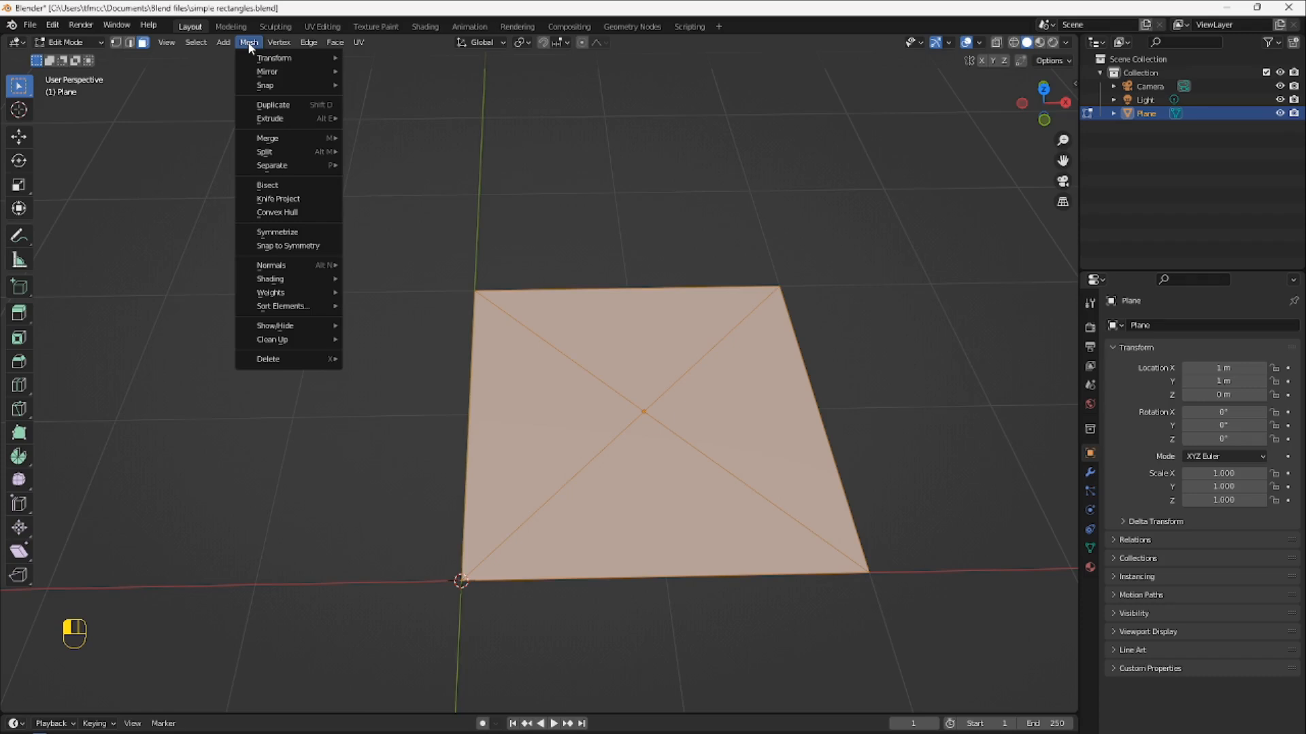
pyautogui.moveTo(284, 269)
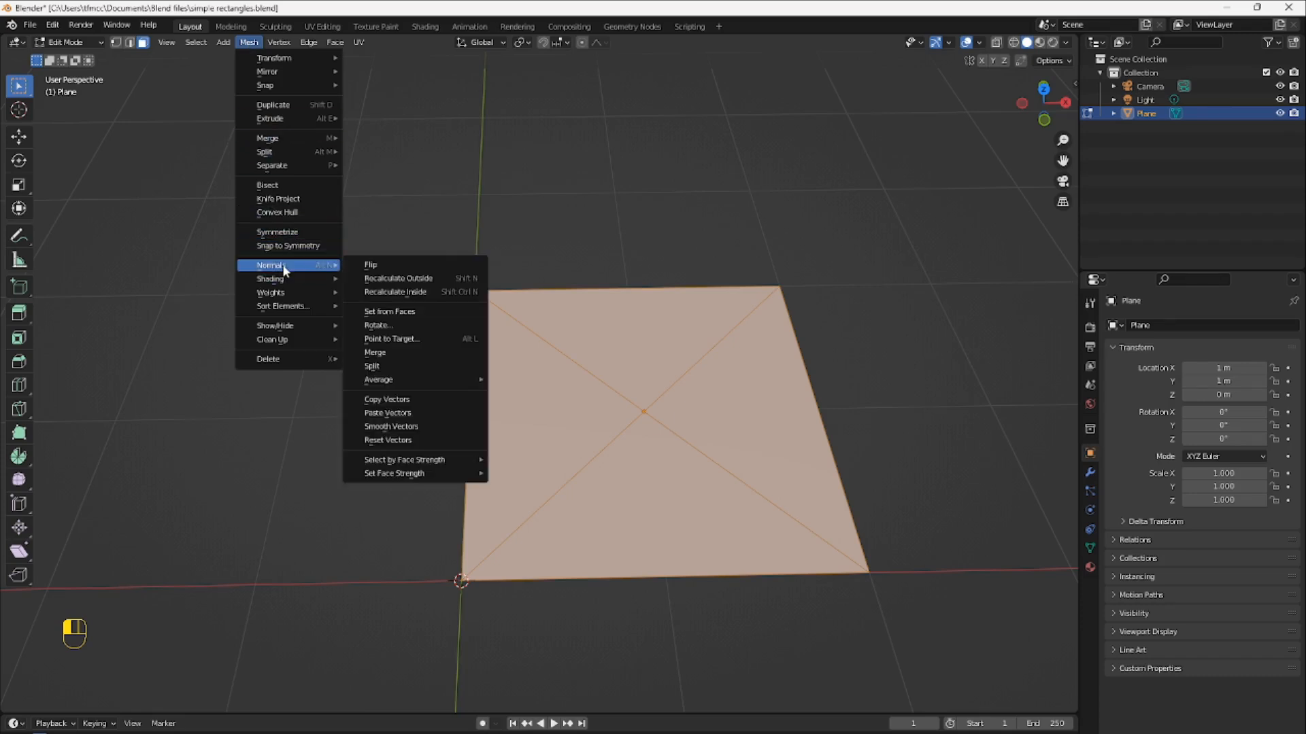
pyautogui.click(393, 264)
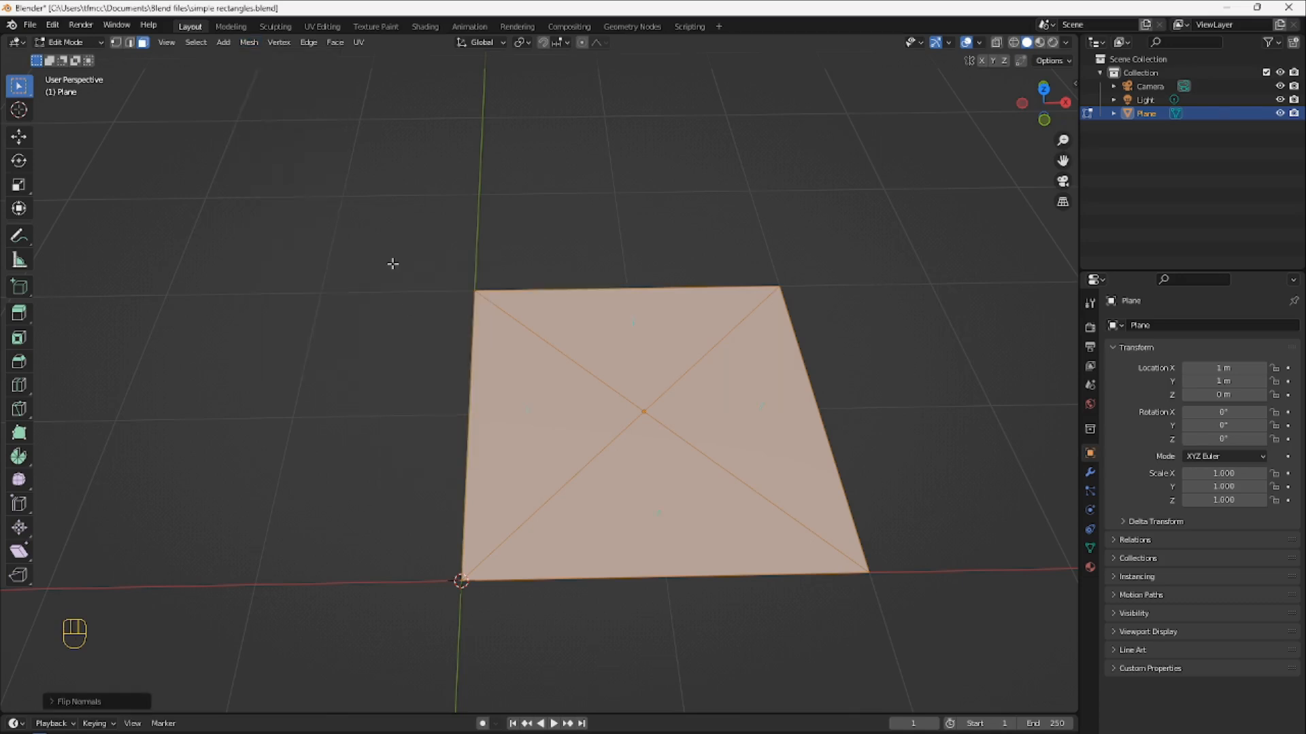
pyautogui.moveTo(708, 644); pyautogui.dragTo(699, 577, button='middle')
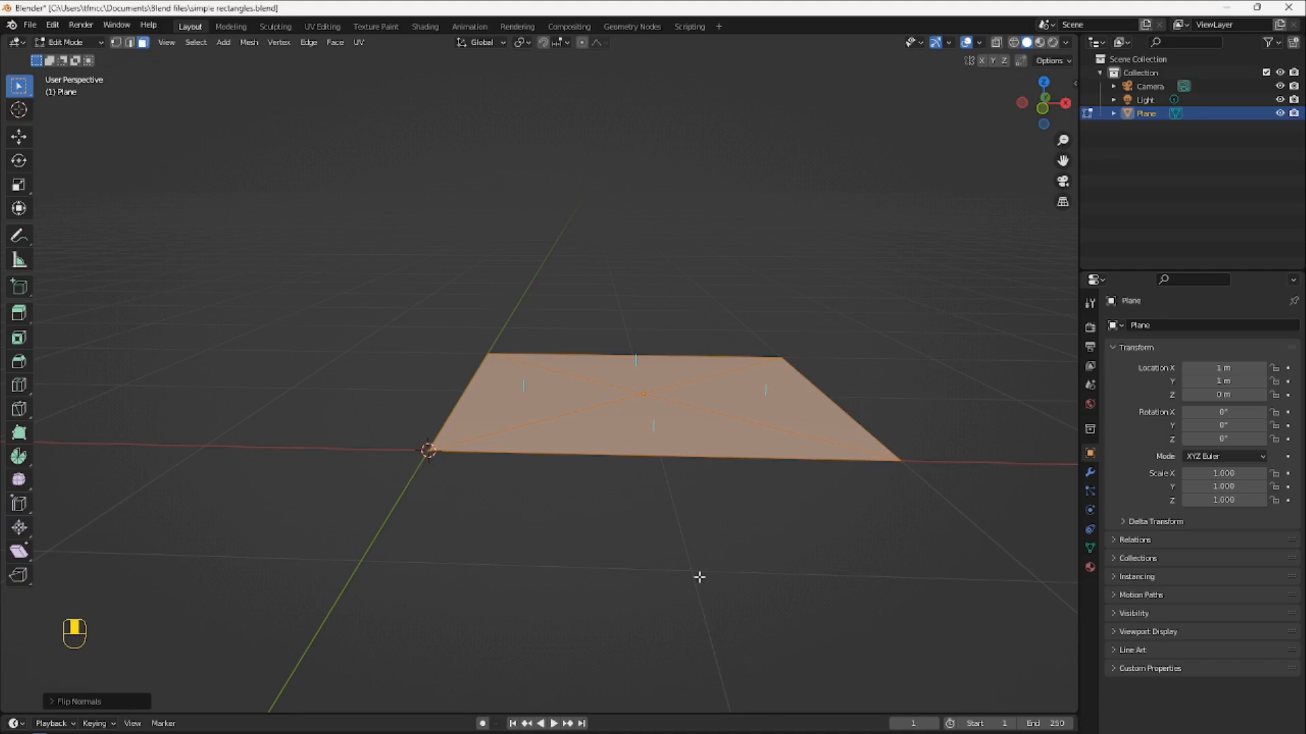
pyautogui.moveTo(699, 577); pyautogui.dragTo(699, 606, button='middle')
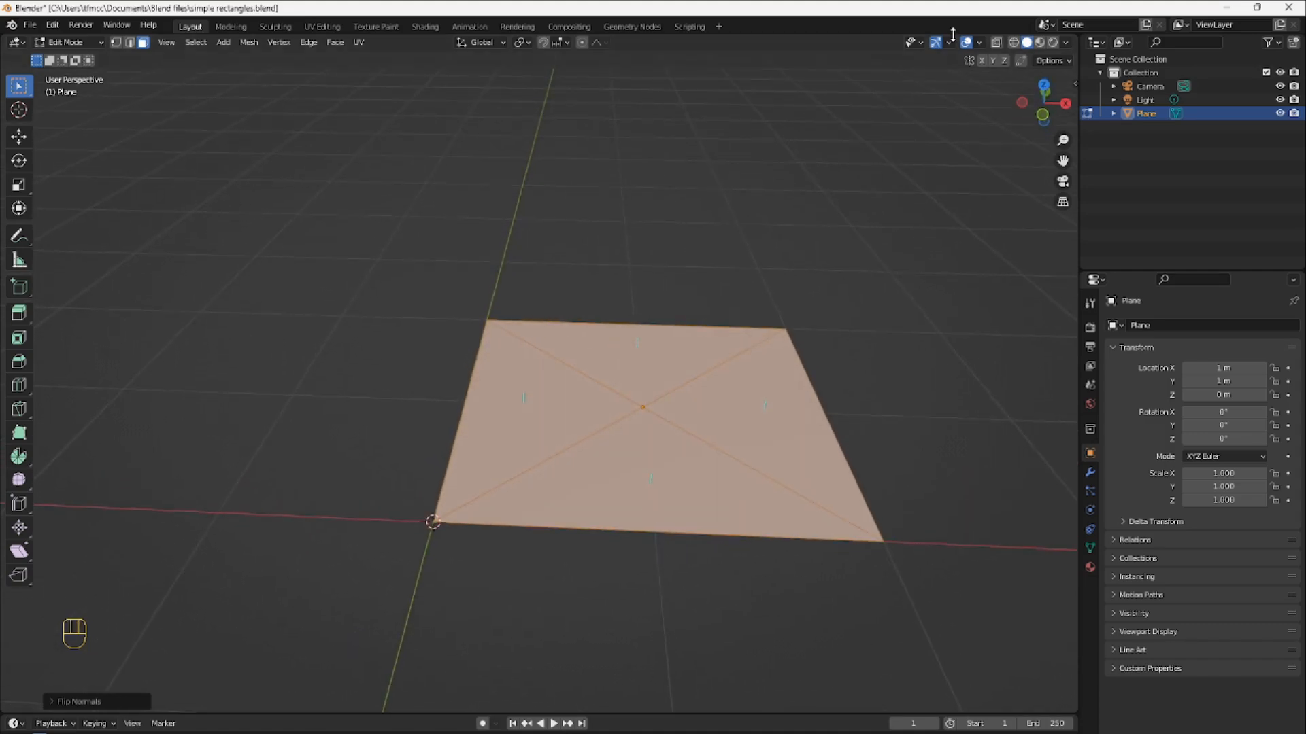
# Turn off the face normals display and deselect all faces
pyautogui.click(981, 43)
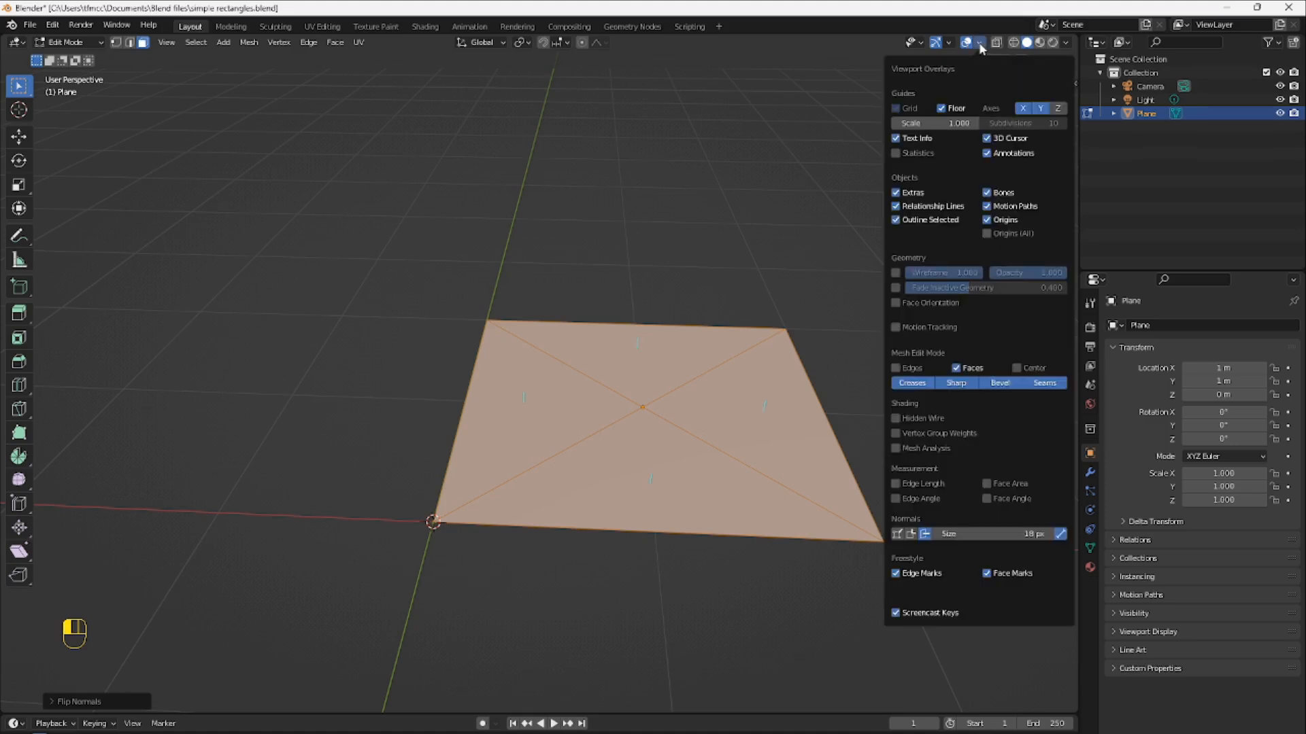
pyautogui.click(925, 534)
pyautogui.click(776, 618)
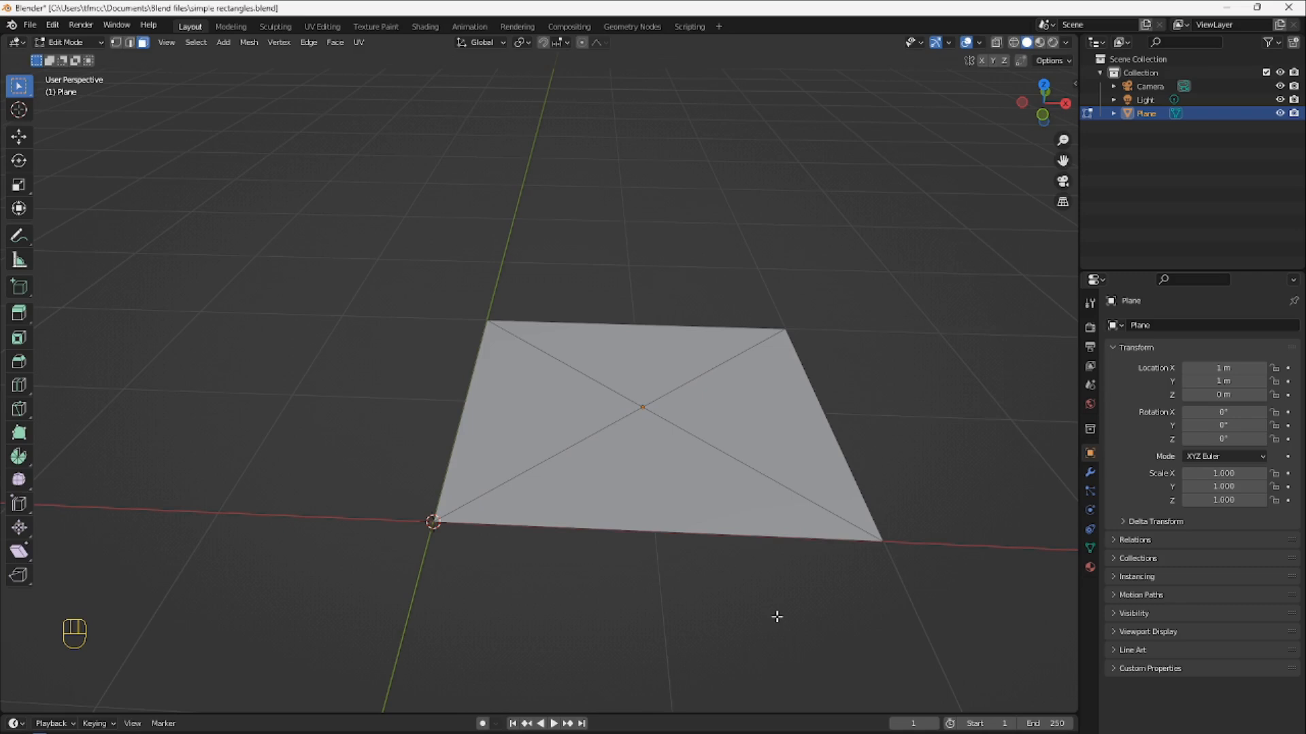
# Unwrap all four triangular faces in the UV Editing workspace with Project from View, using the top orthographic view
pyautogui.press('KP_7')
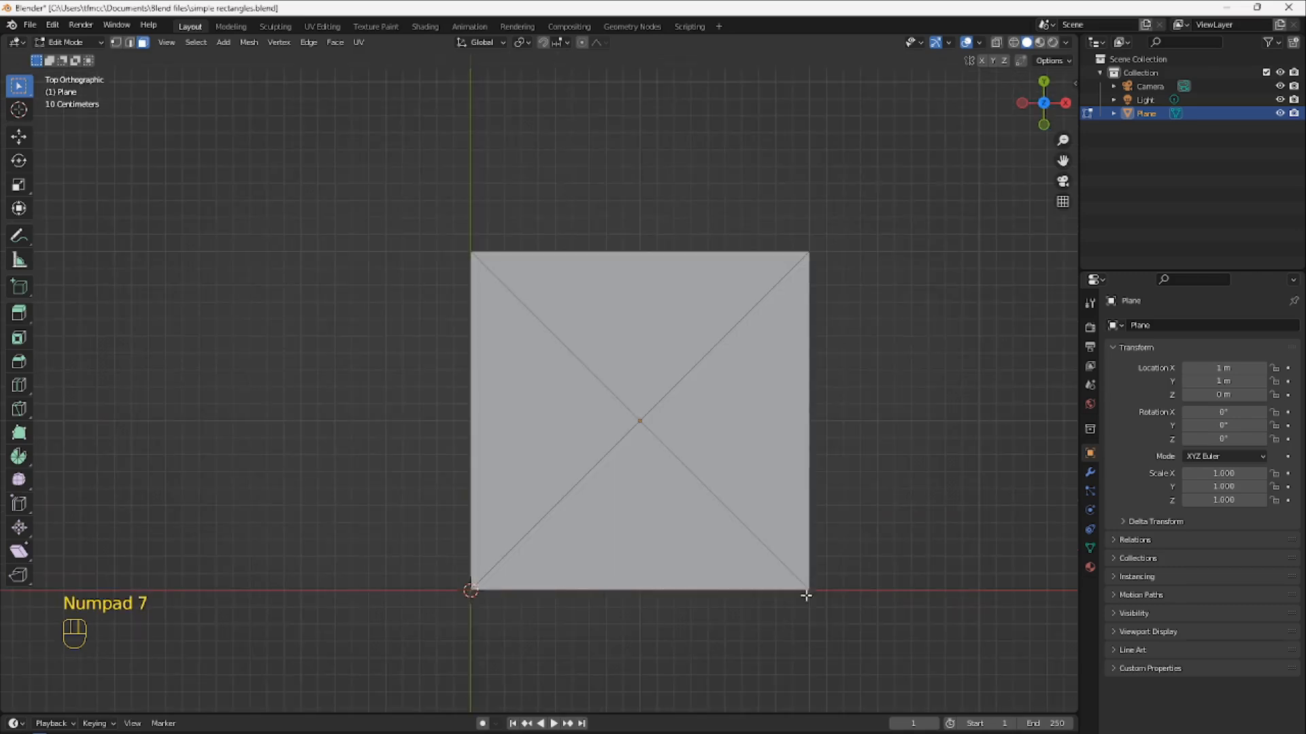
pyautogui.click(748, 443)
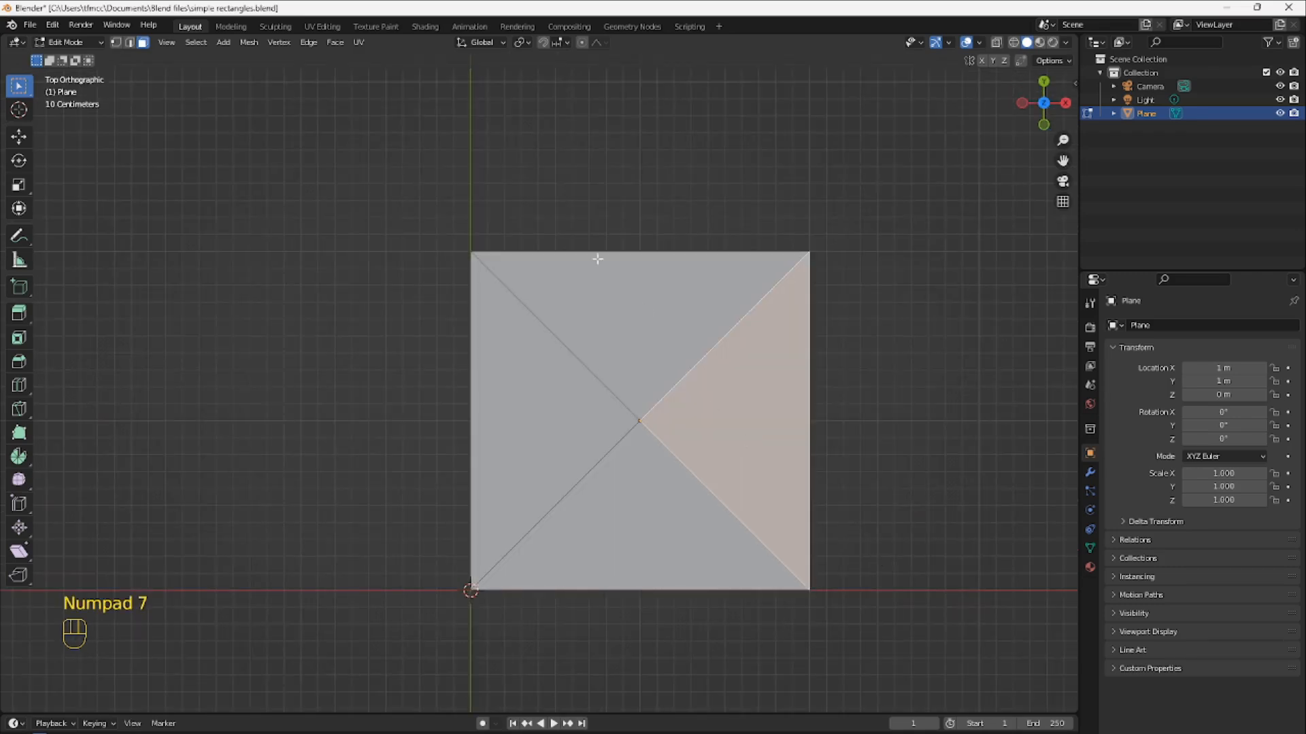
pyautogui.click(325, 27)
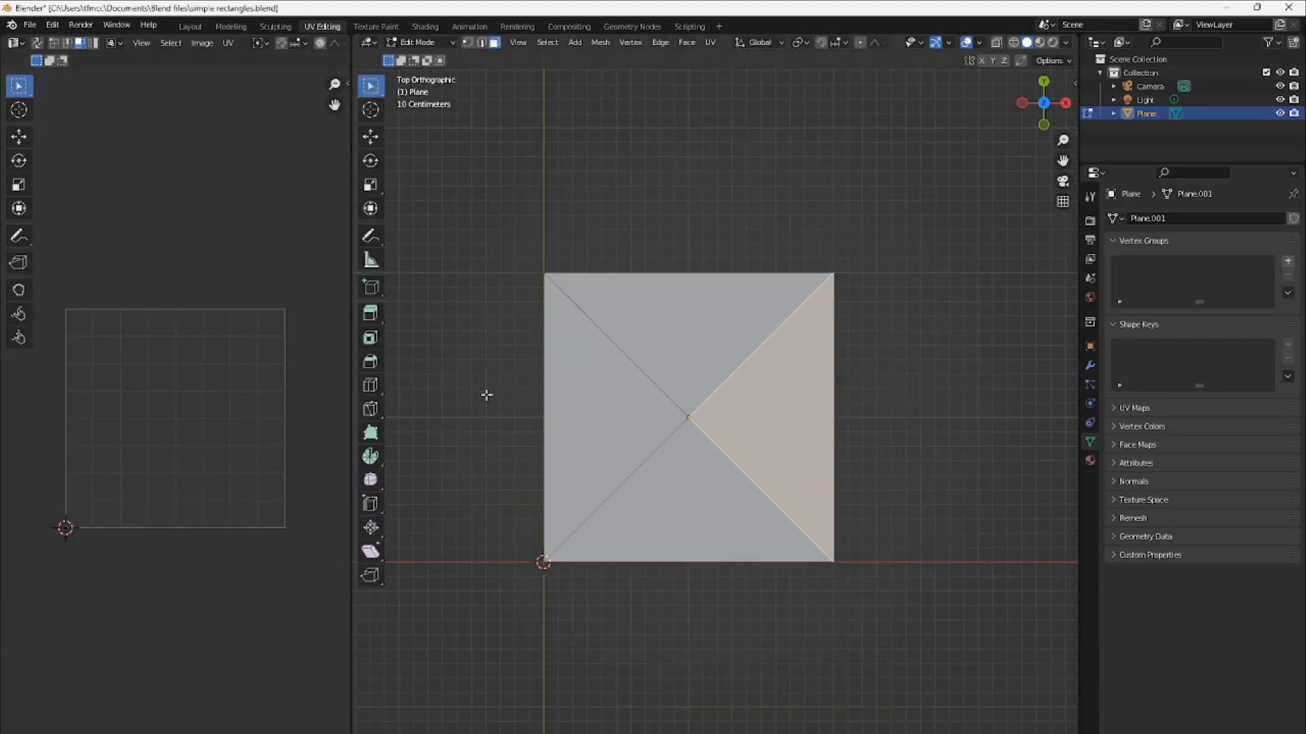
pyautogui.moveTo(495, 598); pyautogui.dragTo(961, 205)
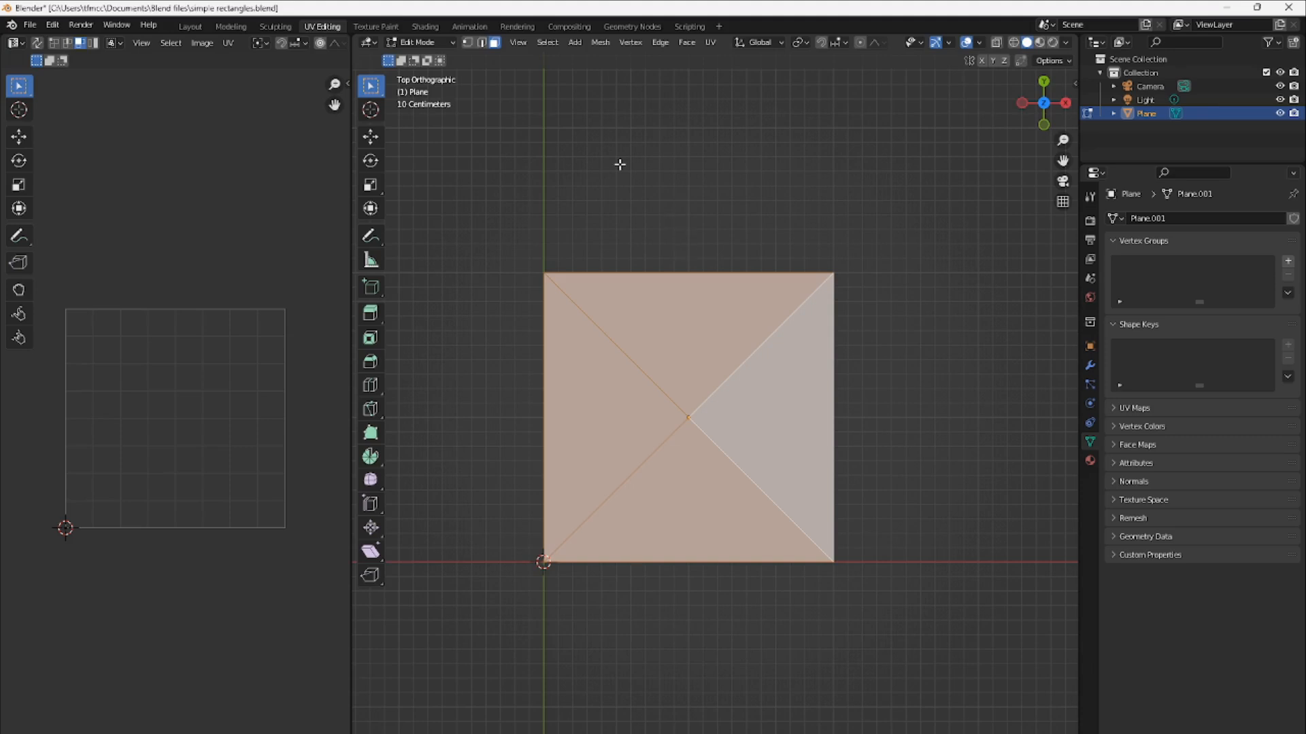
pyautogui.click(709, 43)
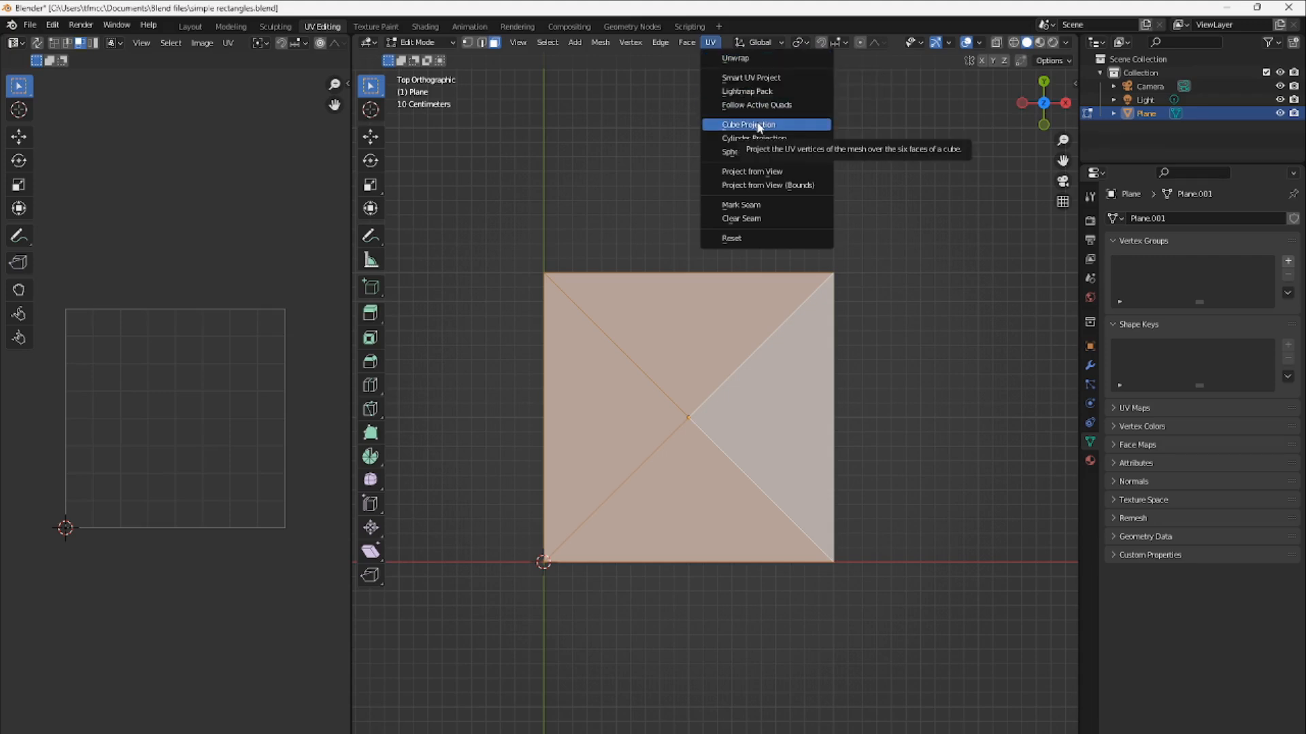
pyautogui.click(758, 173)
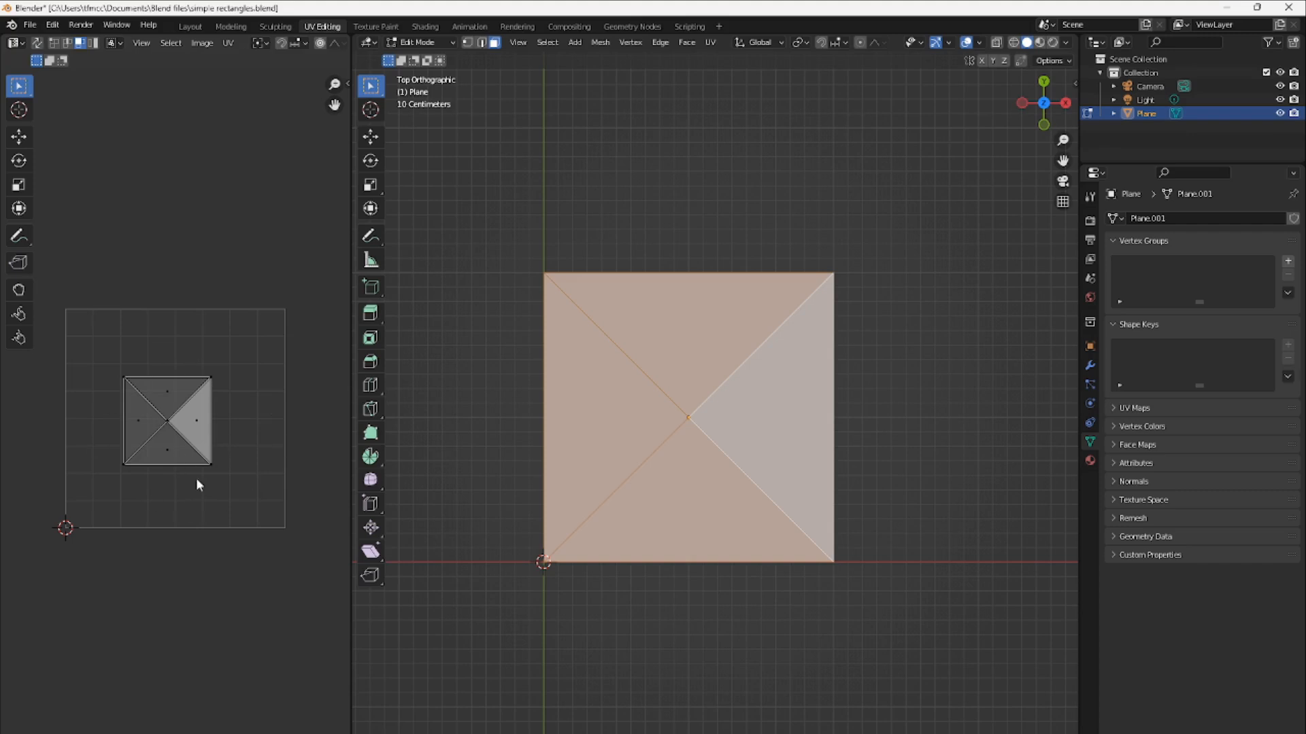
# Split the four triangular faces apart from their neighbours, starting with the right-hand face
pyautogui.click(749, 598)
pyautogui.click(763, 404)
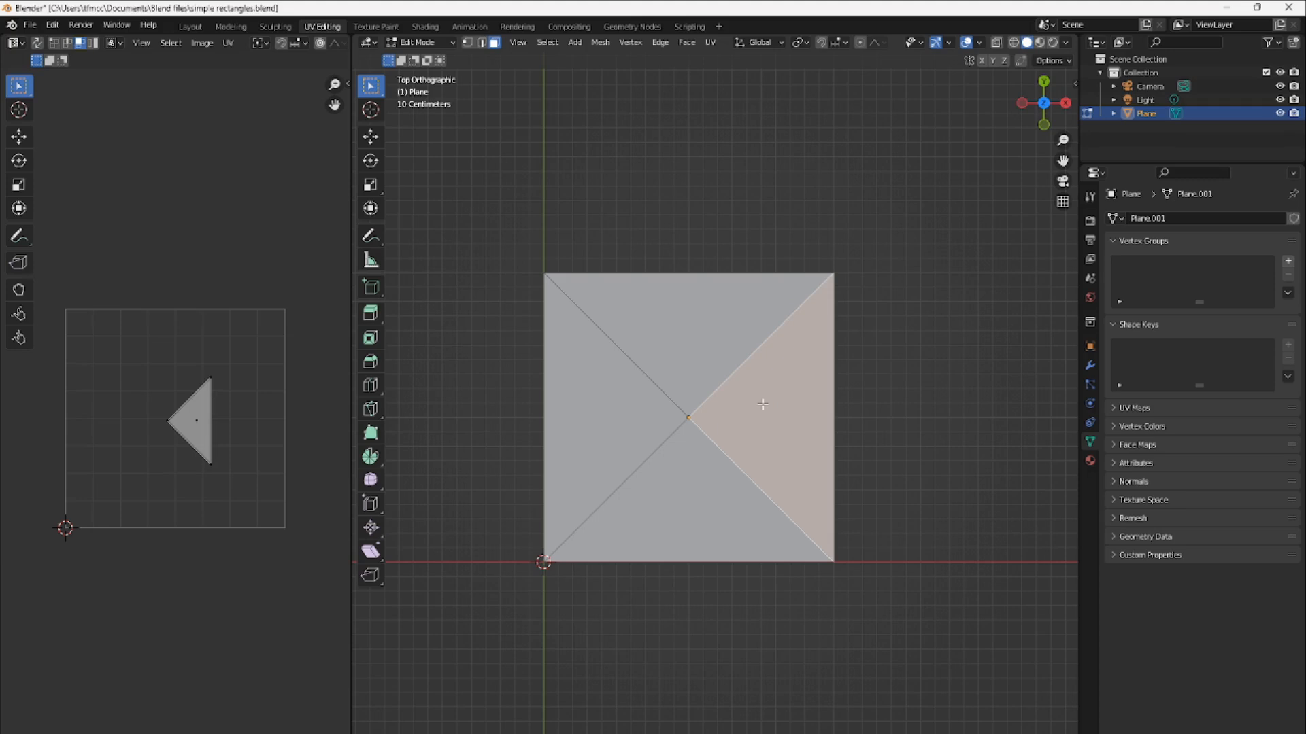
pyautogui.press('g')
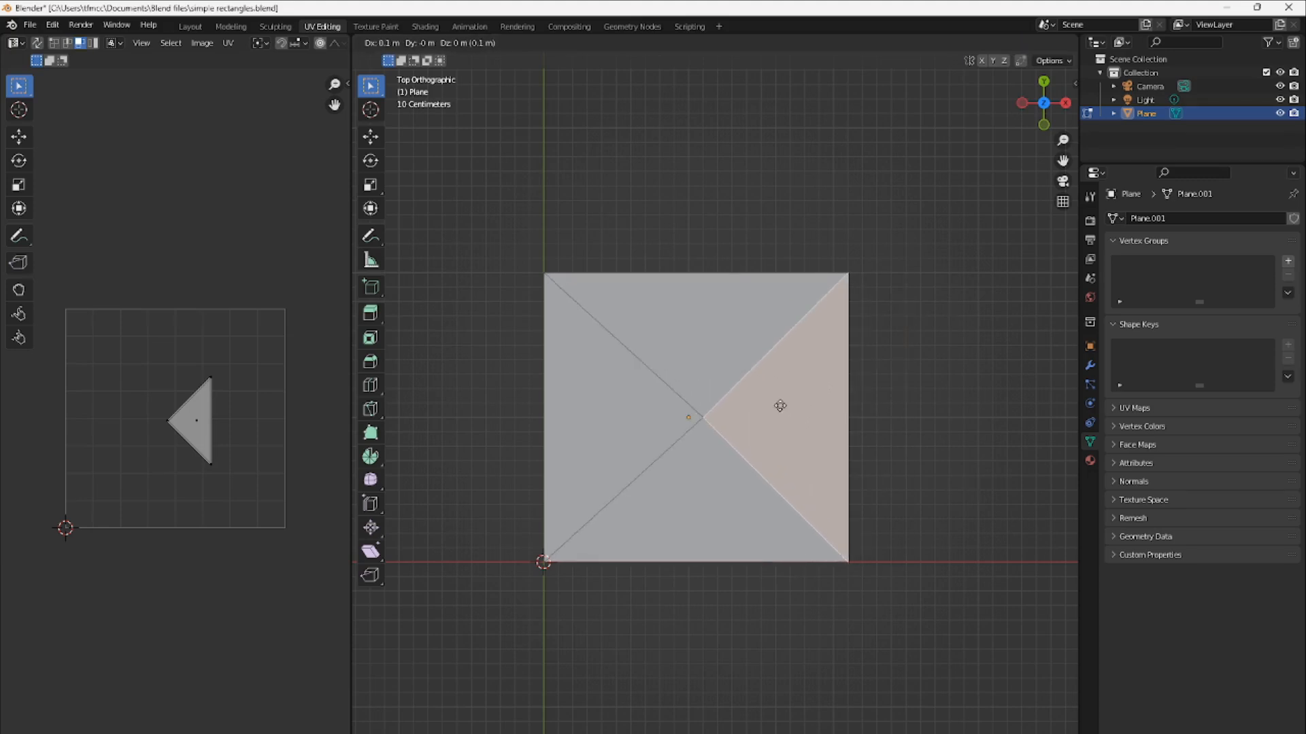
pyautogui.rightClick(780, 406)
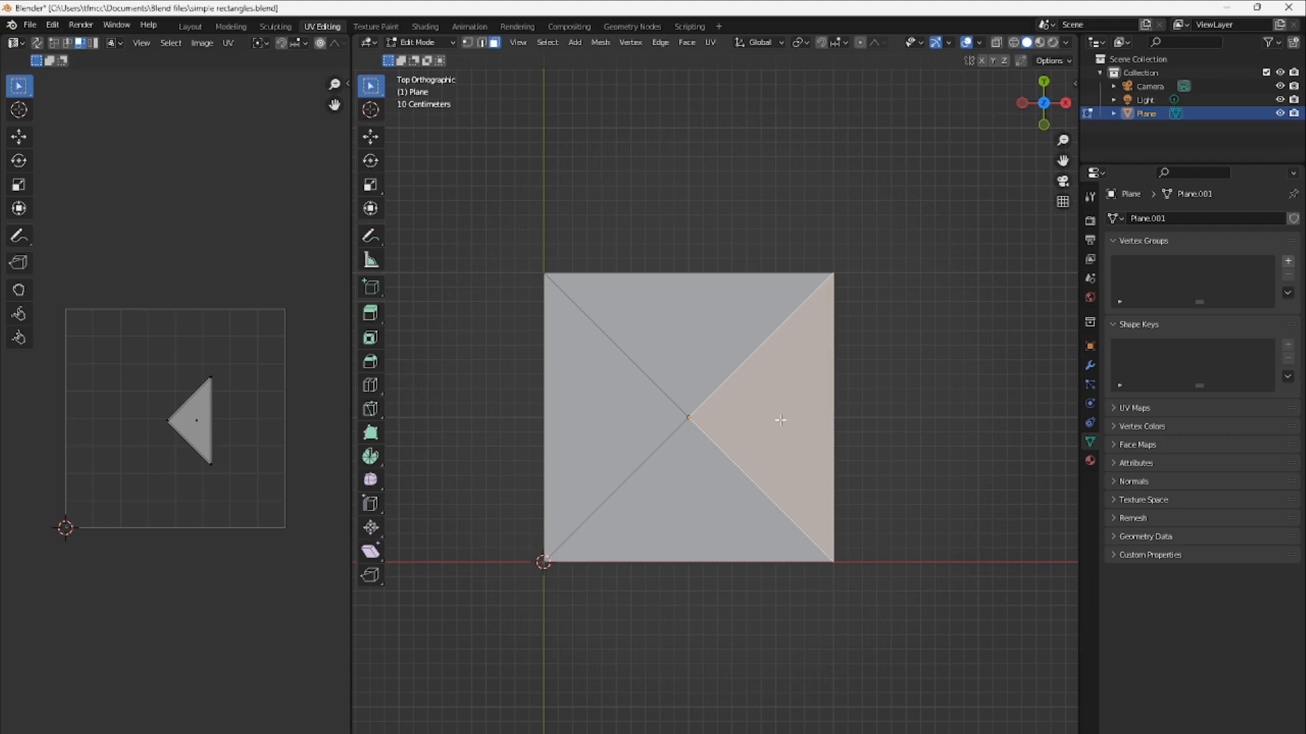
pyautogui.rightClick(780, 420)
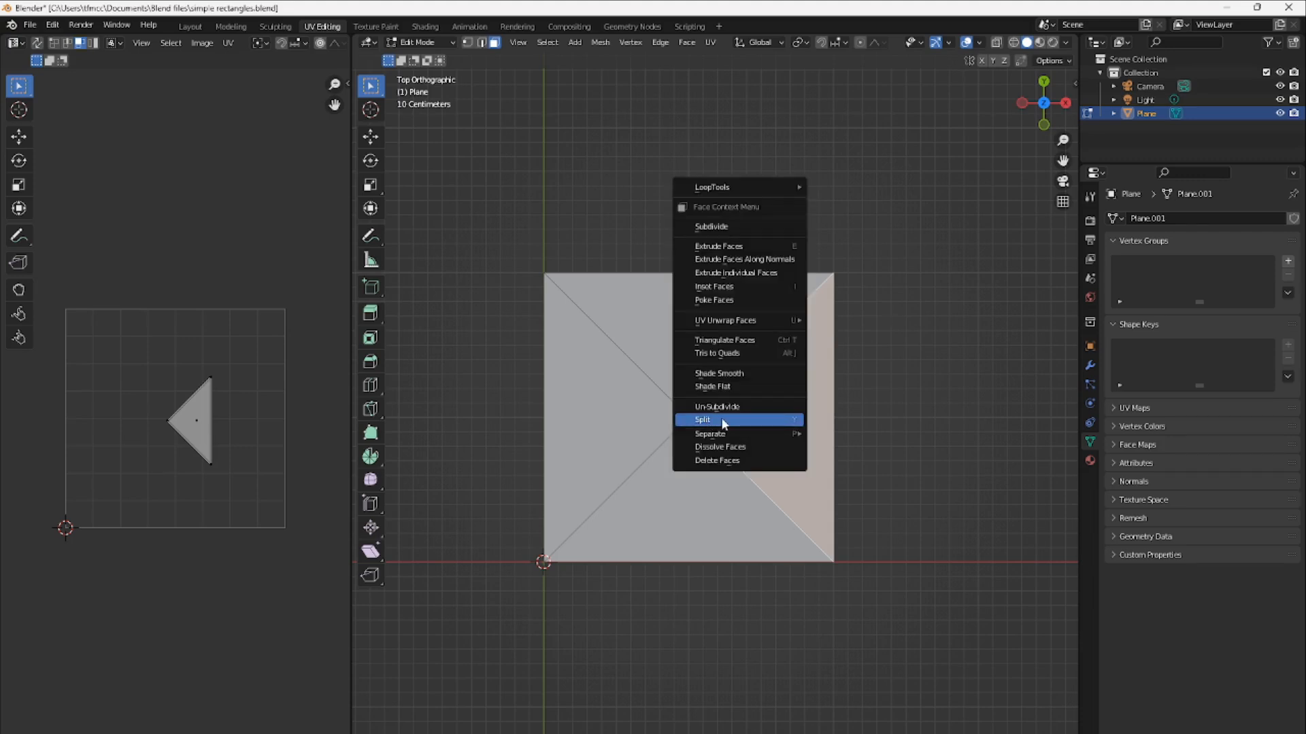
pyautogui.click(775, 420)
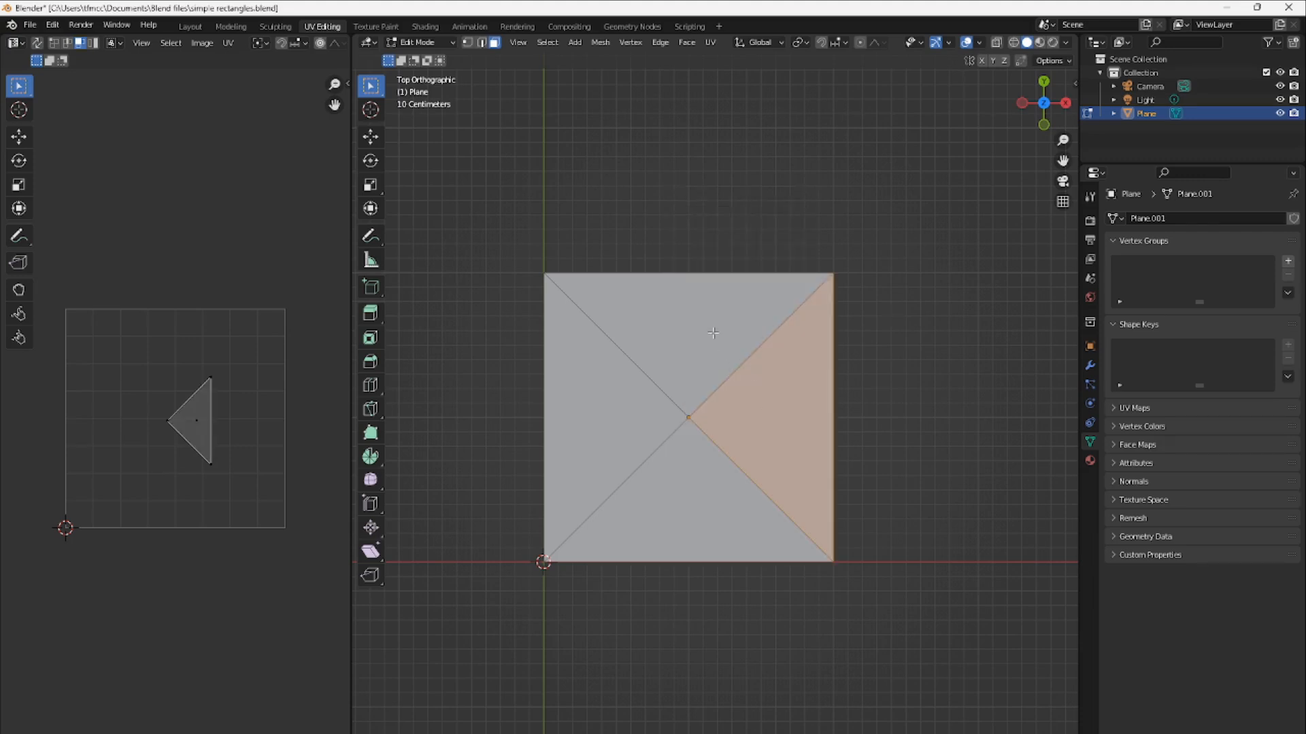
pyautogui.click(712, 332)
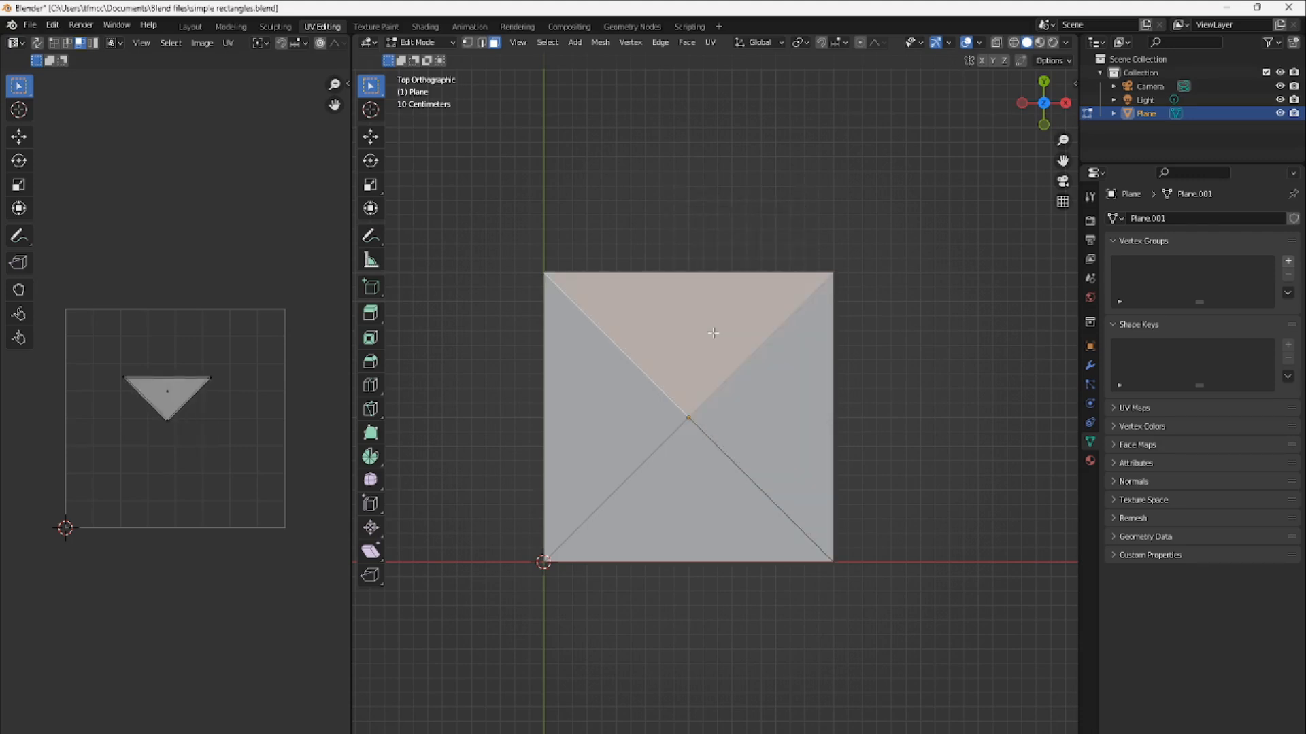
pyautogui.click(614, 432)
pyautogui.click(699, 499)
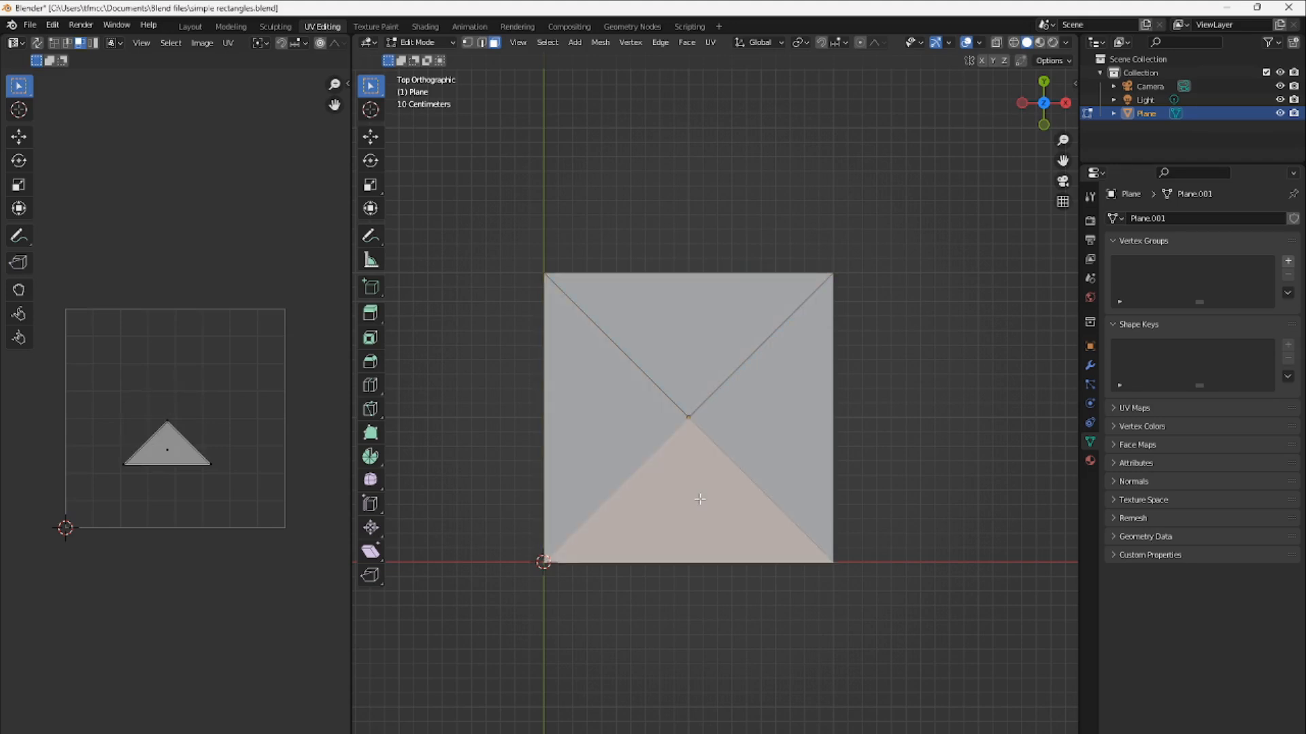
# Select the right-hand triangular face and test whether it moves separately, leaving it in its original place
pyautogui.click(706, 620)
pyautogui.click(727, 415)
pyautogui.press('g')
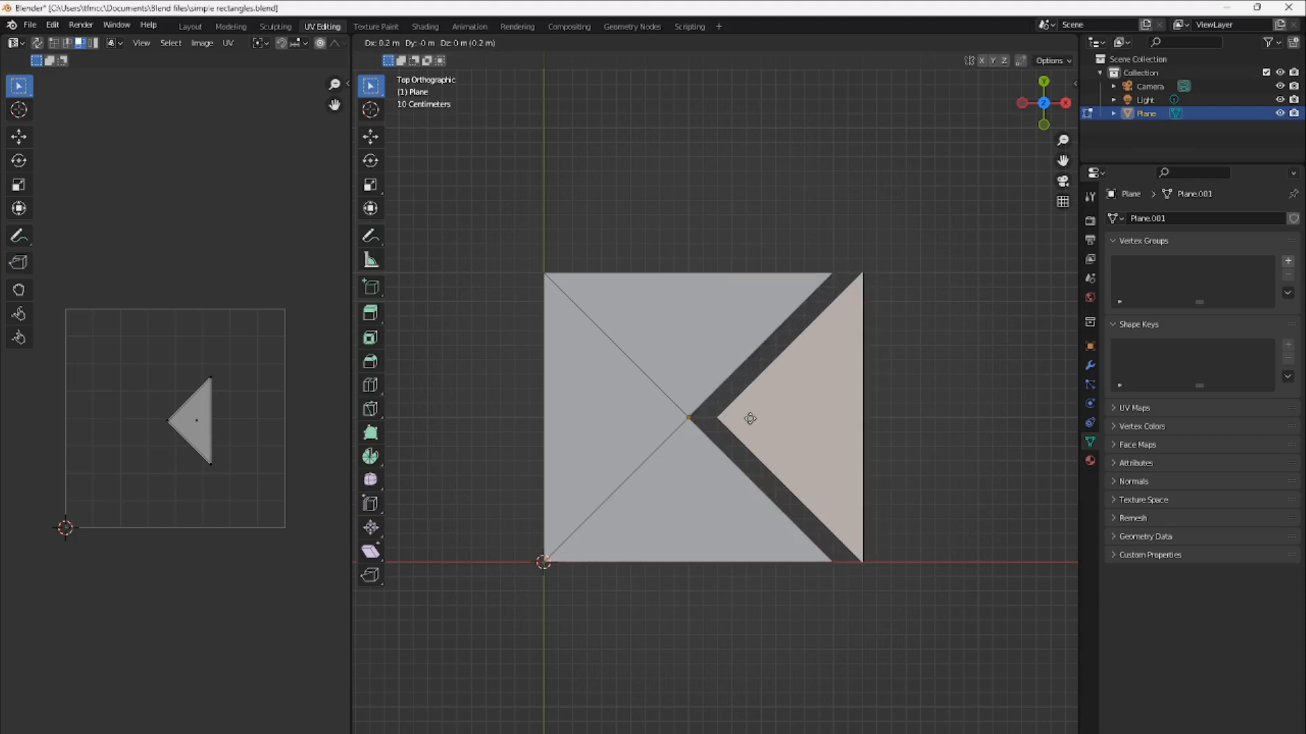
pyautogui.press('Escape')
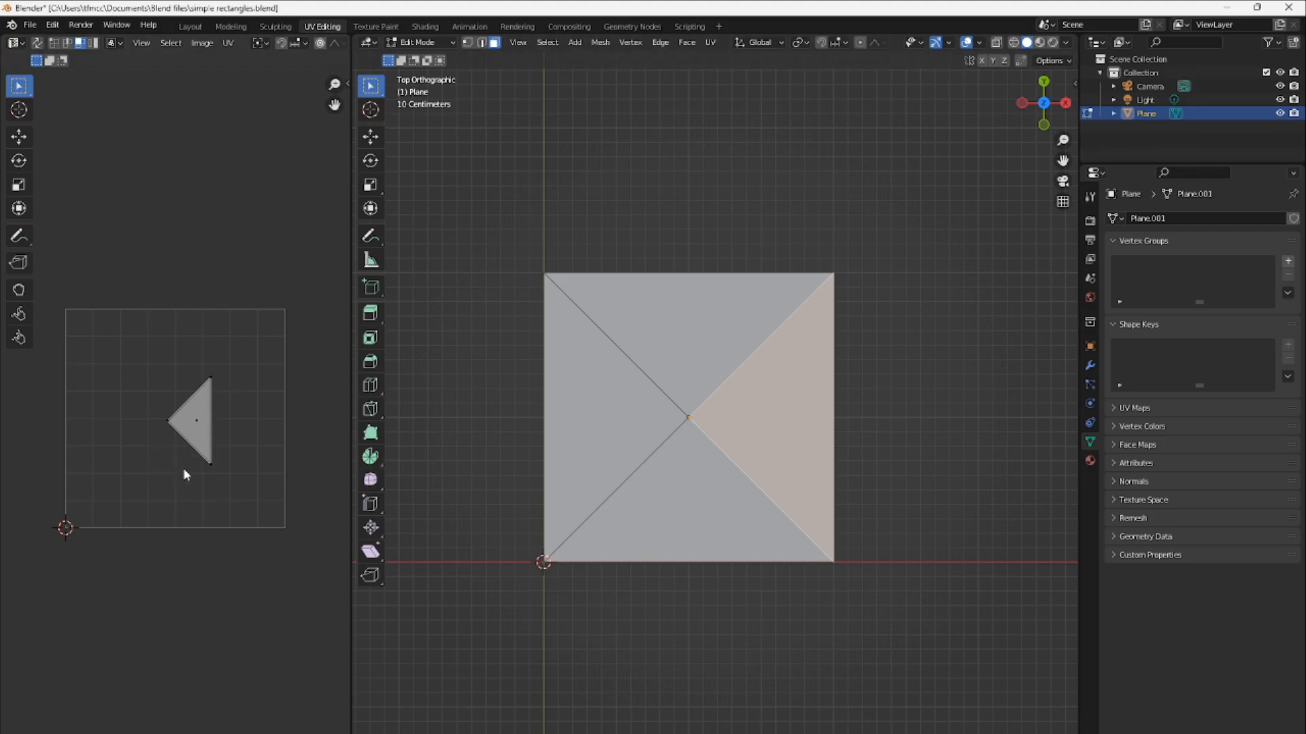
# Rotate the right-hand face's UV triangle to point upward and move it into the lower right corner of the UV square
pyautogui.click(196, 442)
pyautogui.press('r')
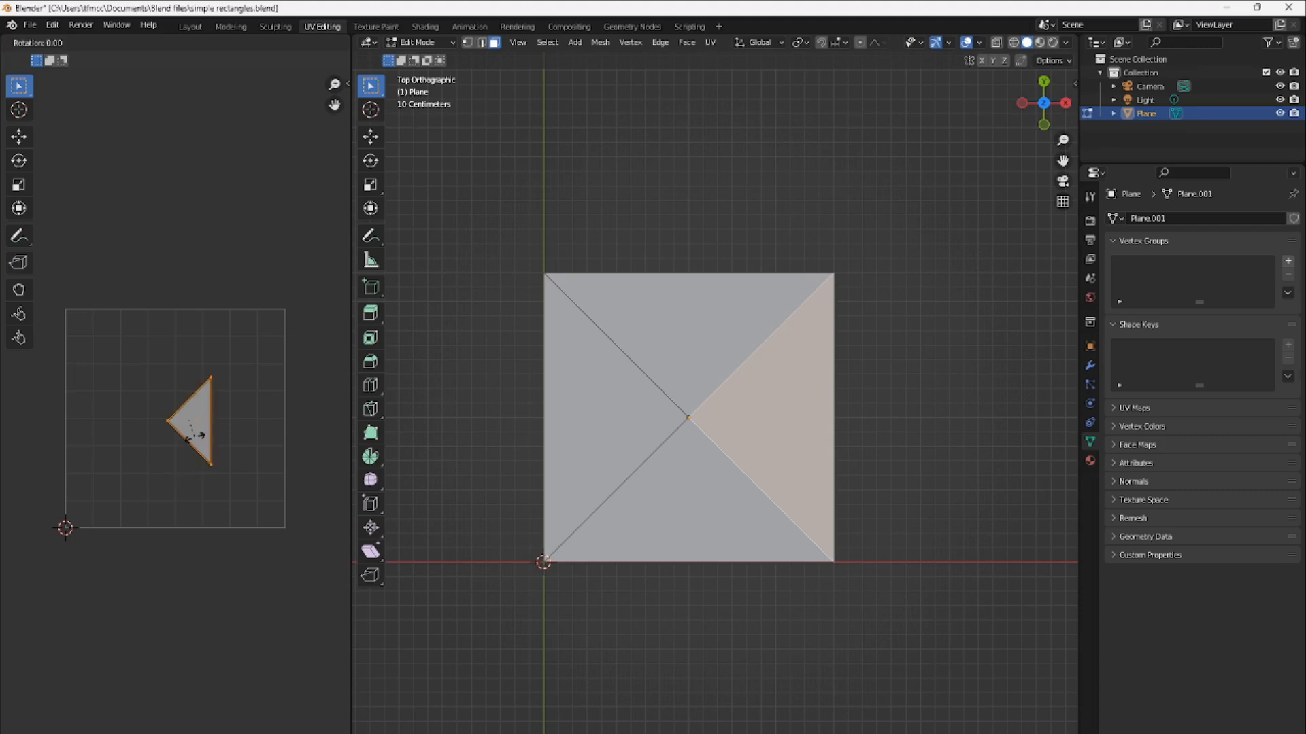
pyautogui.click(138, 438)
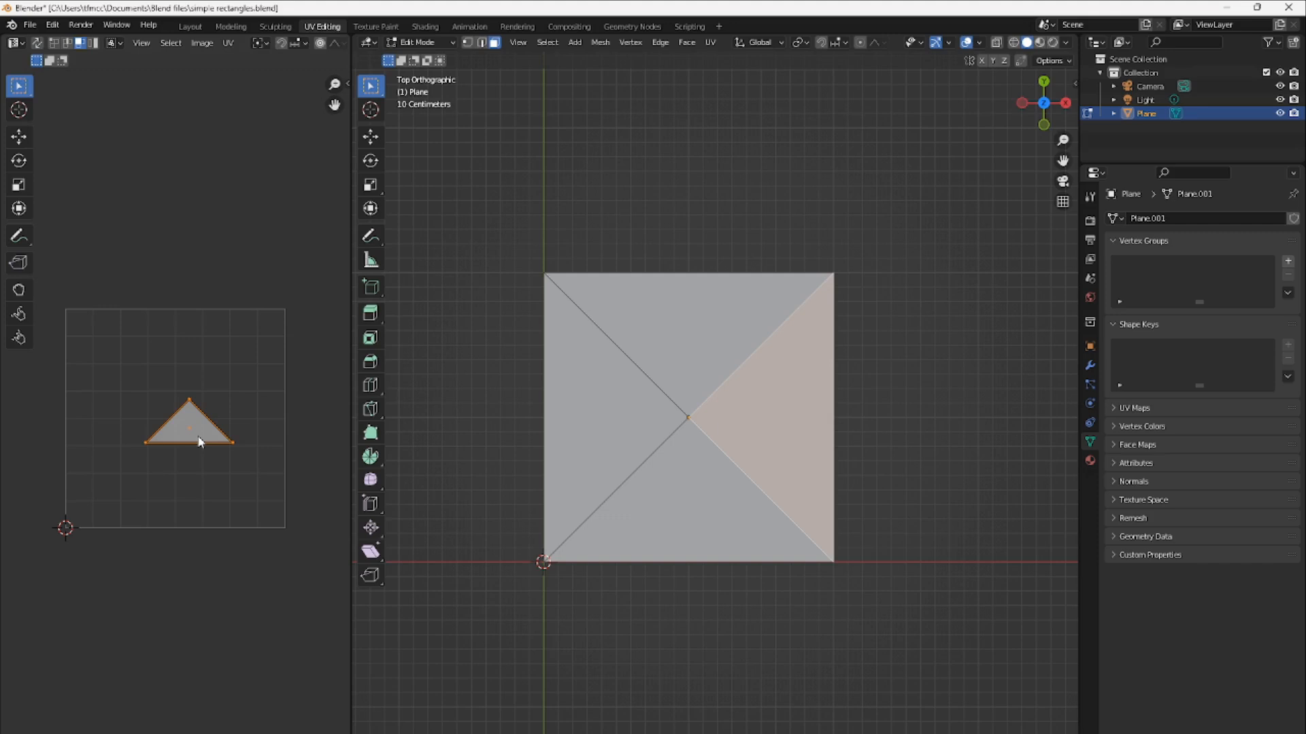
pyautogui.press('g')
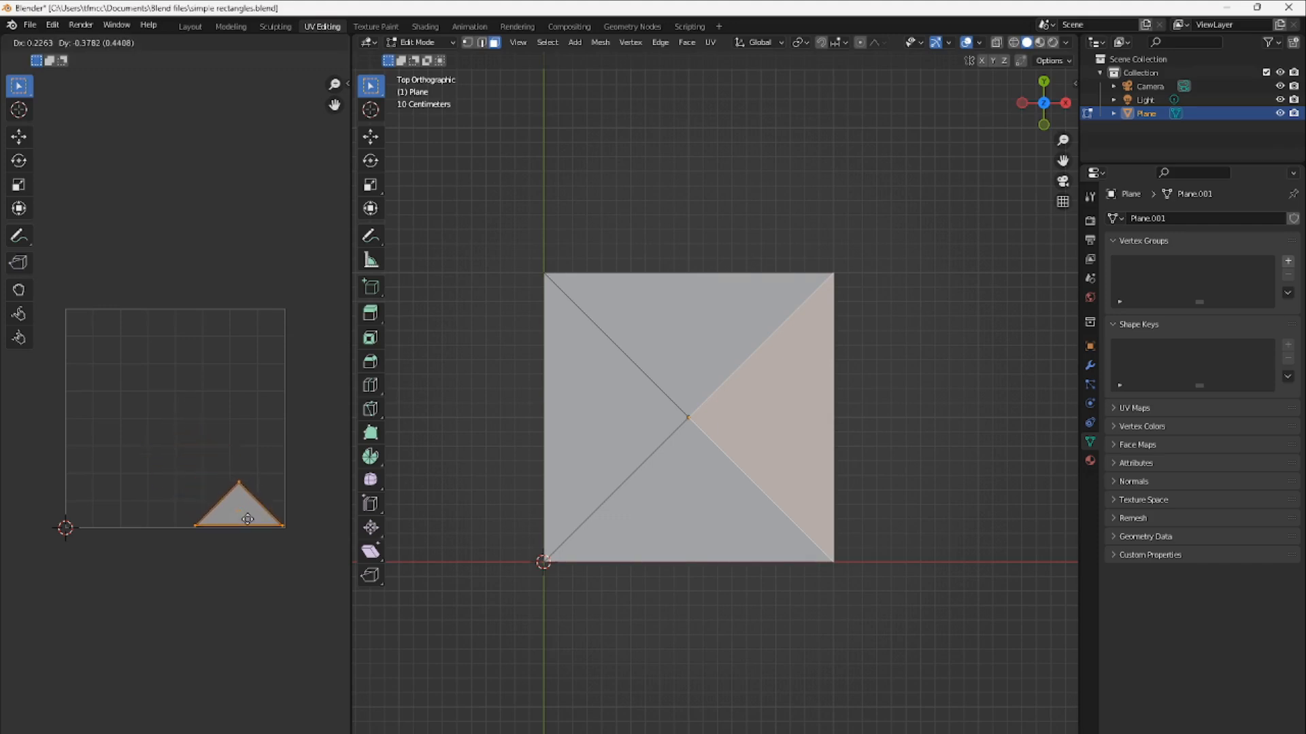
pyautogui.click(247, 519)
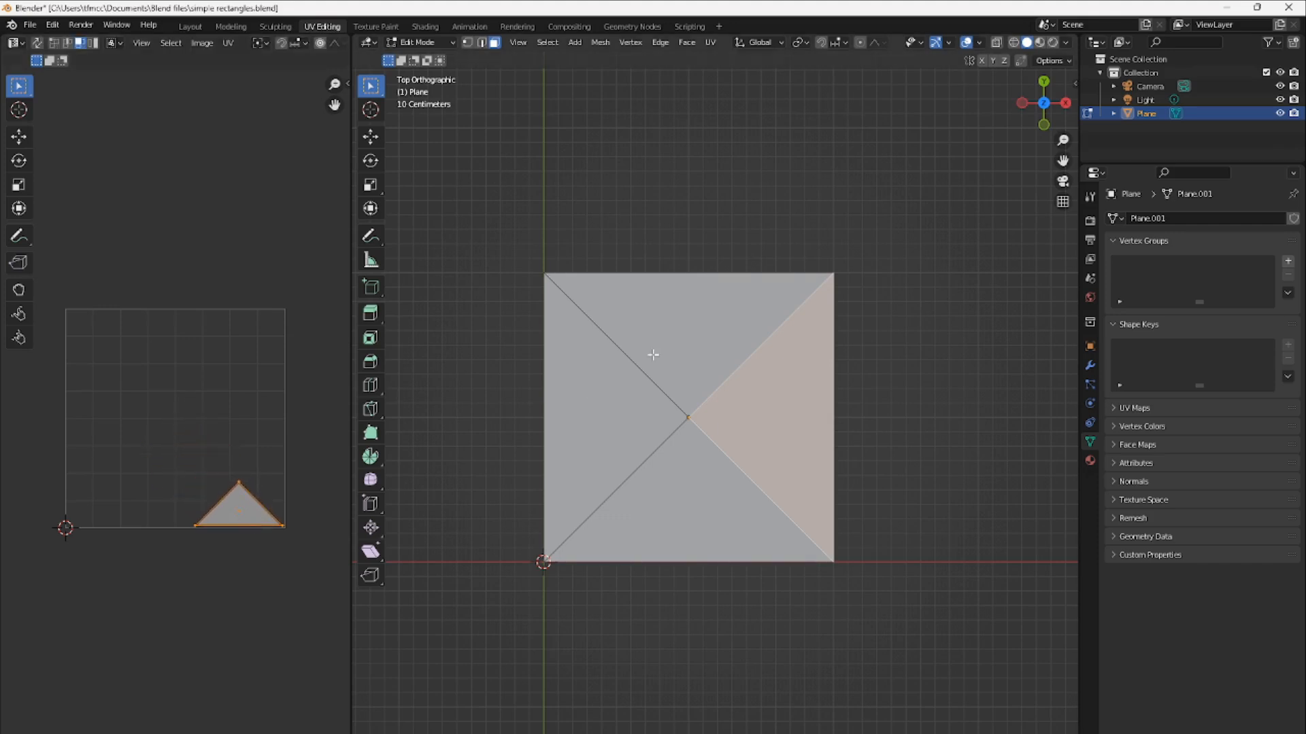
pyautogui.click(715, 487)
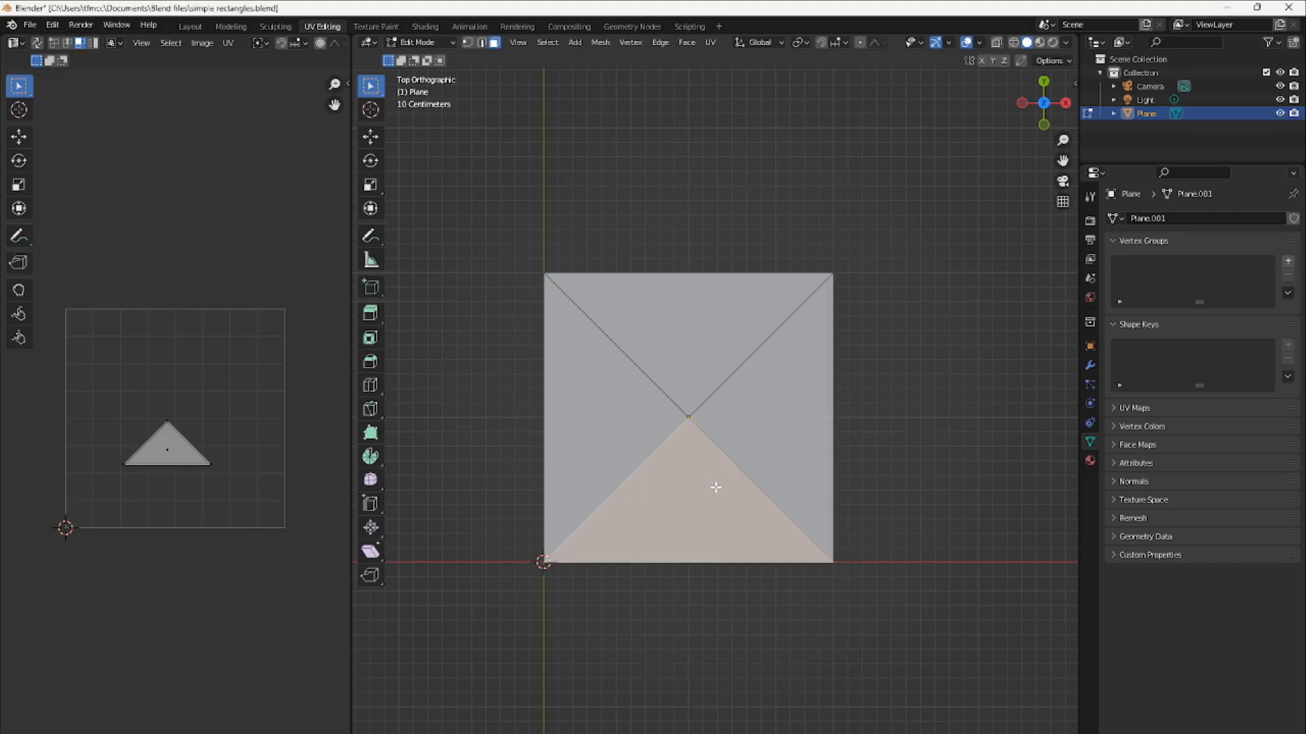
pyautogui.press('g')
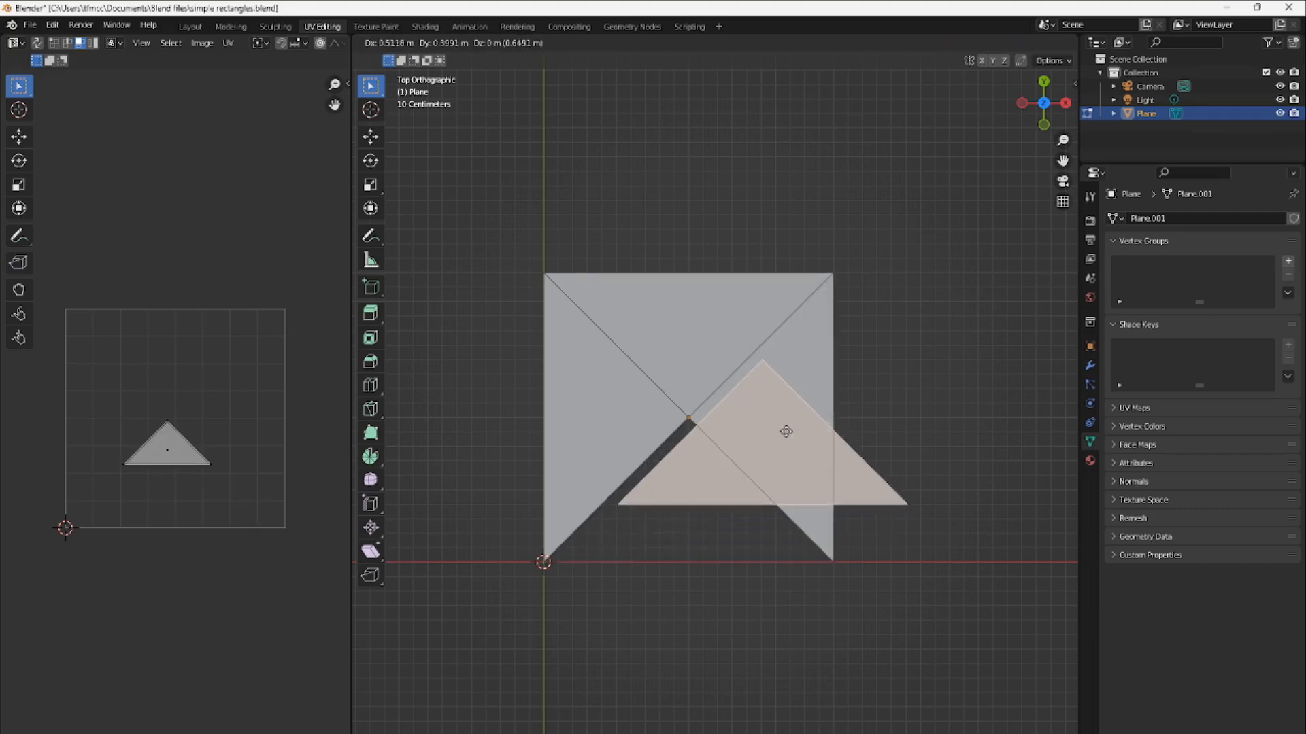
pyautogui.press('Escape')
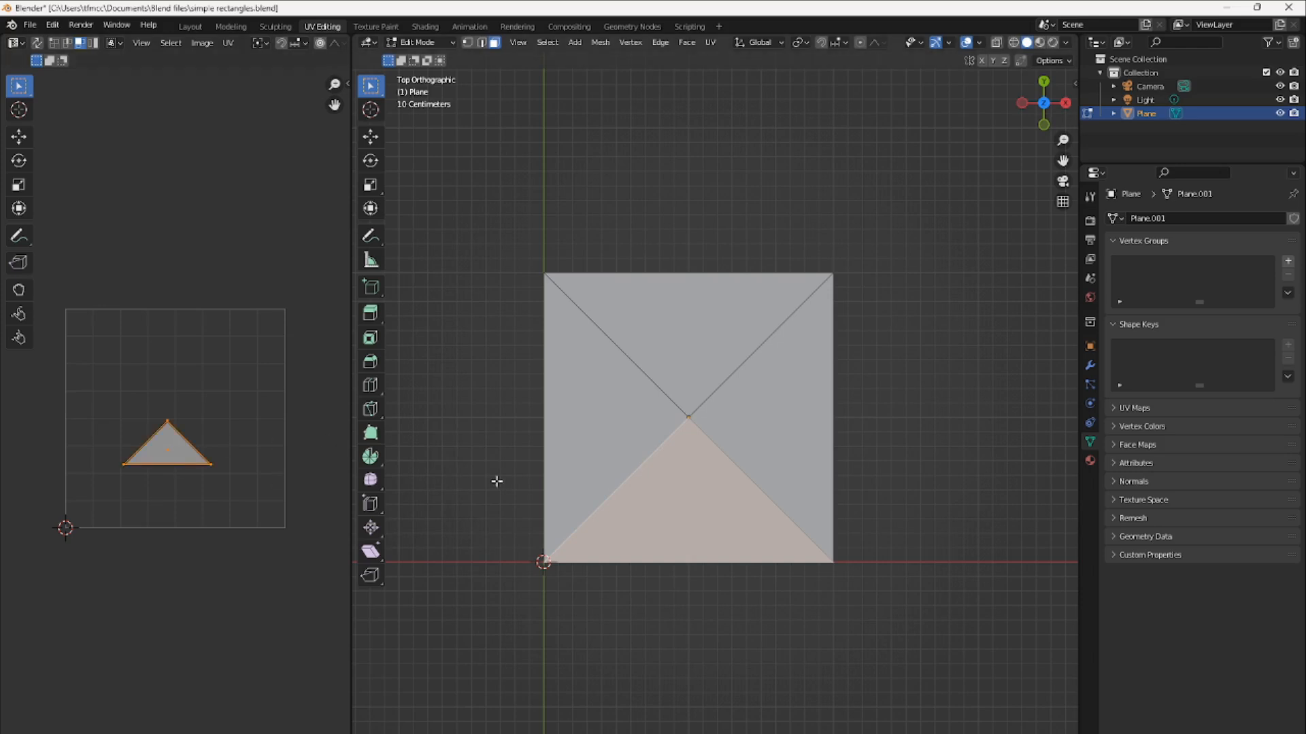
# Show the UVs of all faces and move the lower face's UV triangle beside the first one on the UV square's bottom edge
pyautogui.moveTo(504, 594); pyautogui.dragTo(938, 230)
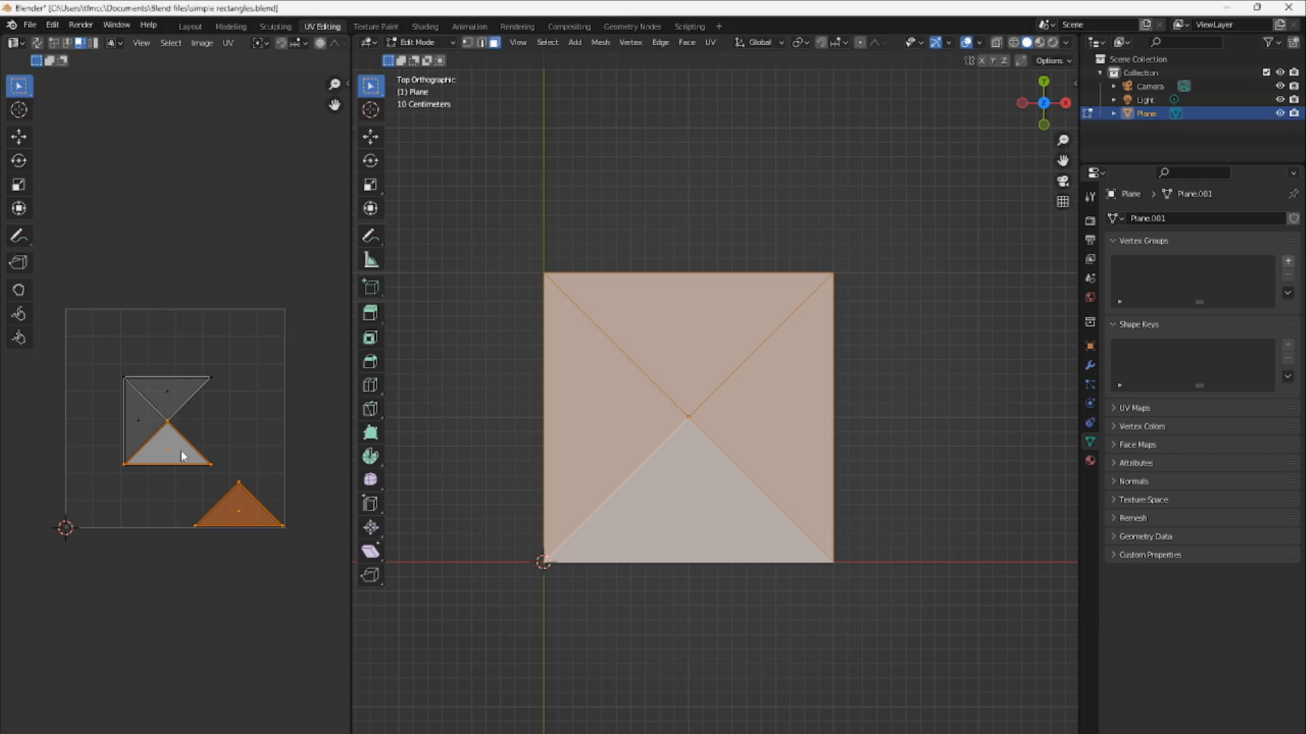
pyautogui.press('g')
pyautogui.rightClick(169, 489)
pyautogui.click(182, 562)
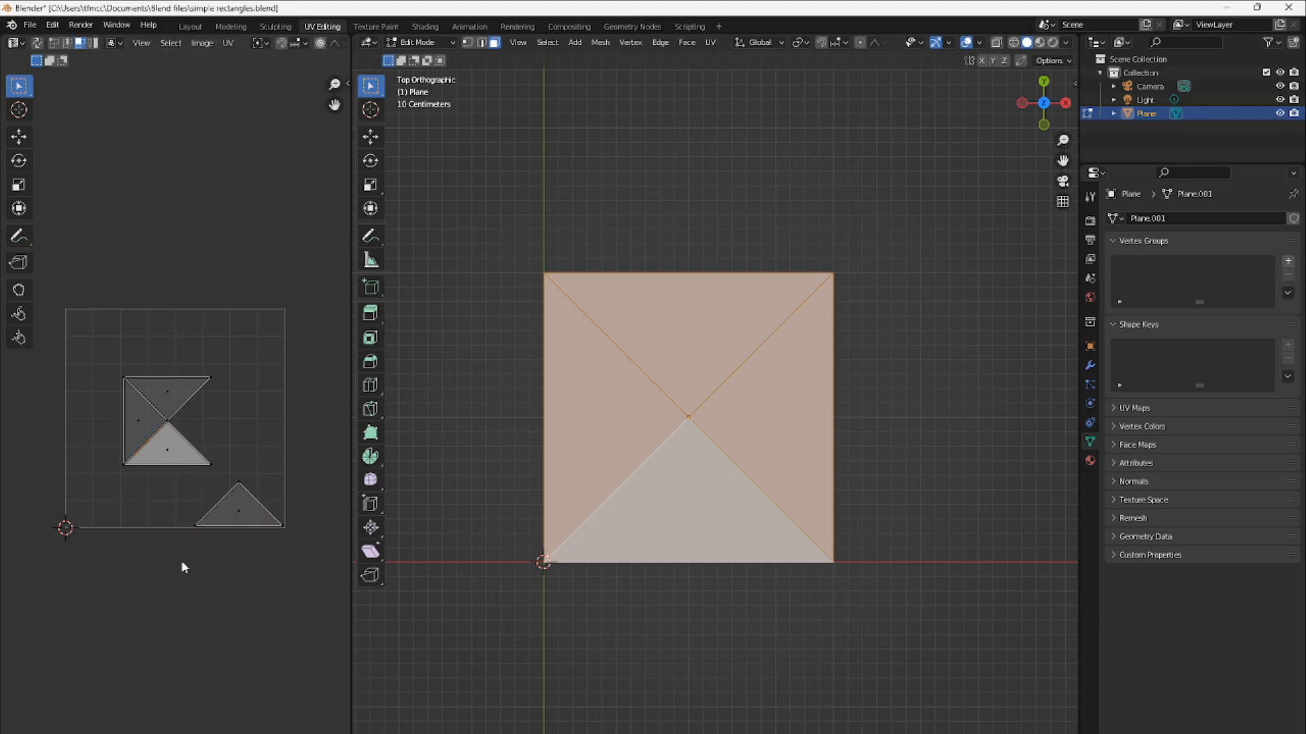
pyautogui.press('g')
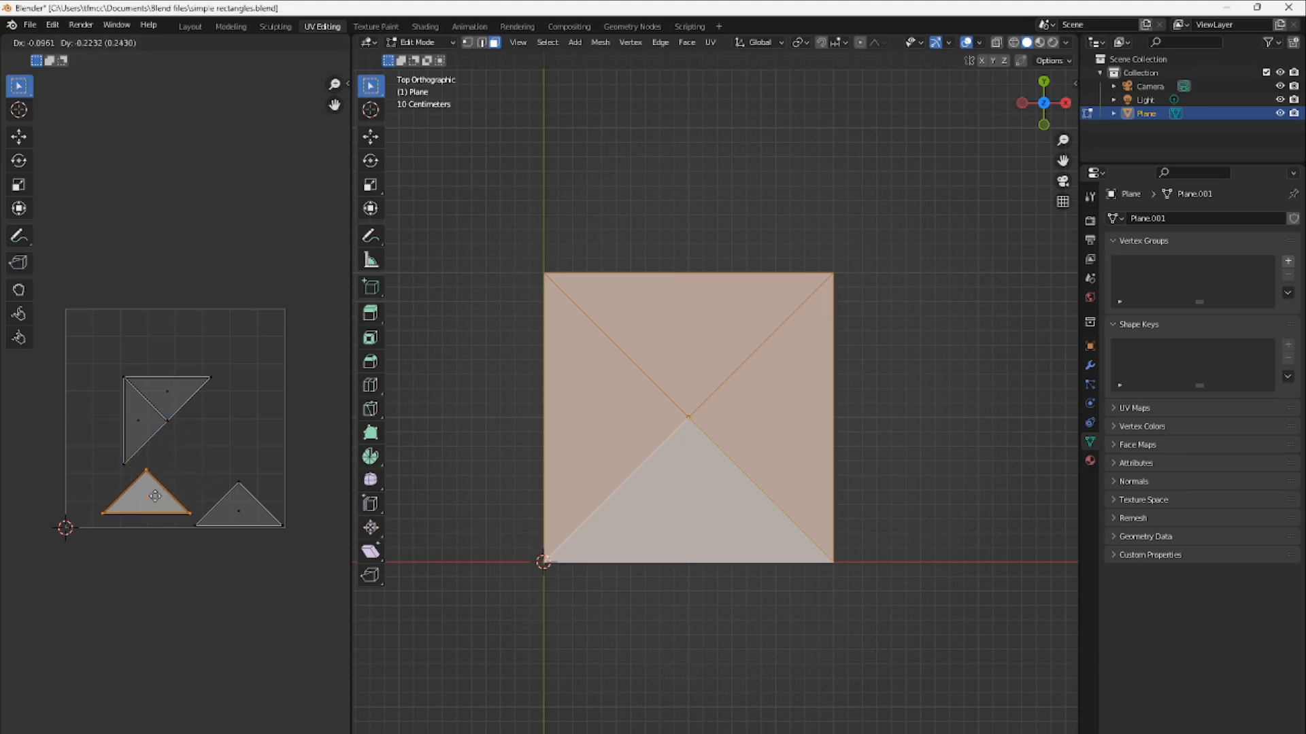
pyautogui.click(157, 506)
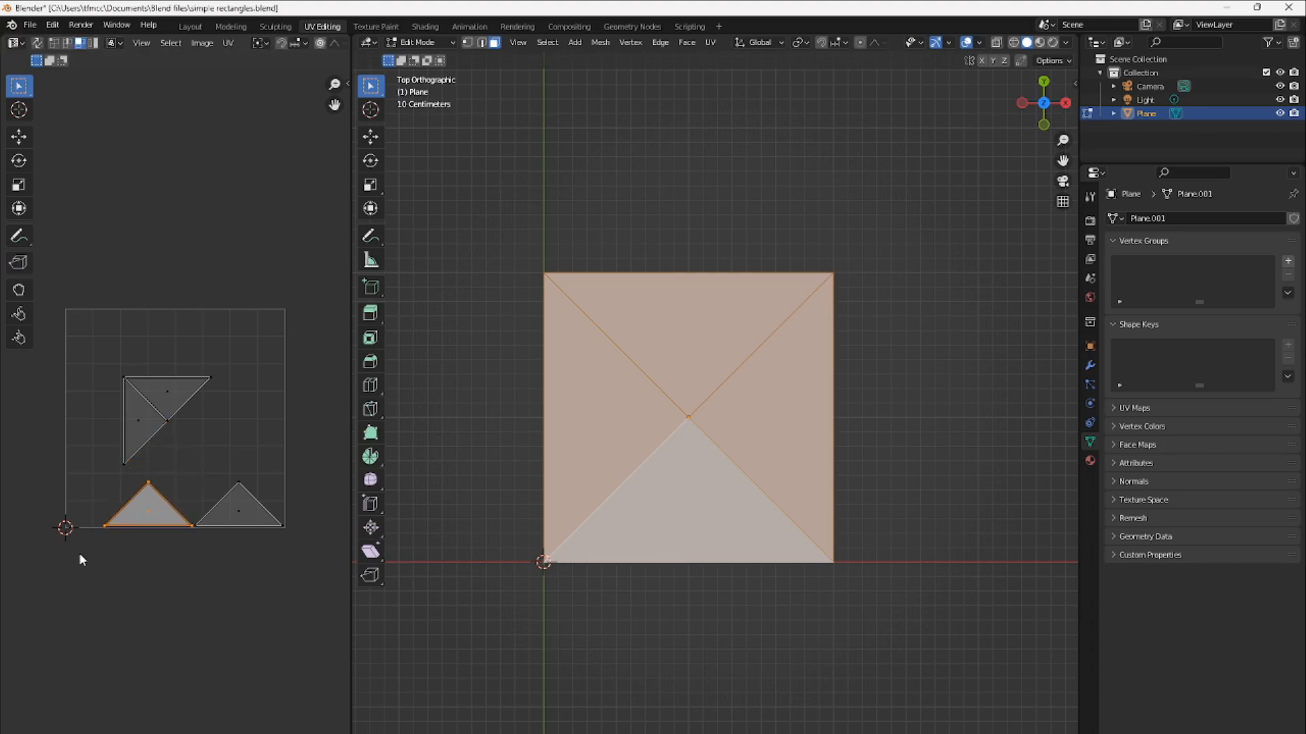
# Move both bottom-edge UV triangles together about 0.43 to the right along X
pyautogui.moveTo(79, 553); pyautogui.dragTo(296, 471)
pyautogui.press('g')
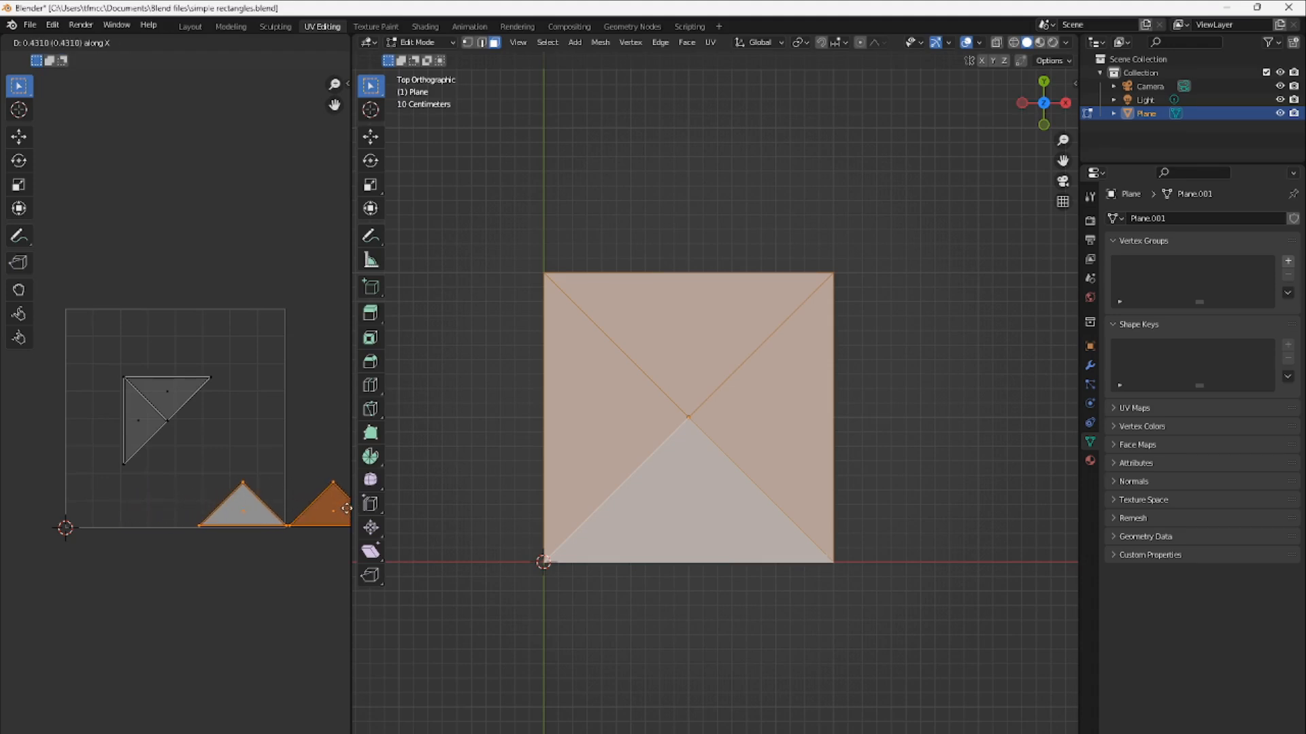
pyautogui.click(348, 515)
# Rotate the left-hand face's UV triangle to point upward and place it at the left end of the bottom row
pyautogui.click(155, 422)
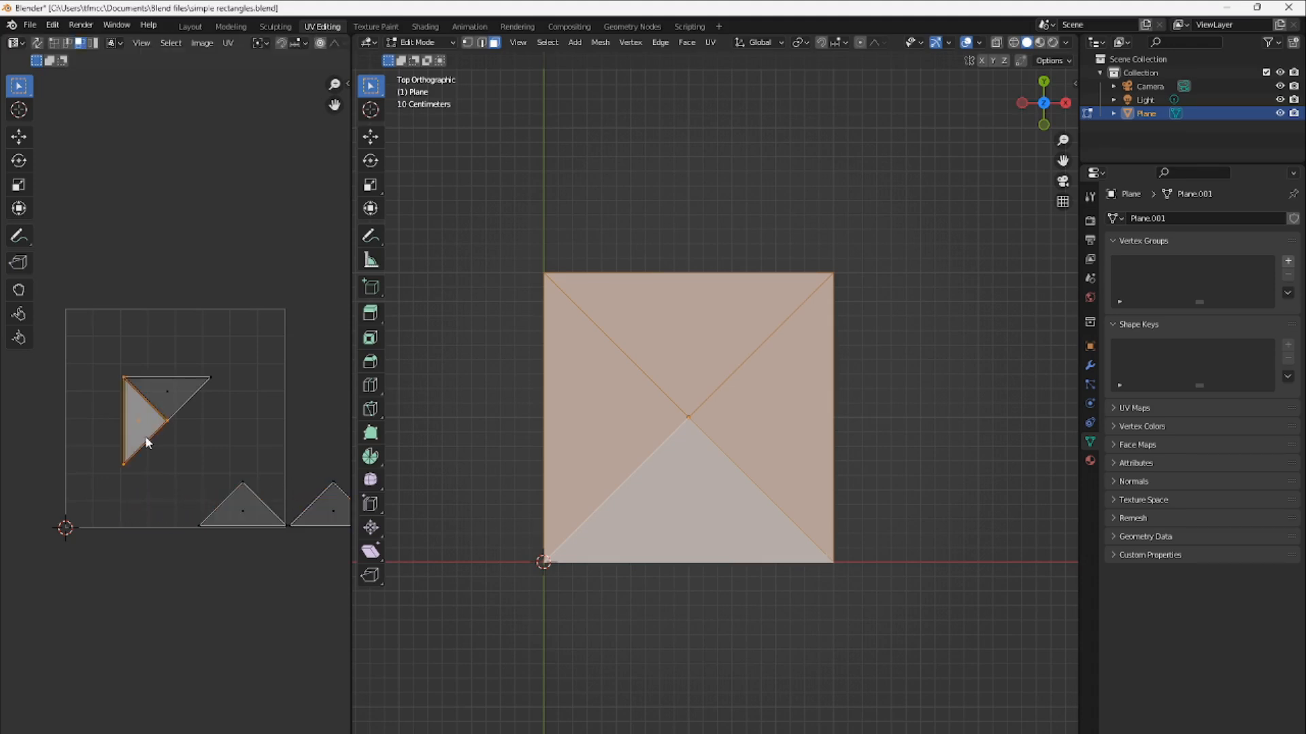
pyautogui.press('r')
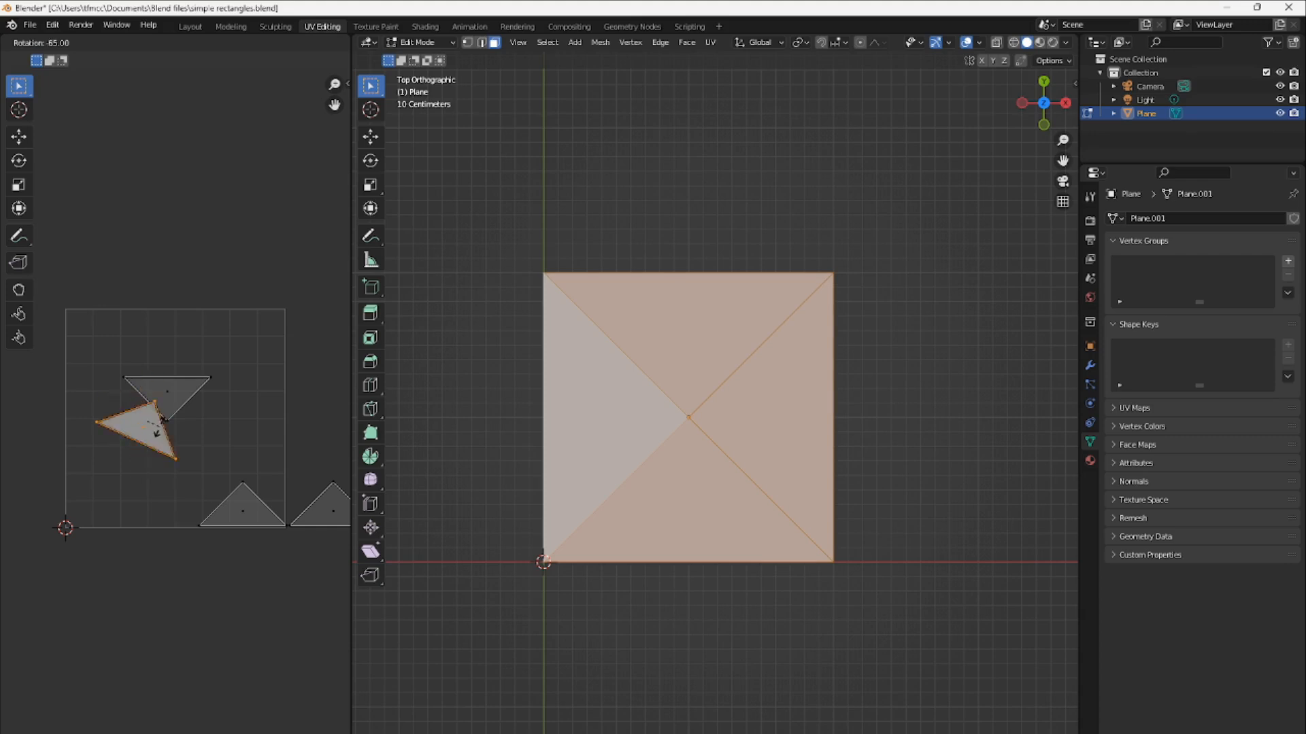
pyautogui.click(151, 441)
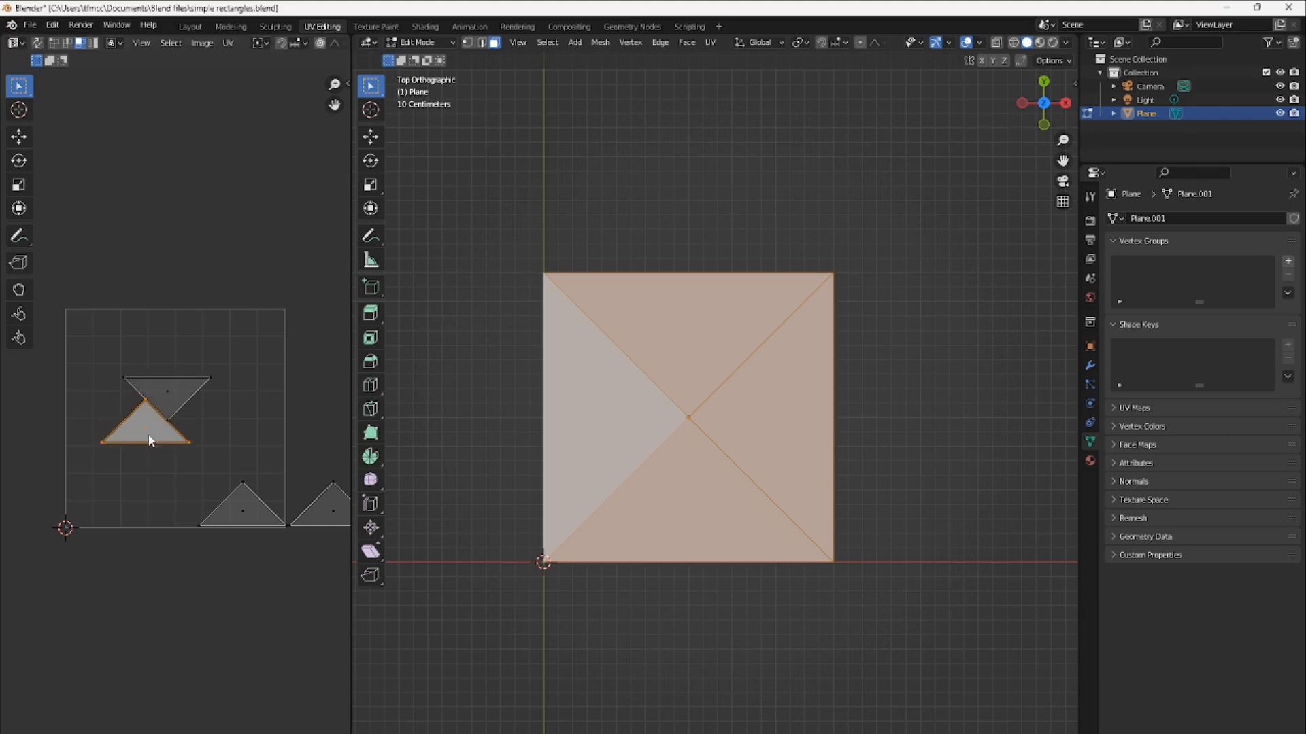
pyautogui.press('g')
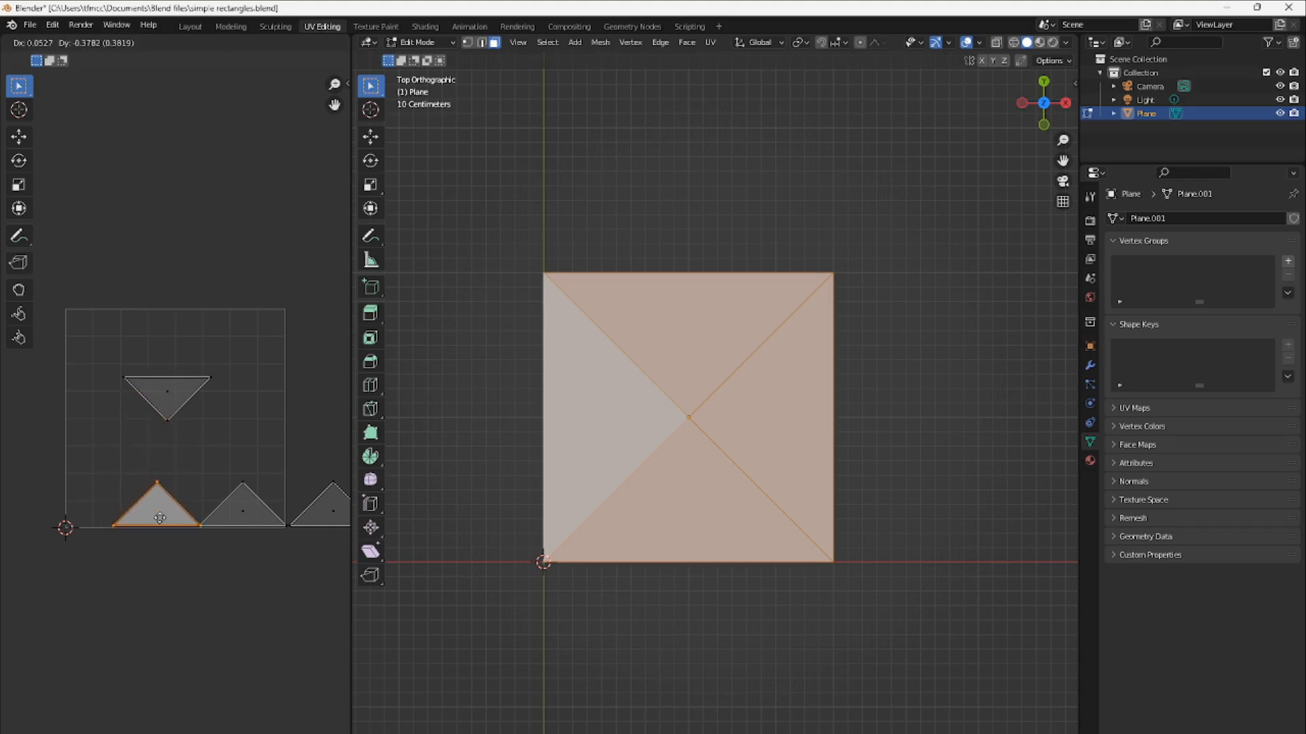
pyautogui.click(156, 518)
# Rotate the upper face's UV triangle to point upward and place it at the left end of the bottom row
pyautogui.click(169, 396)
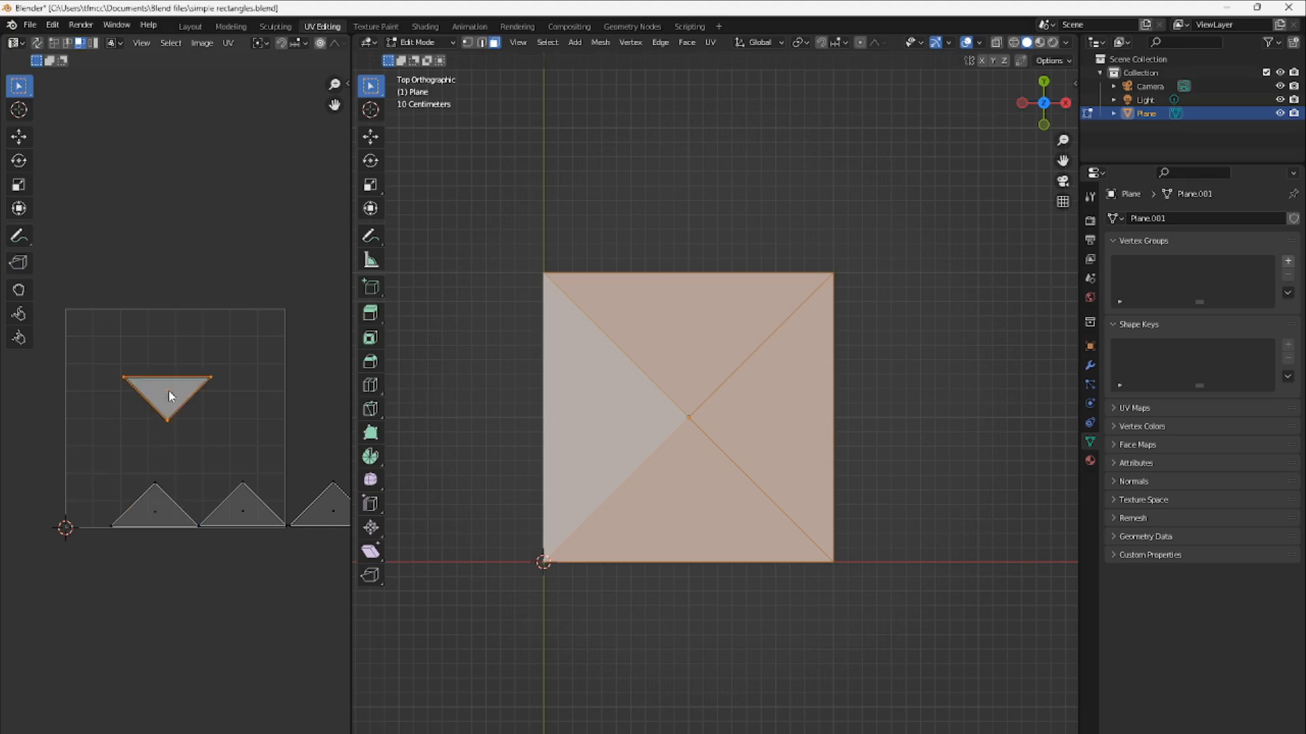
pyautogui.press('r')
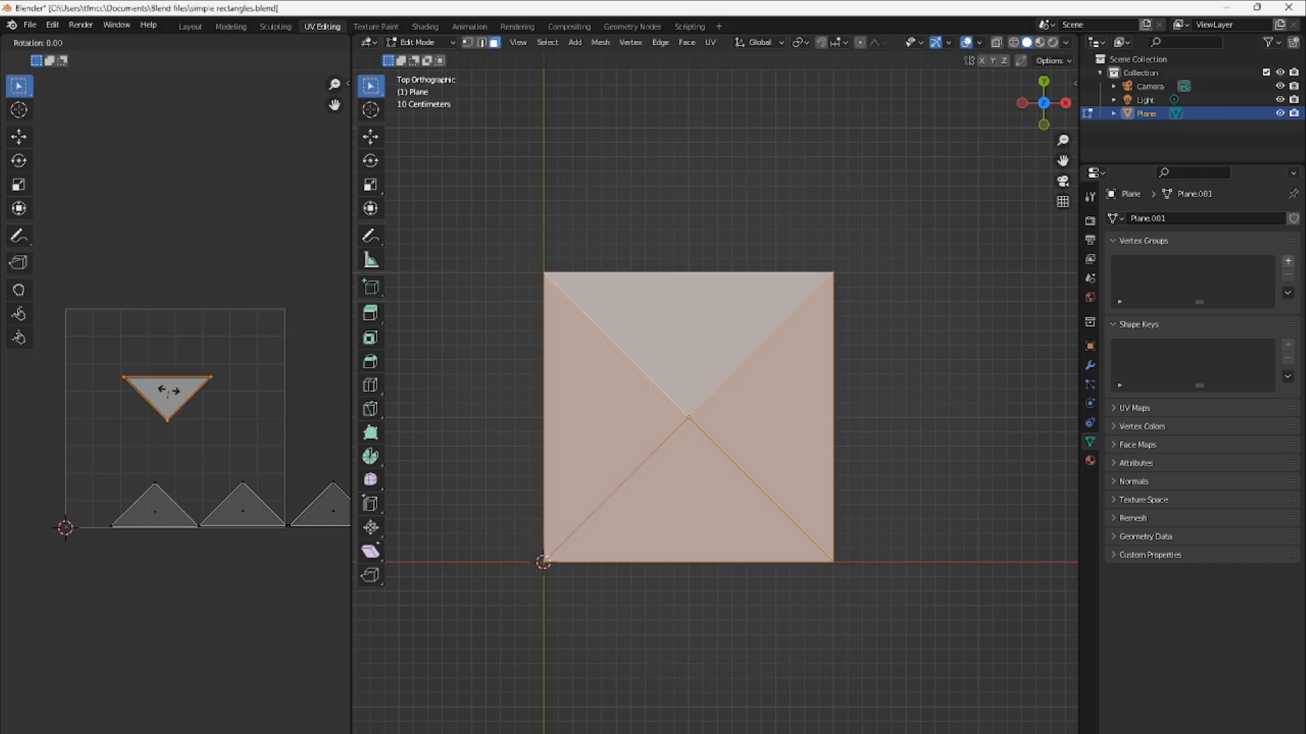
pyautogui.click(162, 442)
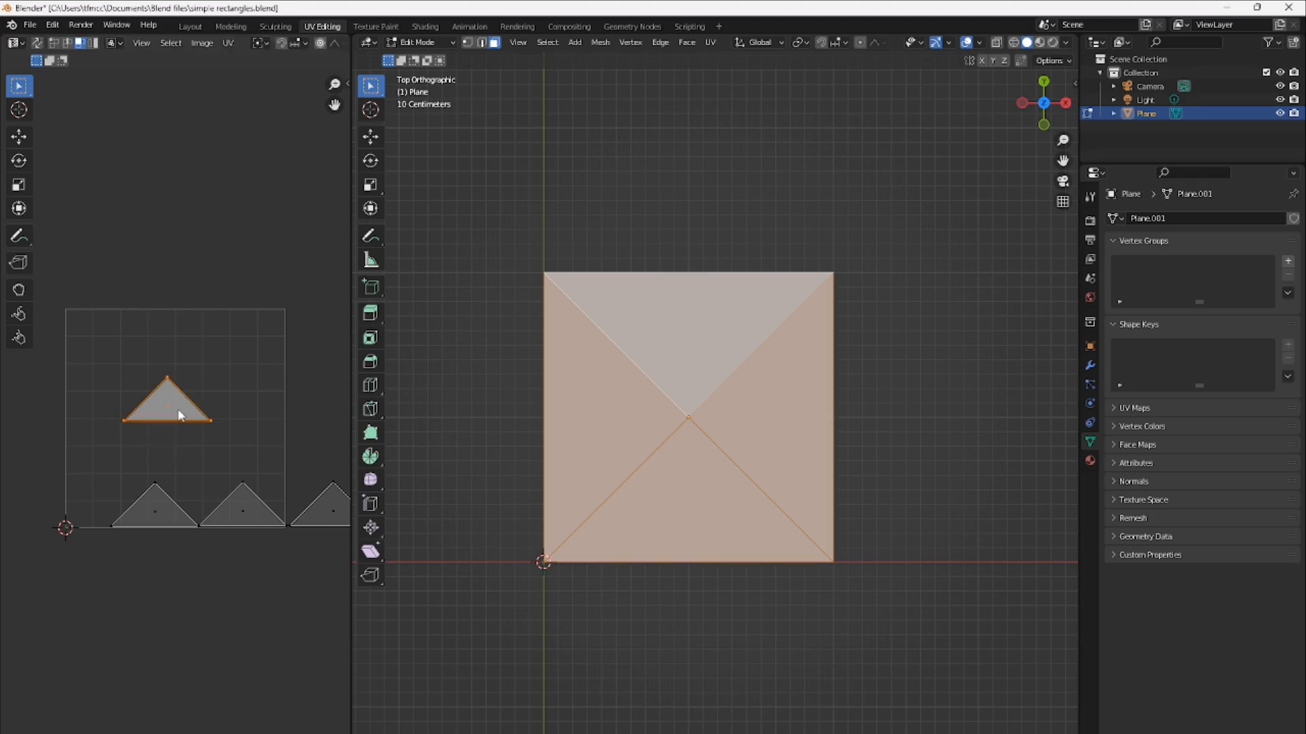
pyautogui.press('g')
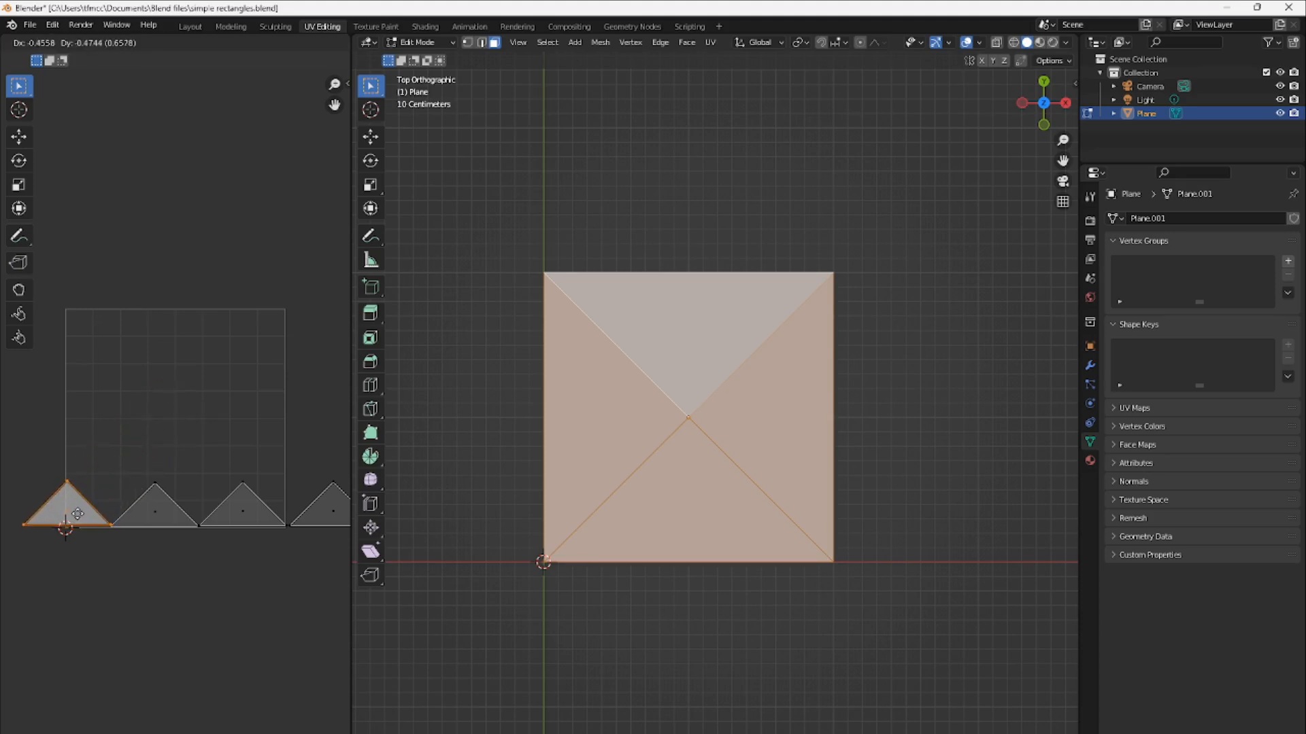
pyautogui.click(76, 521)
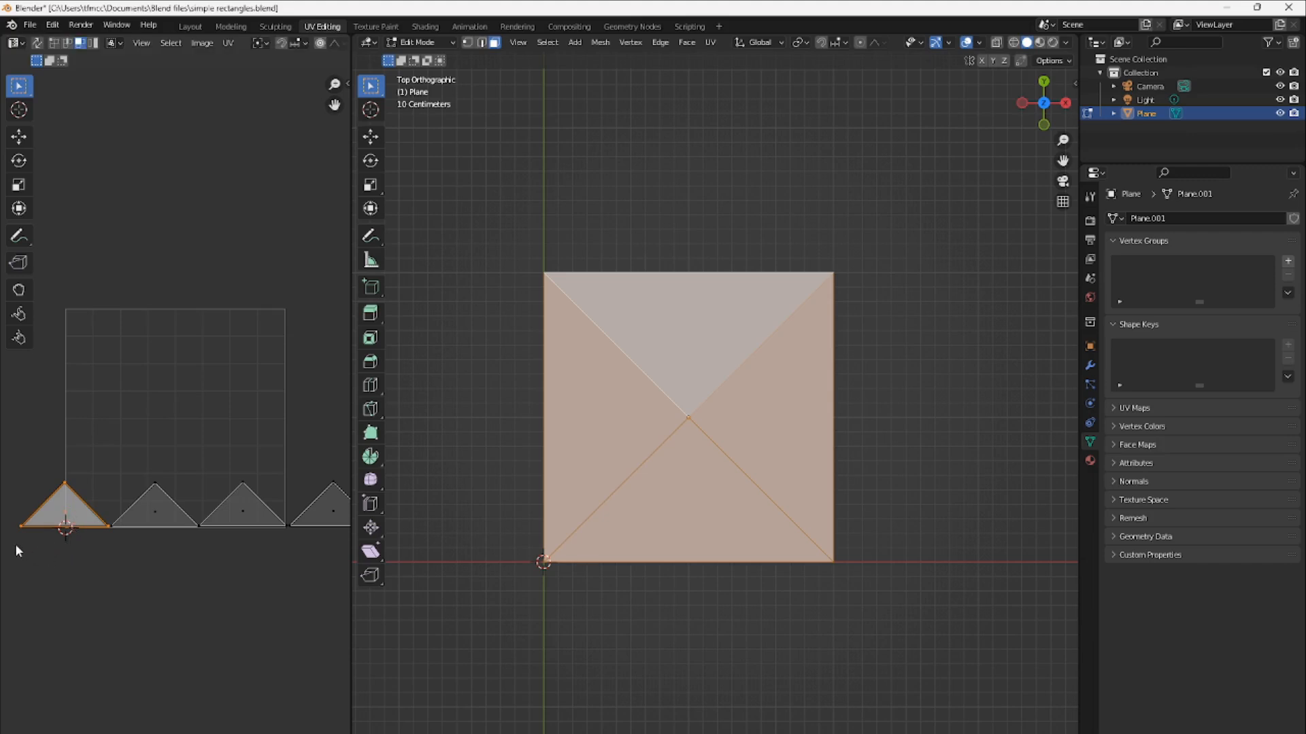
# Scale all four UV triangles down together, fit them along the UV square's bottom edge, and shrink them once more by 0.95
pyautogui.moveTo(11, 546); pyautogui.dragTo(419, 455)
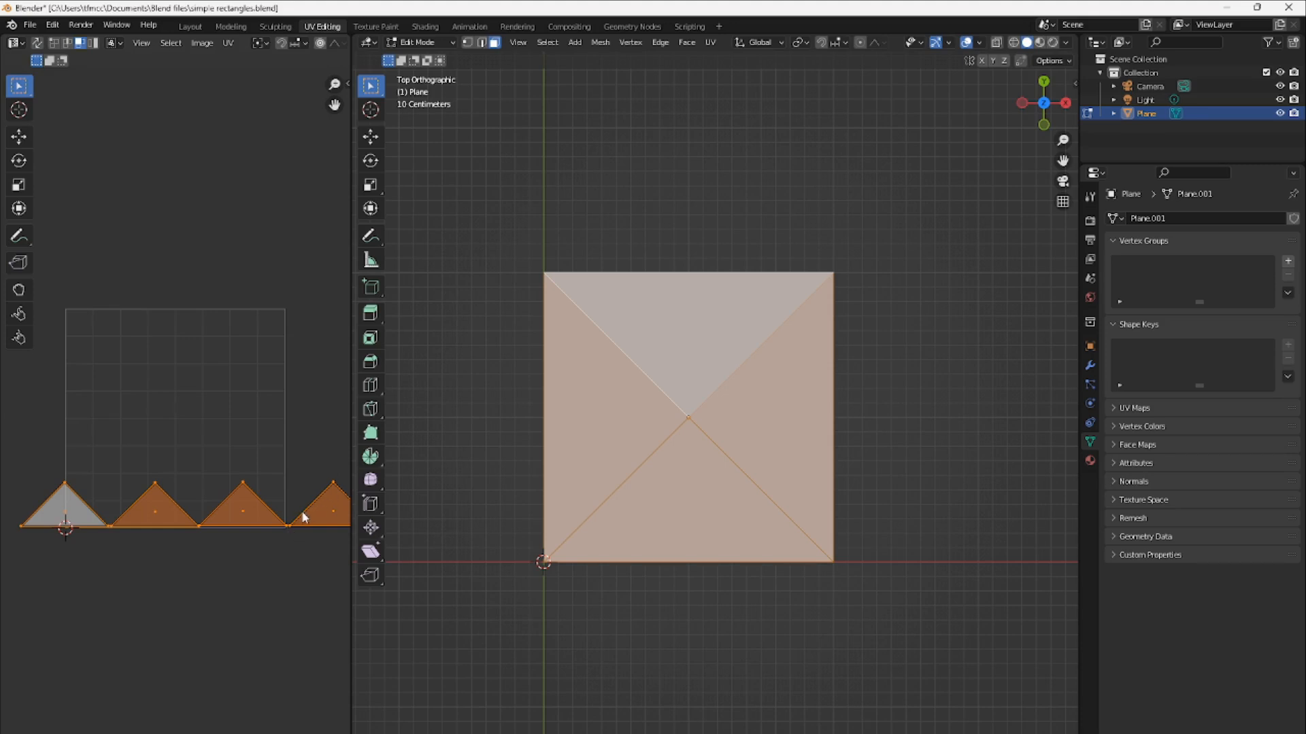
pyautogui.press('s')
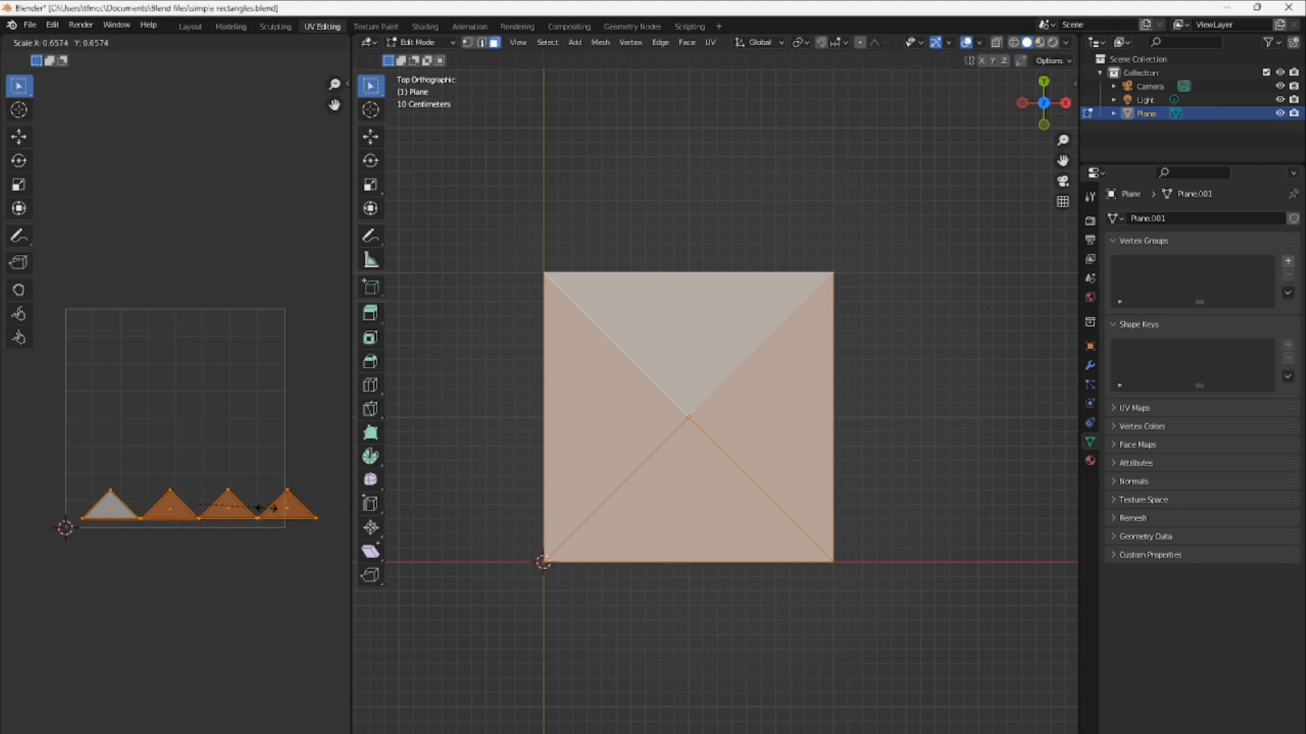
pyautogui.click(265, 514)
pyautogui.press('g')
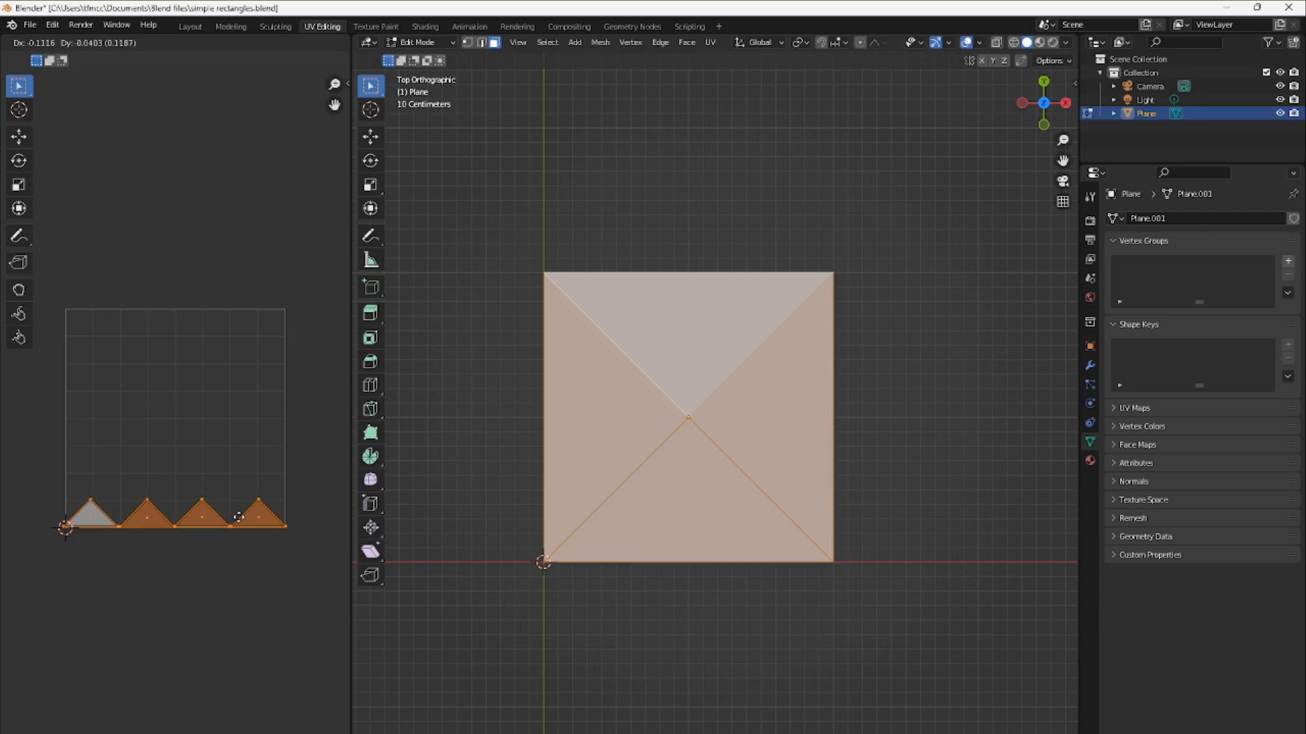
pyautogui.click(245, 520)
pyautogui.press('s')
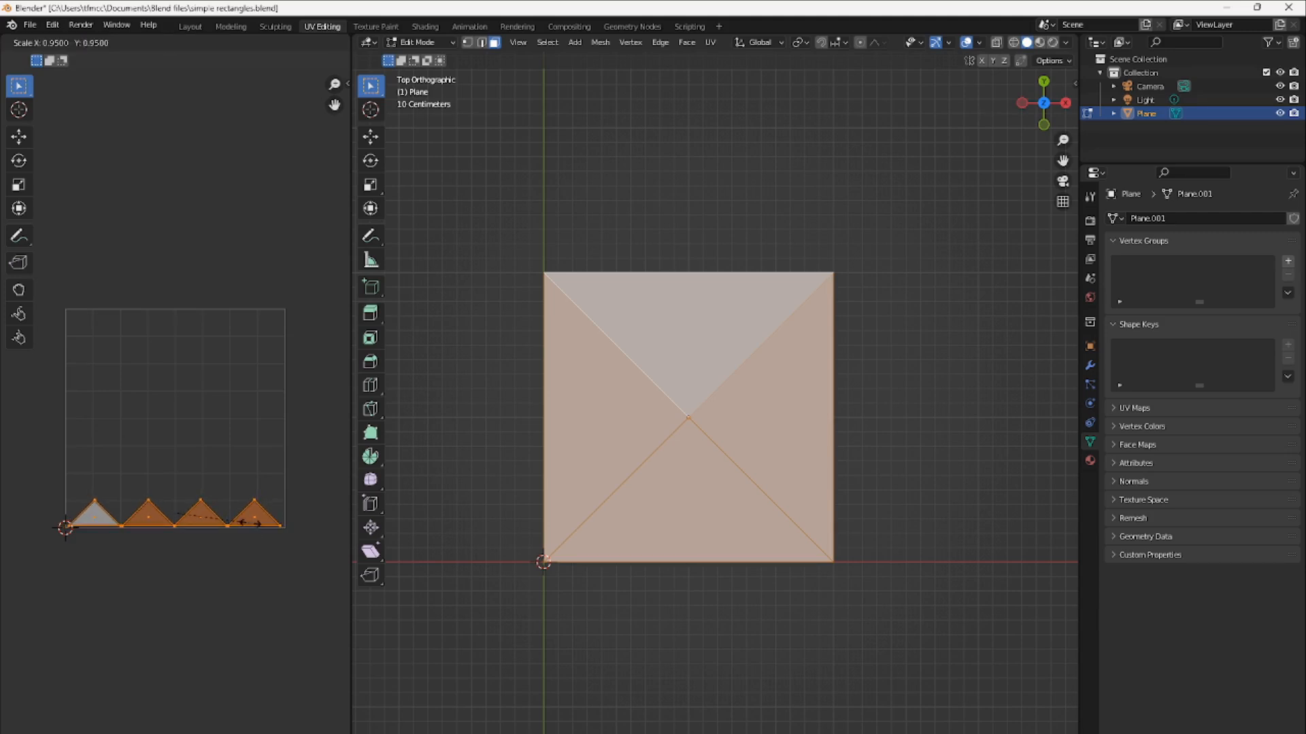
pyautogui.click(250, 522)
pyautogui.click(285, 569)
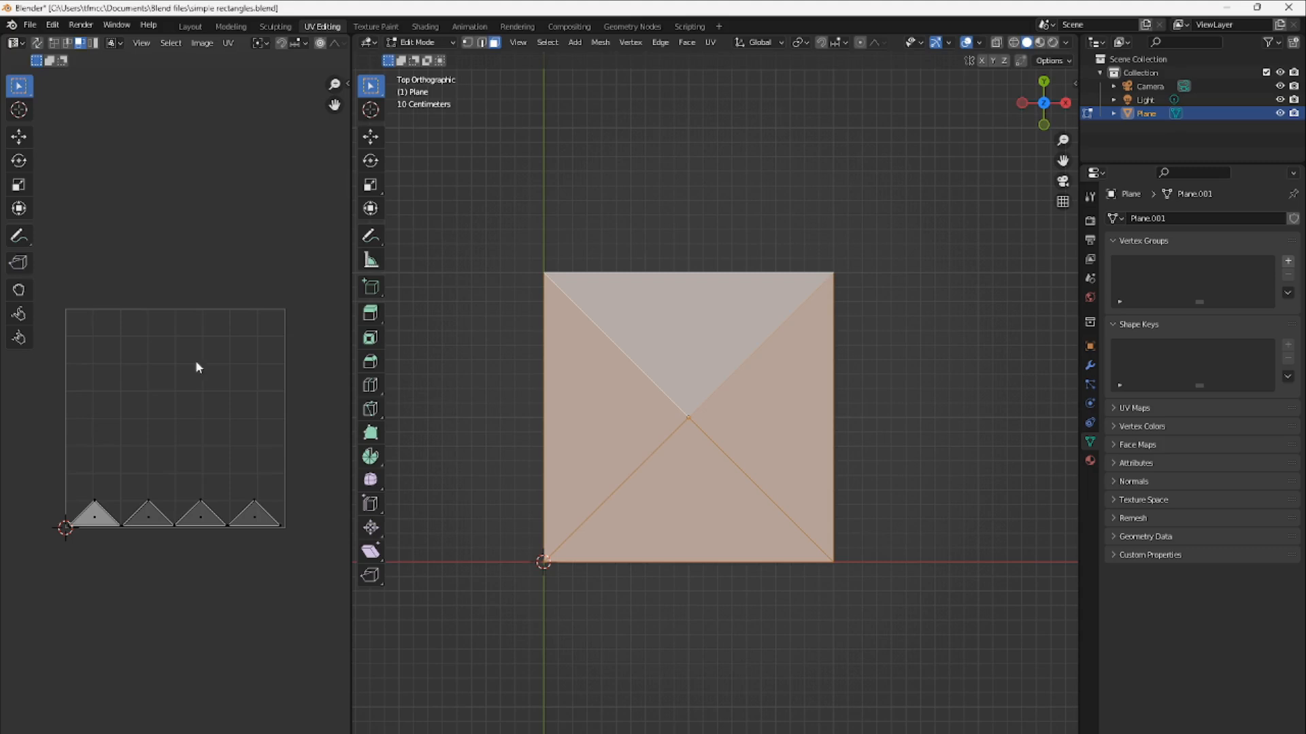
# Save the Blender file and export the selected plane as one square.fbx to the Meshes folder
pyautogui.click(31, 25)
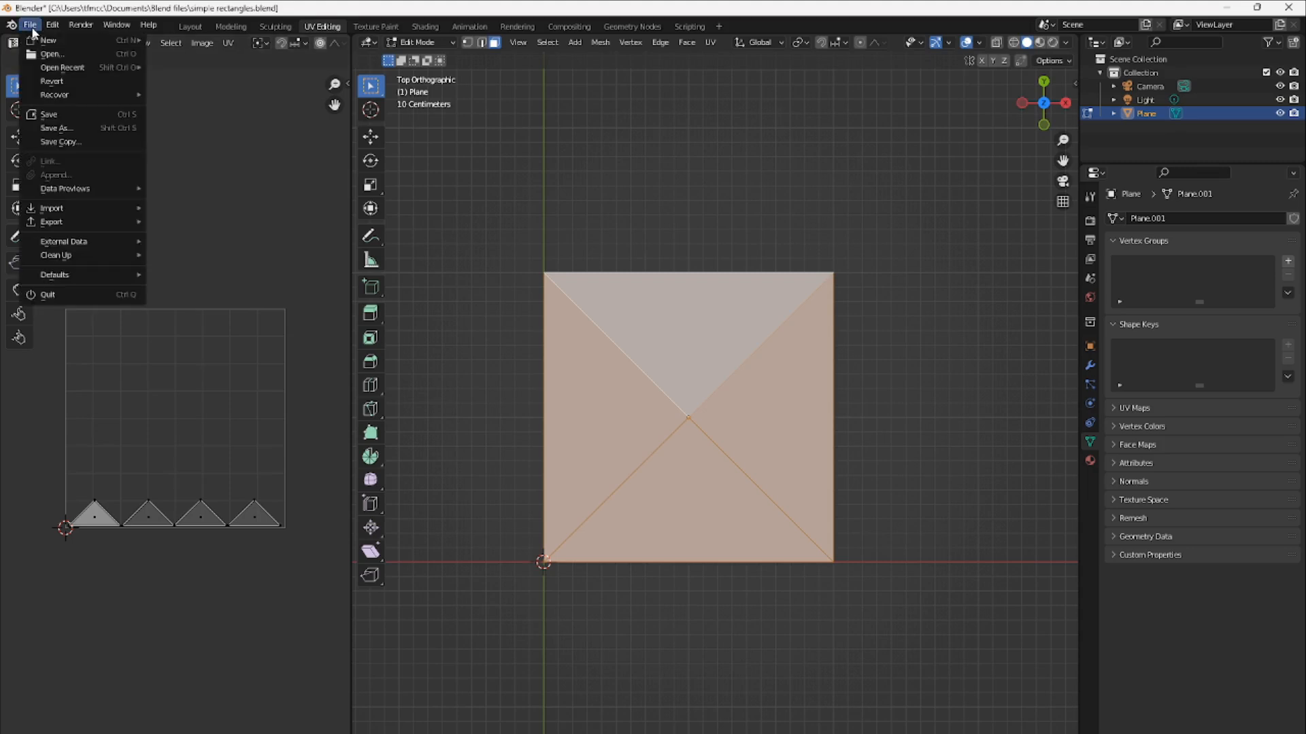
pyautogui.click(49, 114)
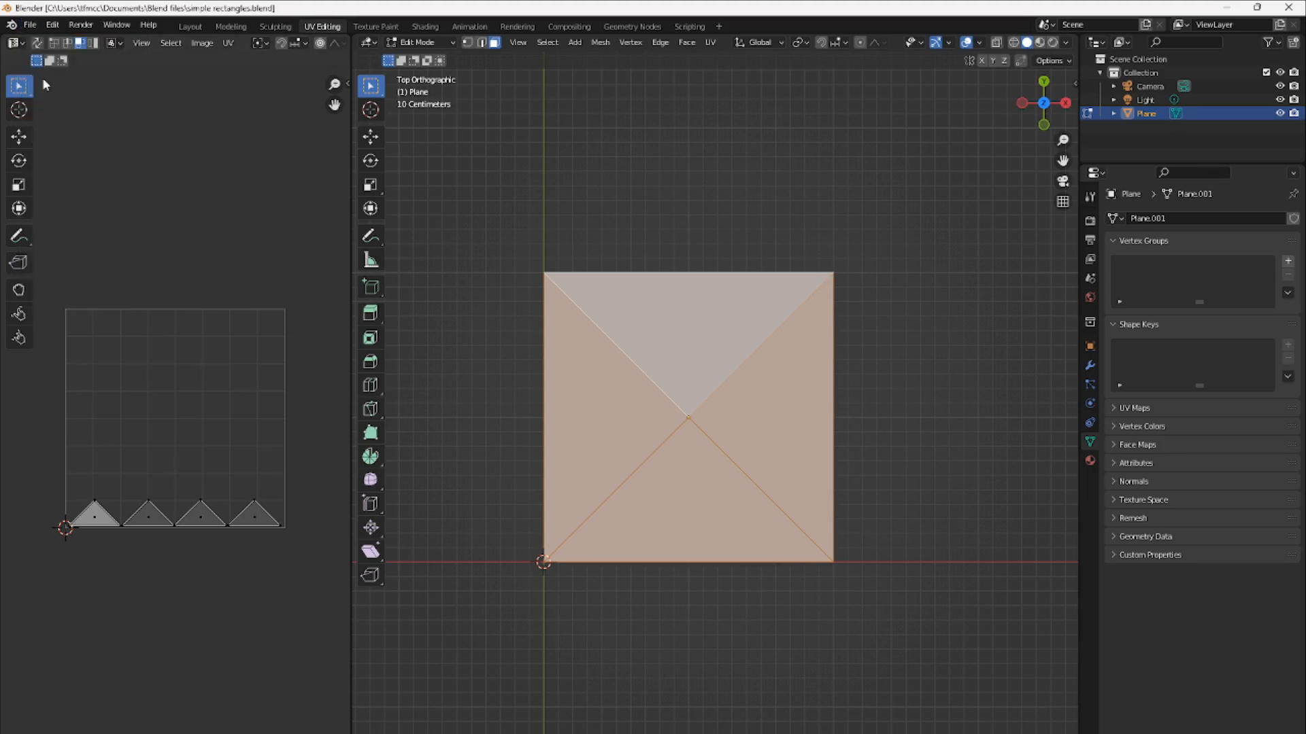
pyautogui.click(28, 24)
pyautogui.moveTo(85, 219)
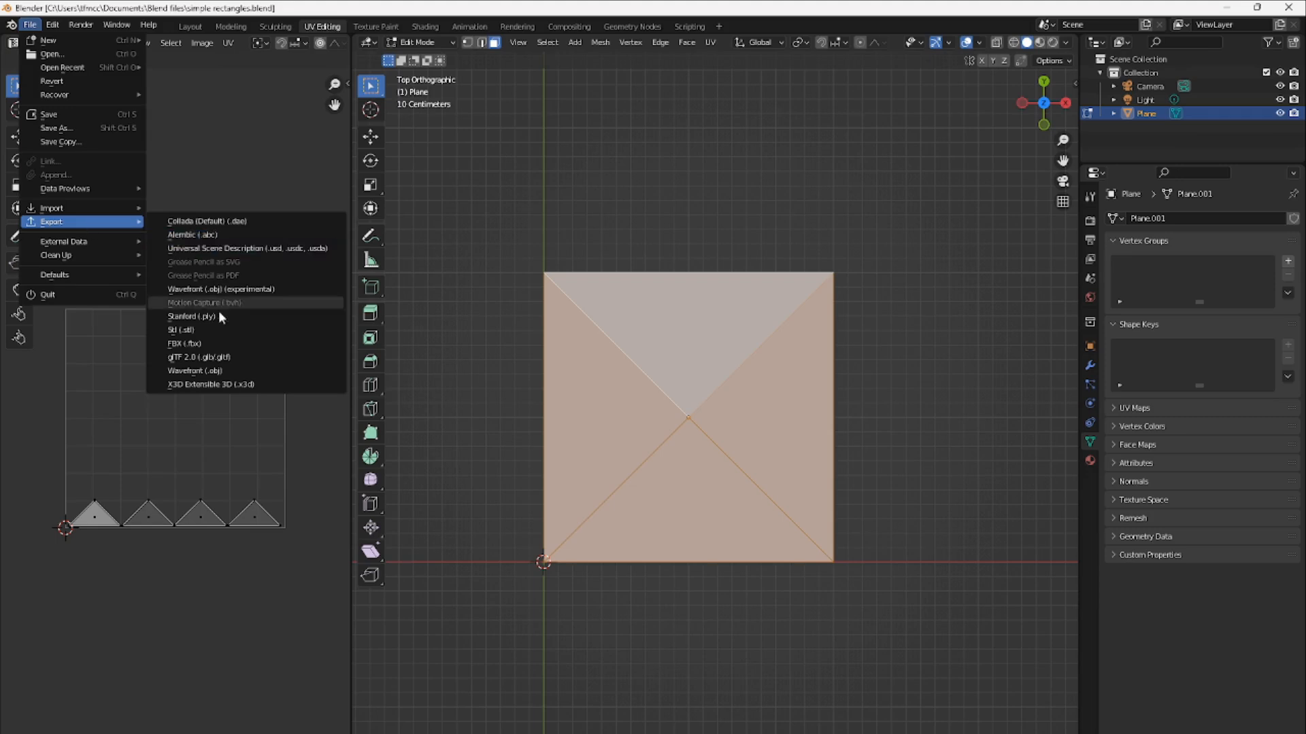
pyautogui.click(218, 343)
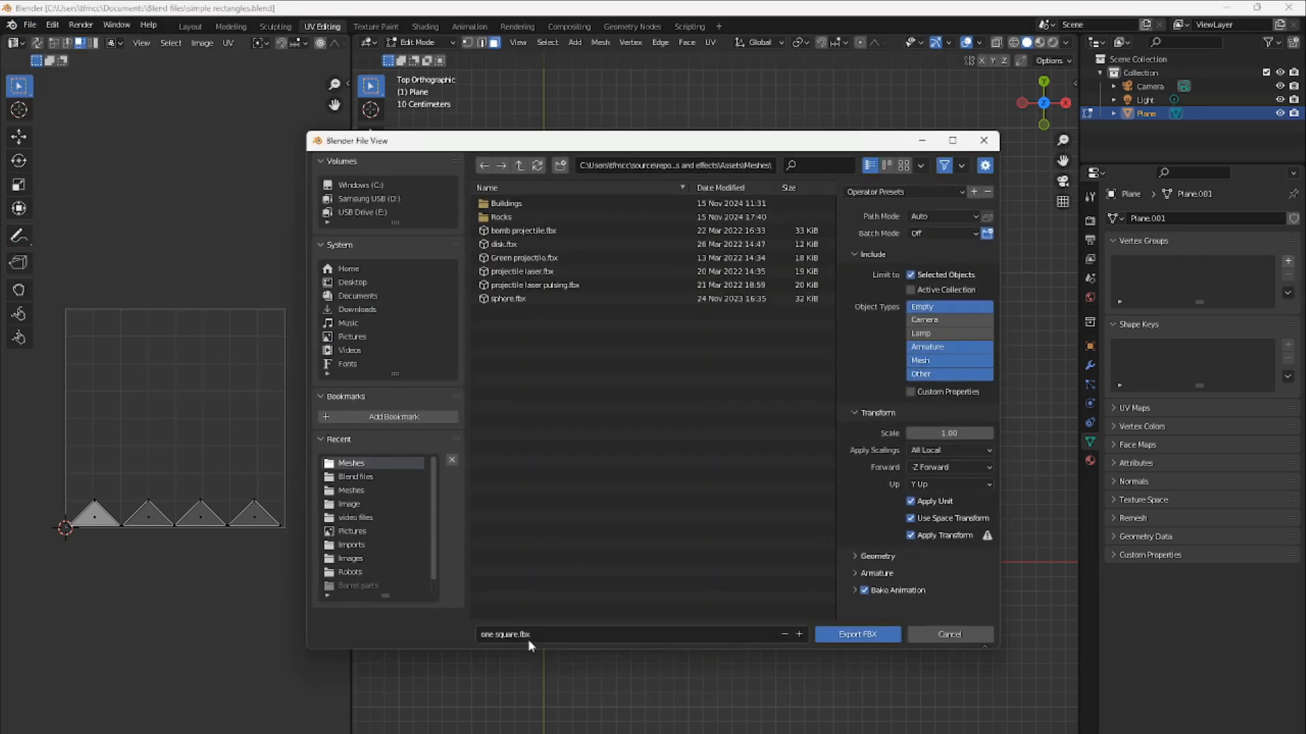
pyautogui.click(860, 635)
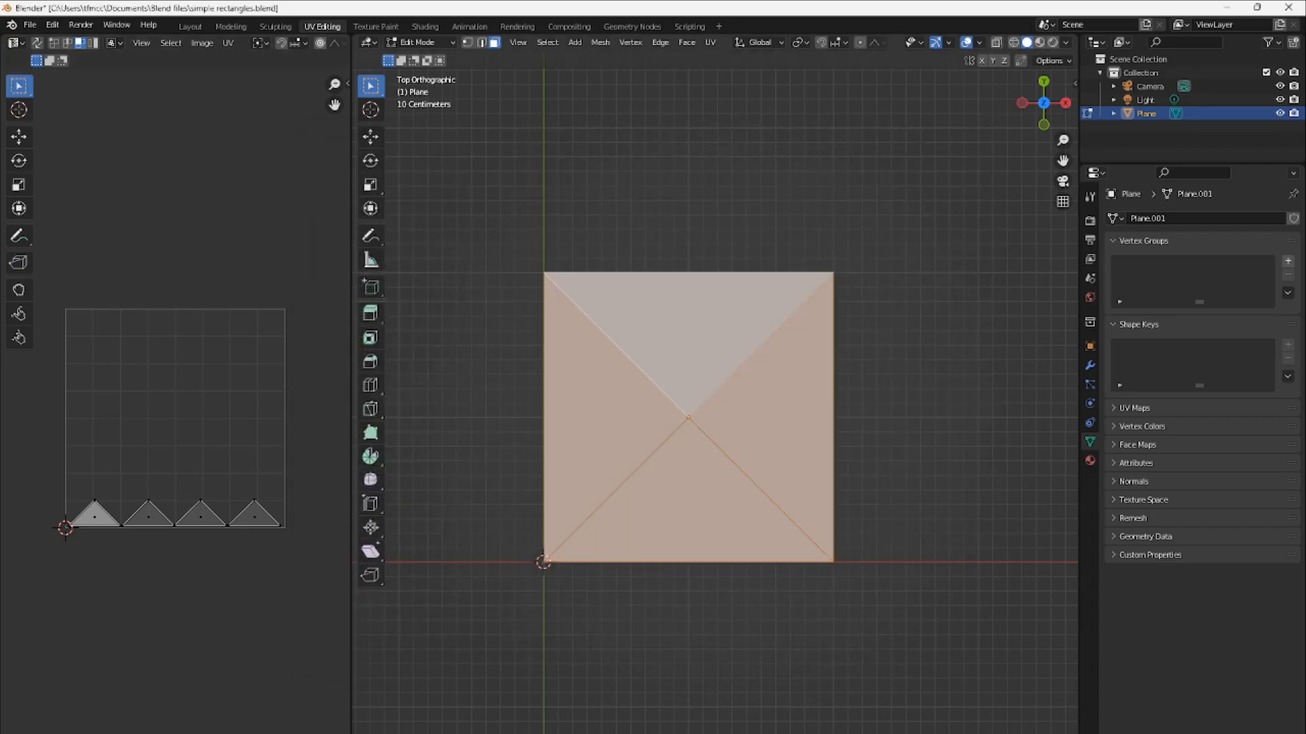
# Switch to Unity, place the one square mesh in the scene and raise it to Y 1.42
pyautogui.click(743, 714)
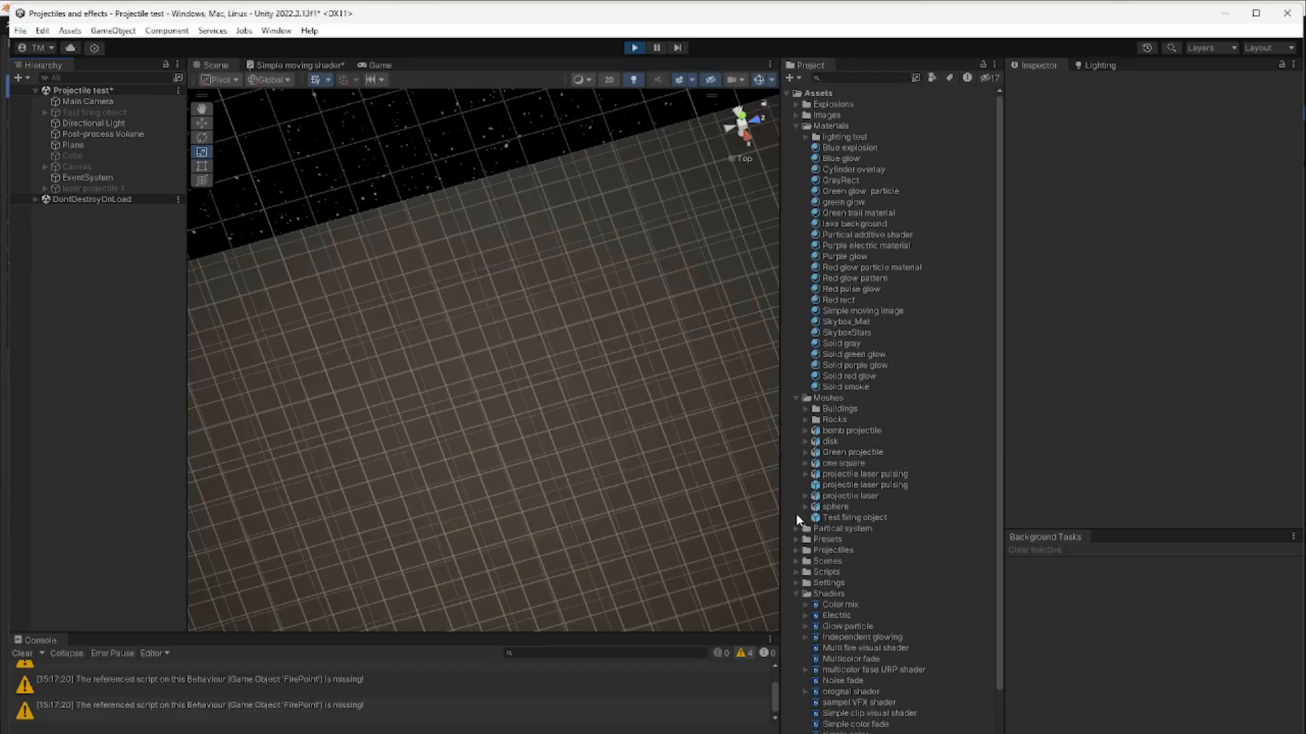
pyautogui.click(858, 465)
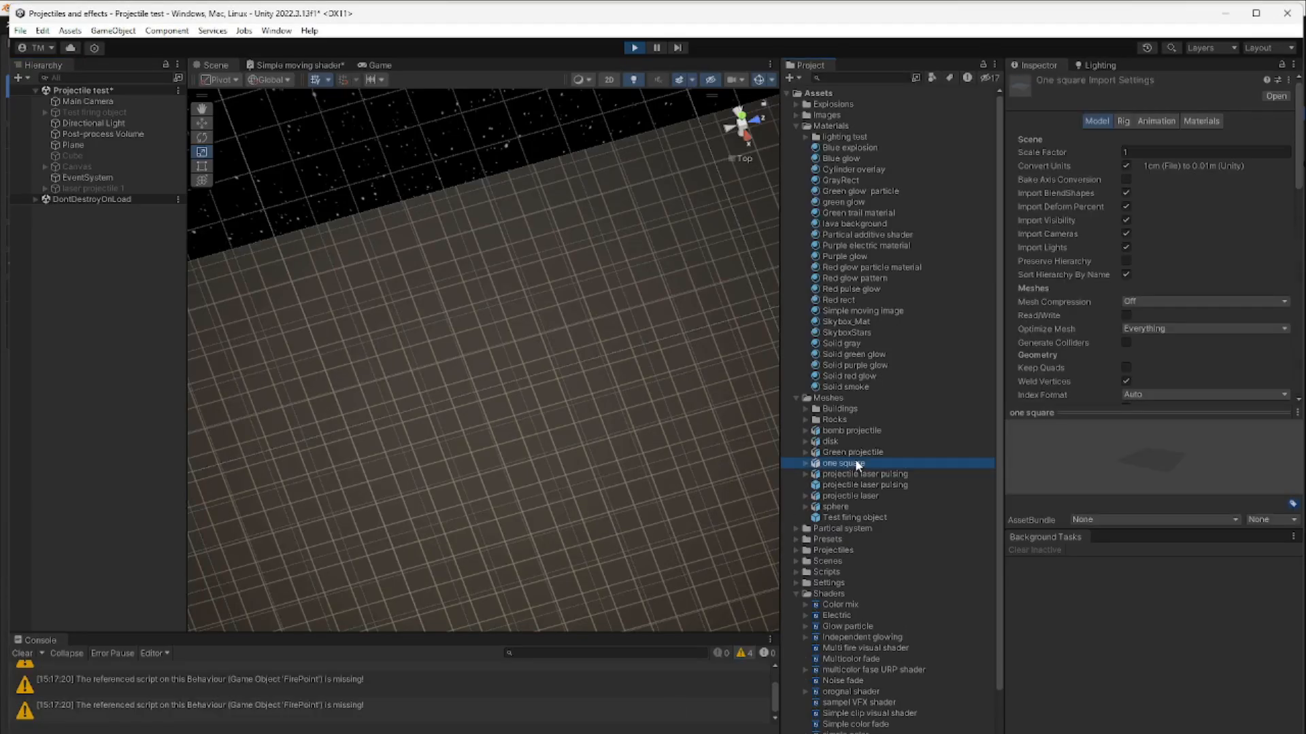
pyautogui.moveTo(587, 392); pyautogui.dragTo(521, 366)
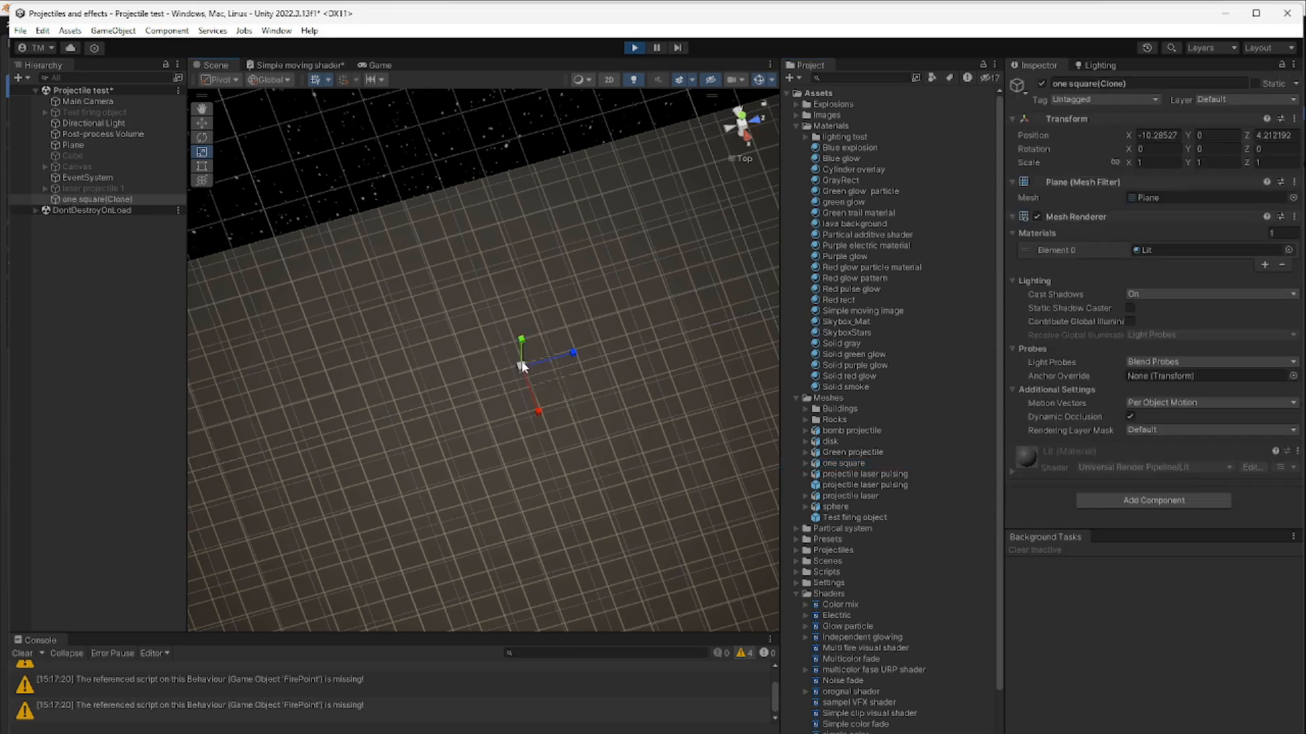
pyautogui.click(204, 124)
pyautogui.moveTo(521, 340); pyautogui.dragTo(522, 314)
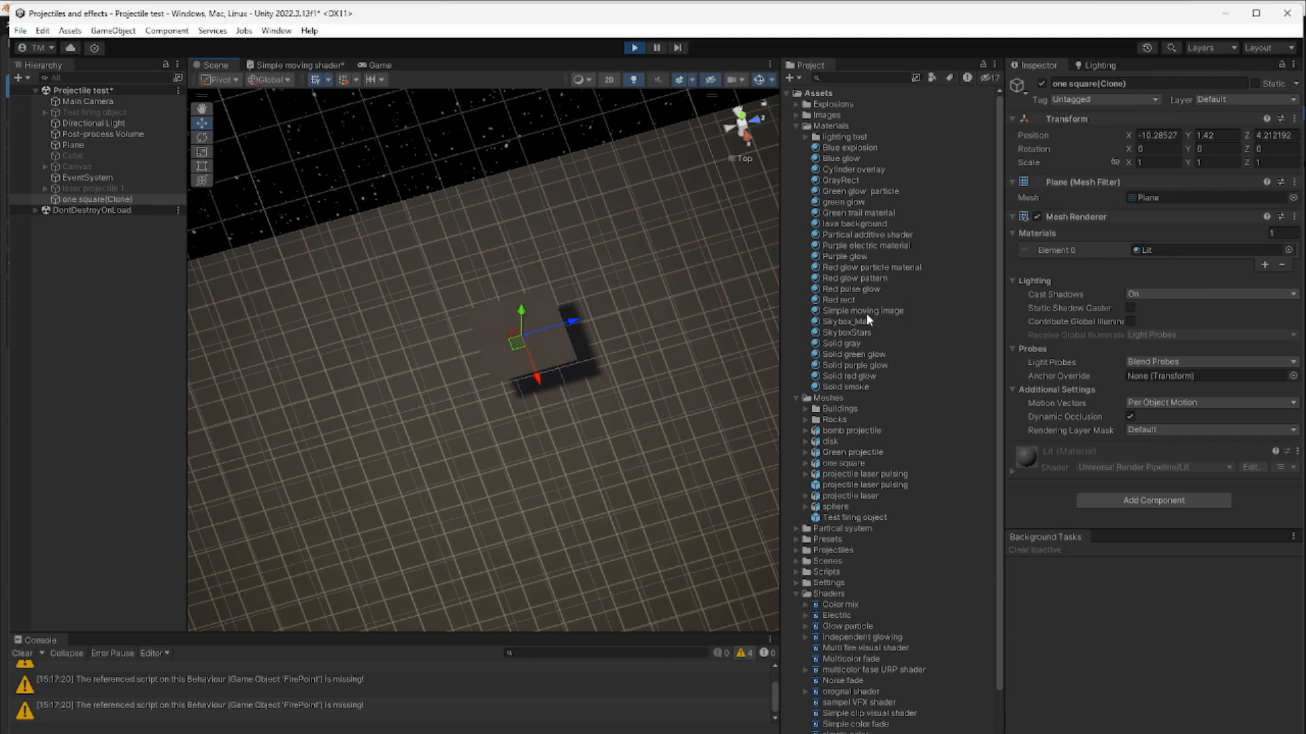
# Apply the Simple moving image material to the placed square and examine the arrow pattern on its four triangles
pyautogui.moveTo(875, 313); pyautogui.dragTo(531, 340)
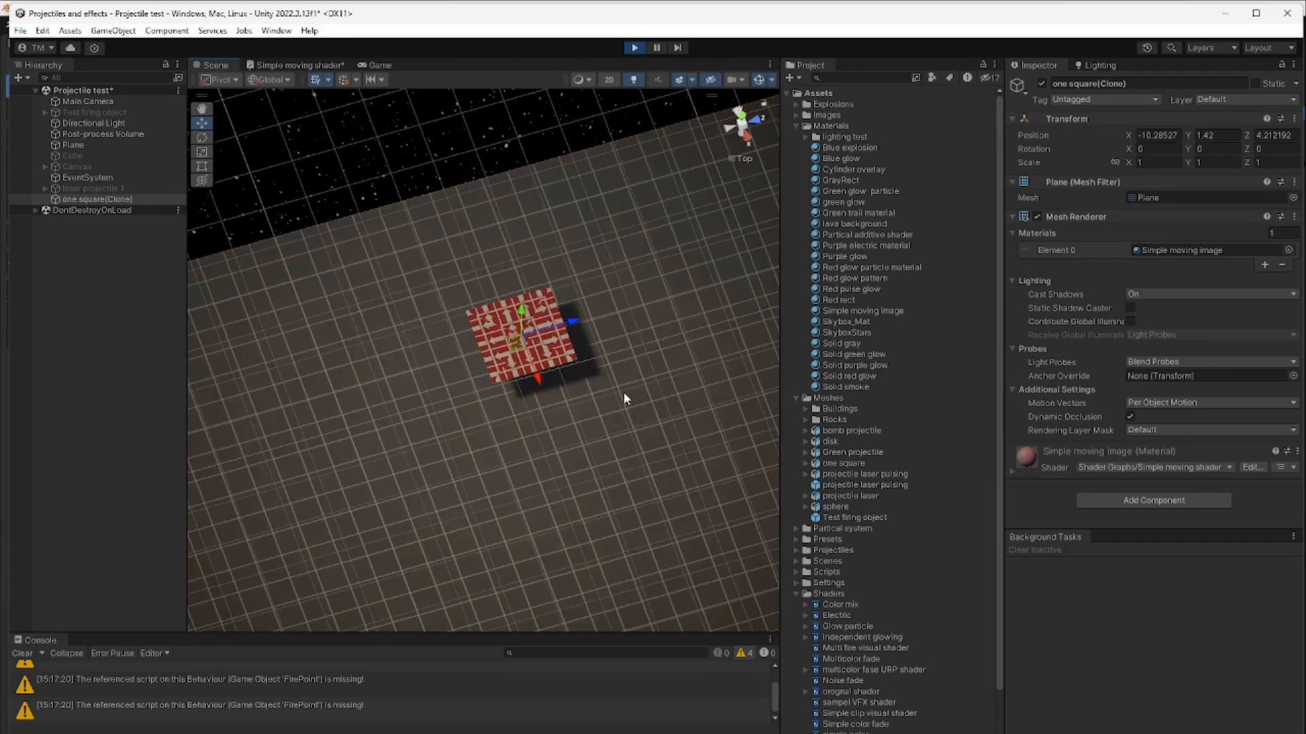
pyautogui.scroll(5, 624, 394)
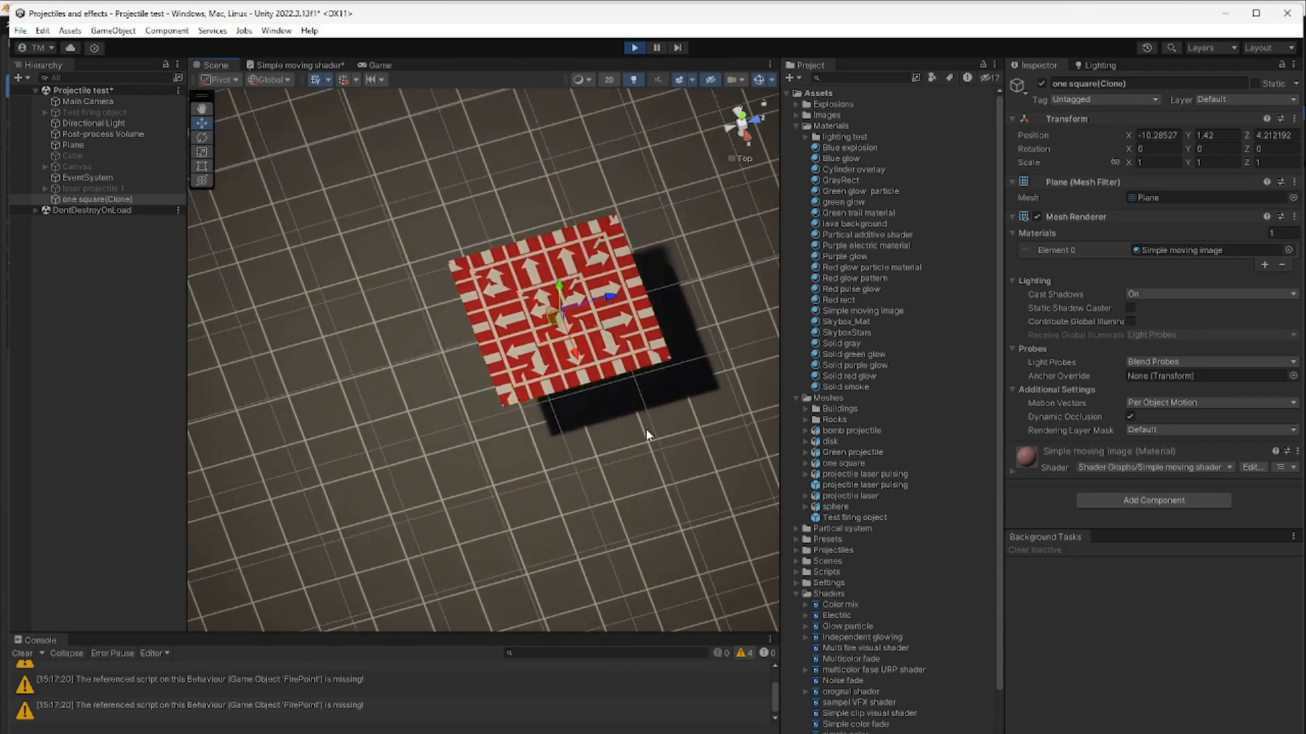
pyautogui.moveTo(646, 435); pyautogui.dragTo(551, 471, button='middle')
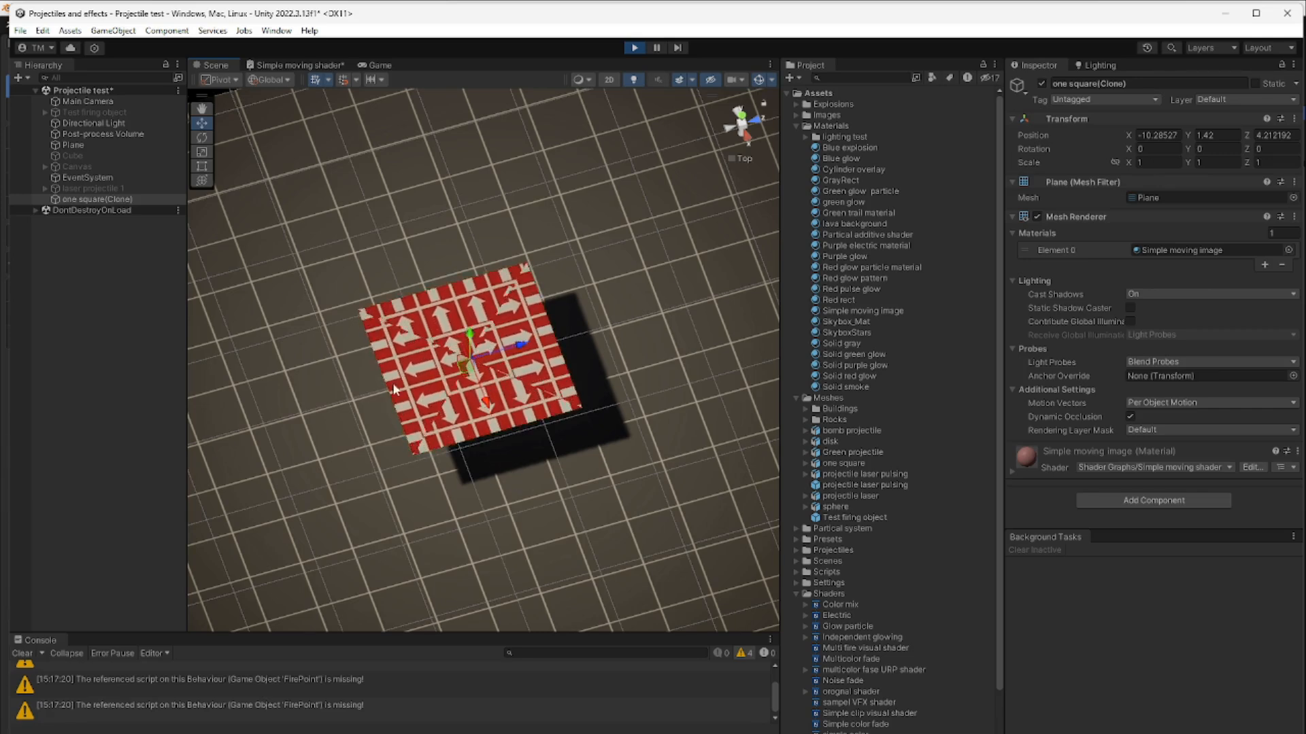
pyautogui.scroll(-4, 537, 449)
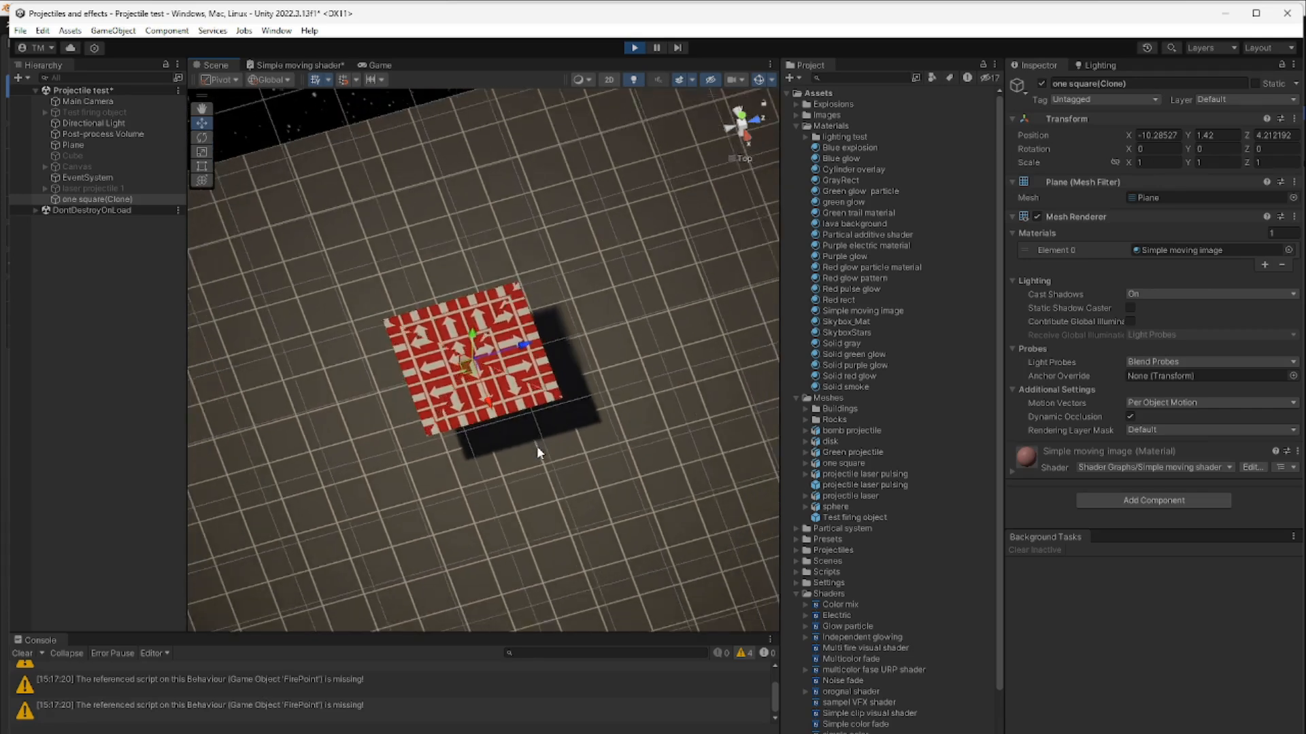
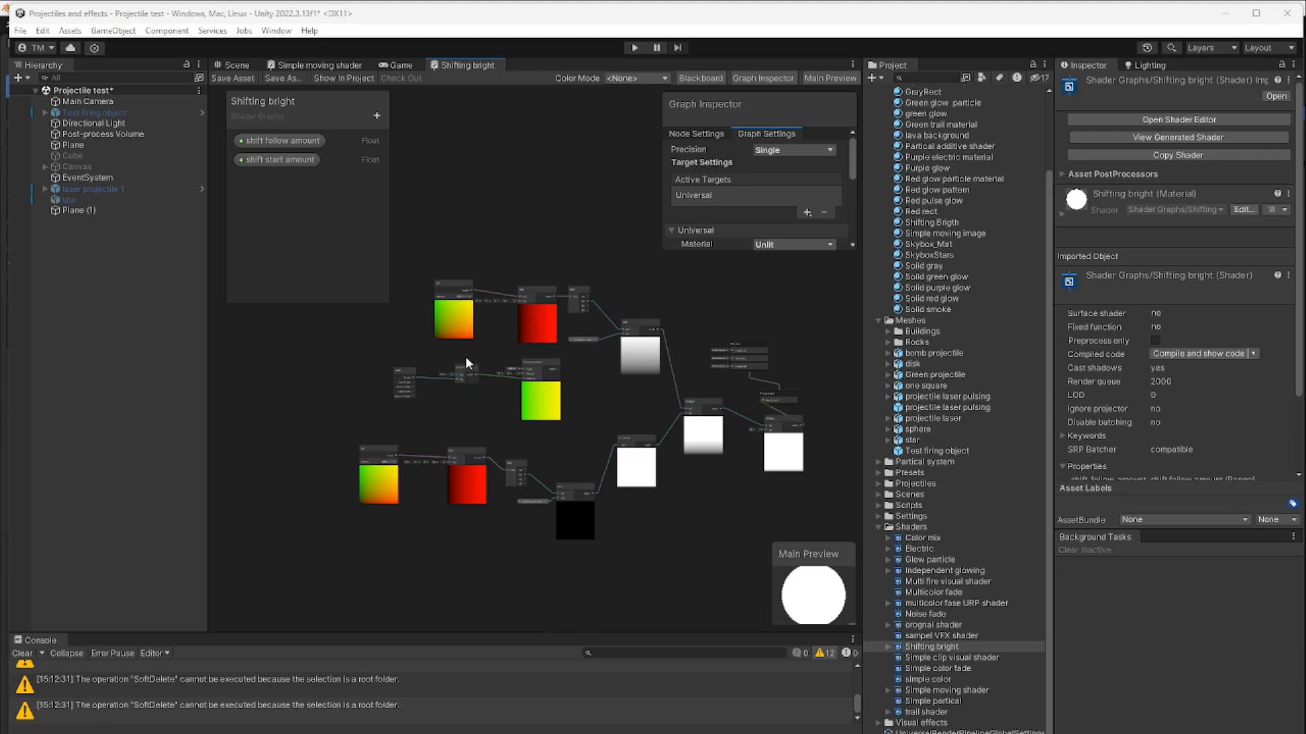
# Shorten the Blackboard and widen the Shifting bright graph area around its upper UV, Add and Split nodes
pyautogui.moveTo(339, 303); pyautogui.dragTo(339, 184)
pyautogui.scroll(2, 537, 434)
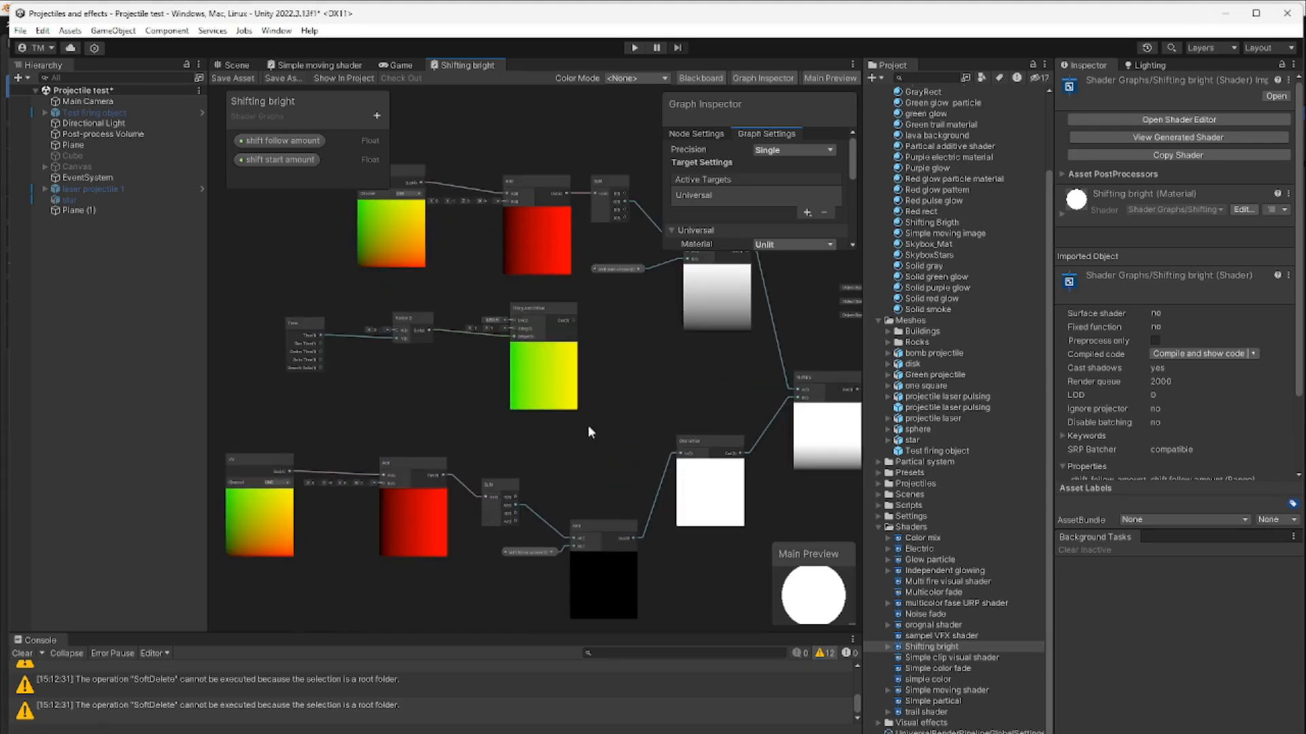
pyautogui.scroll(2, 642, 414)
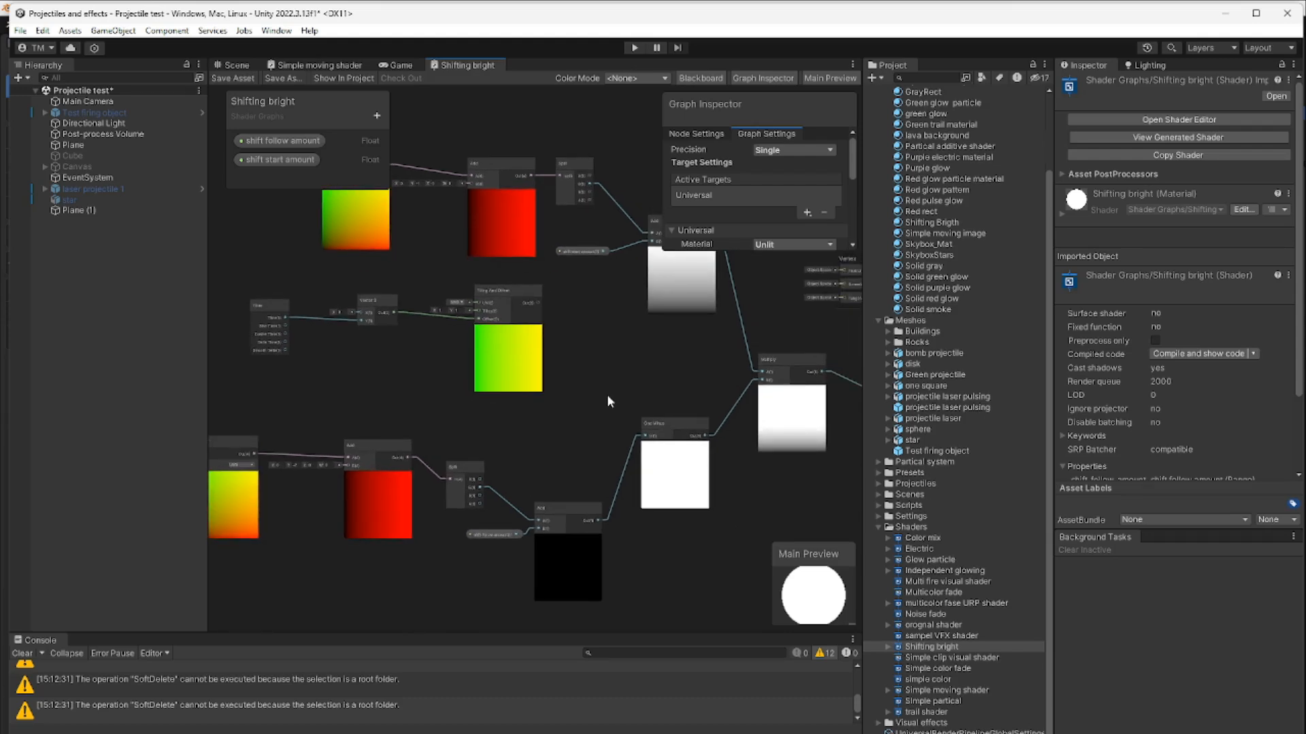
pyautogui.scroll(1, 606, 394)
pyautogui.moveTo(602, 373); pyautogui.dragTo(626, 508, button='middle')
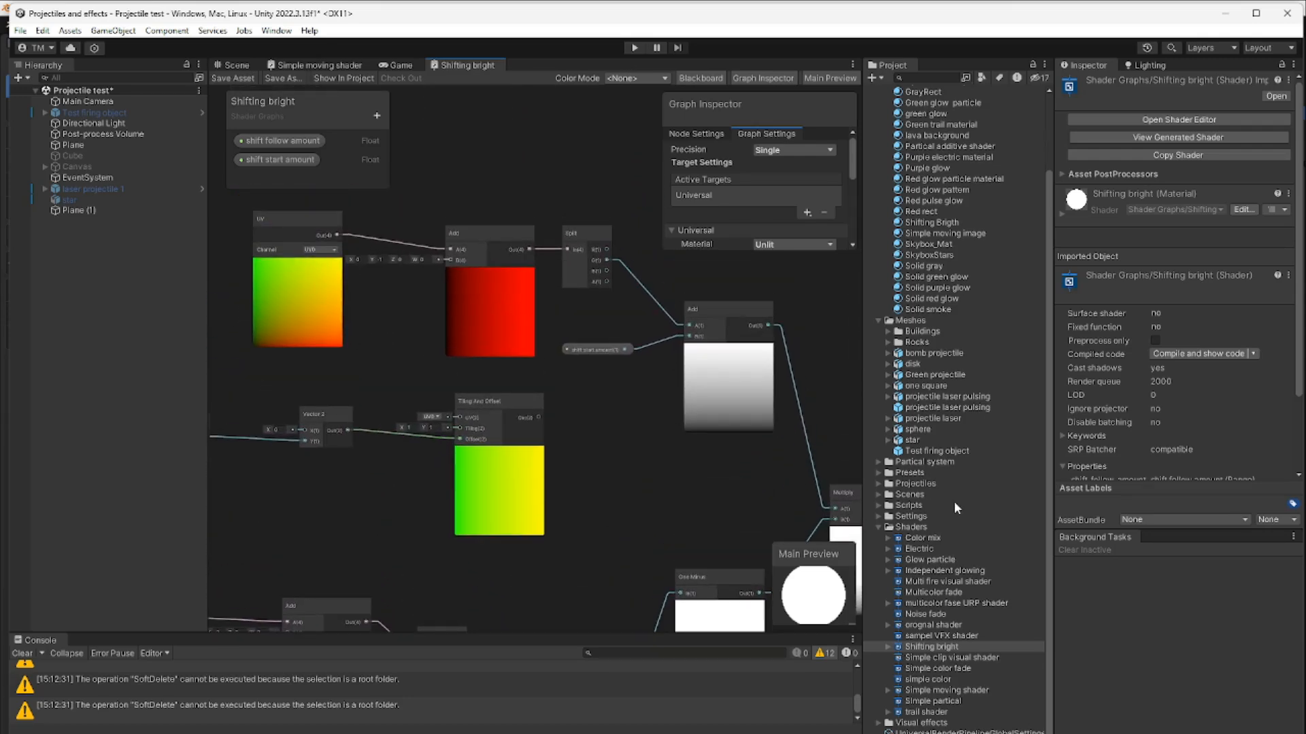
pyautogui.moveTo(1048, 607); pyautogui.dragTo(1282, 600)
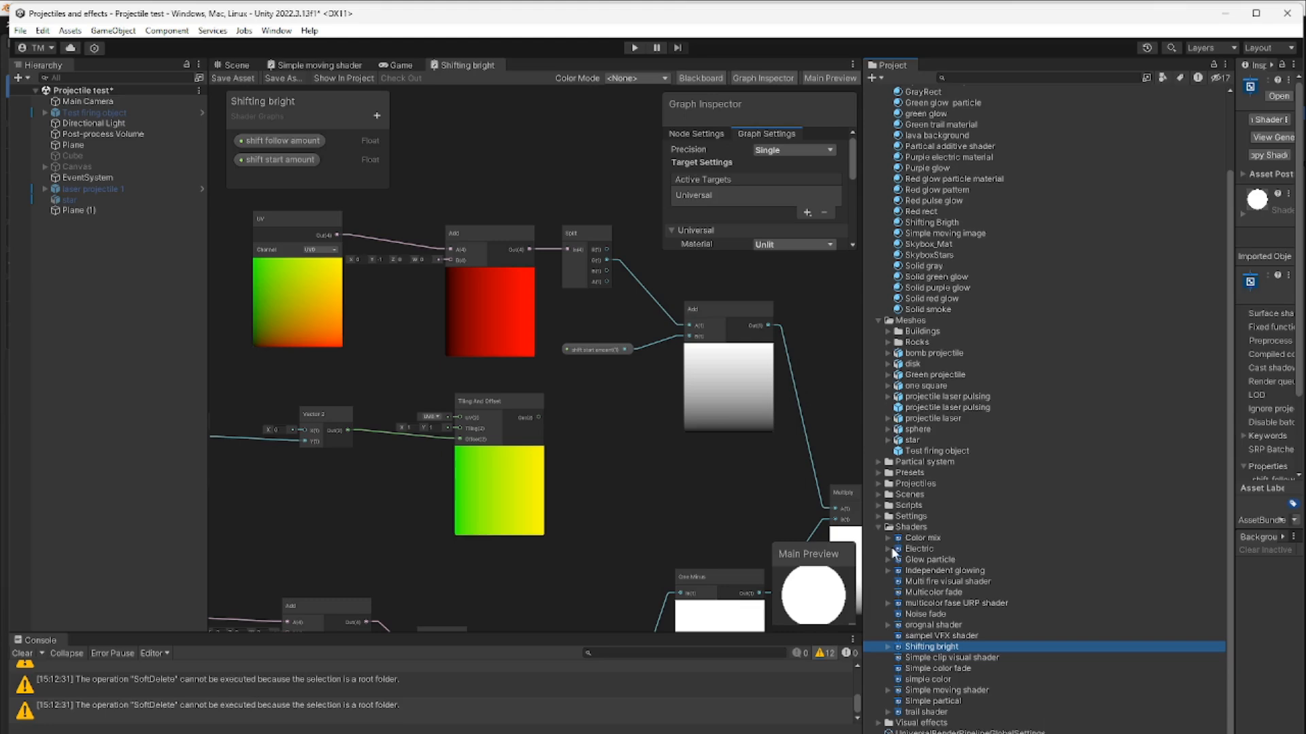
pyautogui.moveTo(863, 554); pyautogui.dragTo(1167, 523)
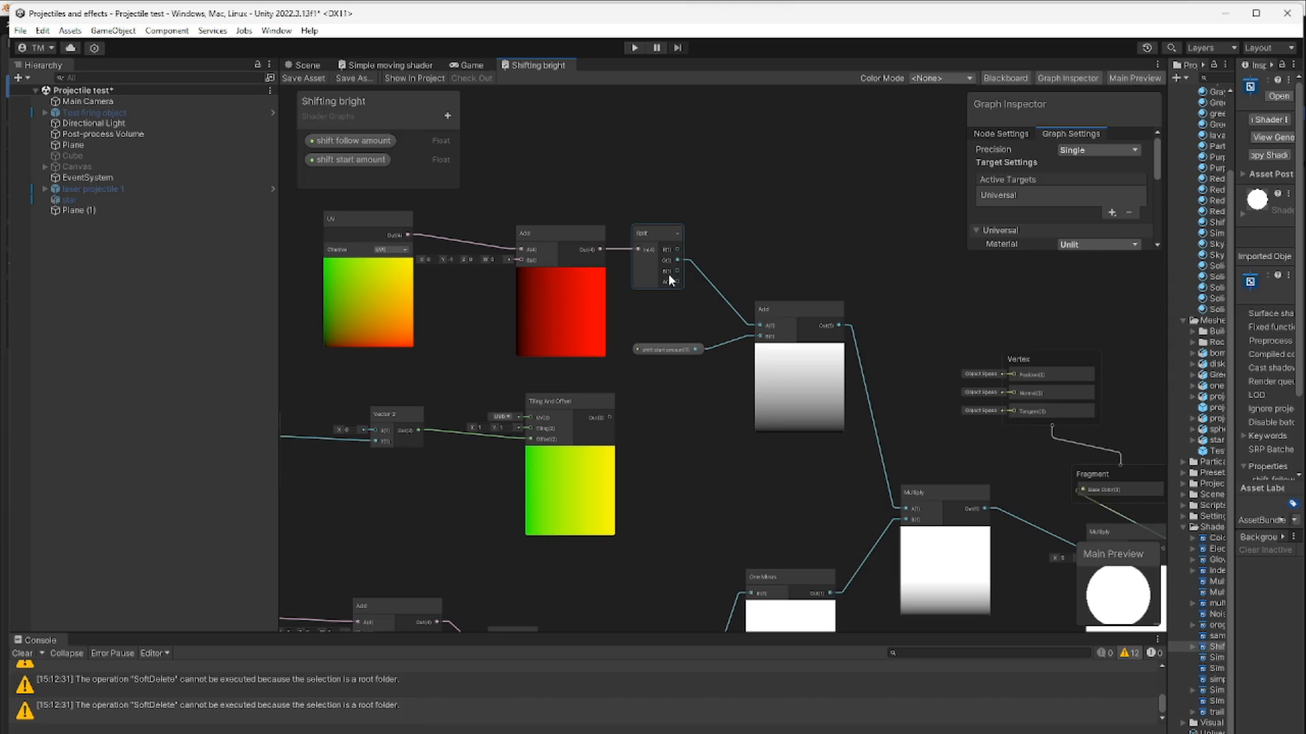
# Try a default of 0.5 for the shift start amount property and replace it with 0
pyautogui.scroll(2, 670, 279)
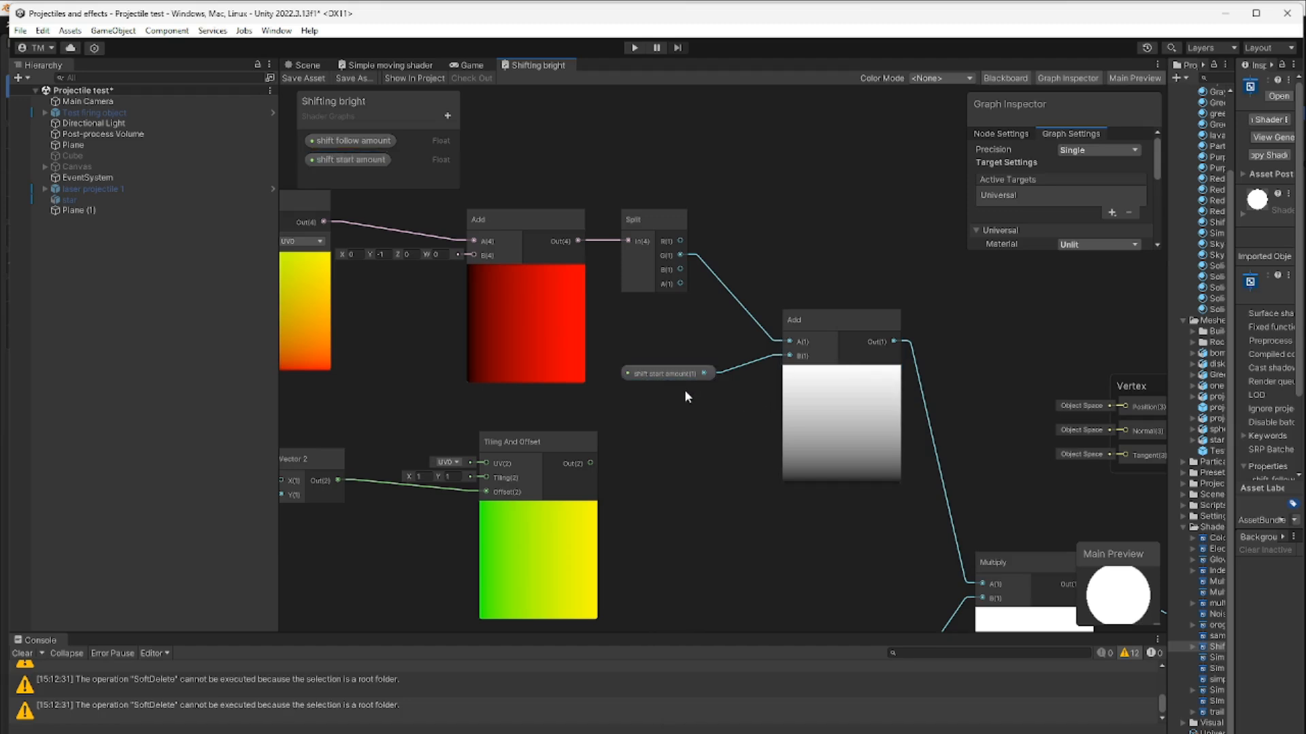
pyautogui.scroll(-1, 685, 410)
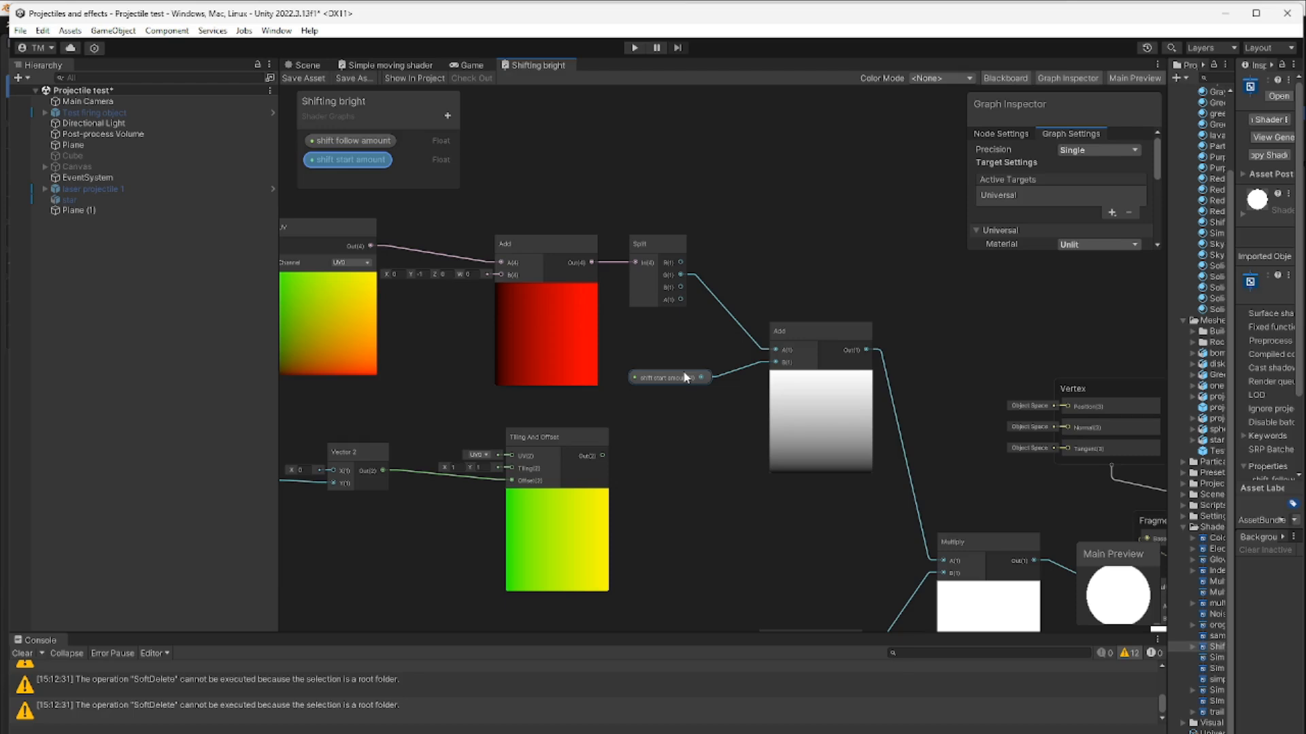
pyautogui.click(686, 377)
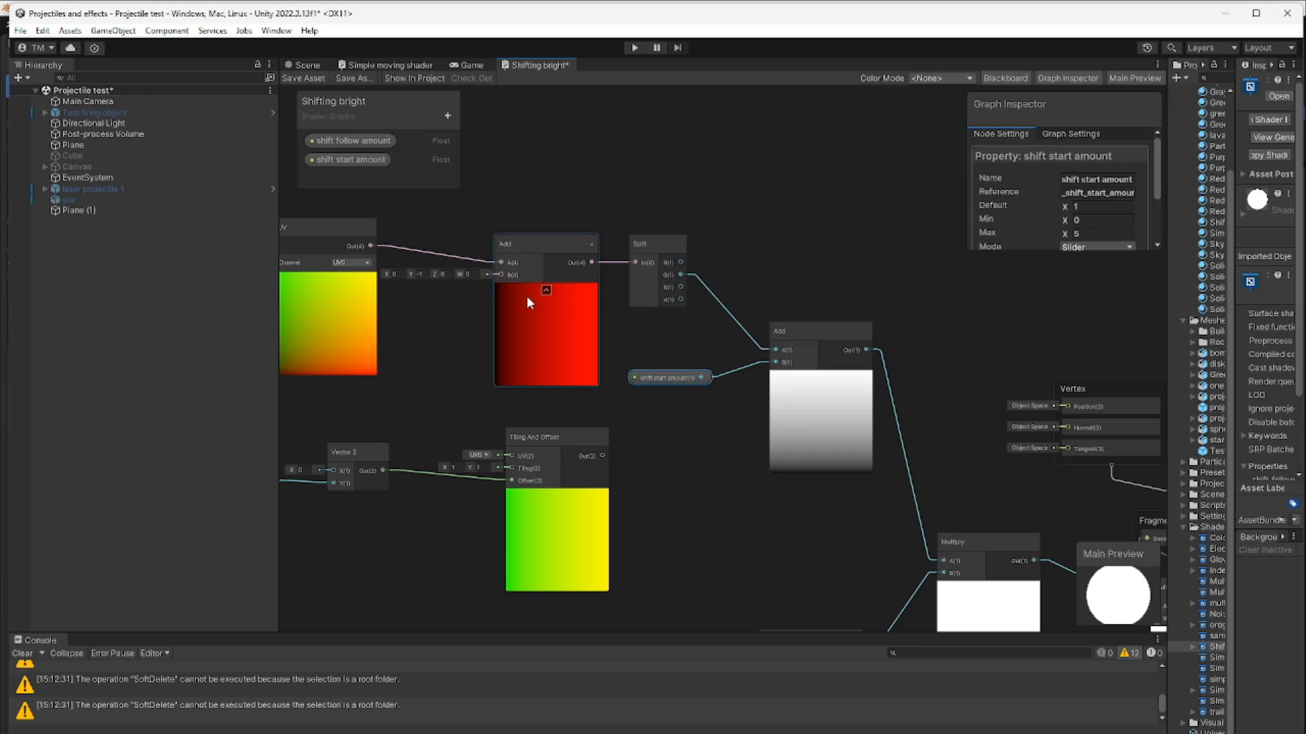
pyautogui.click(1091, 208)
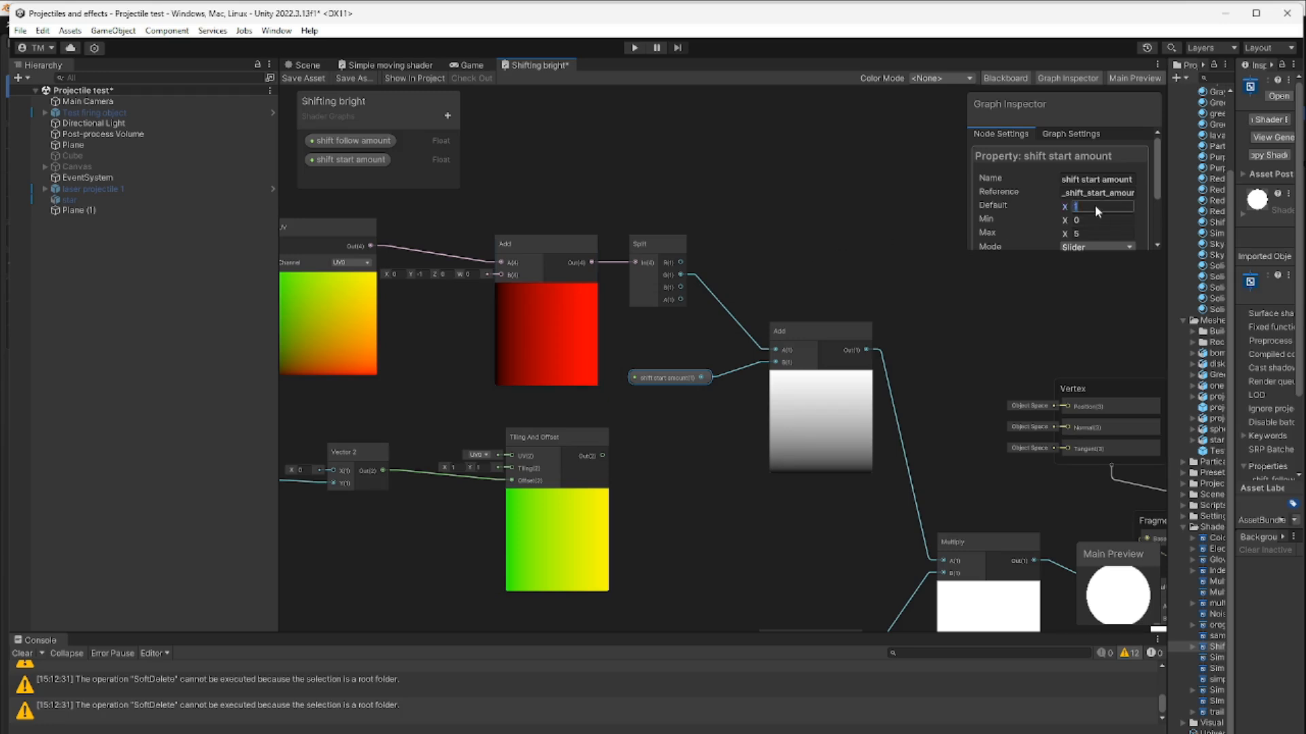
pyautogui.write('.5')
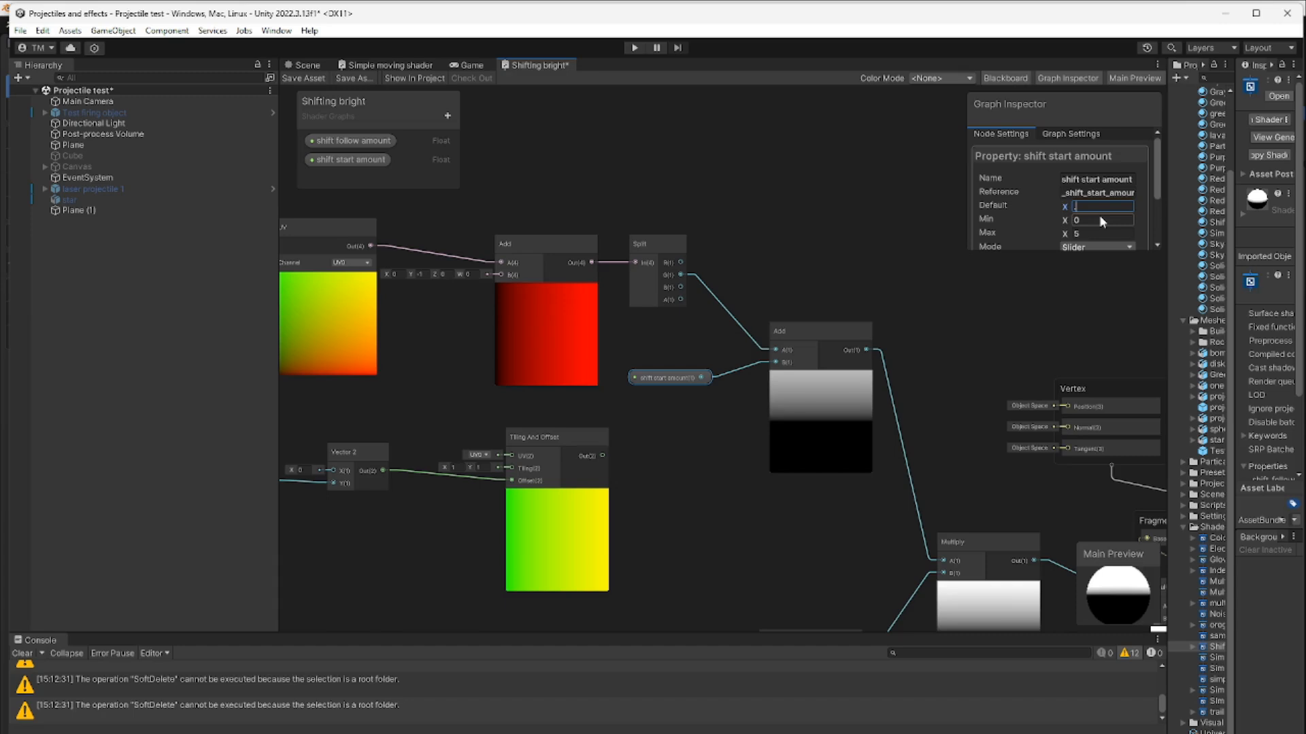
pyautogui.press('BackSpace')
pyautogui.press('BackSpace')
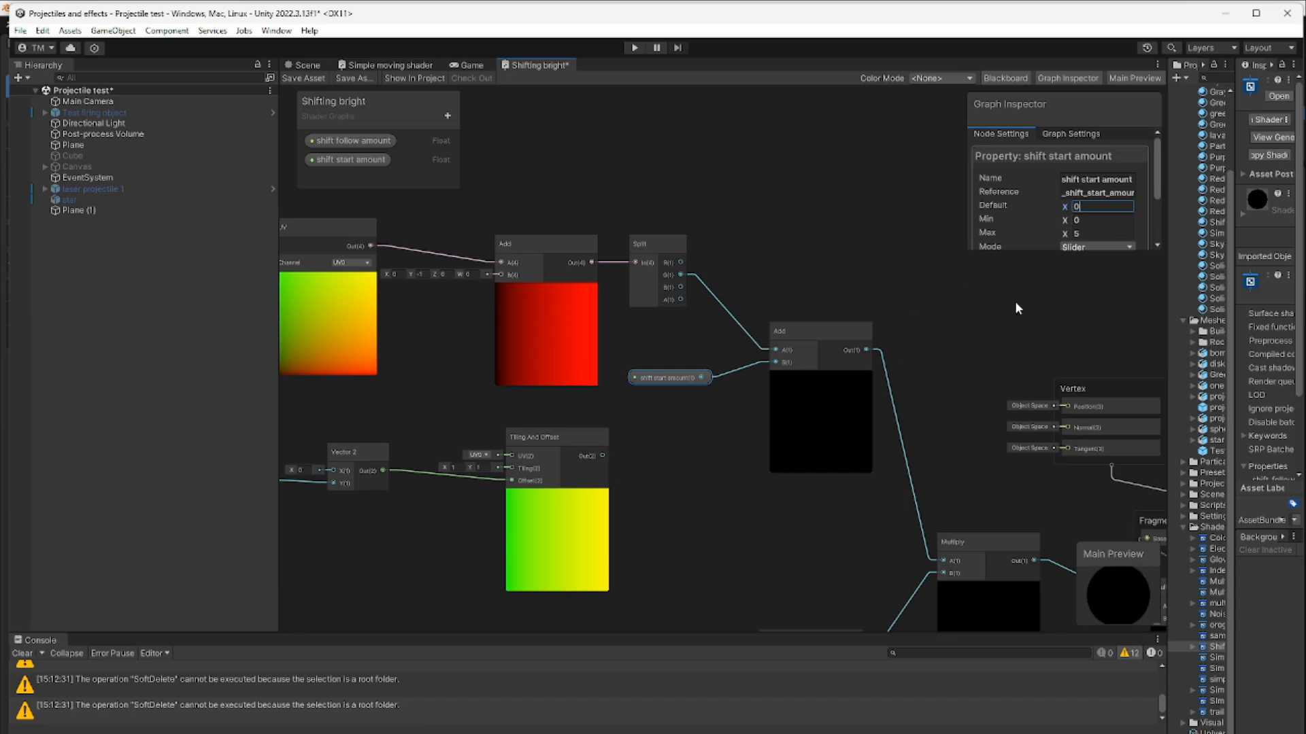
# Try defaults of 0.1 and 2 for the shift start amount property, and settle on 1
pyautogui.press('BackSpace')
pyautogui.write('.1')
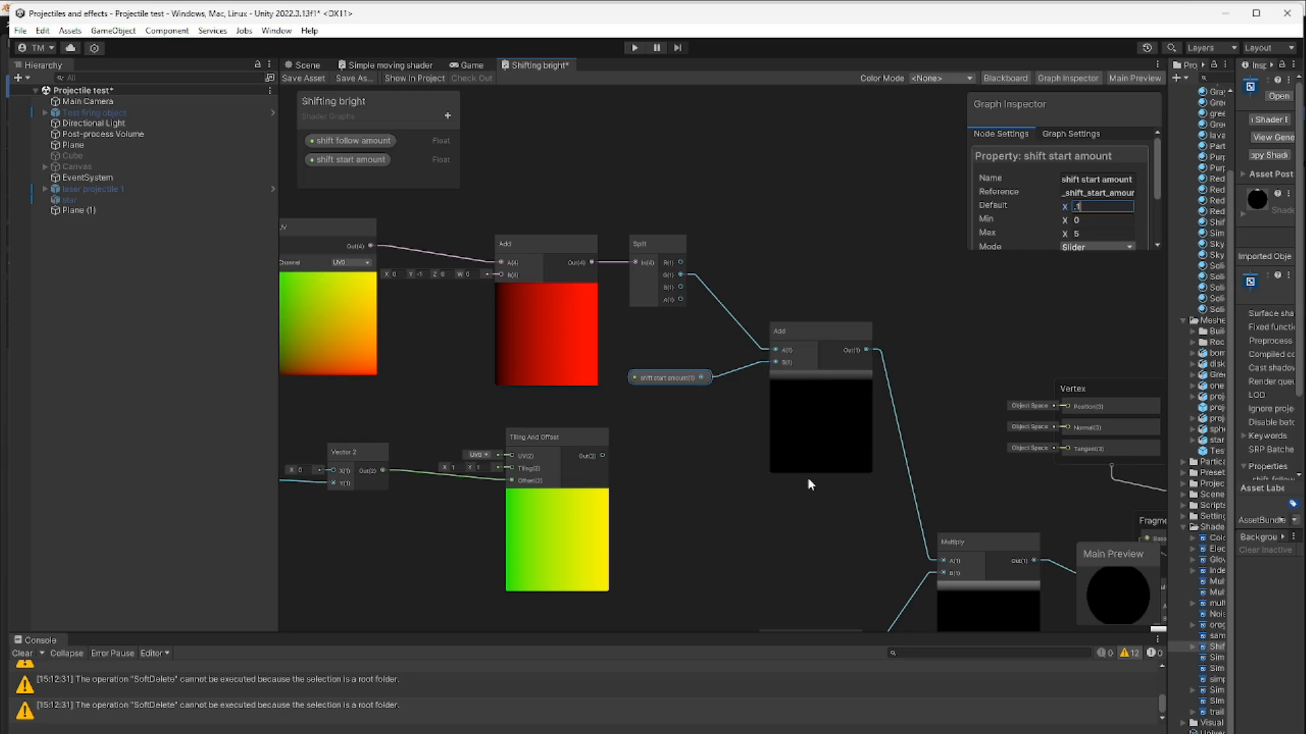
pyautogui.write('2')
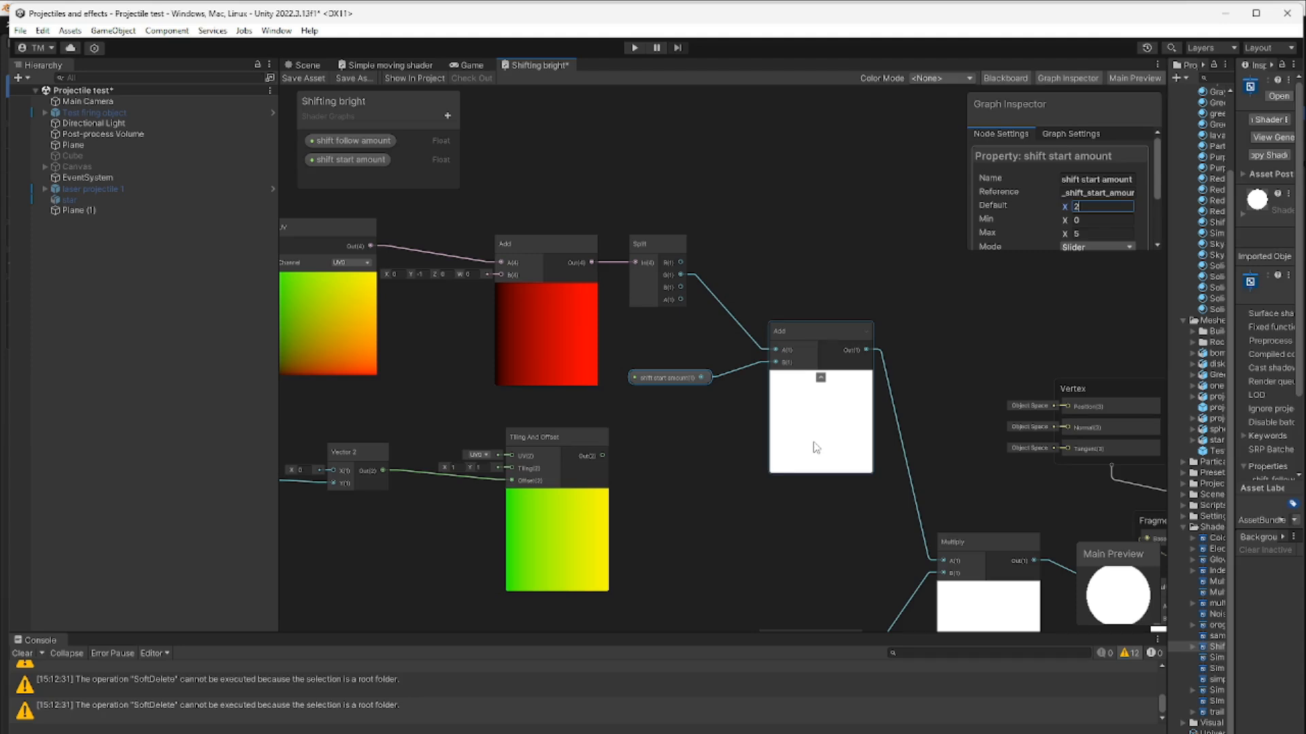
pyautogui.press('BackSpace')
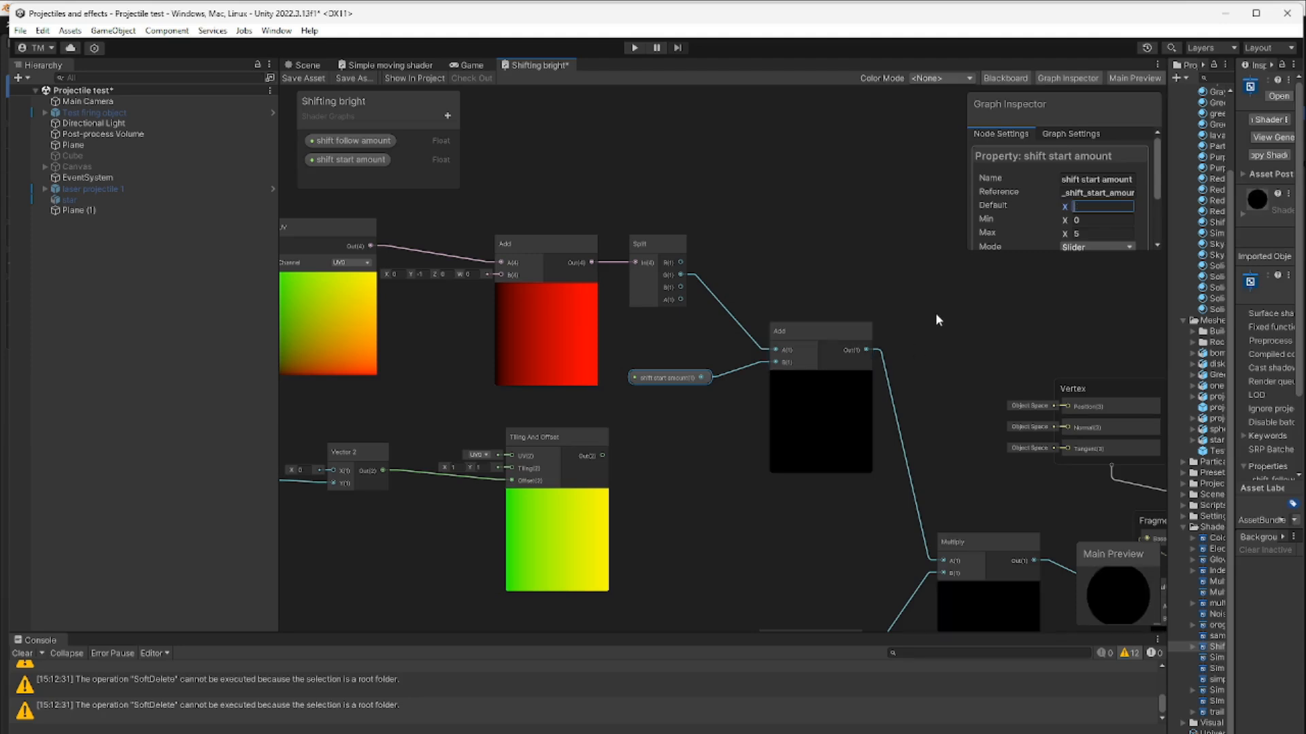
pyautogui.write('1')
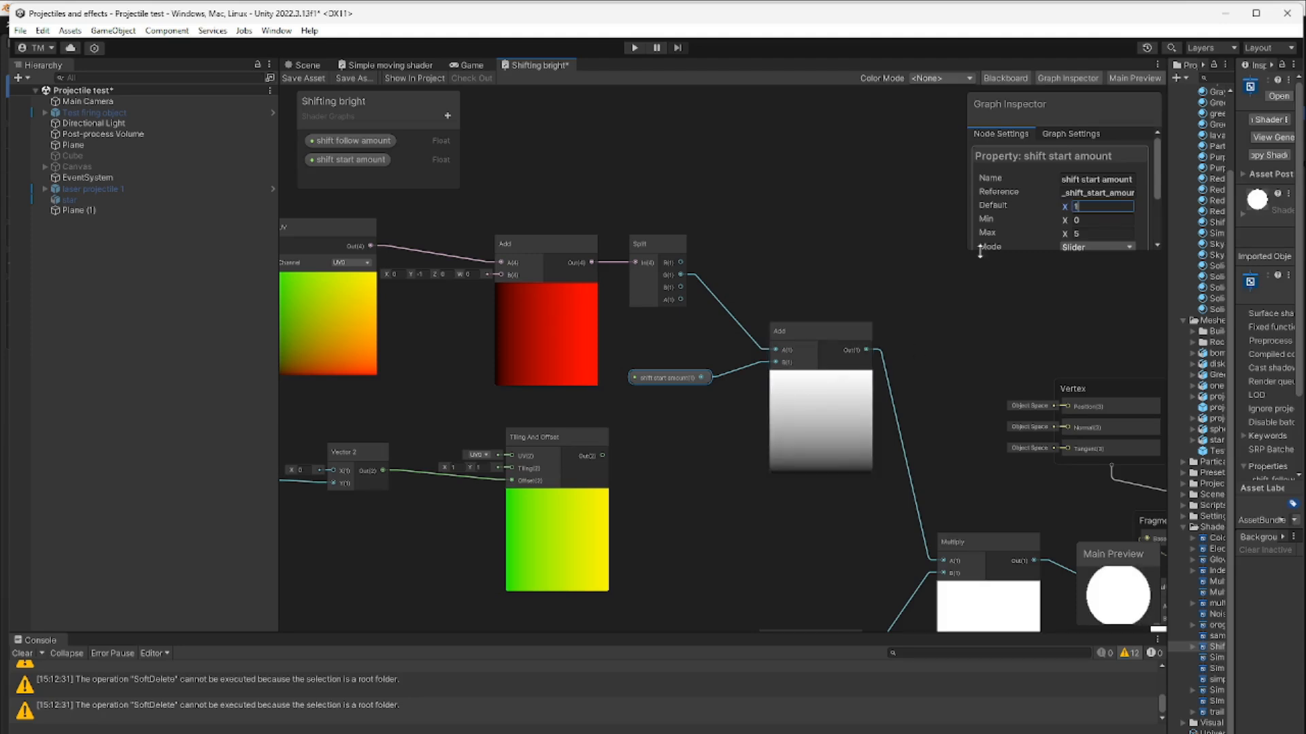
pyautogui.click(1032, 278)
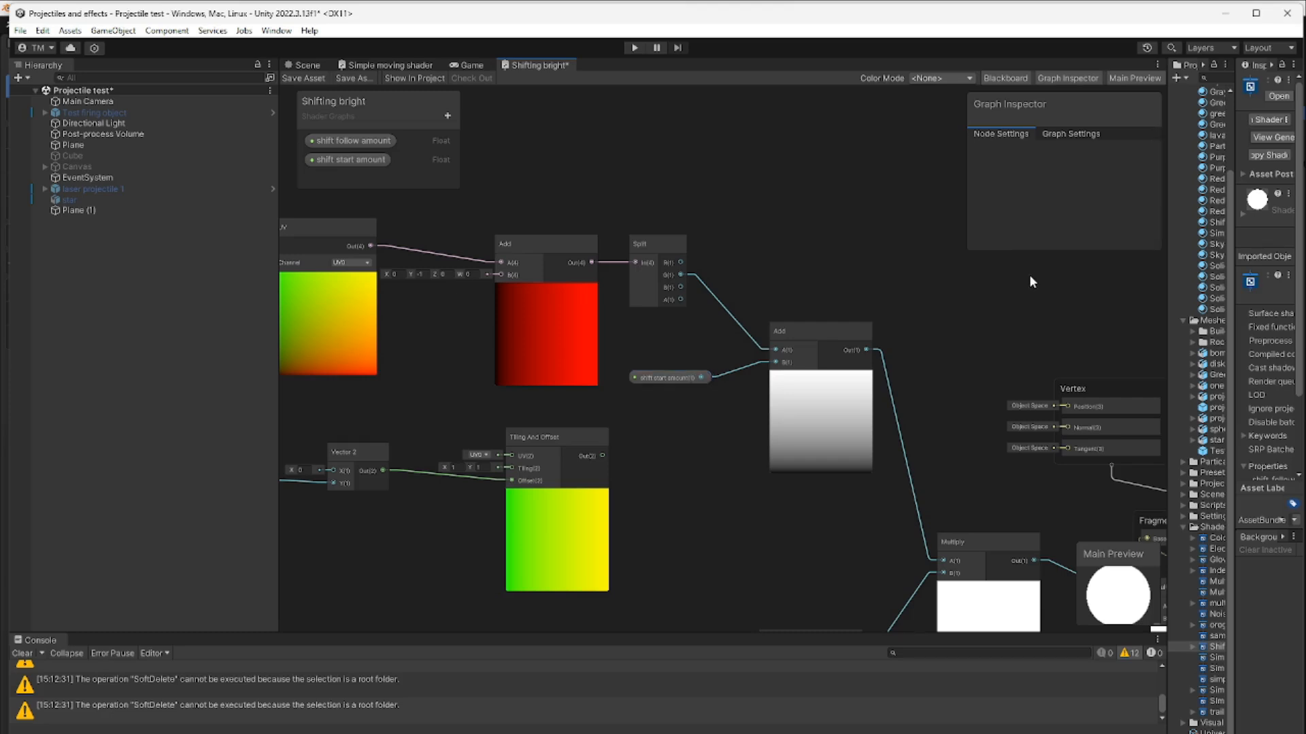
# Try defaults of 1, 2 and 2.5 for the shift follow amount property feeding the lower Add node
pyautogui.click(358, 143)
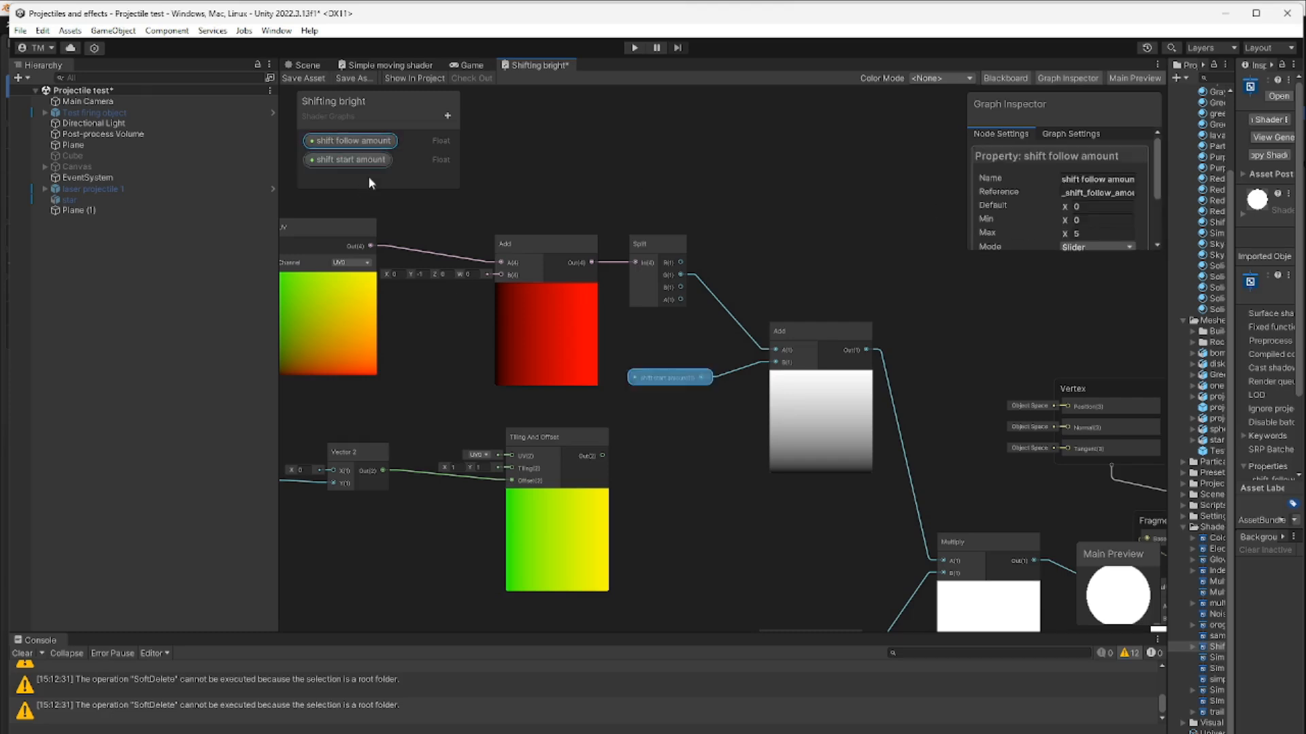
pyautogui.moveTo(653, 520); pyautogui.dragTo(671, 259, button='middle')
pyautogui.moveTo(501, 536); pyautogui.dragTo(606, 552, button='middle')
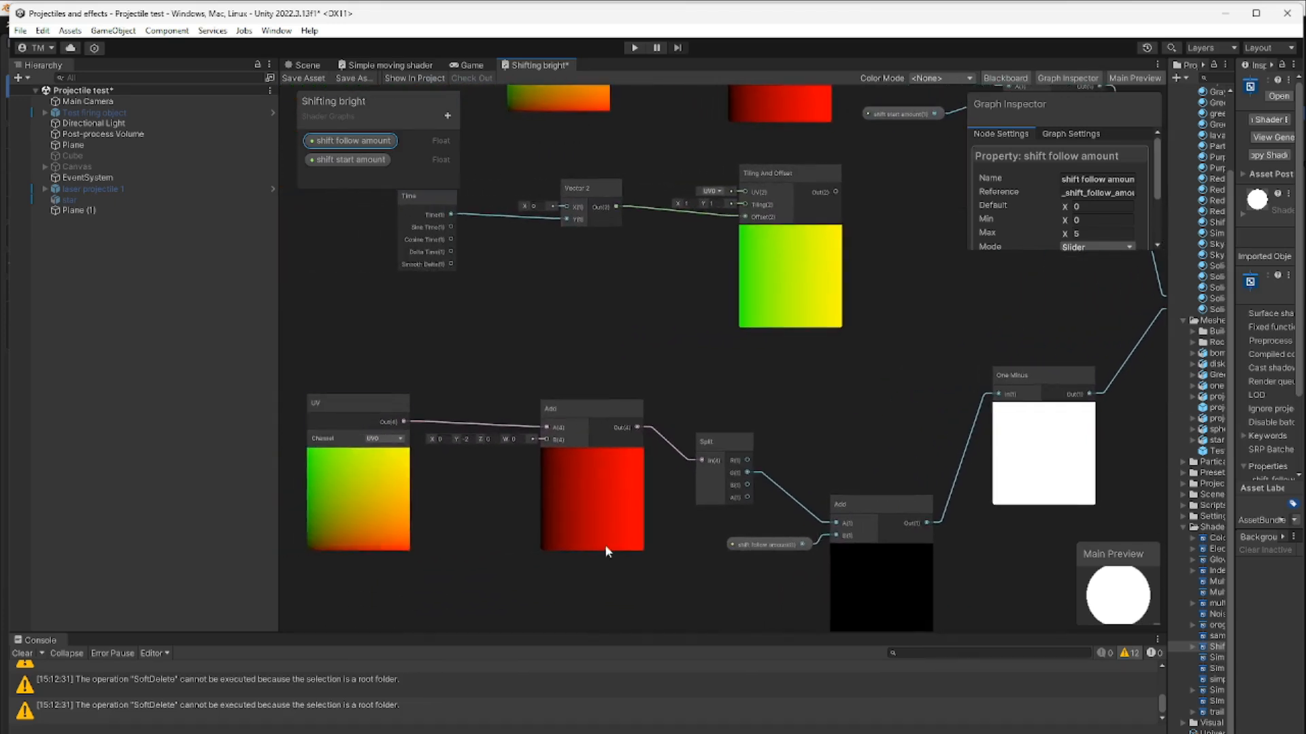
pyautogui.click(345, 403)
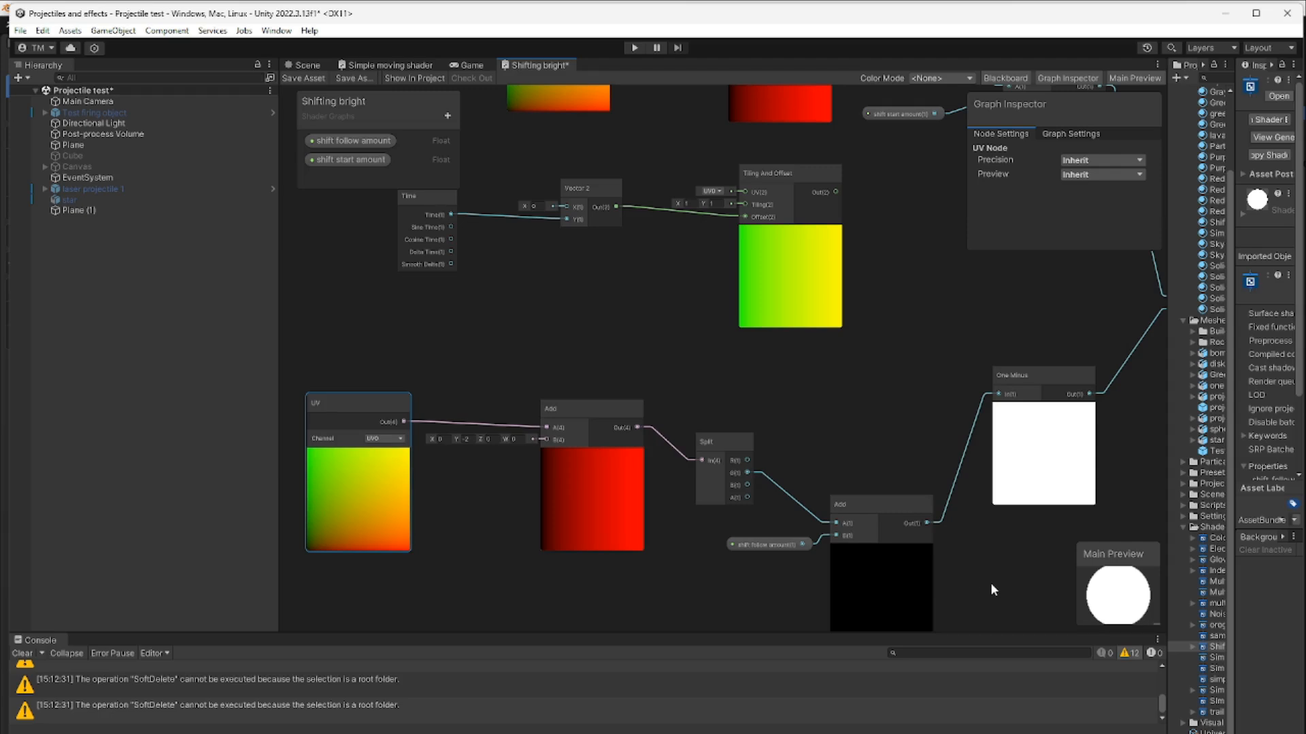
pyautogui.moveTo(991, 585); pyautogui.dragTo(839, 591, button='middle')
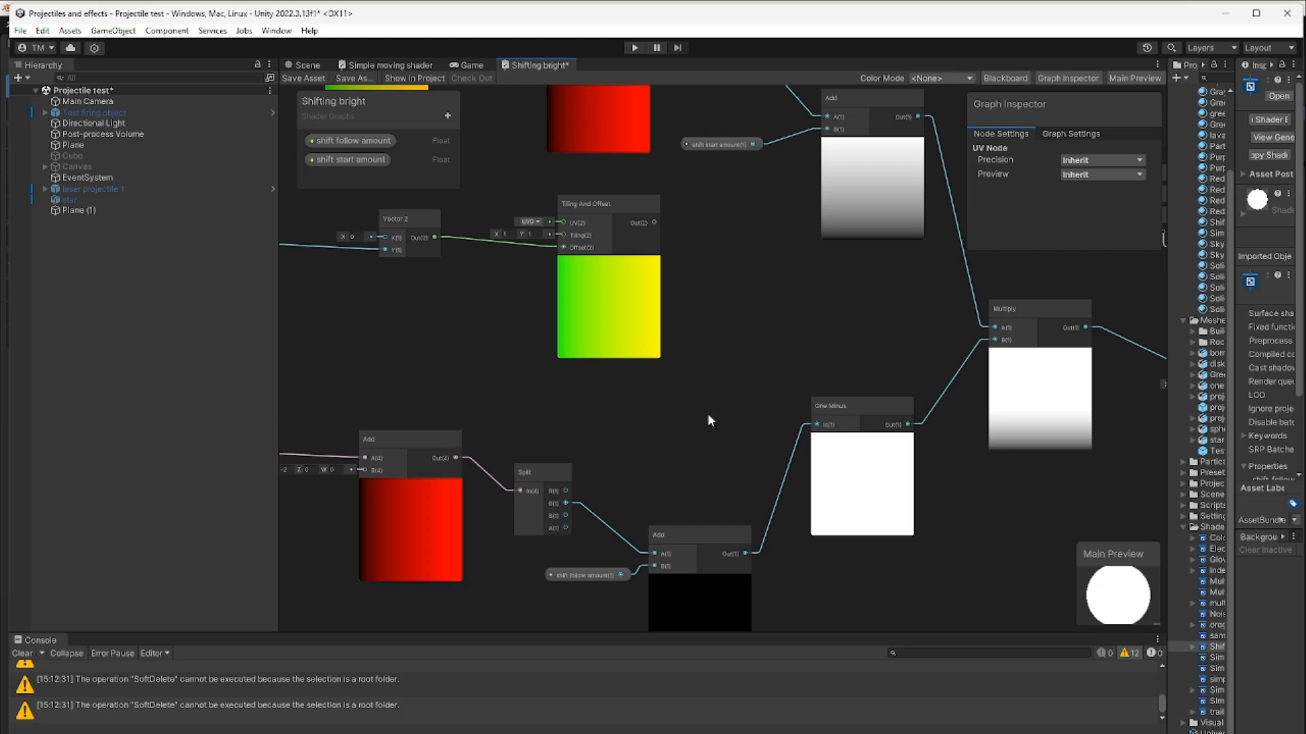
pyautogui.click(593, 576)
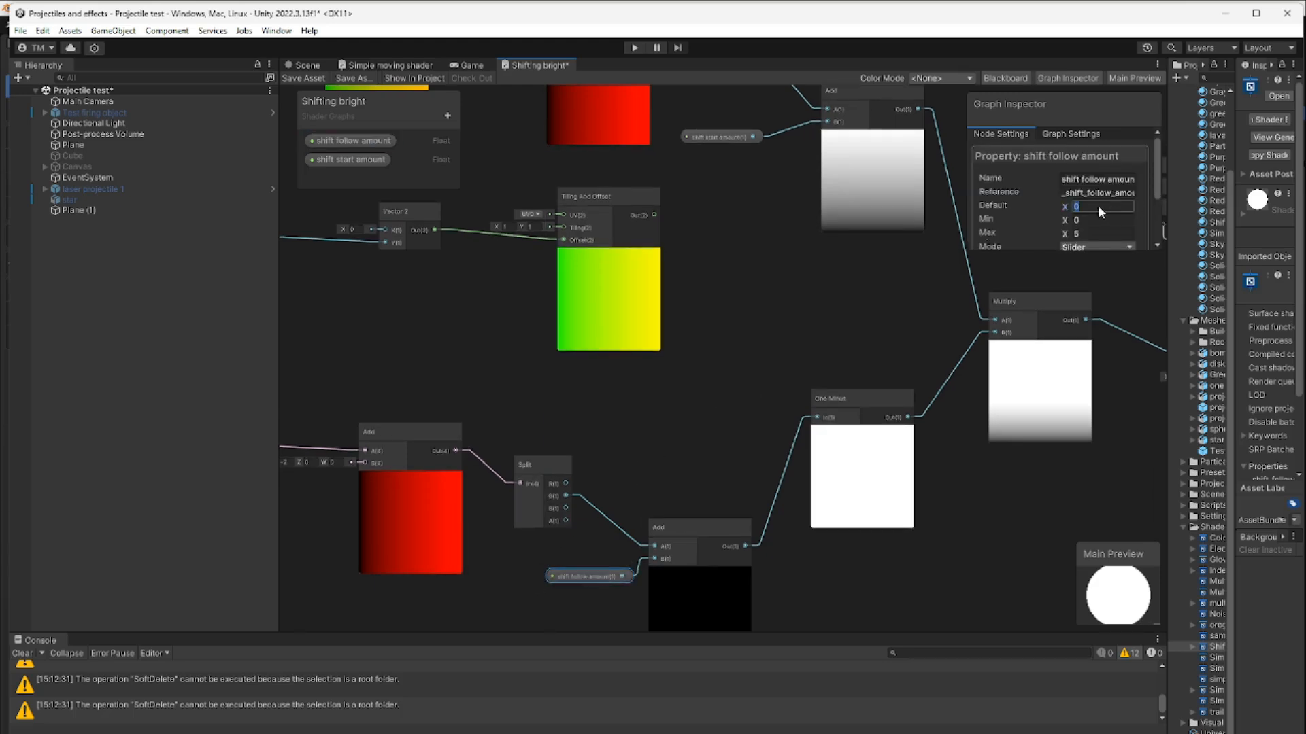
pyautogui.write('1')
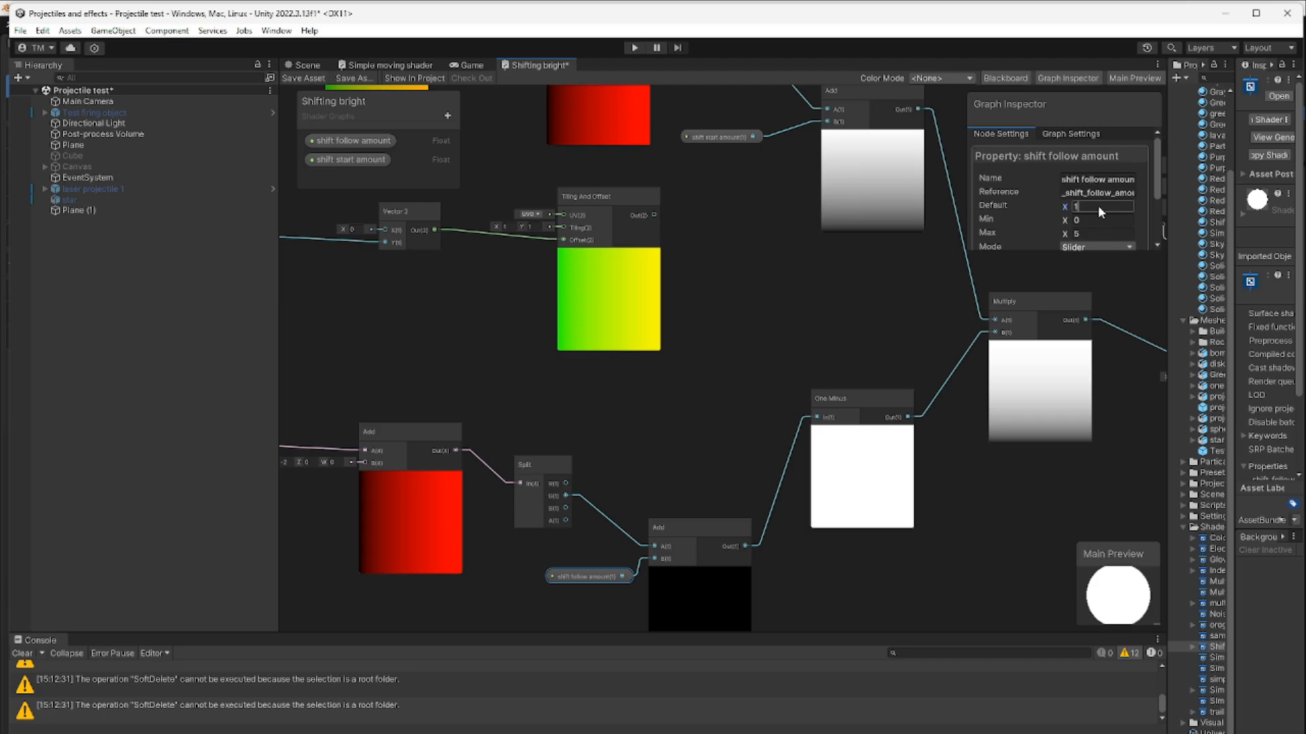
pyautogui.press('BackSpace')
pyautogui.write('2')
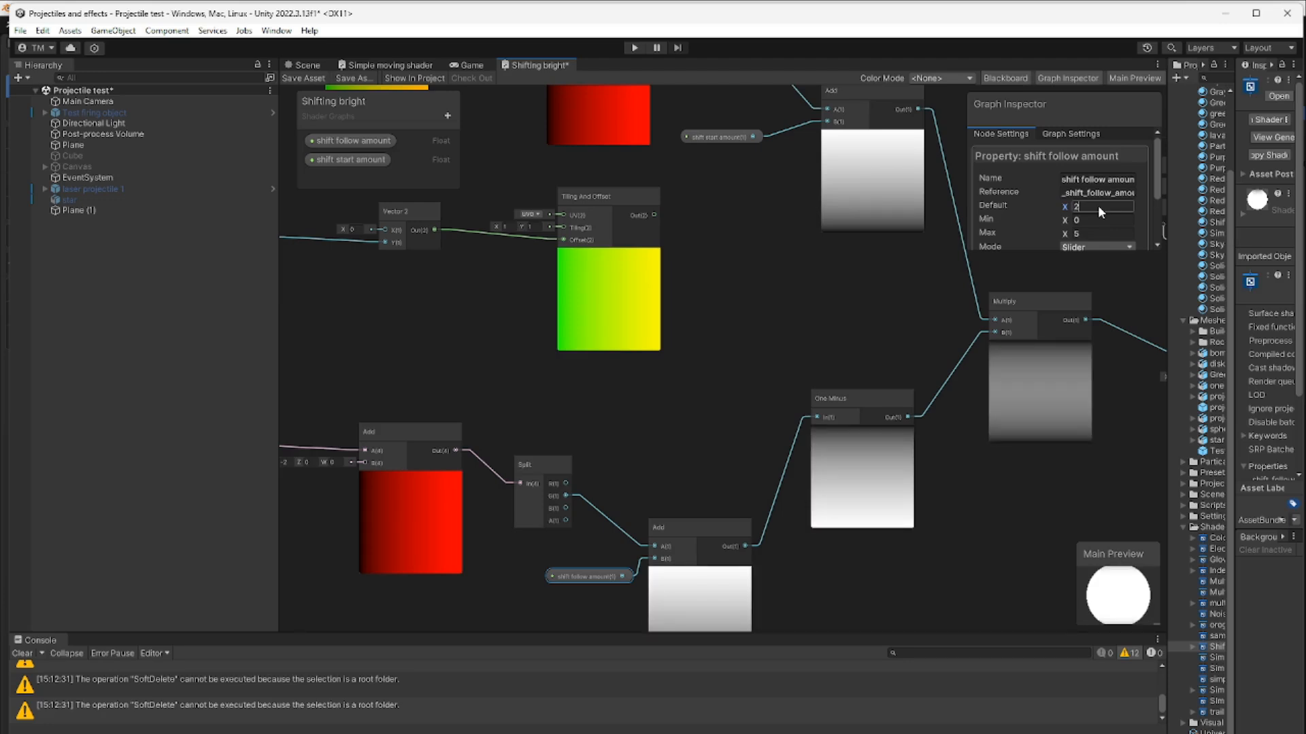
pyautogui.press('BackSpace')
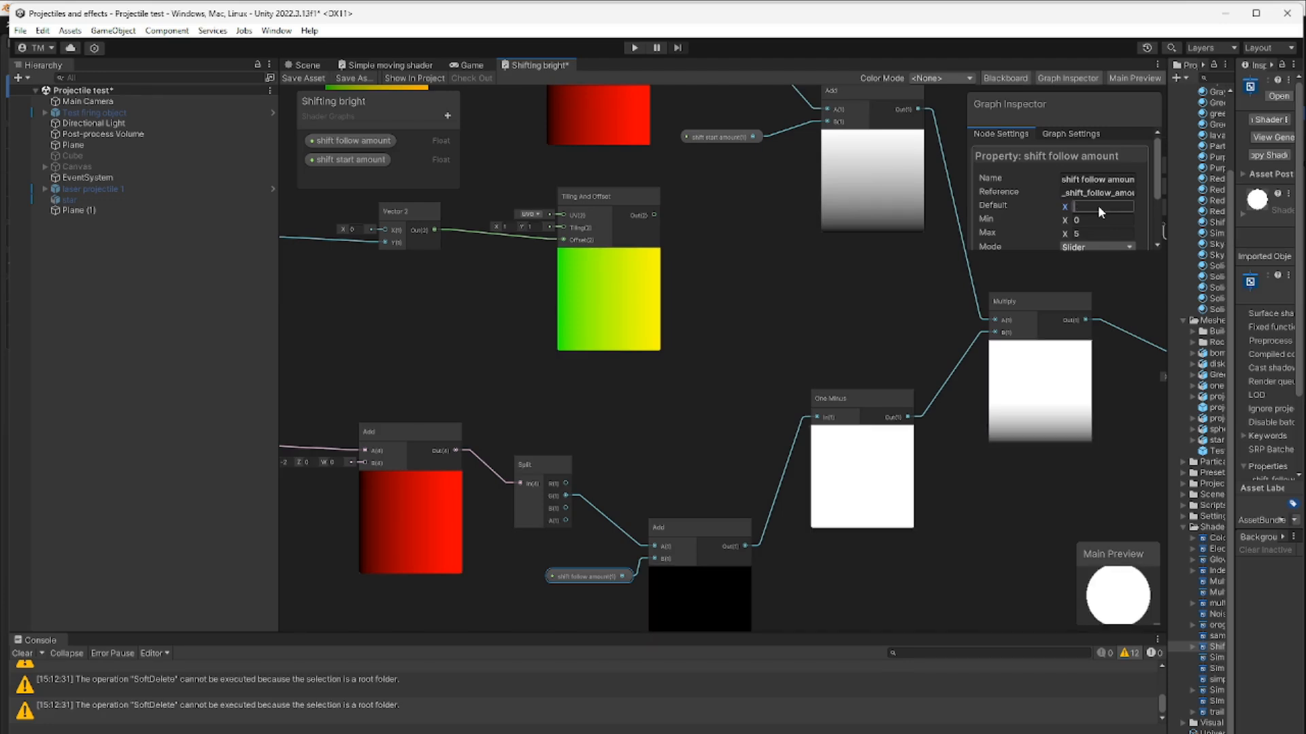
pyautogui.write('2.5')
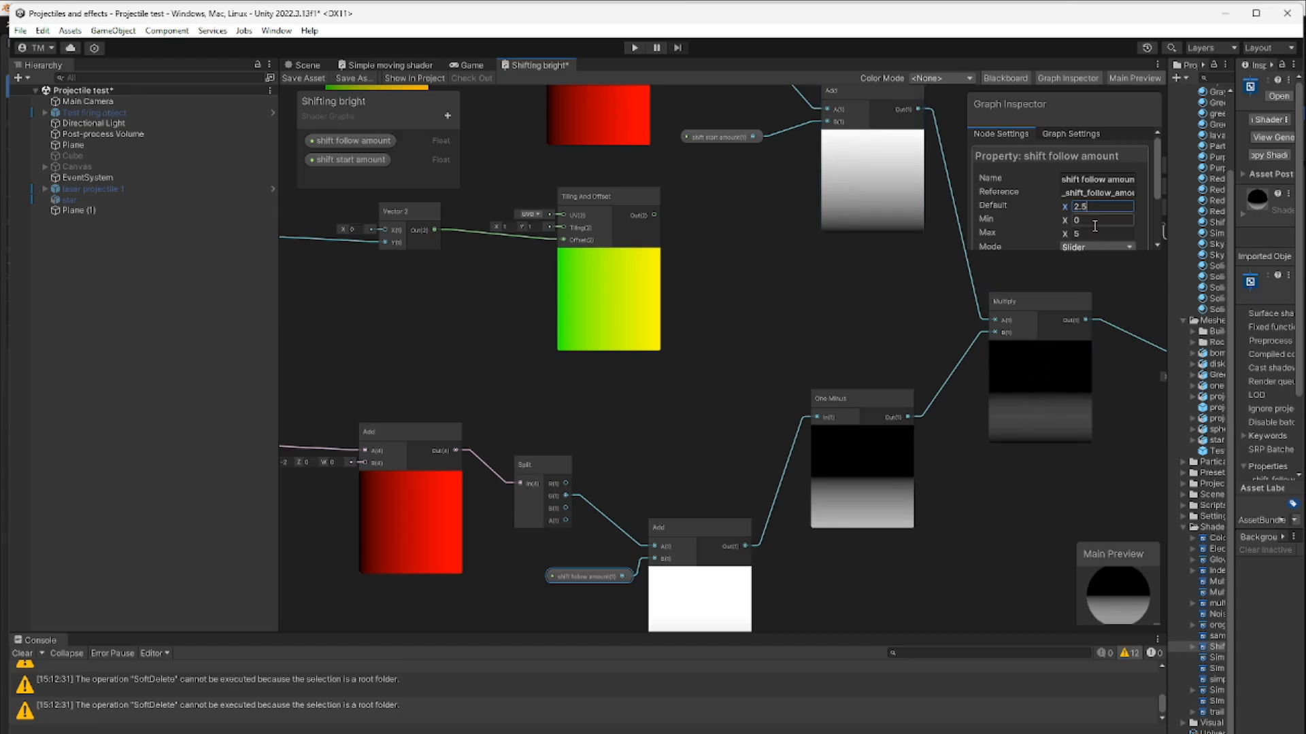
# Return the shift follow amount default to 2, and replace it with 0
pyautogui.press('BackSpace')
pyautogui.press('BackSpace')
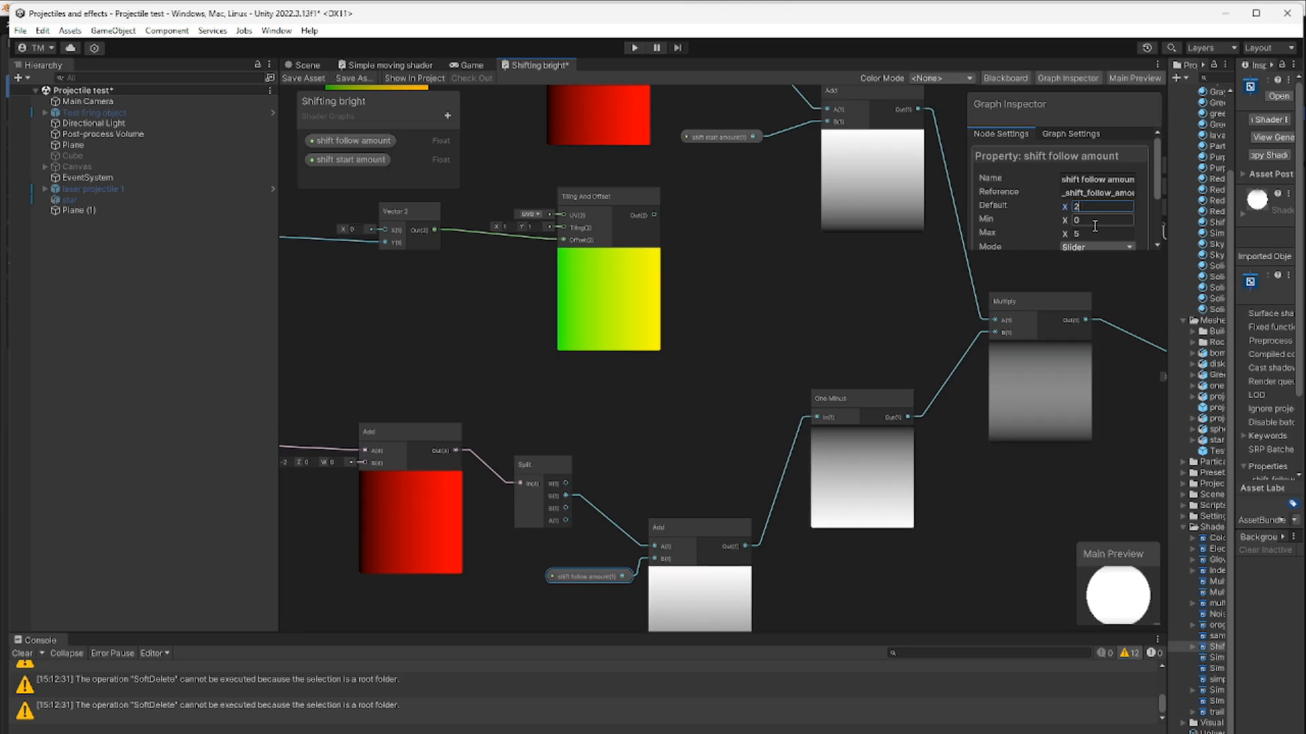
pyautogui.moveTo(455, 617); pyautogui.dragTo(533, 614, button='middle')
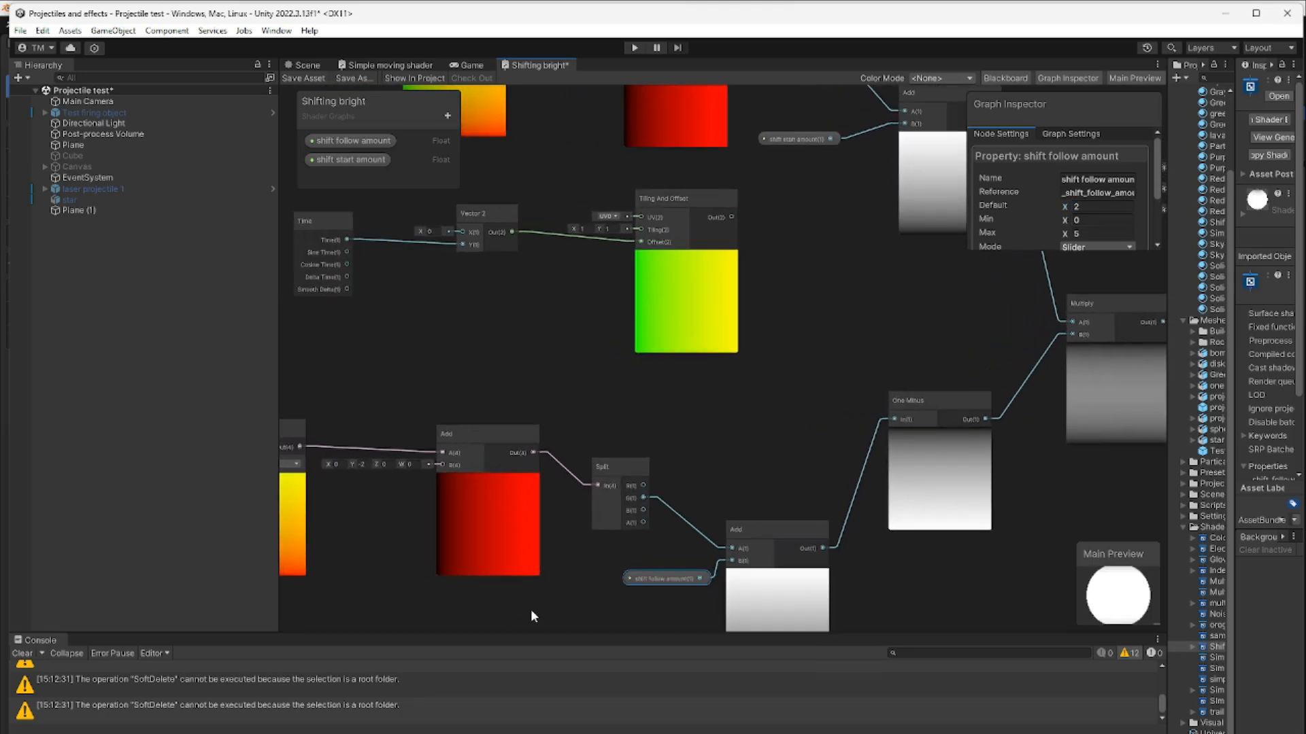
pyautogui.scroll(2, 338, 506)
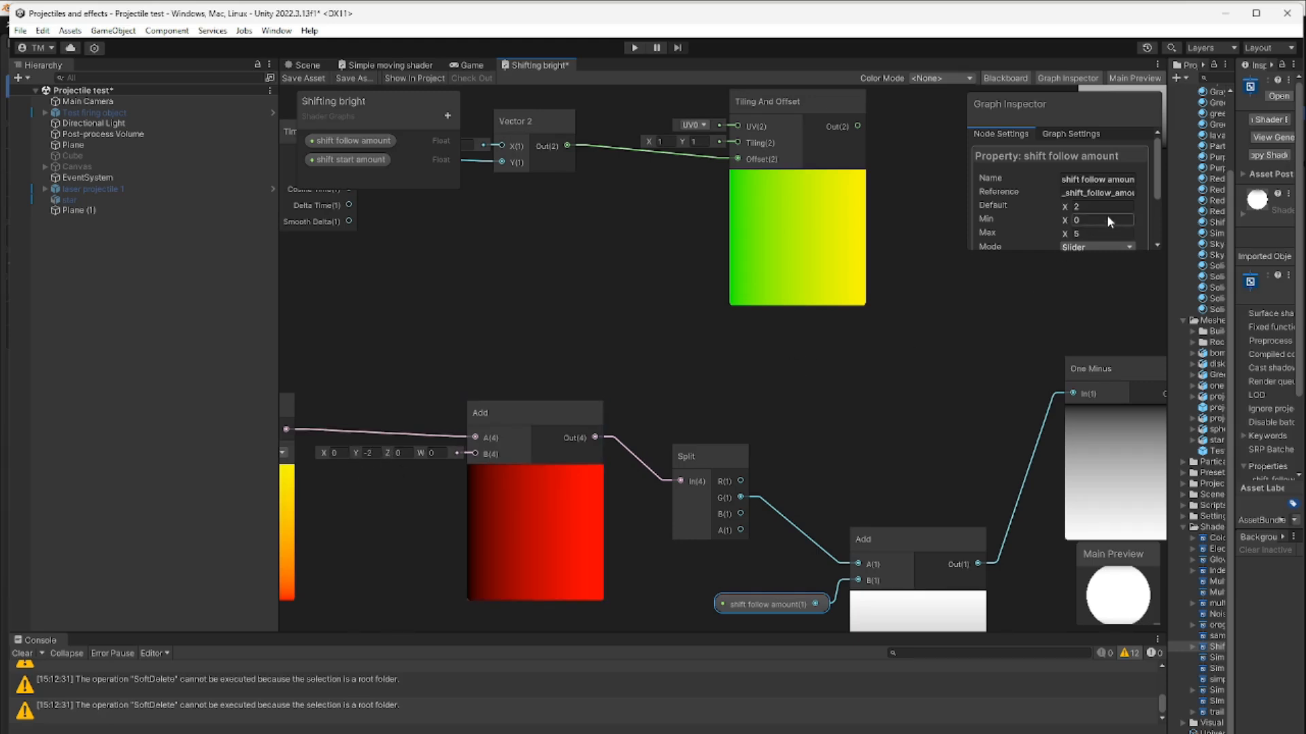
pyautogui.write('0')
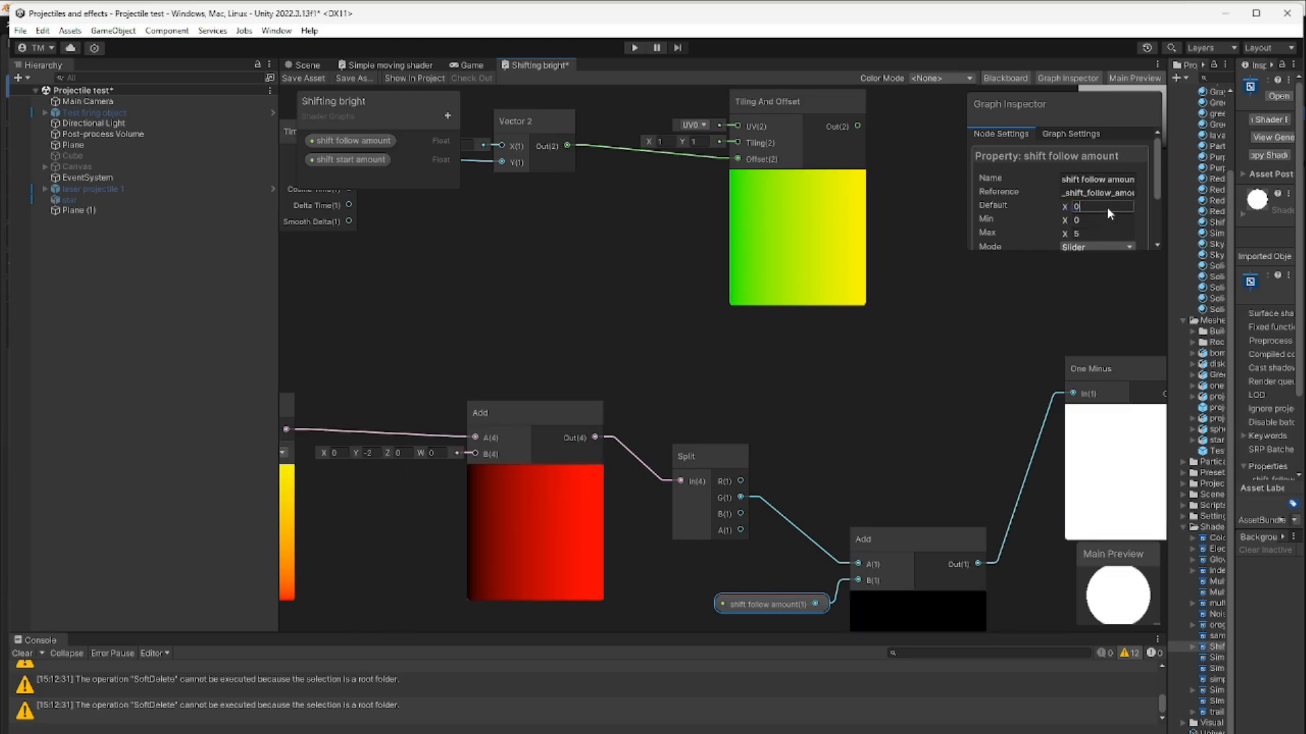
pyautogui.click(990, 310)
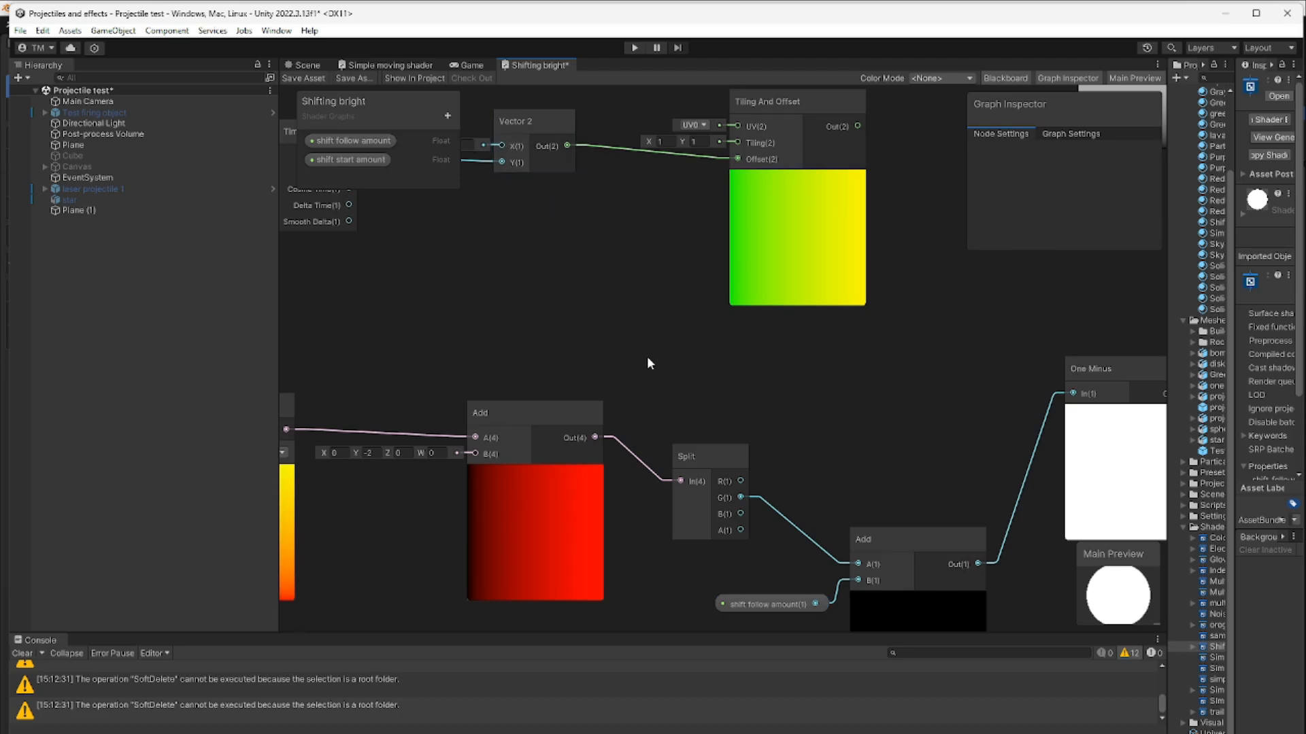
# Return to the scene view and show the Shifting Brigth material's properties, widening the asset list and property area to make them readable
pyautogui.click(303, 65)
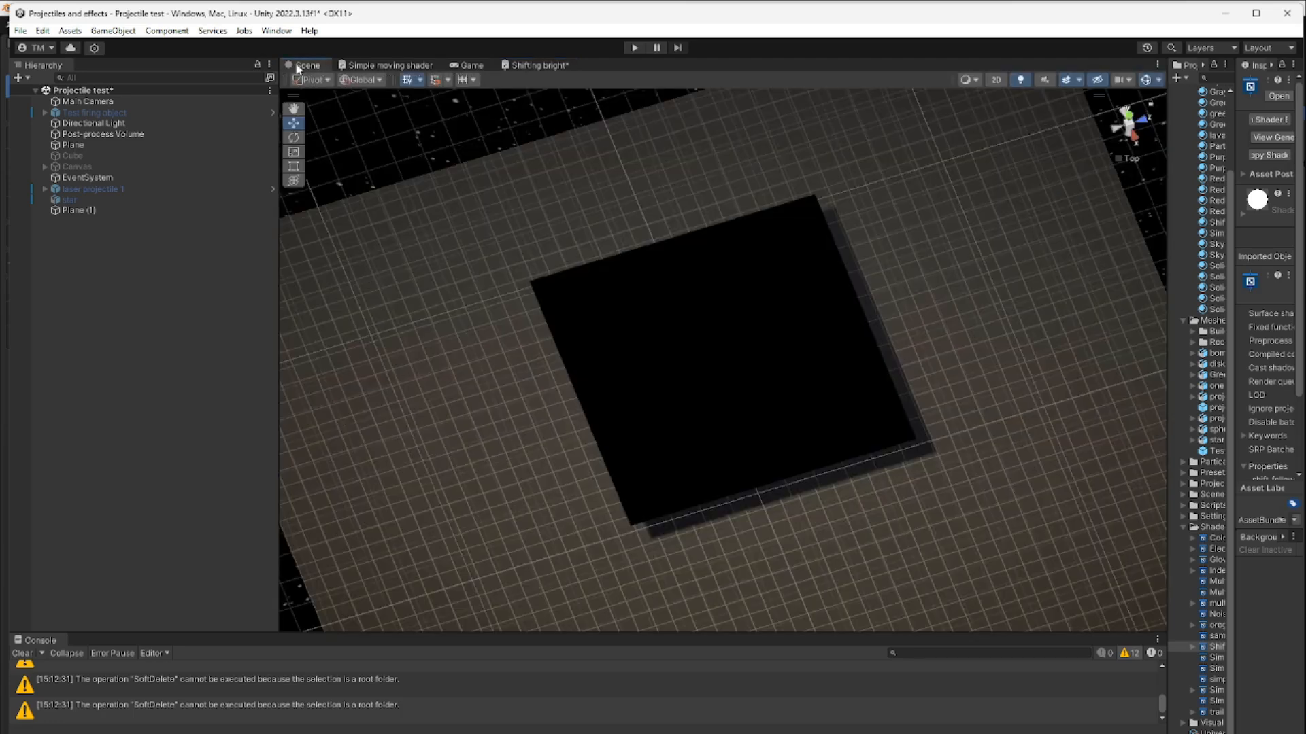
pyautogui.click(740, 341)
pyautogui.moveTo(1164, 562); pyautogui.dragTo(919, 538)
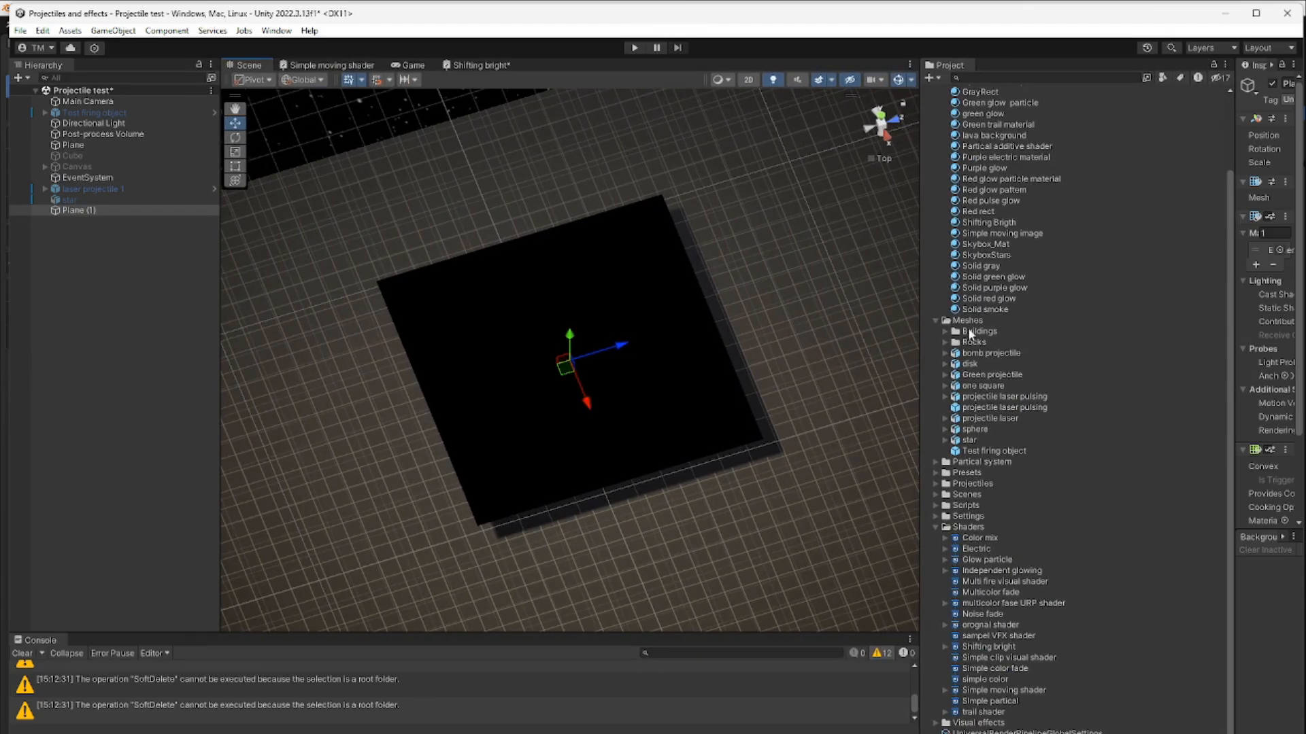
pyautogui.click(994, 224)
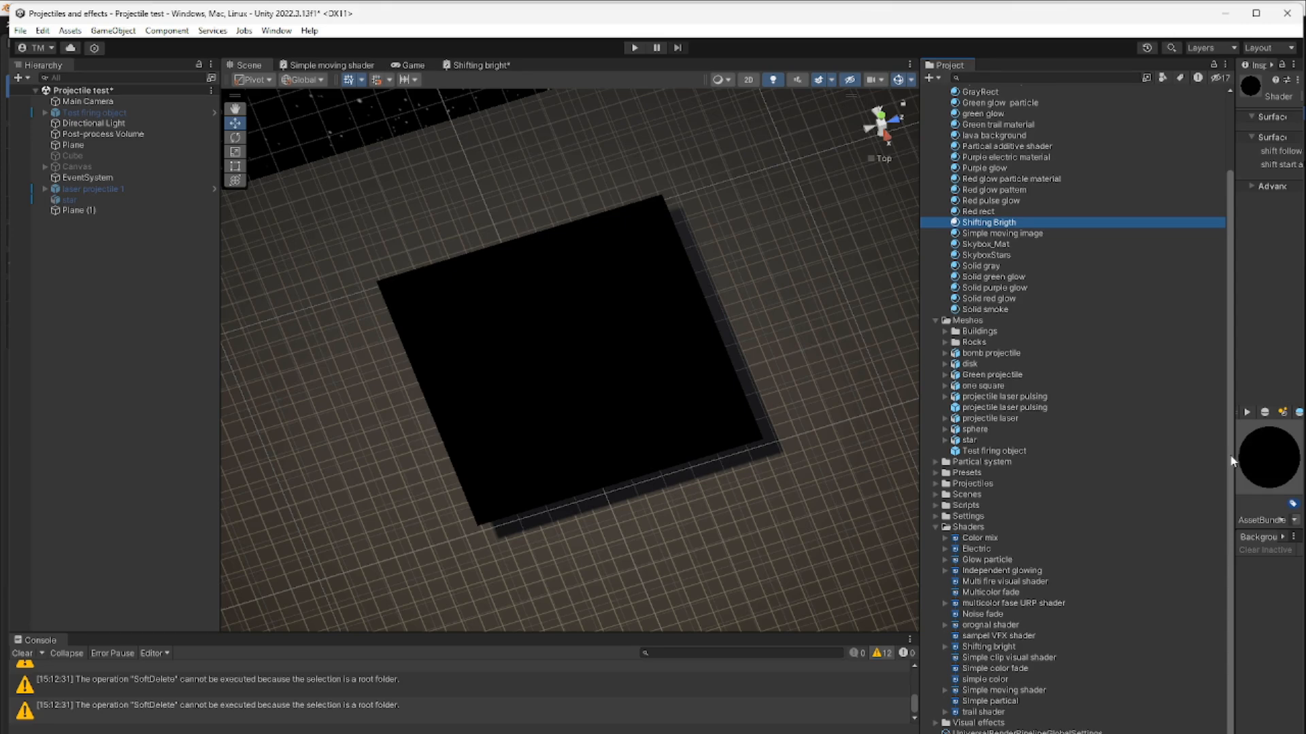
pyautogui.moveTo(1238, 453); pyautogui.dragTo(1100, 441)
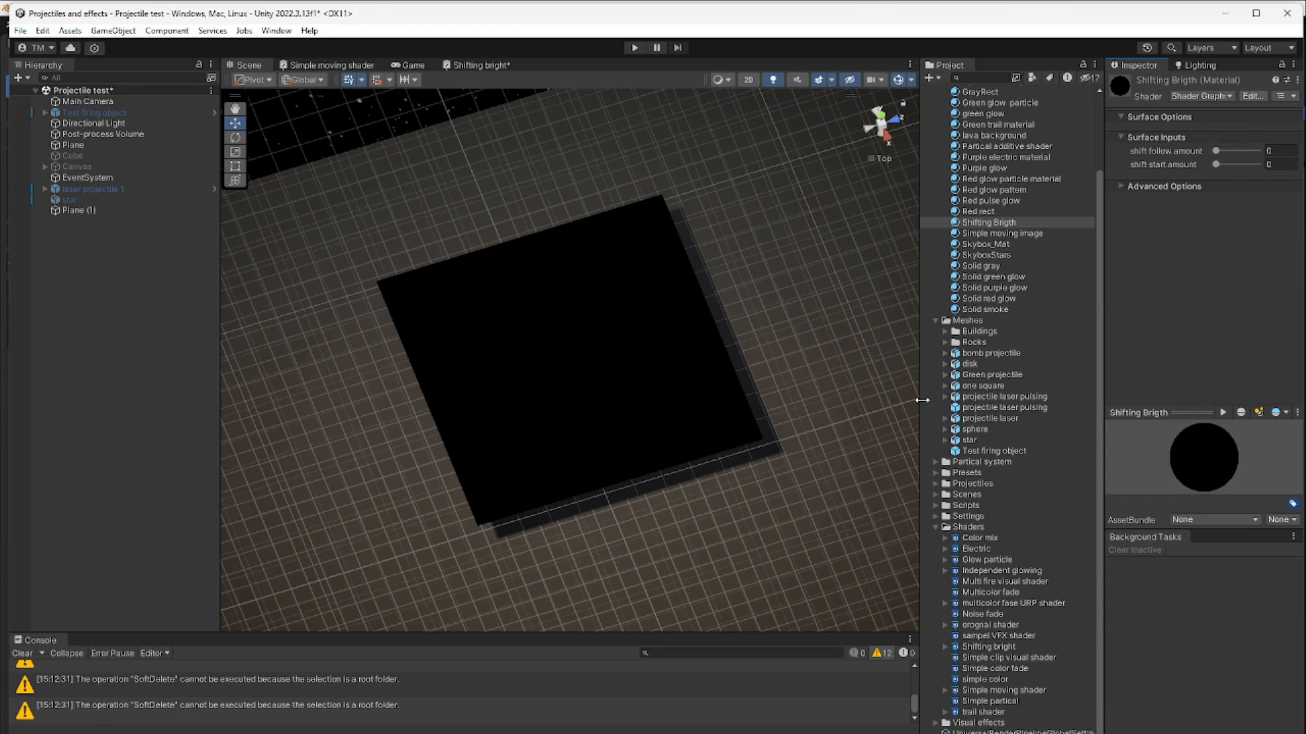
pyautogui.moveTo(922, 400); pyautogui.dragTo(909, 399)
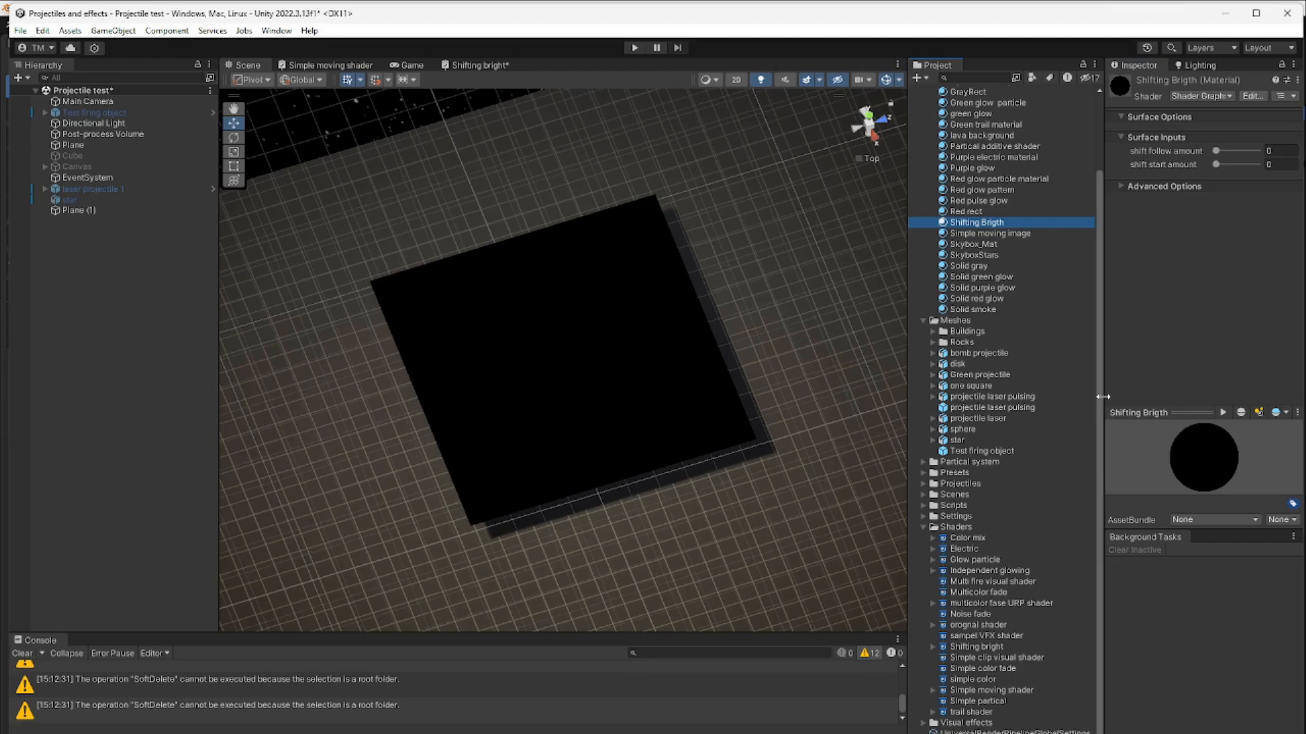
pyautogui.moveTo(1102, 396); pyautogui.dragTo(1078, 396)
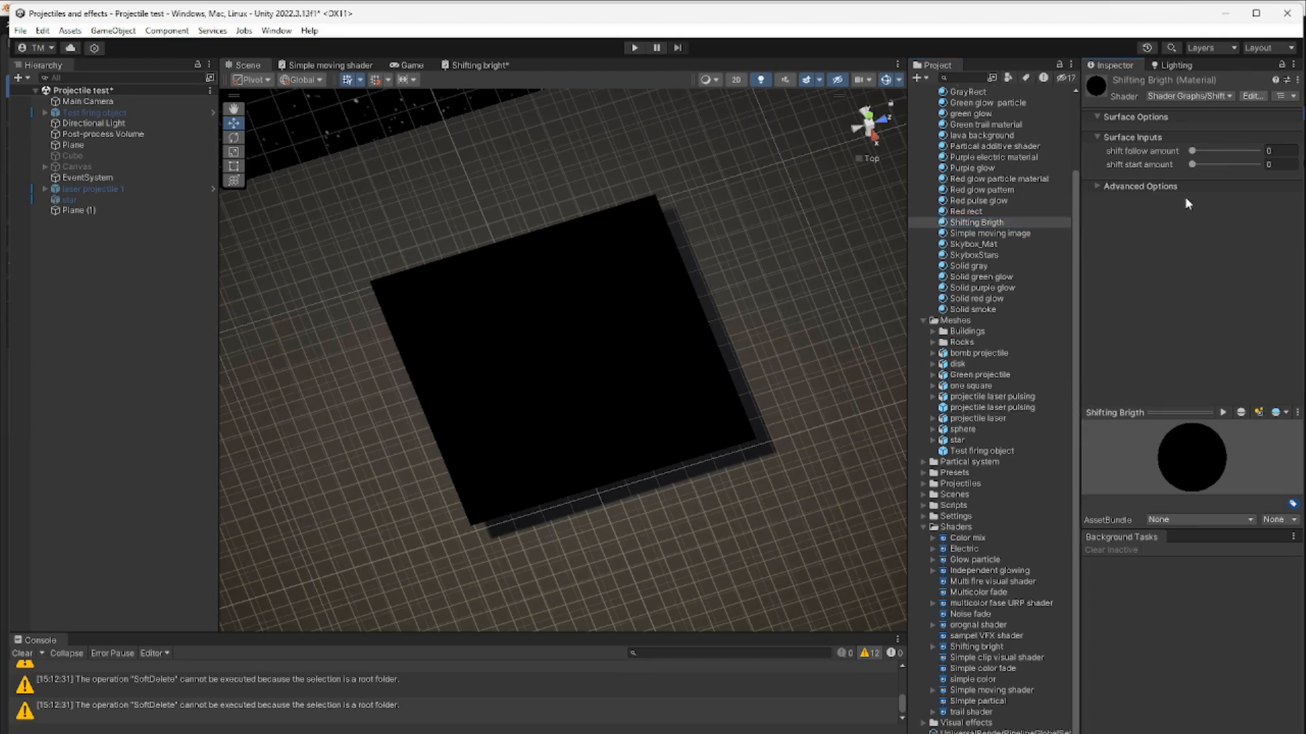
# Raise the Shifting Brigth material's shift start amount to 0.42 and on to about 0.78, watching the brightness spread across the plane
pyautogui.click(1192, 164)
pyautogui.moveTo(1195, 166); pyautogui.dragTo(1200, 168)
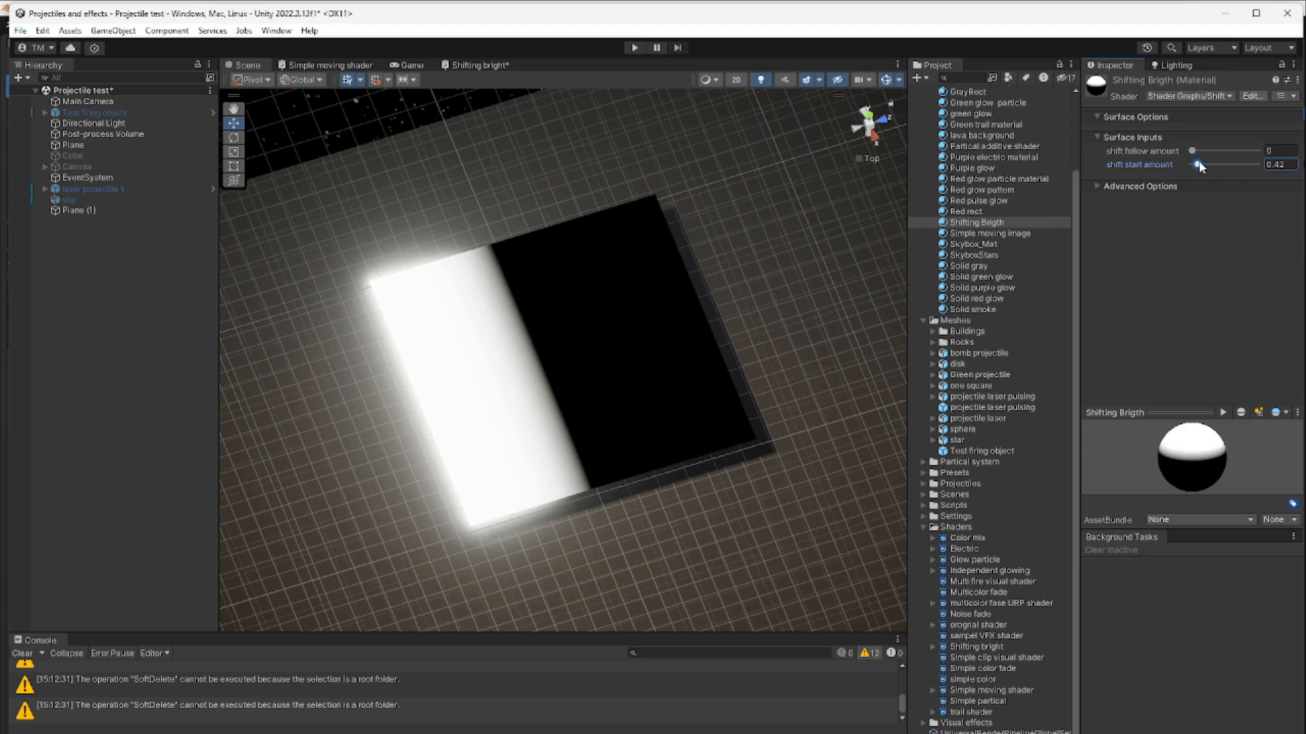
pyautogui.moveTo(1201, 167)
pyautogui.mouseDown()
pyautogui.moveTo(1246, 167)
pyautogui.moveTo(1202, 166)
pyautogui.mouseUp()
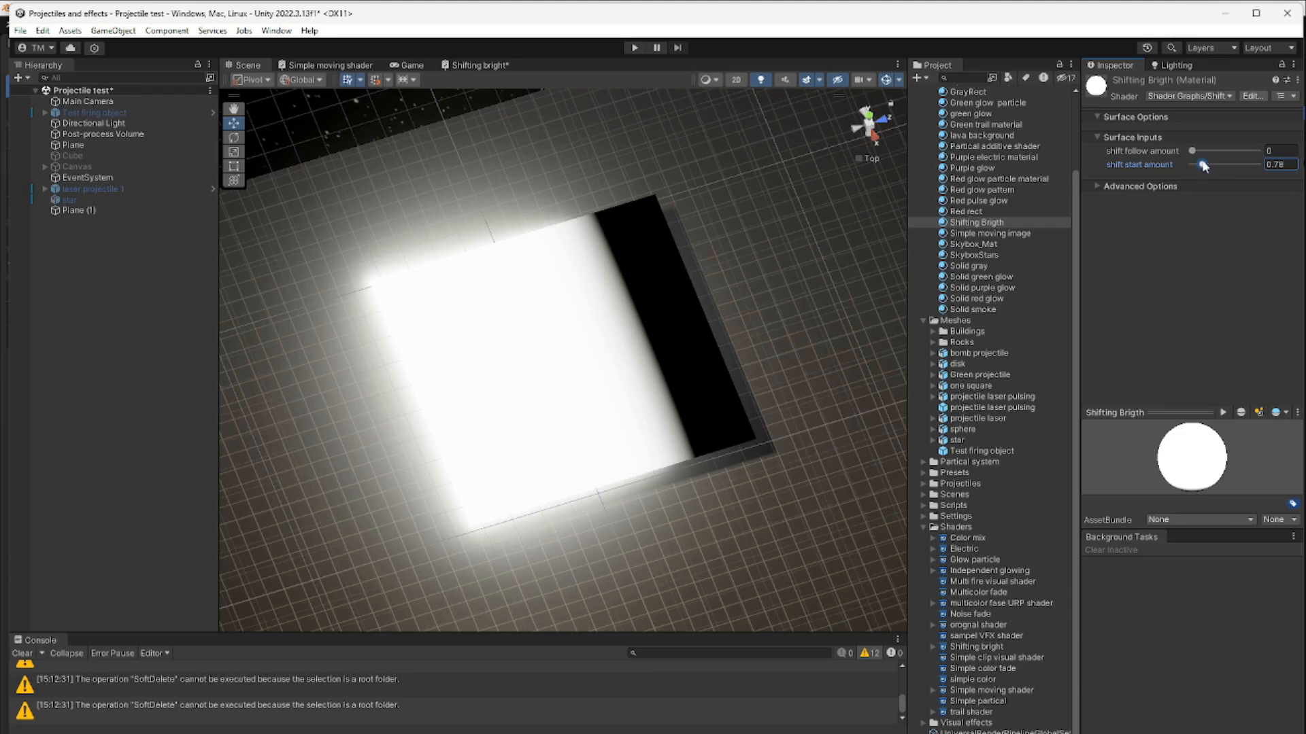
pyautogui.moveTo(1203, 168); pyautogui.dragTo(1236, 151)
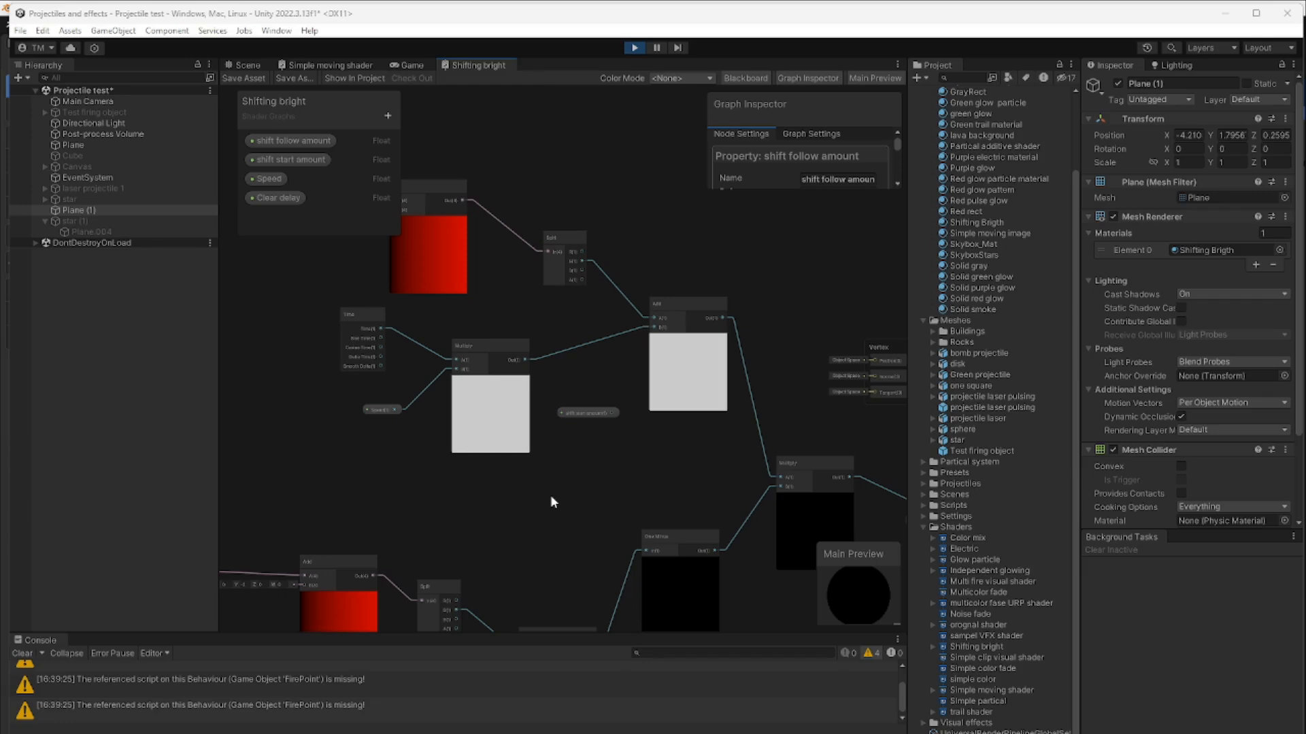
# Examine how Time and Speed drive the upper Multiply node, and how Clear delay is subtracted from Time in the lower branch
pyautogui.scroll(5, 554, 480)
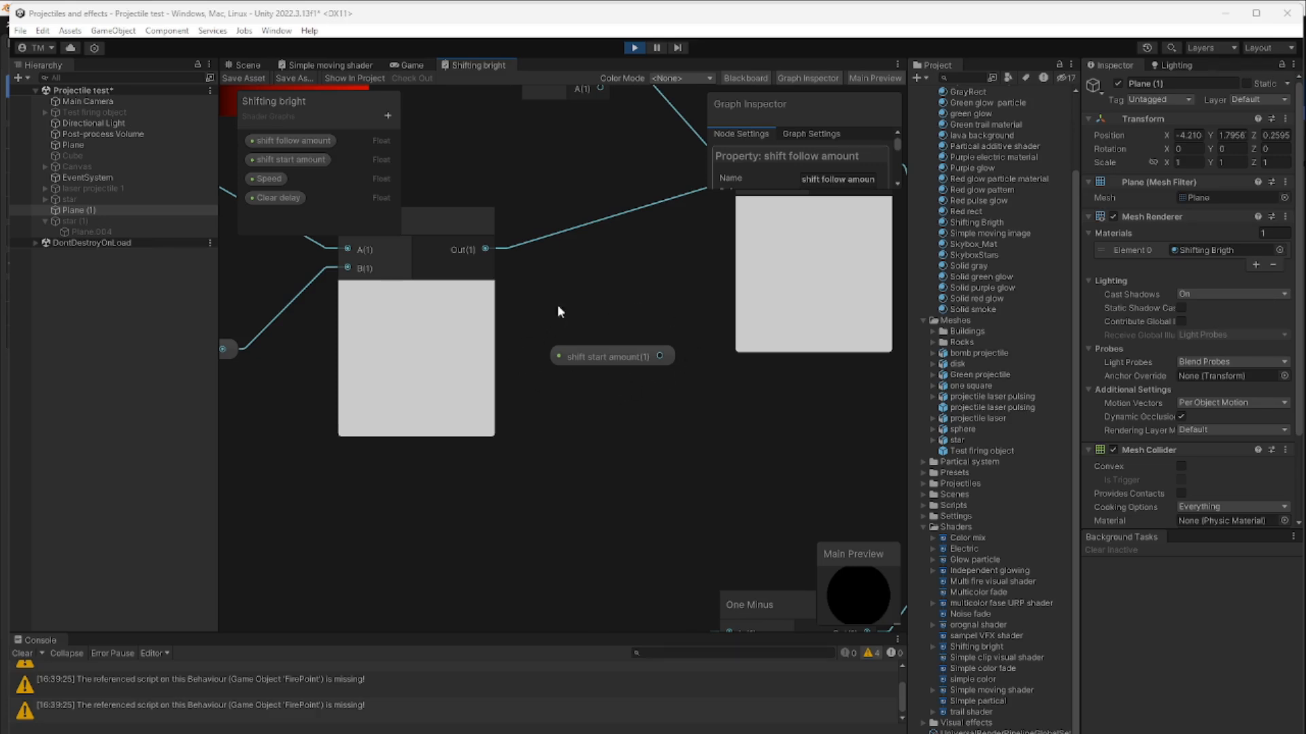
pyautogui.moveTo(606, 411); pyautogui.dragTo(831, 517, button='middle')
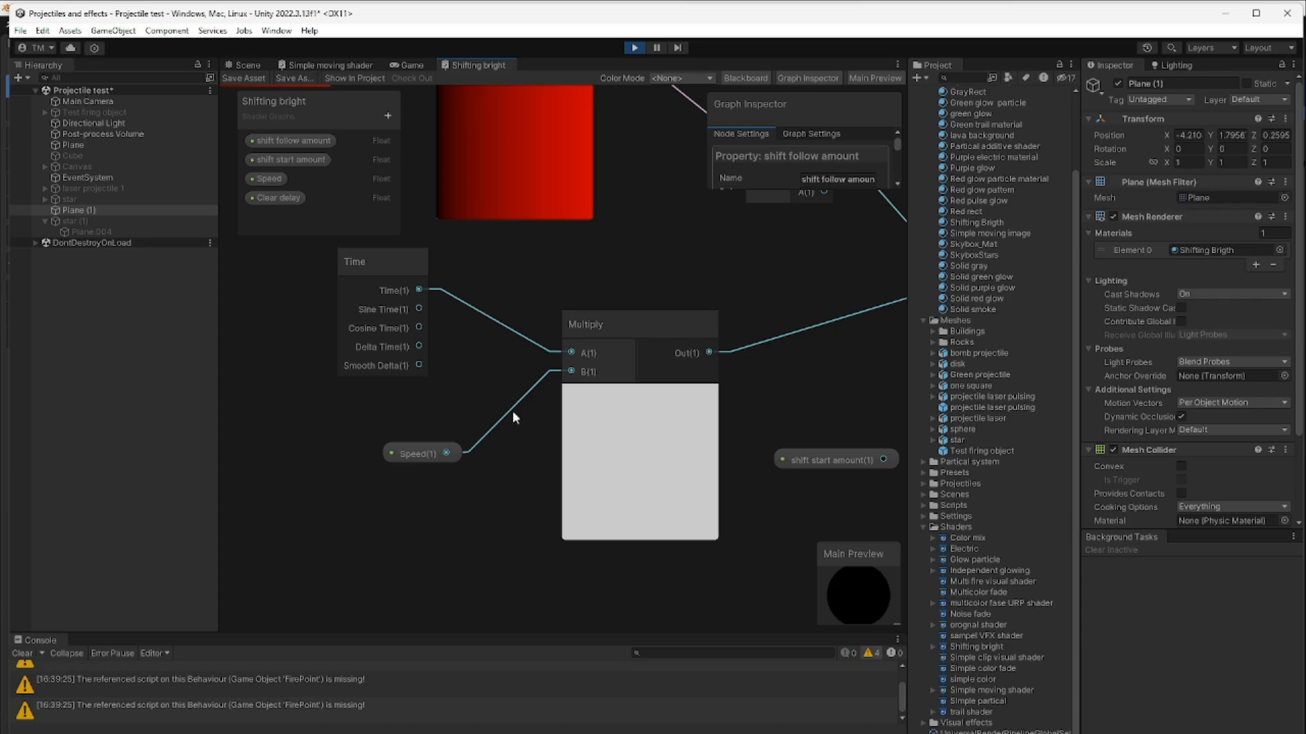
pyautogui.moveTo(492, 492); pyautogui.dragTo(292, 522, button='middle')
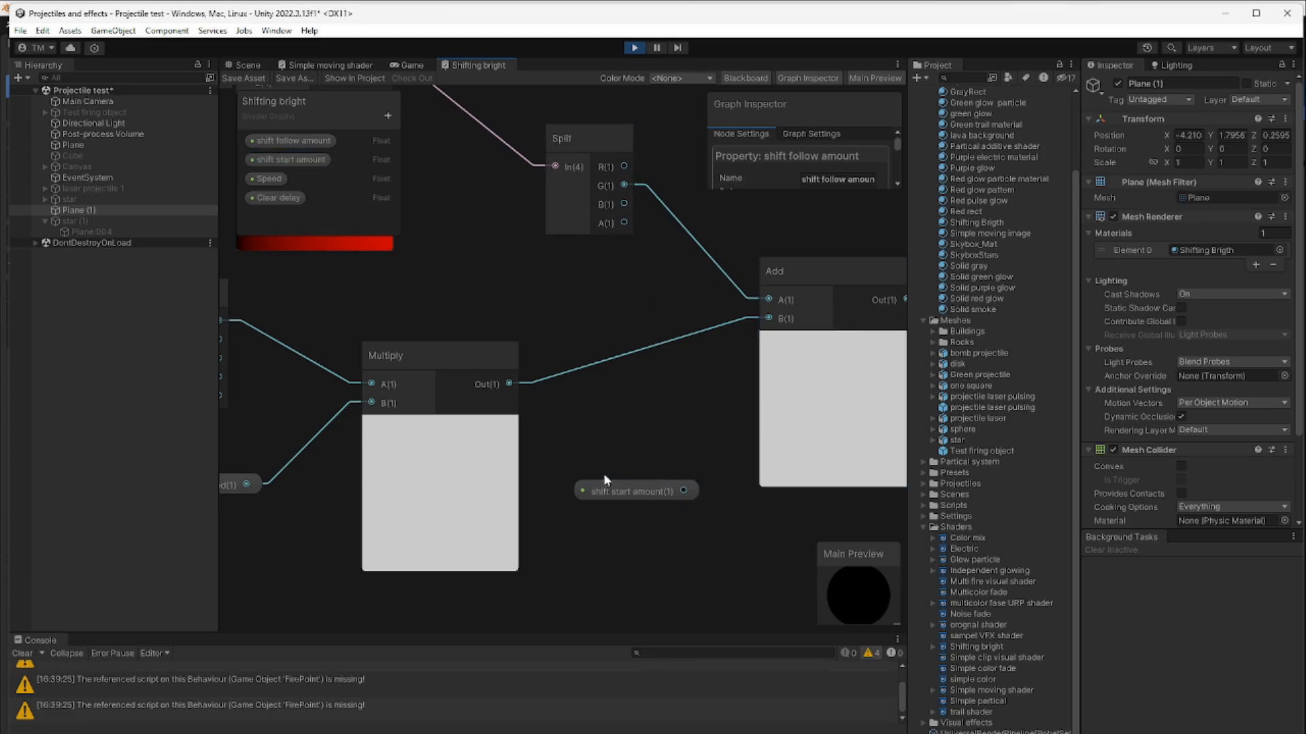
pyautogui.scroll(-8, 597, 435)
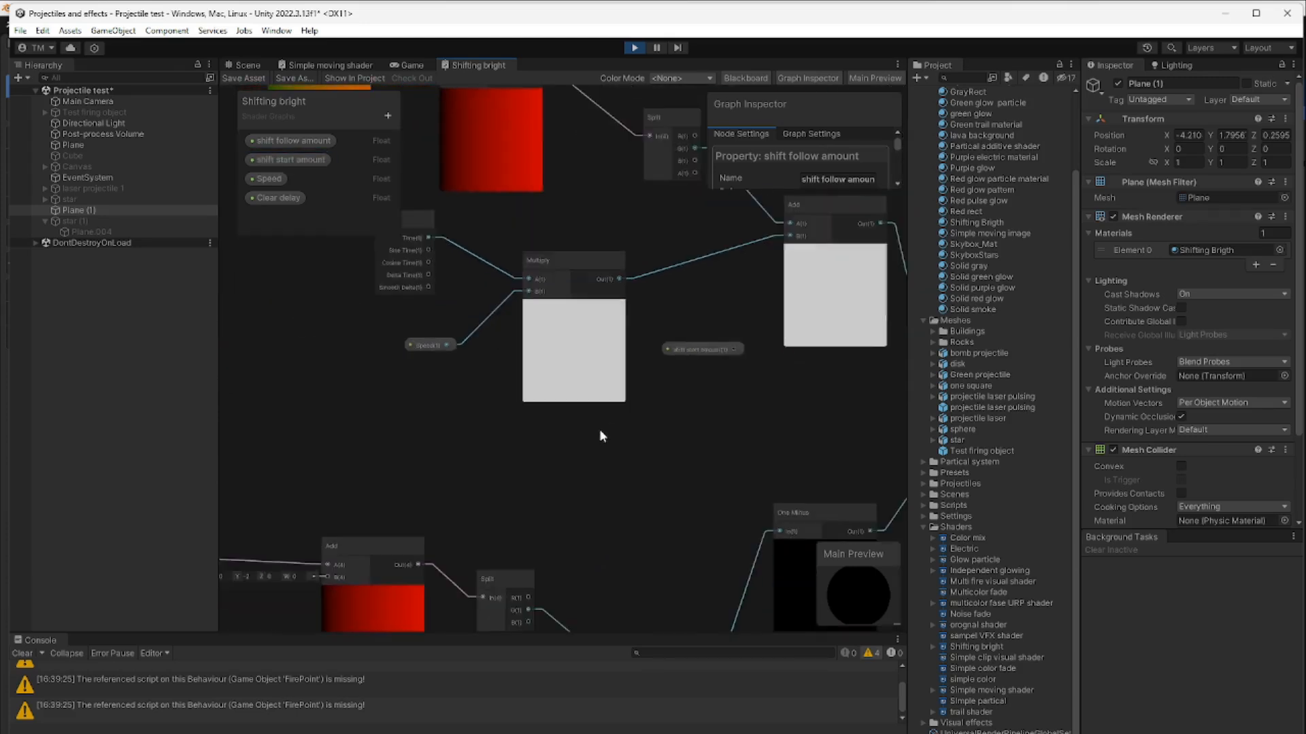
pyautogui.moveTo(597, 438); pyautogui.dragTo(646, 315, button='middle')
pyautogui.scroll(6, 605, 503)
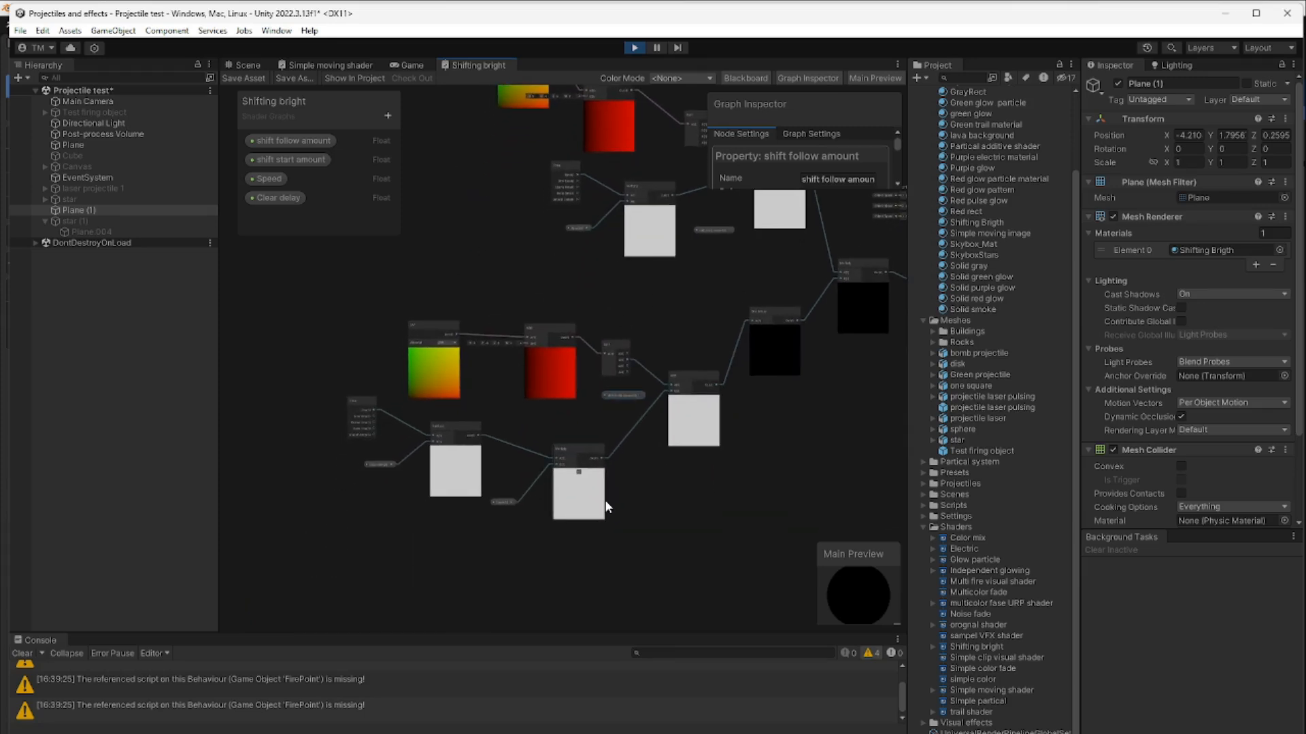
pyautogui.scroll(3, 605, 507)
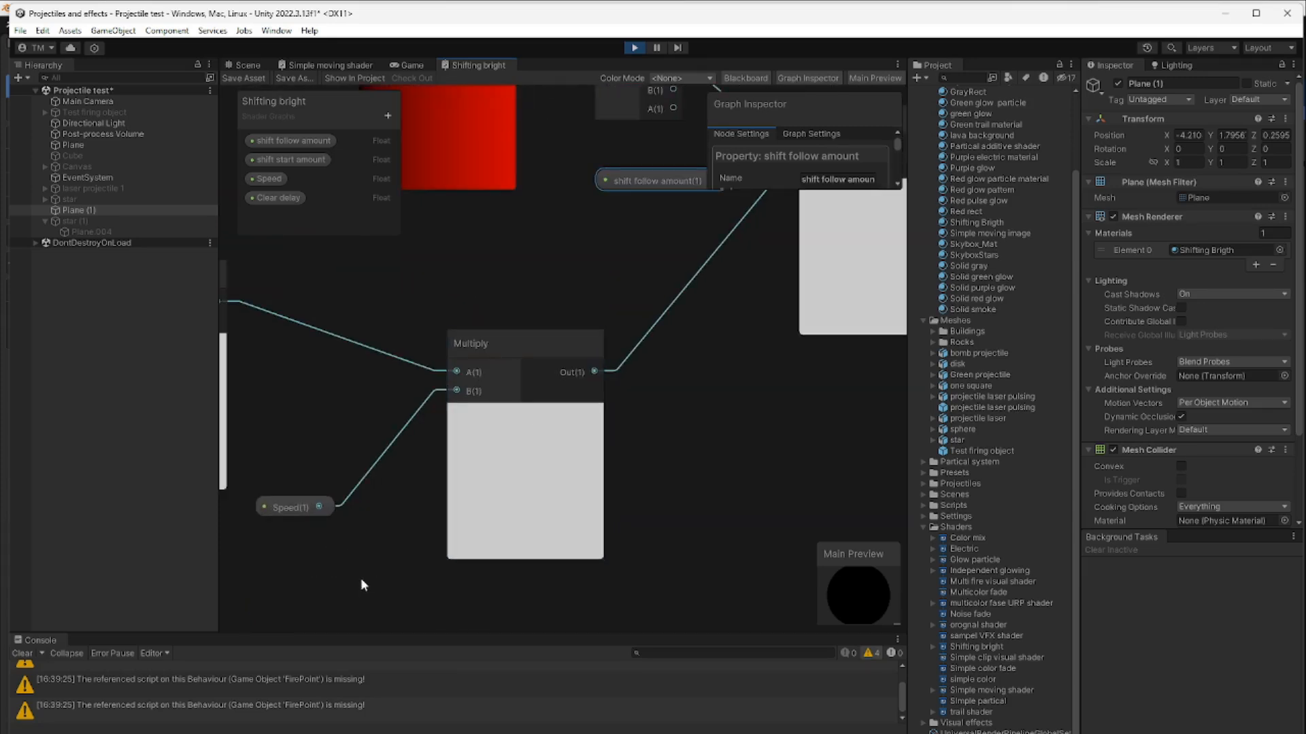
pyautogui.moveTo(365, 582); pyautogui.dragTo(737, 628, button='middle')
pyautogui.moveTo(378, 551); pyautogui.dragTo(424, 559, button='middle')
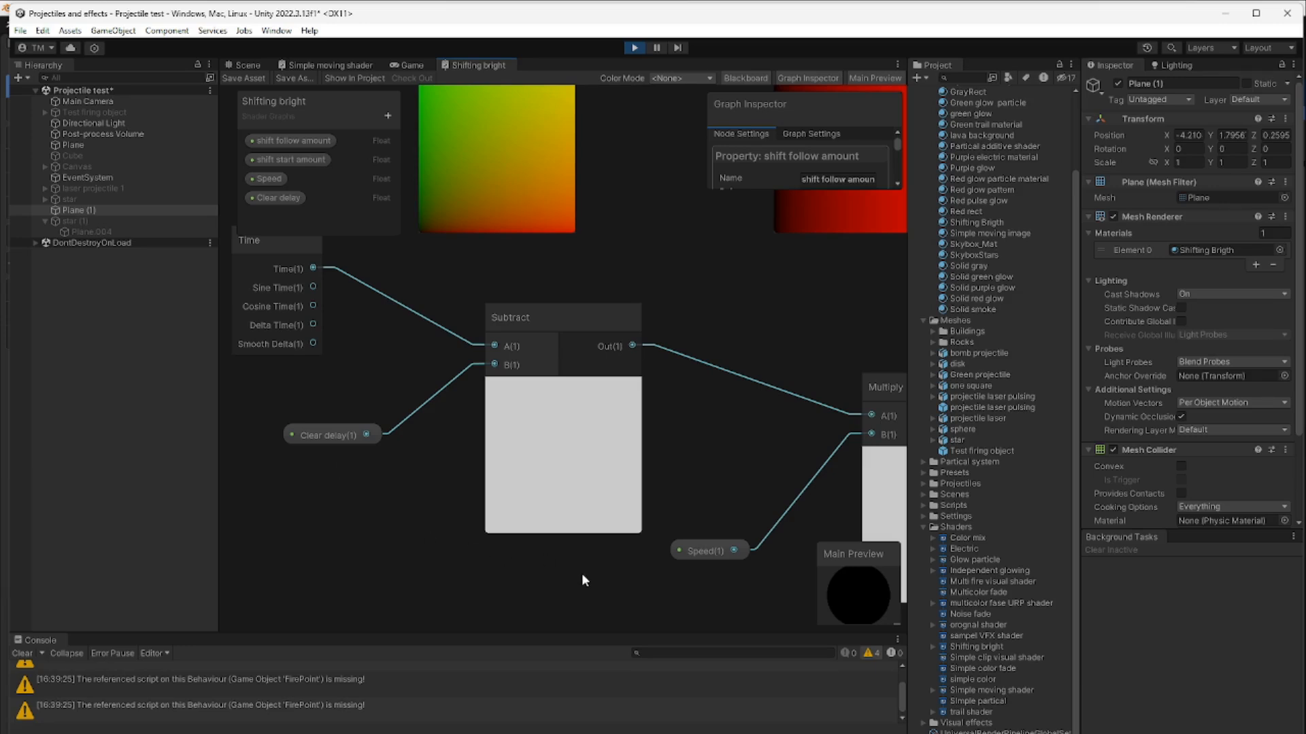
# Trace the lower branch from the Time and Clear delay subtraction through the Speed Multiply and Add nodes to the final output
pyautogui.moveTo(581, 574); pyautogui.dragTo(457, 577, button='middle')
pyautogui.moveTo(585, 597); pyautogui.dragTo(477, 618, button='middle')
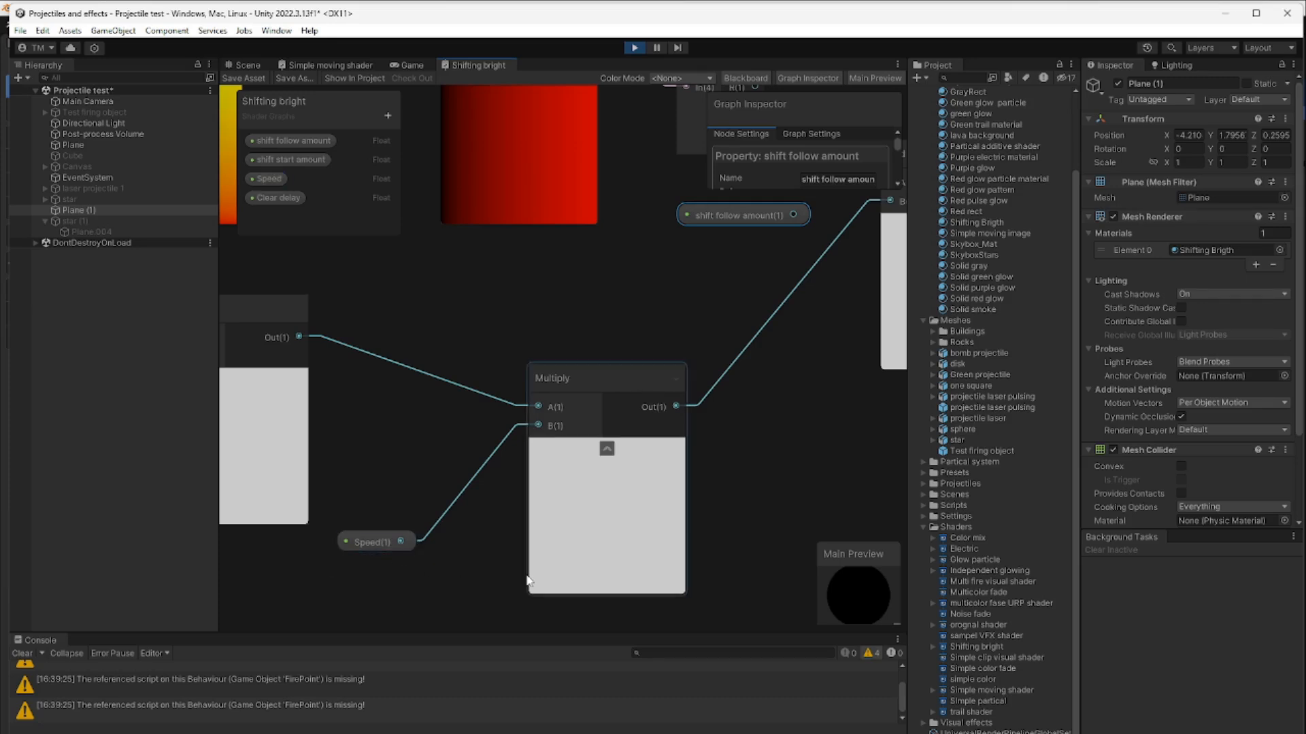
pyautogui.moveTo(755, 529); pyautogui.dragTo(519, 651, button='middle')
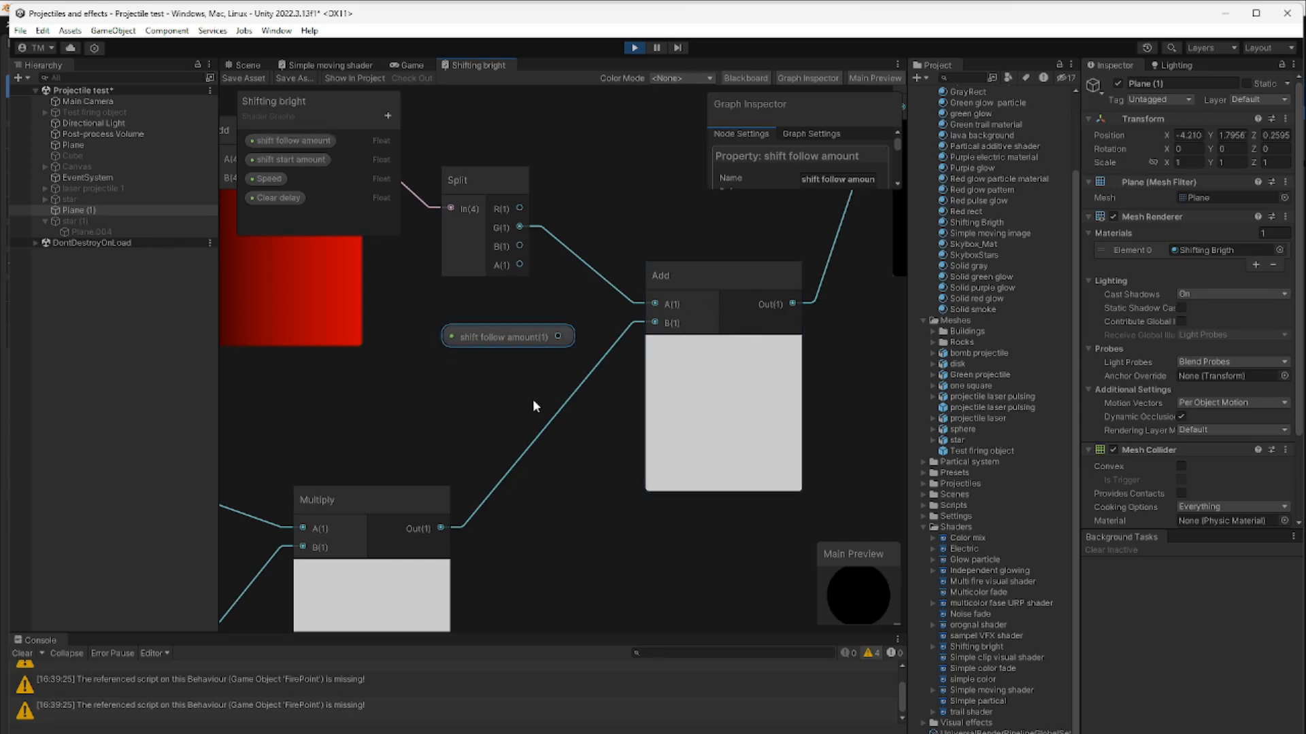
pyautogui.scroll(-5, 561, 462)
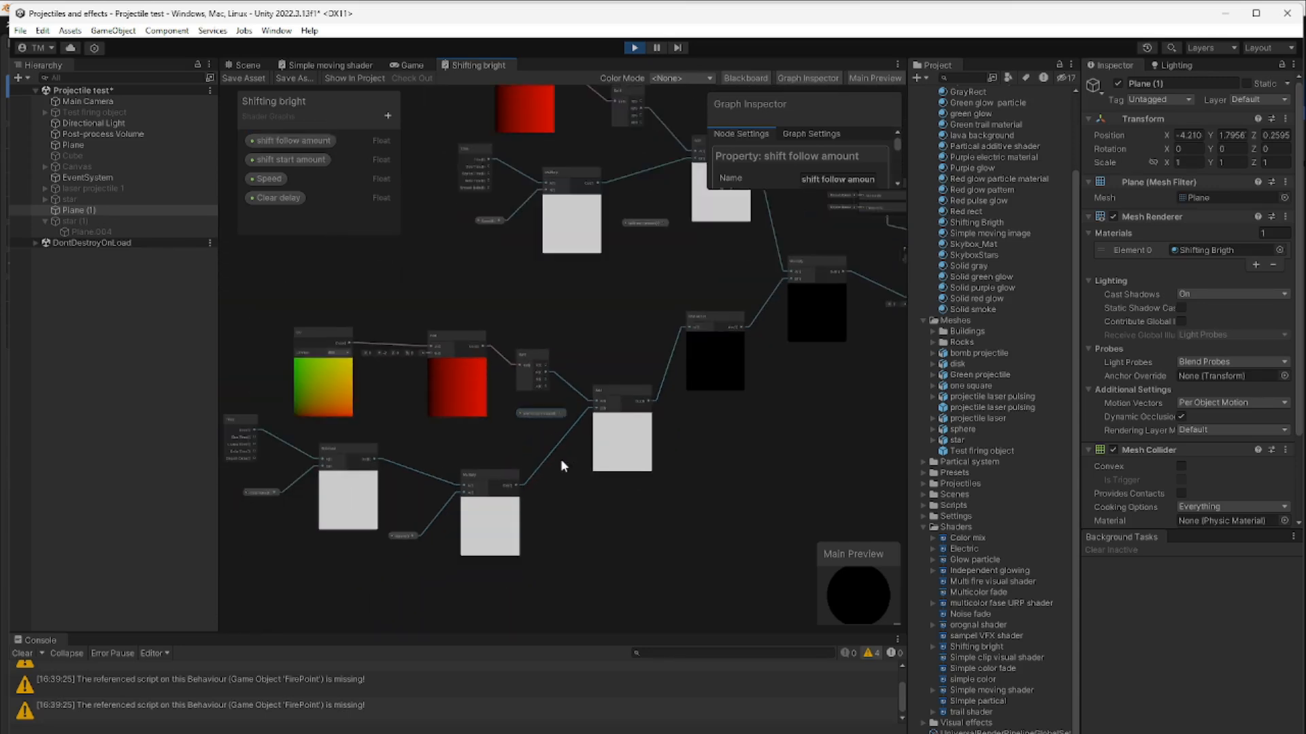
pyautogui.moveTo(582, 495); pyautogui.dragTo(632, 572, button='middle')
pyautogui.scroll(-1, 593, 400)
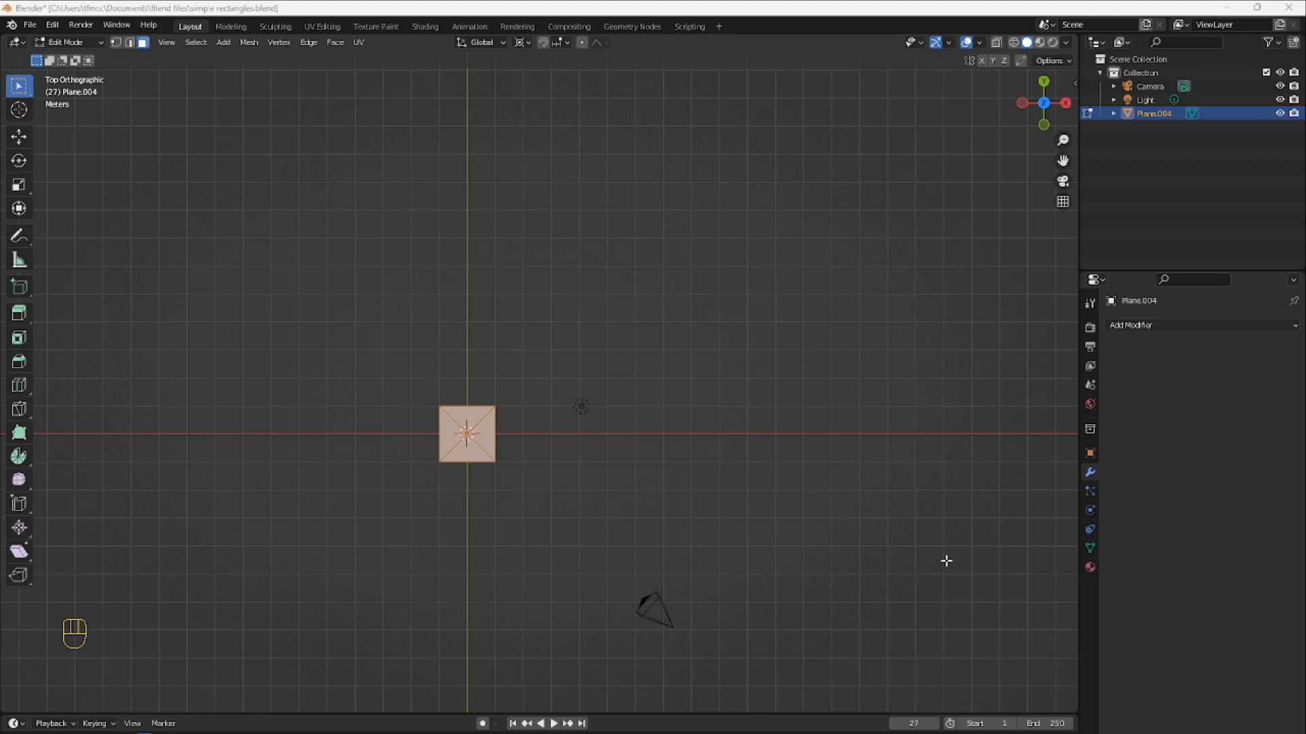
# Switch to Blender and add a plane to the Plane.004 mesh, moving it 2 m along X beside the existing square
pyautogui.click(535, 465)
pyautogui.hotkey('shift', 'a')
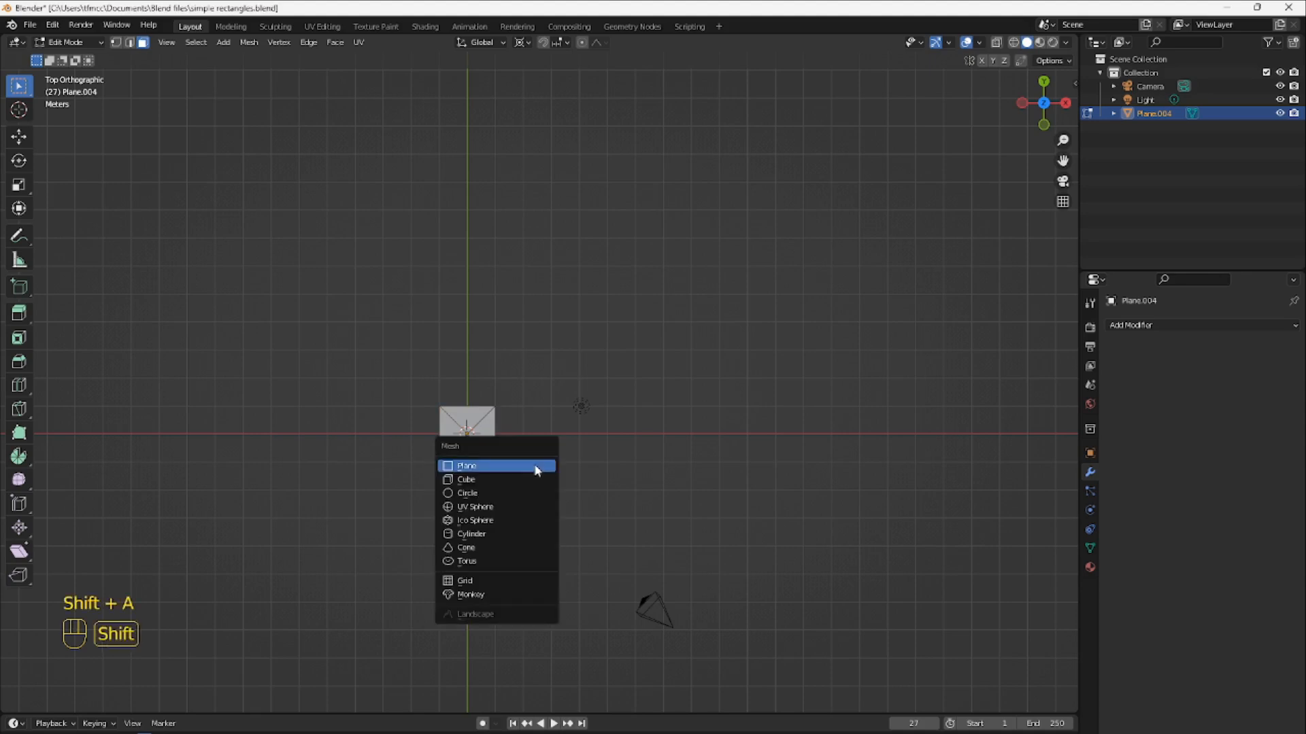
pyautogui.click(535, 465)
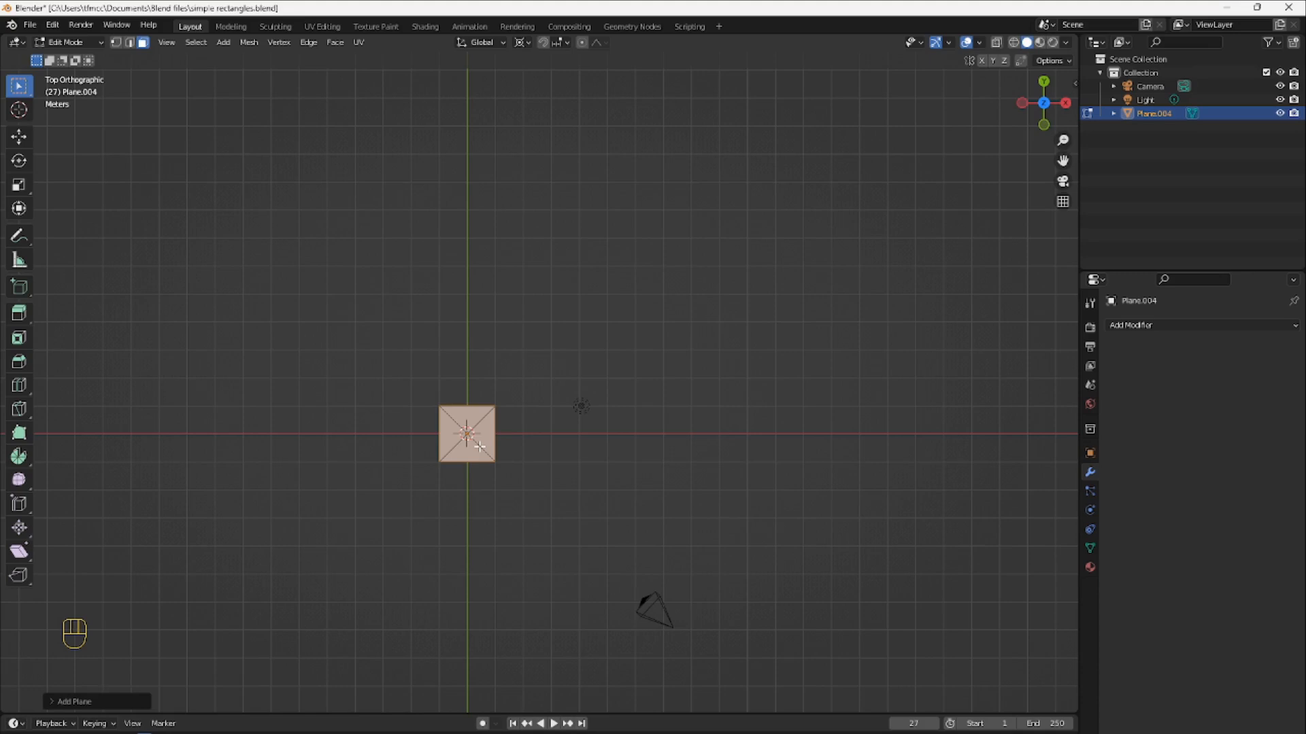
pyautogui.press('g')
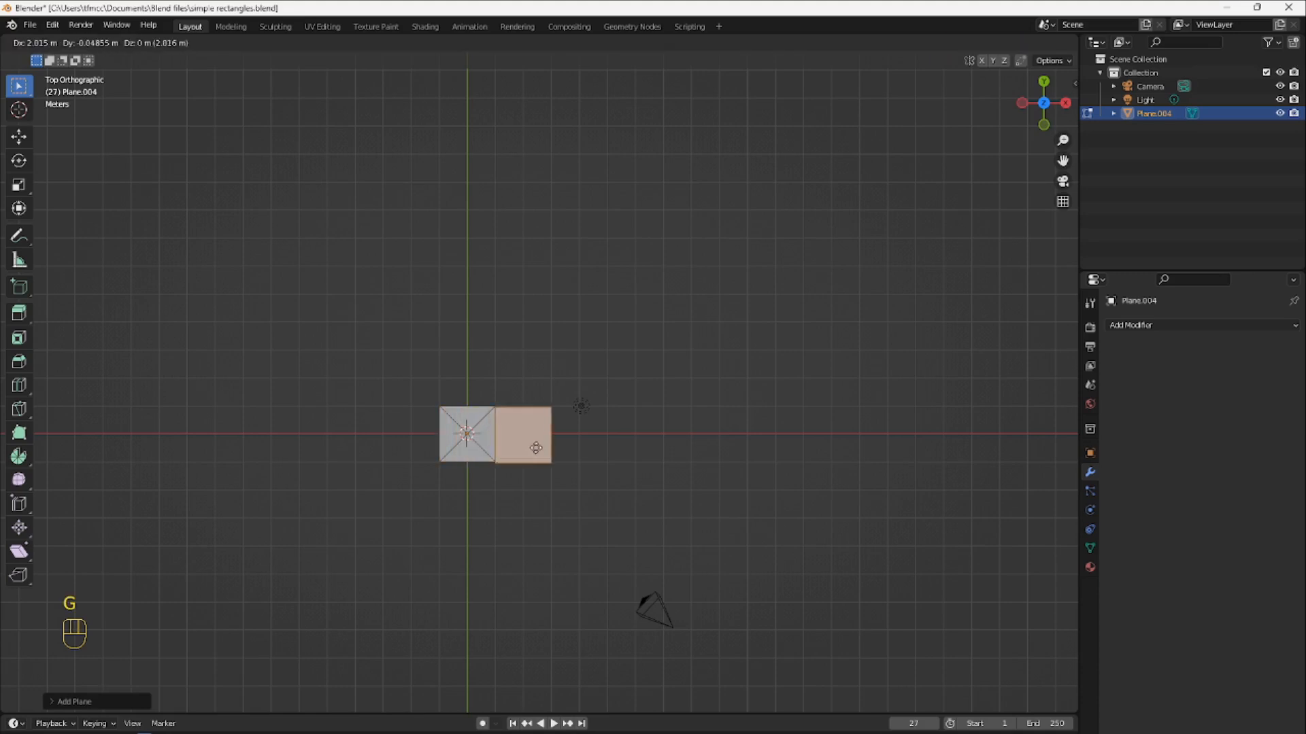
pyautogui.press('ctrl')
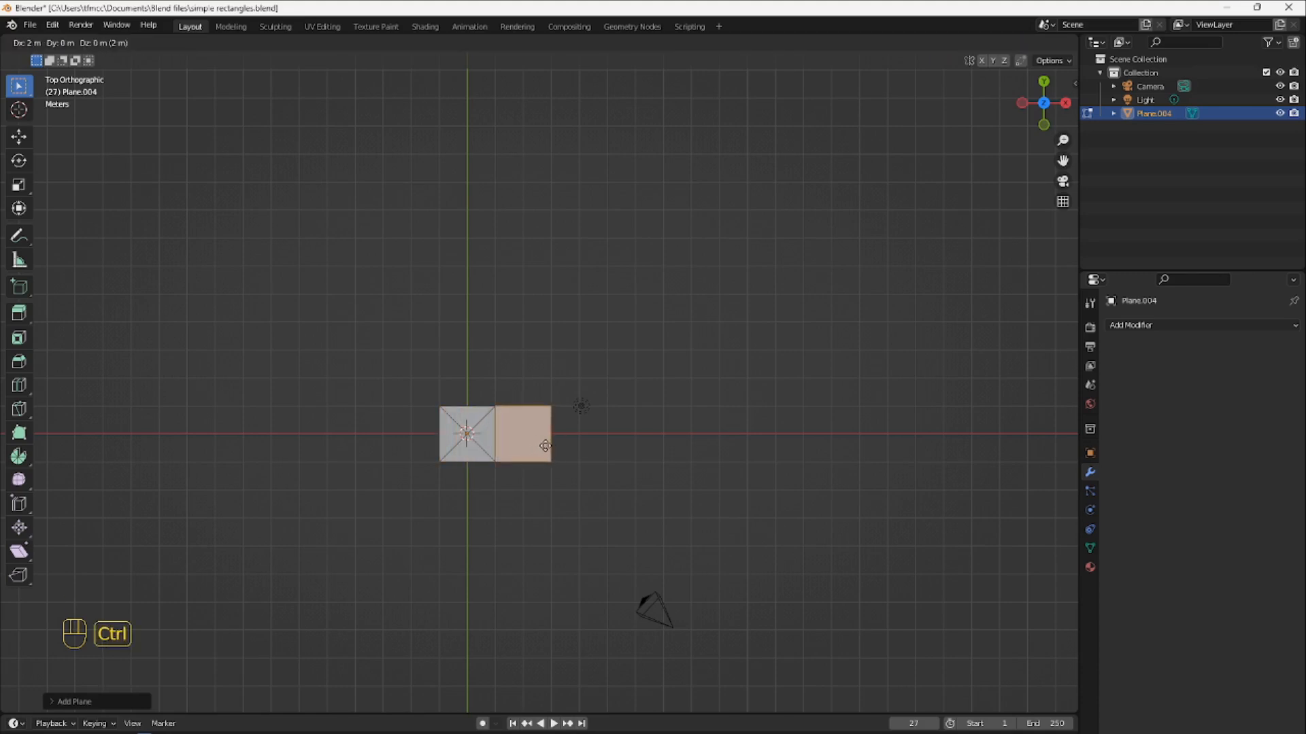
pyautogui.click(544, 445)
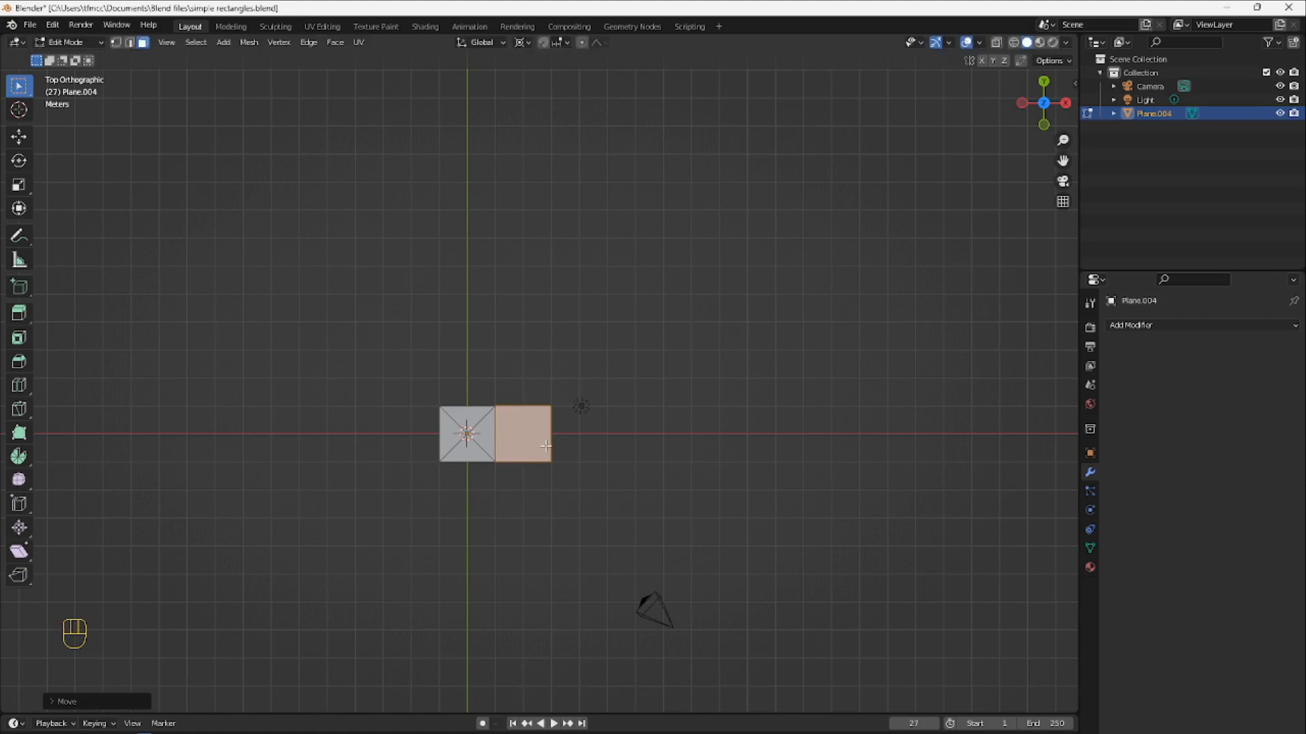
# Move the new plane's outer edge 5 m along X to stretch it into a long rectangle
pyautogui.scroll(2, 546, 446)
pyautogui.scroll(1, 545, 446)
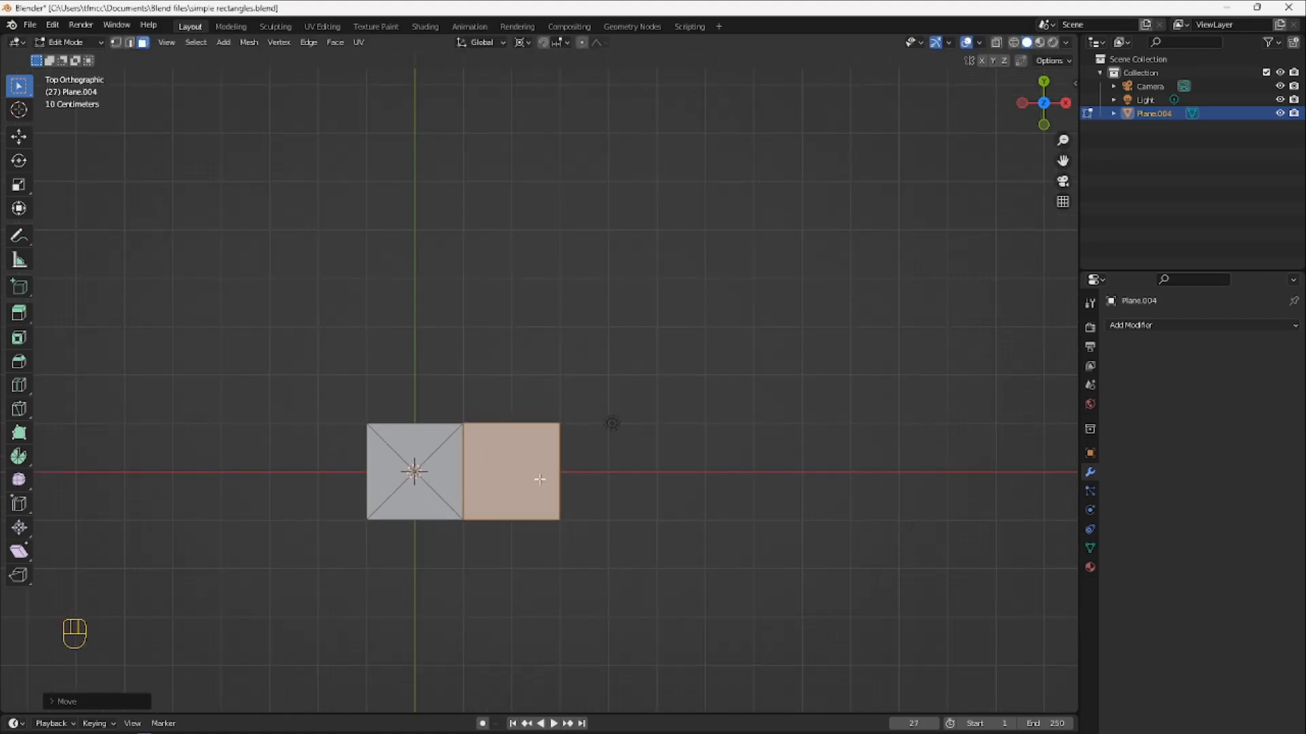
pyautogui.press('2')
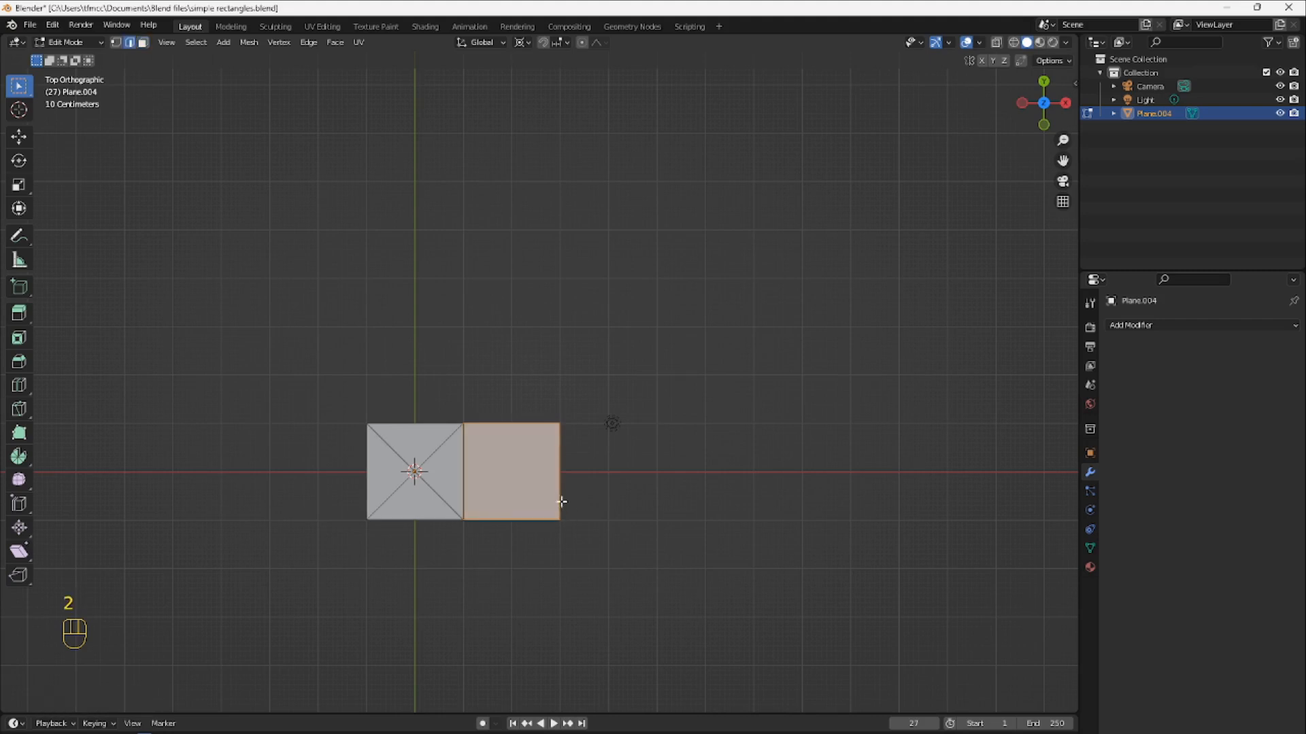
pyautogui.click(560, 498)
pyautogui.press('g')
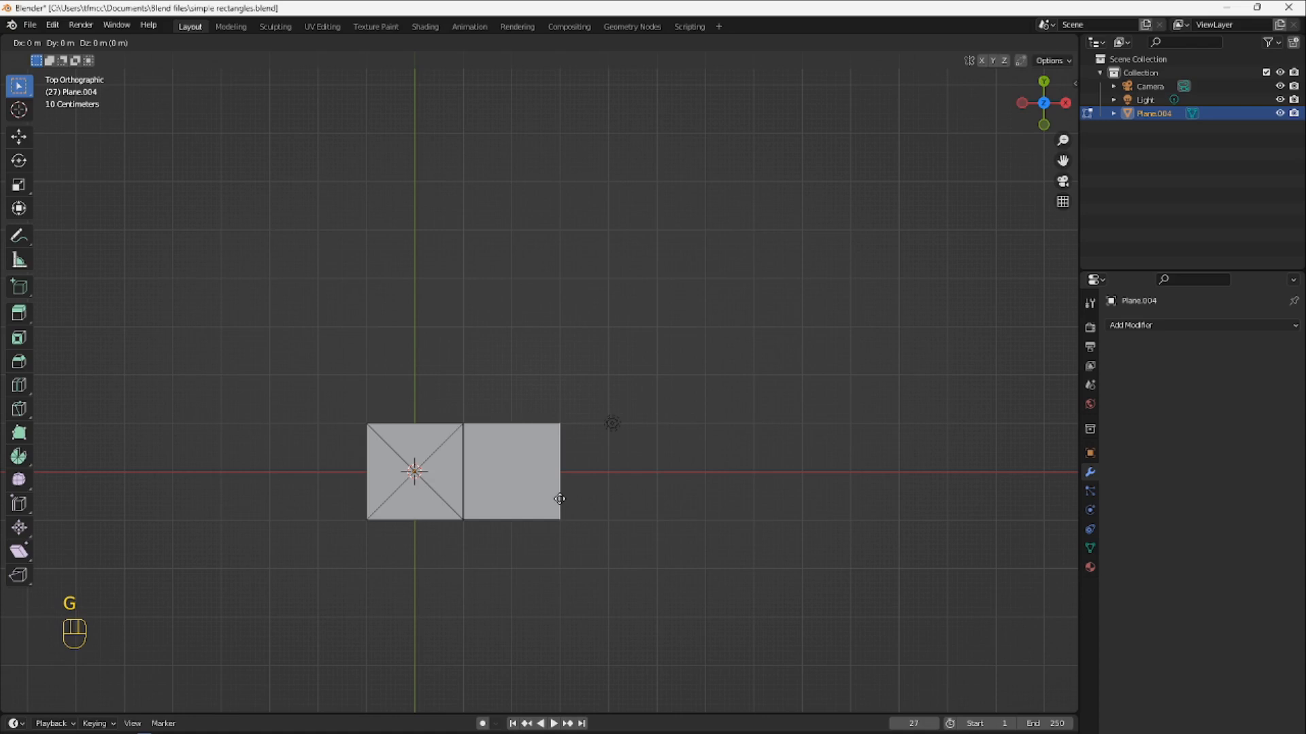
pyautogui.press('x')
pyautogui.press('ctrl')
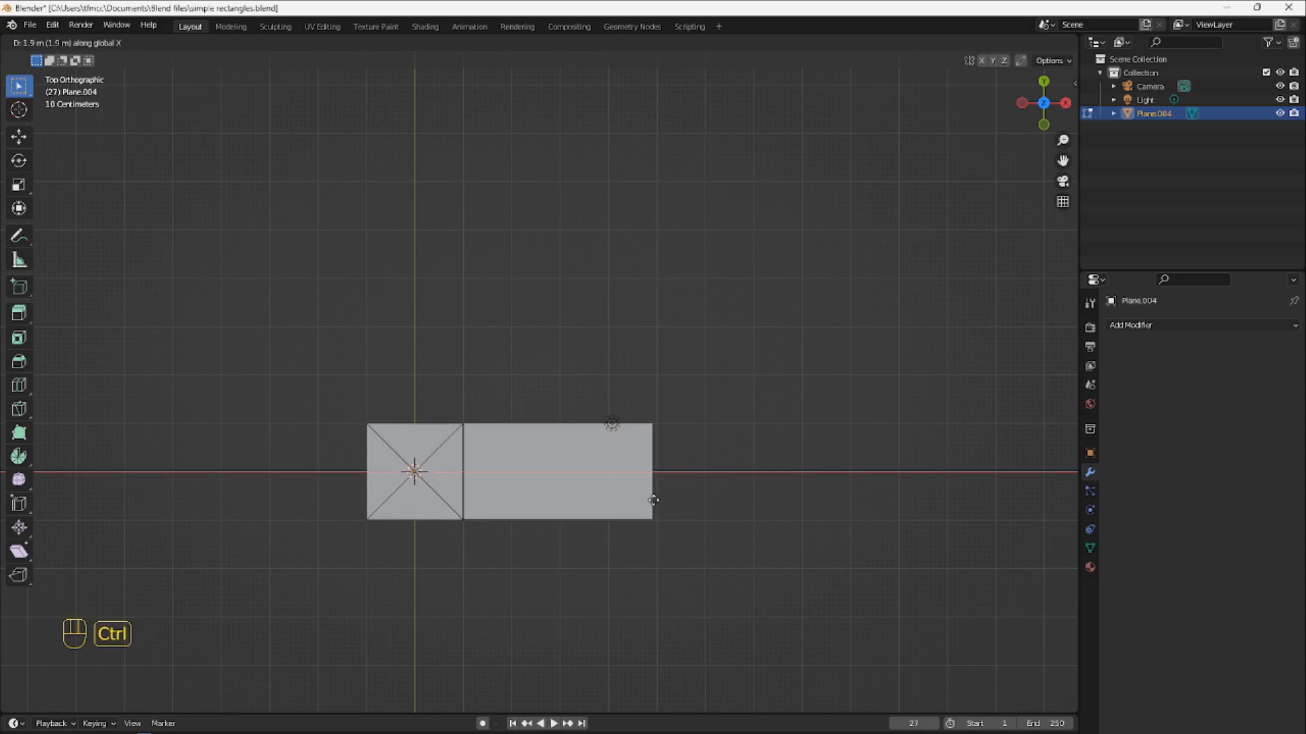
pyautogui.click(770, 501)
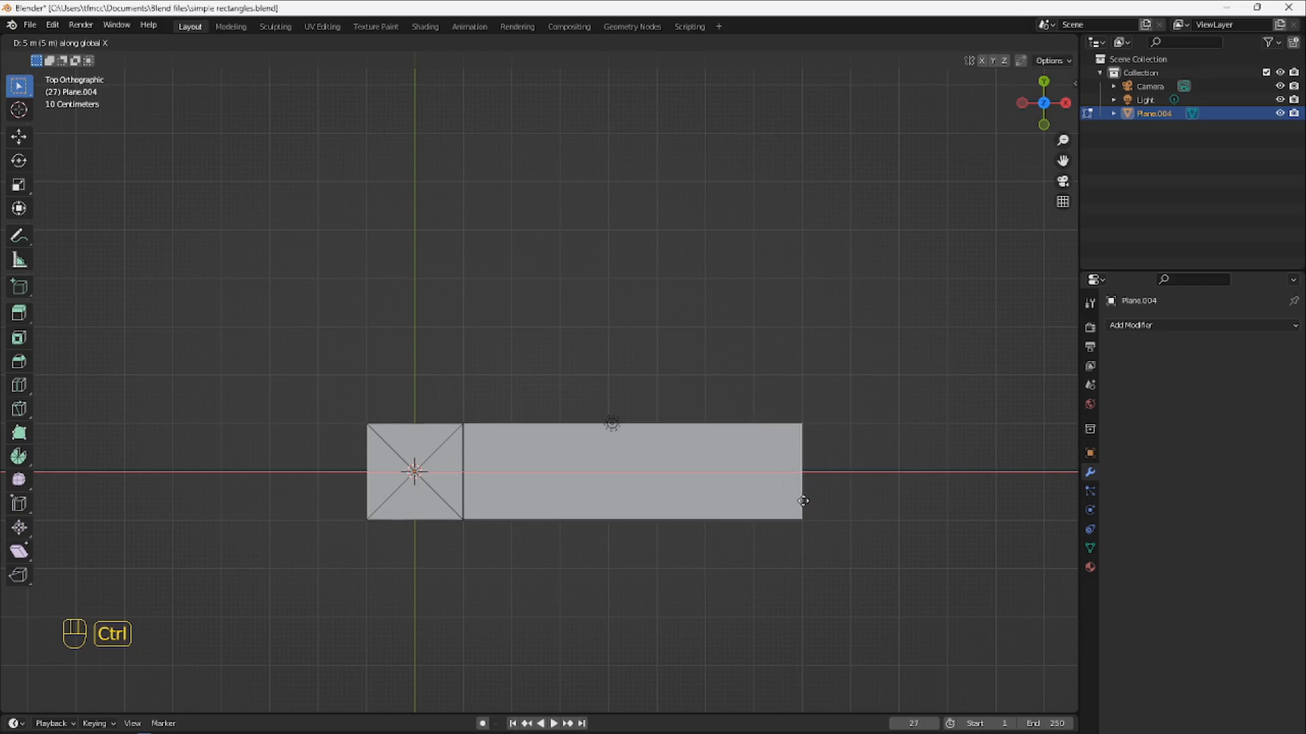
pyautogui.scroll(2, 787, 501)
pyautogui.press('s')
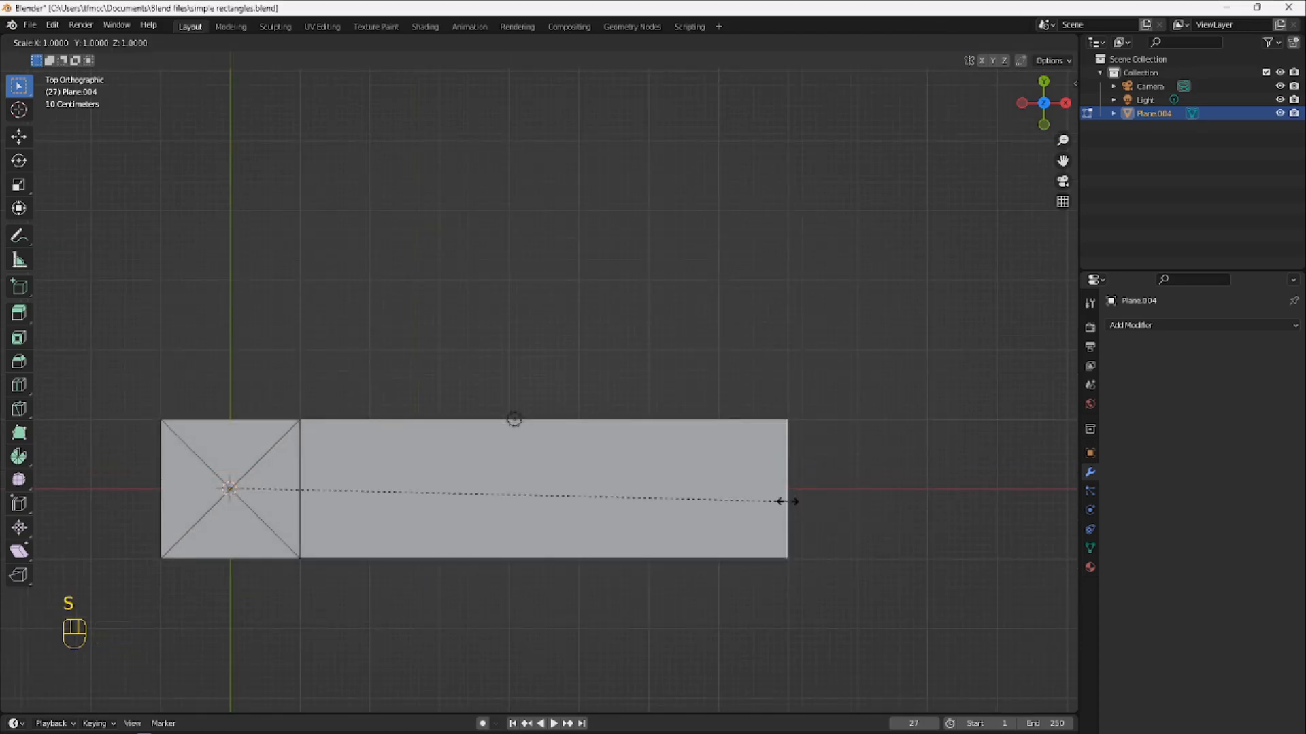
pyautogui.press('z')
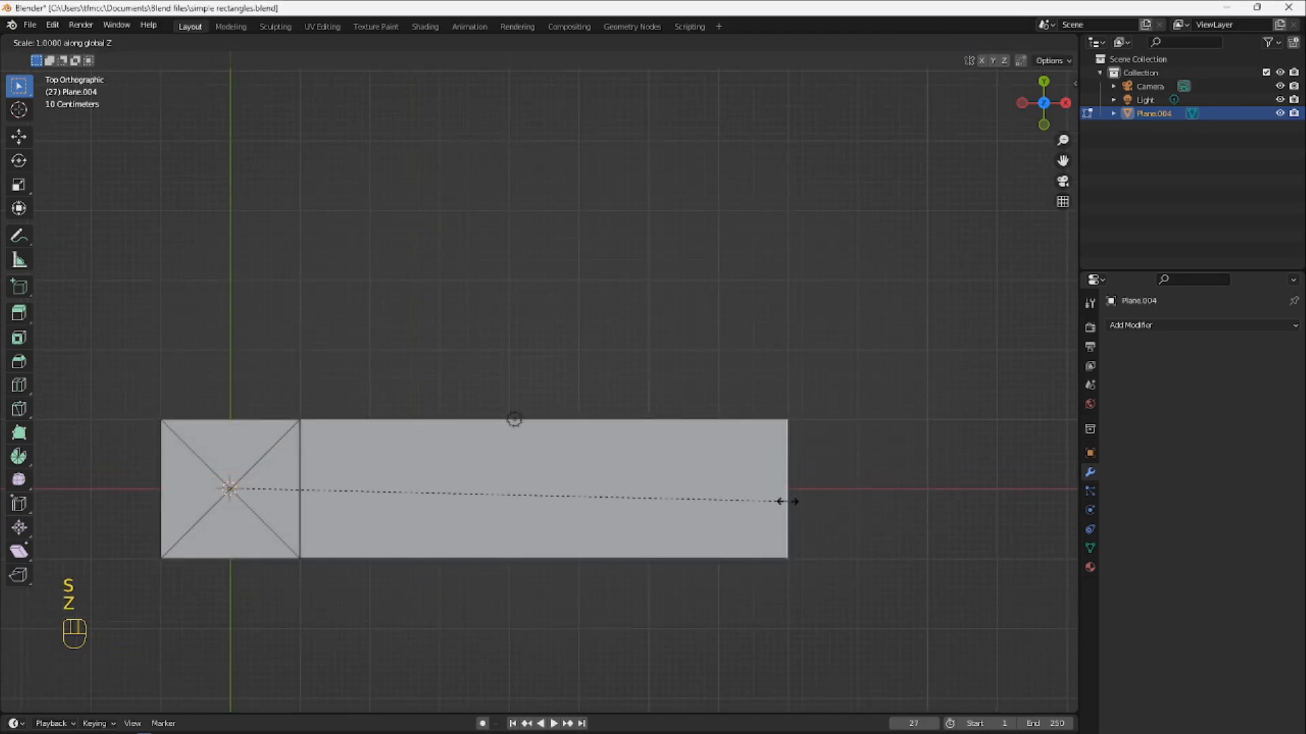
pyautogui.rightClick(787, 502)
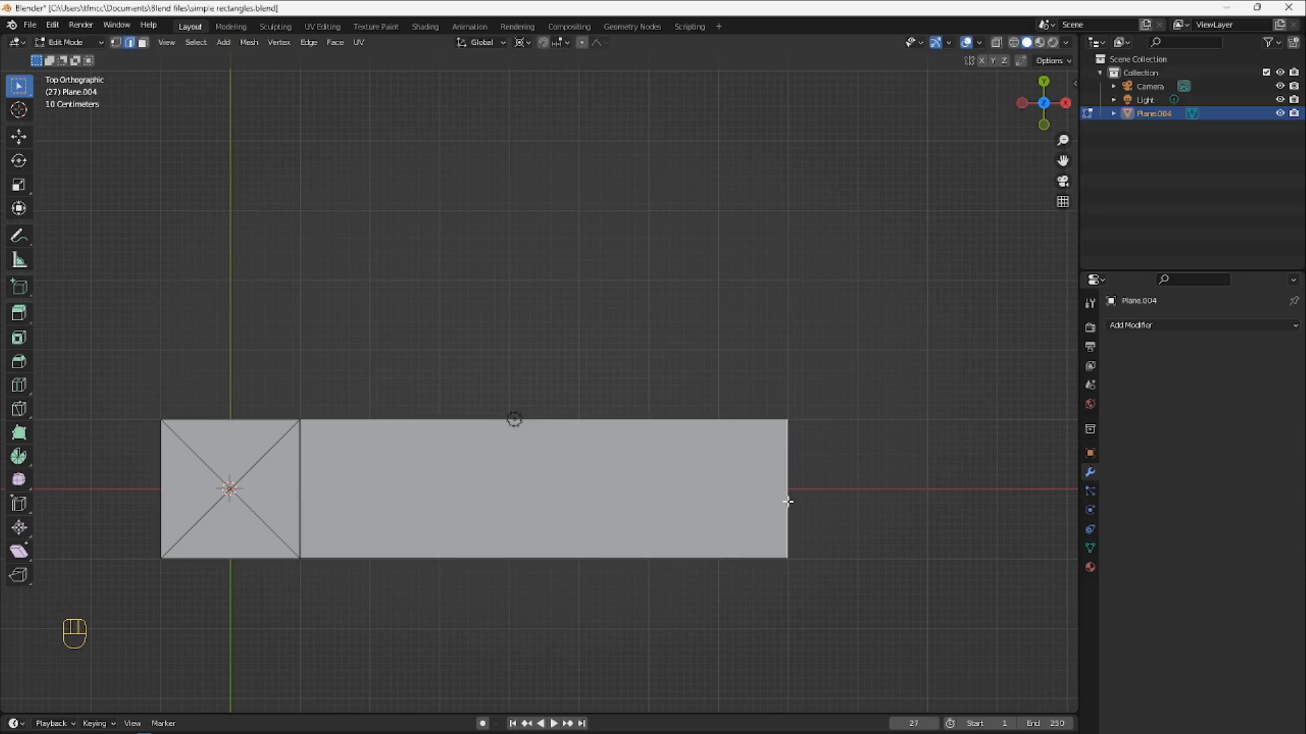
# Scale the rectangle's outer edge to 0 along Y so the face tapers to a point
pyautogui.press('s')
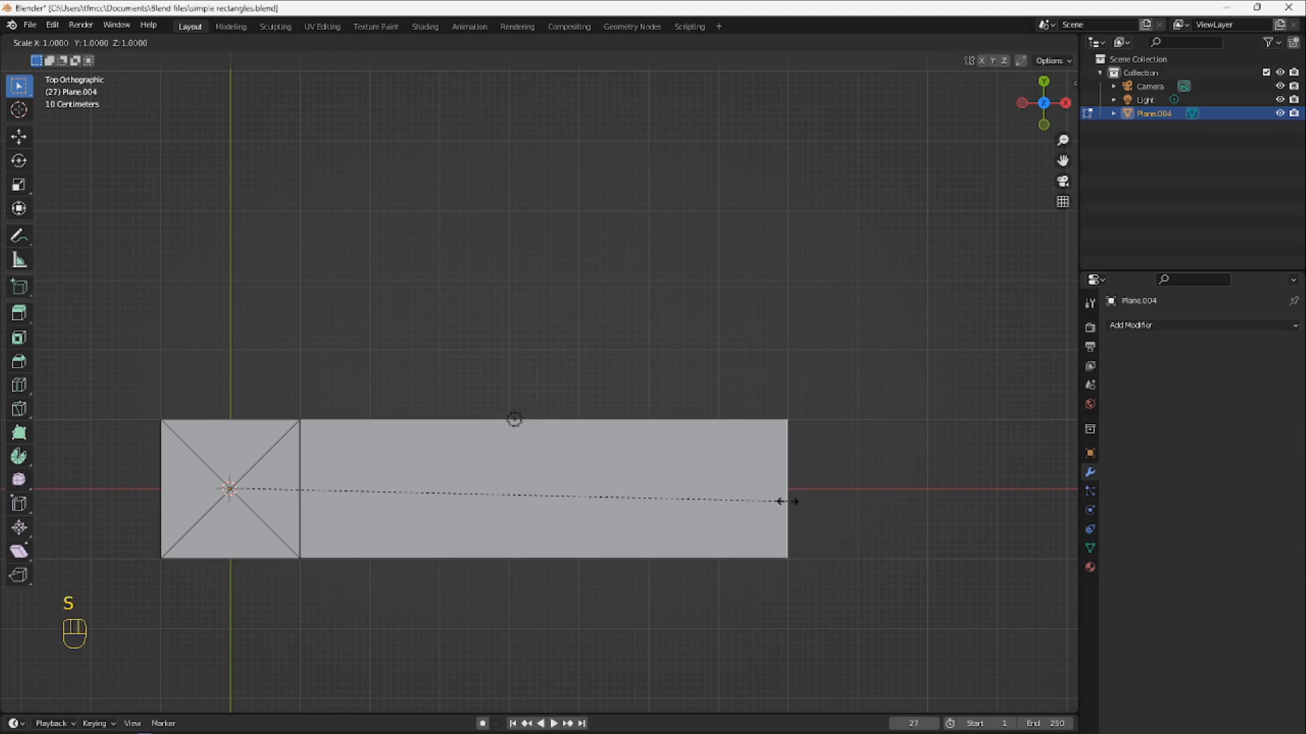
pyautogui.press('y')
pyautogui.press('0')
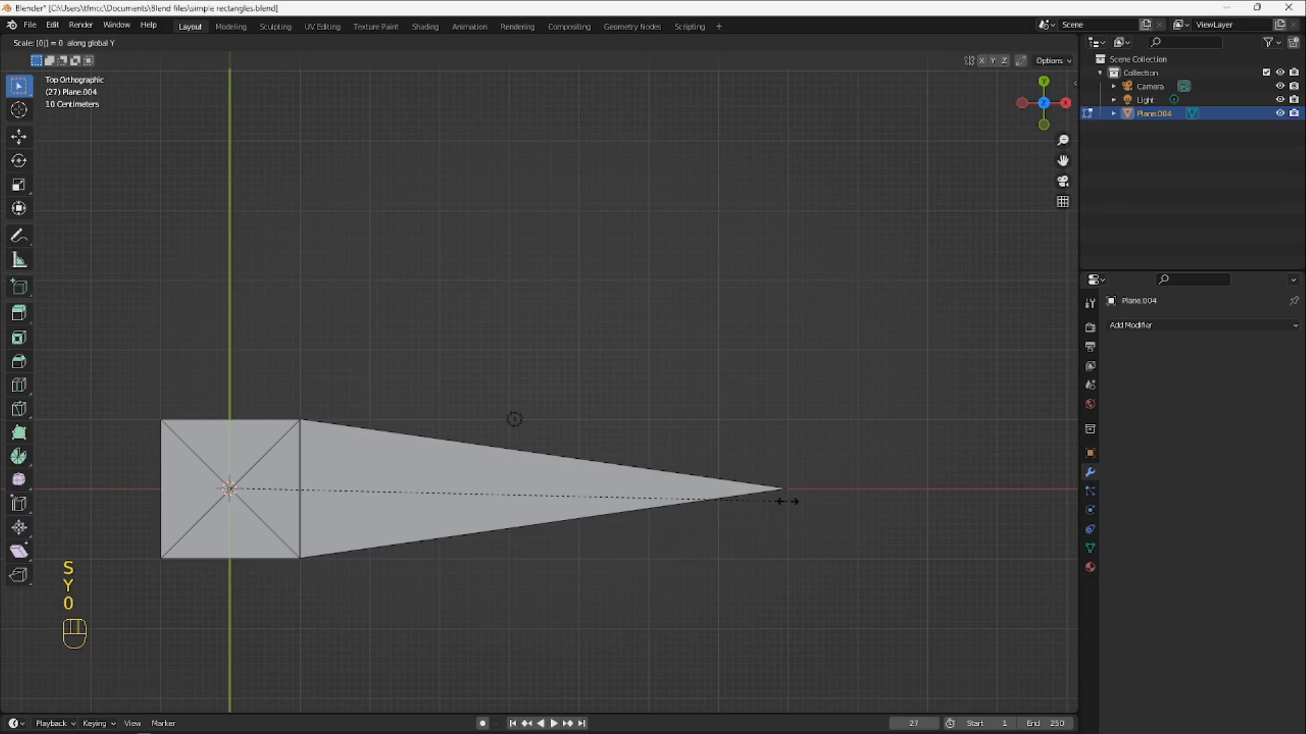
pyautogui.press('Return')
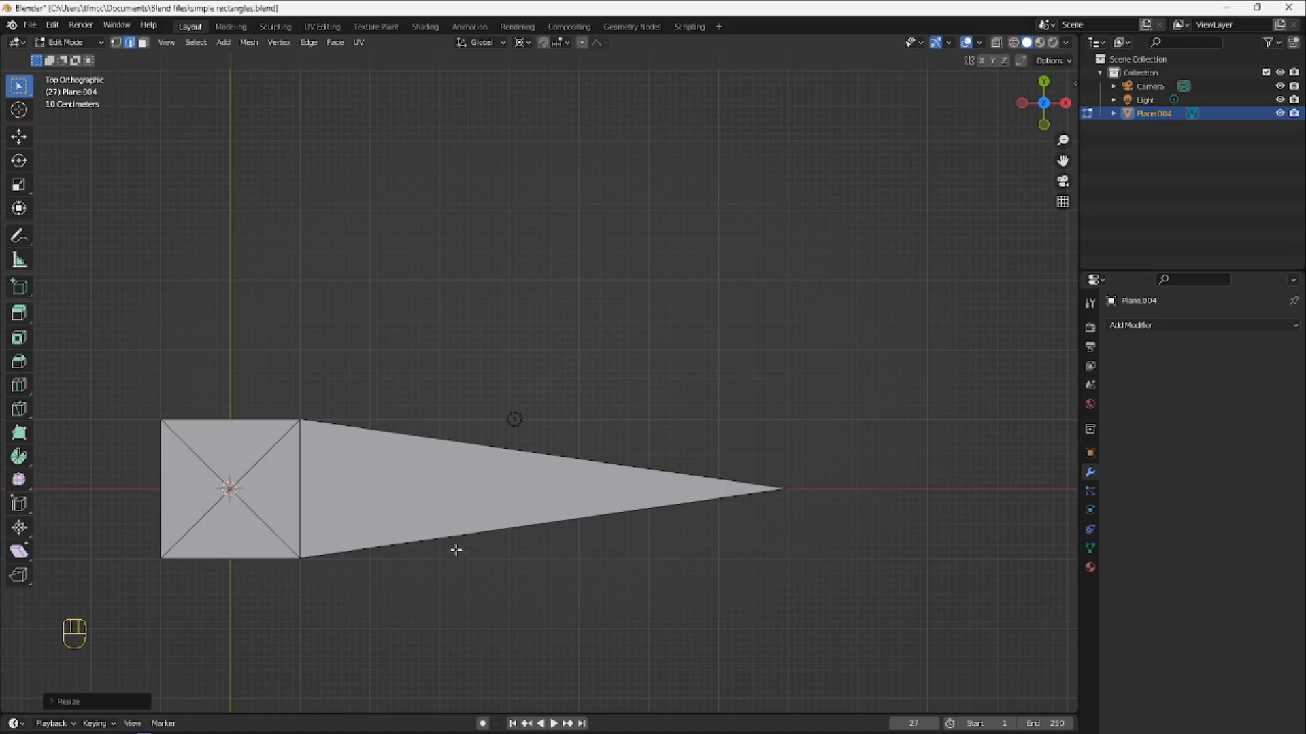
pyautogui.click(452, 517)
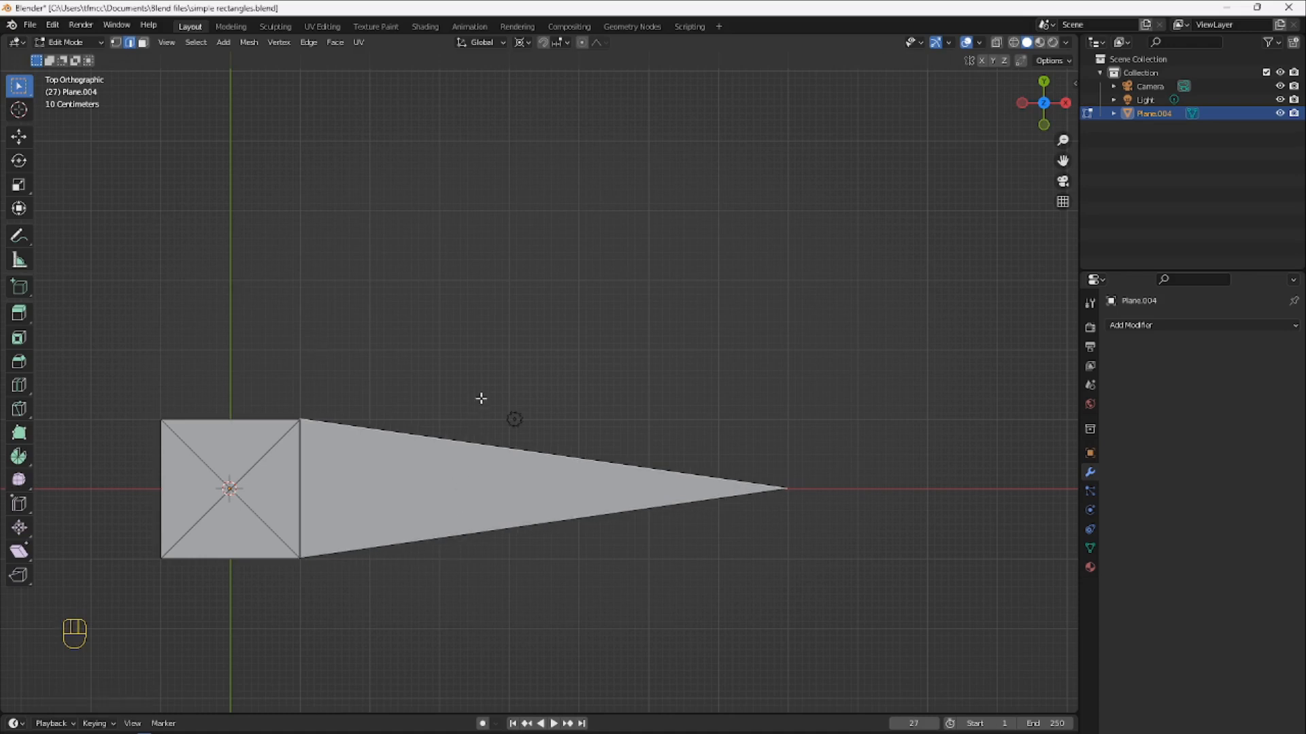
pyautogui.hotkey('ctrl', 'z')
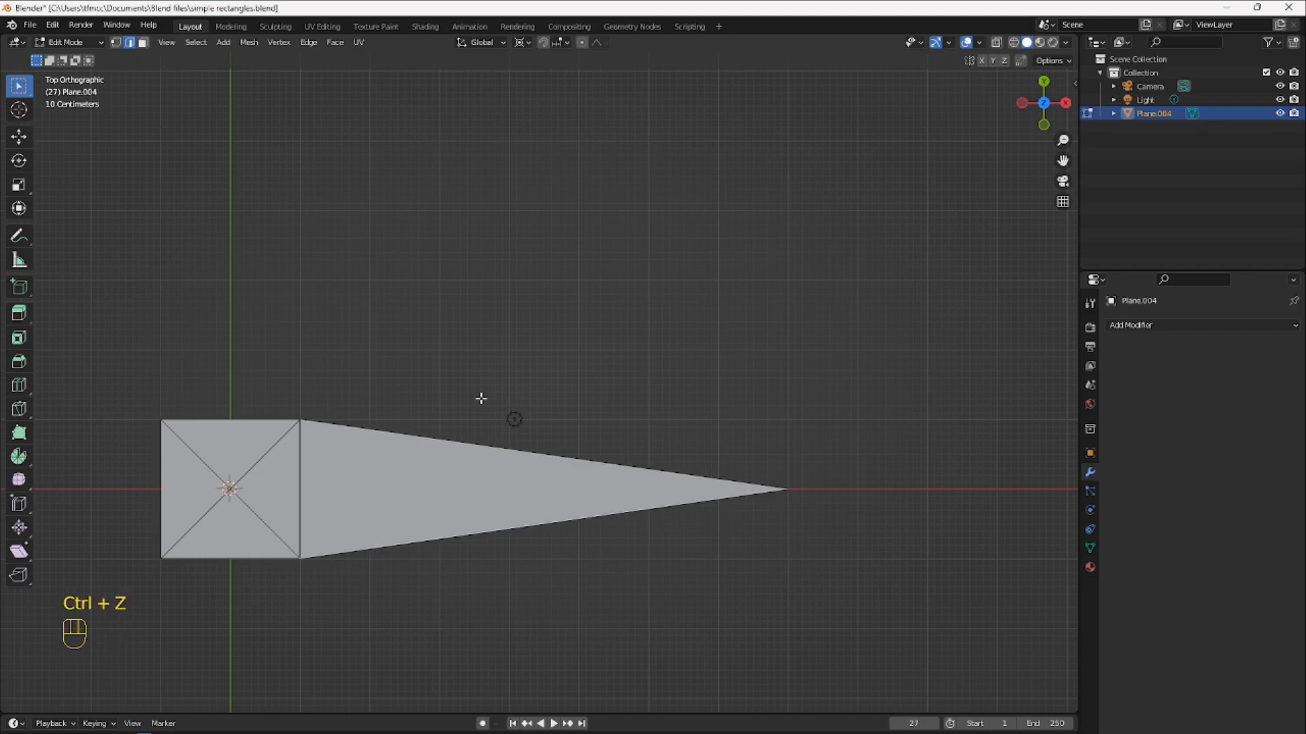
# Duplicate the tapered face and place the copy 2 m along Y, directly above the original
pyautogui.press('3')
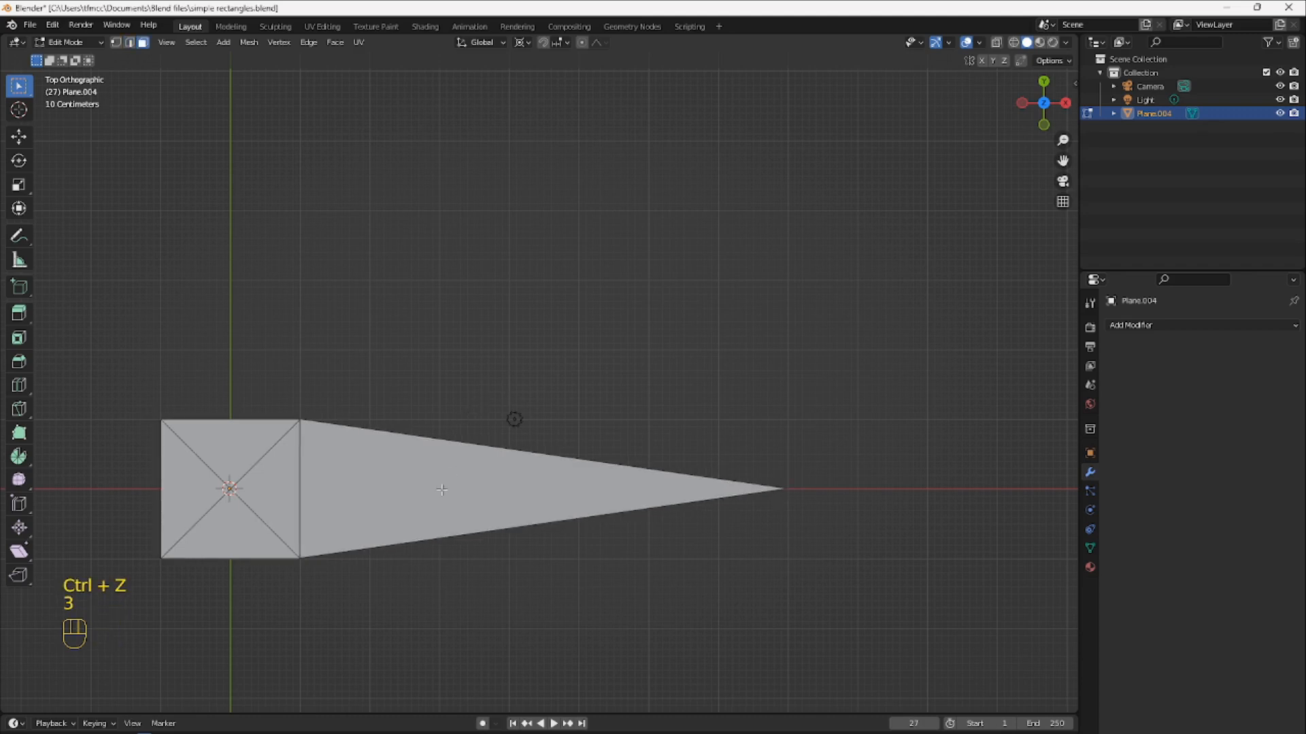
pyautogui.click(442, 490)
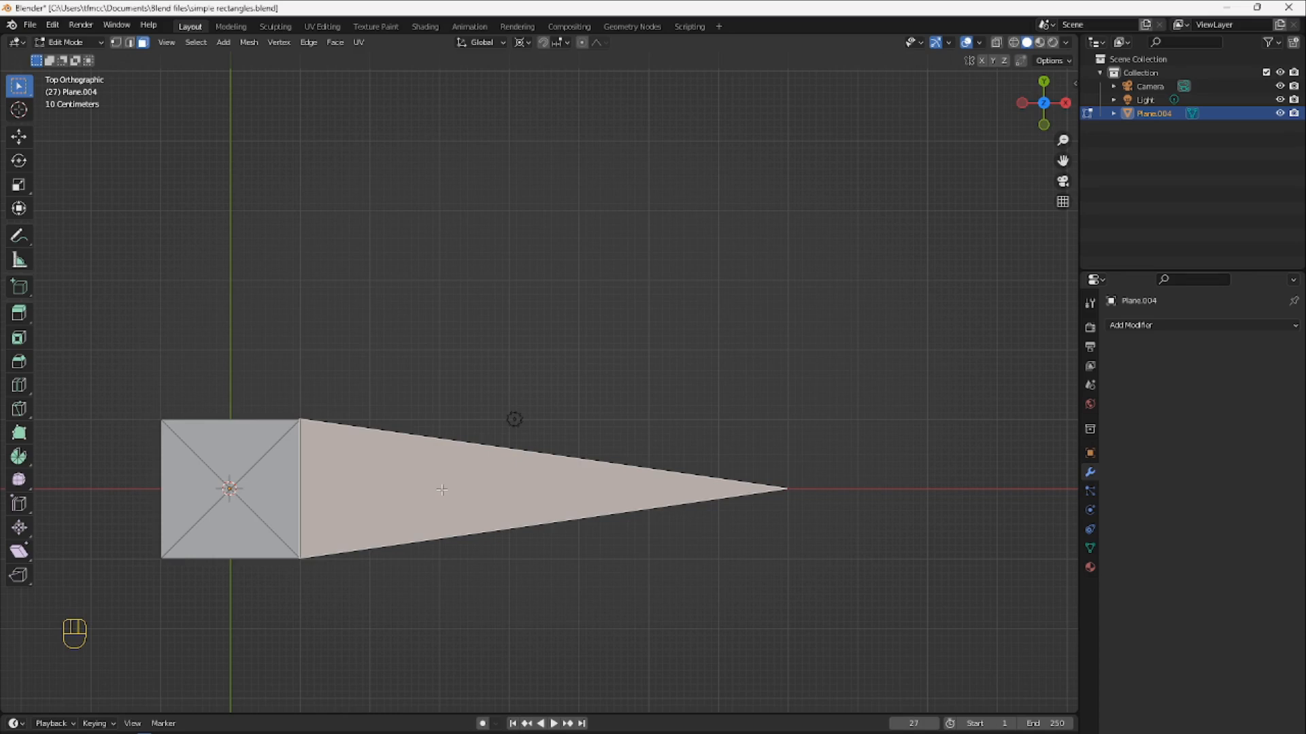
pyautogui.hotkey('shift', 'd')
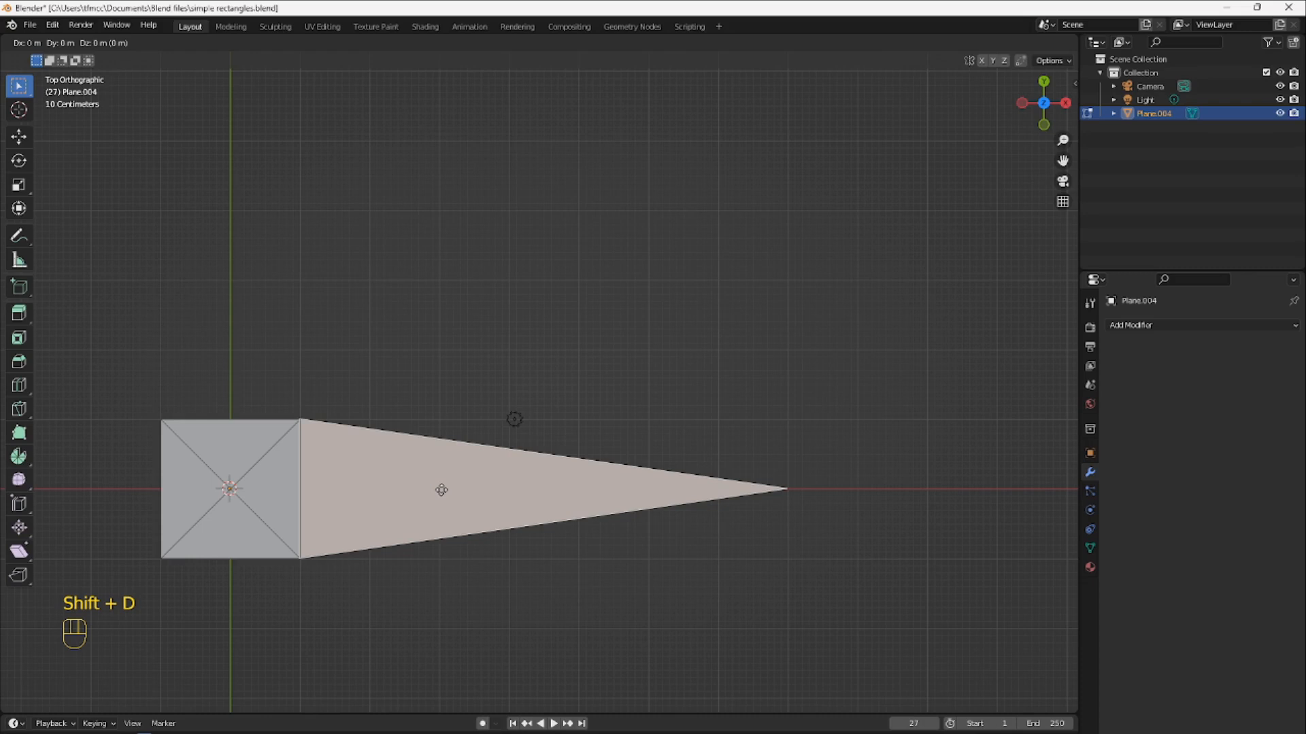
pyautogui.press('ctrl')
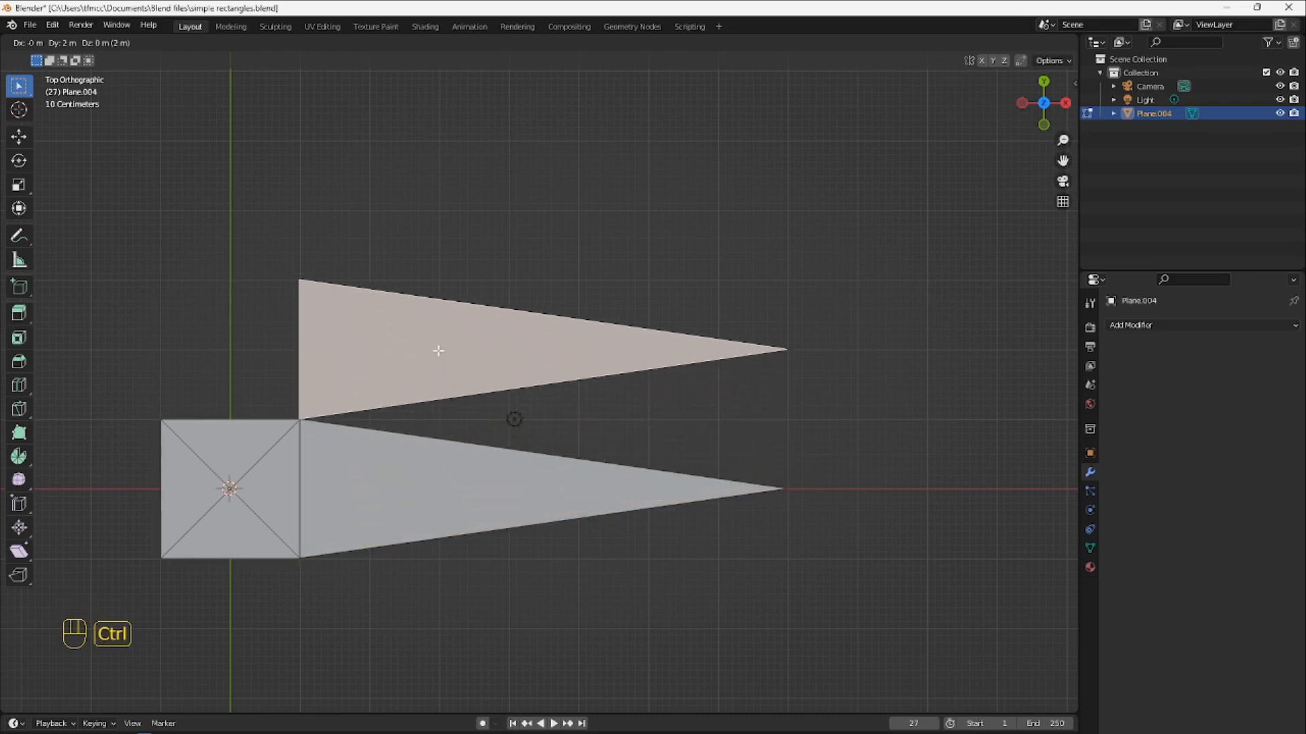
pyautogui.click(438, 351)
# Duplicate the tapered face two more times, stacking each copy edge to edge above the previous one along Y
pyautogui.hotkey('shift', 'd')
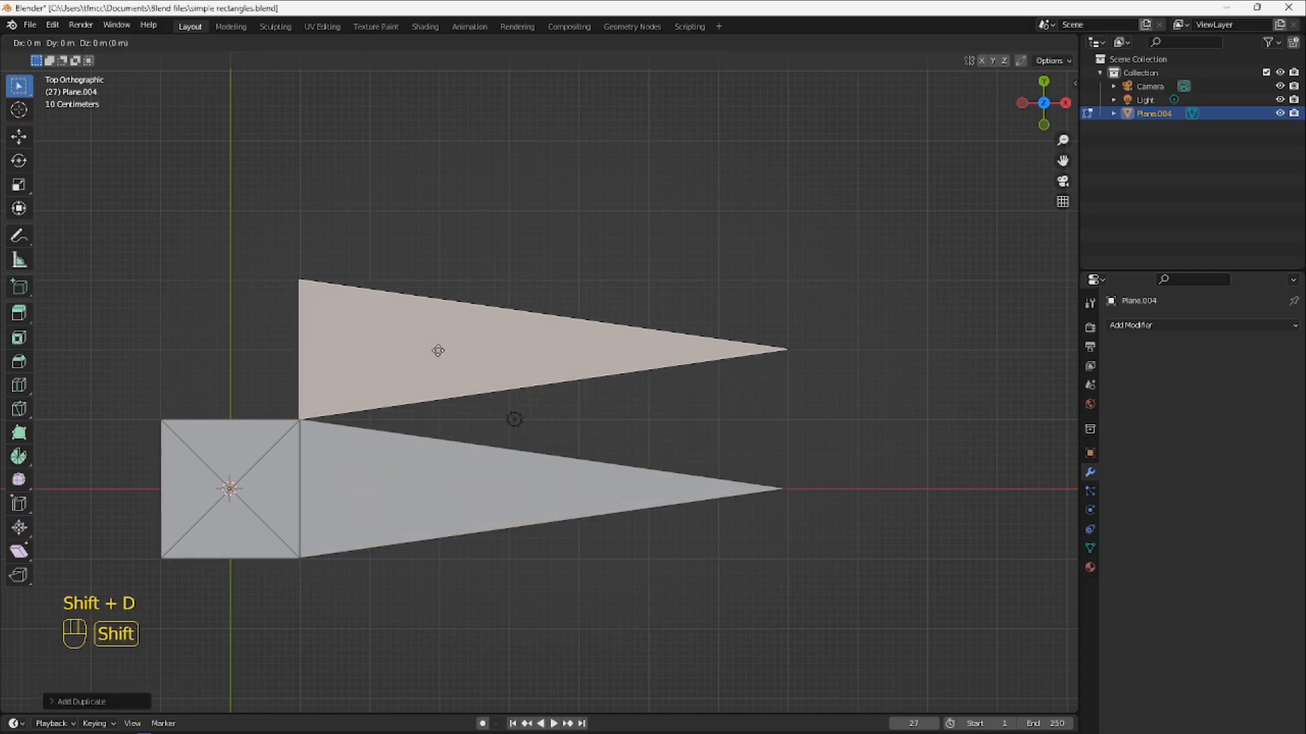
pyautogui.press('ctrl')
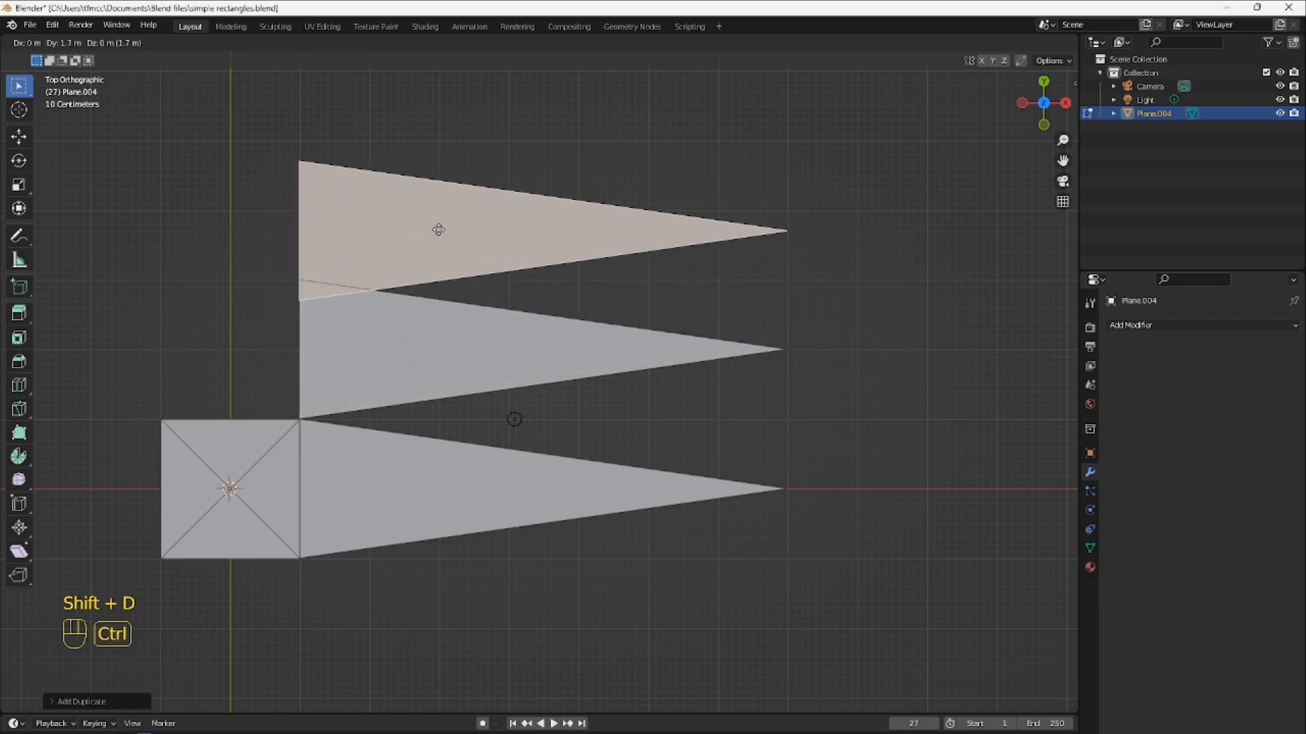
pyautogui.click(438, 210)
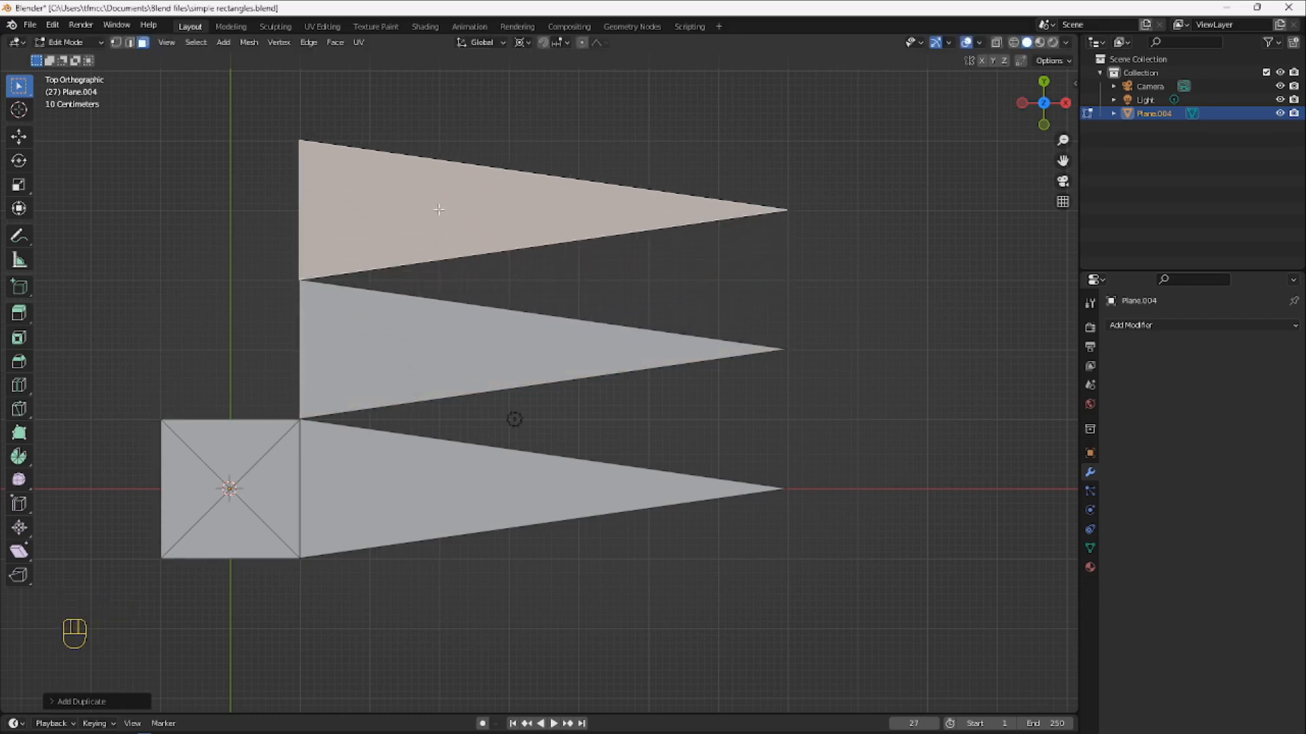
pyautogui.press('d')
pyautogui.press('ctrl')
pyautogui.hotkey('shift', 'd')
pyautogui.press('ctrl')
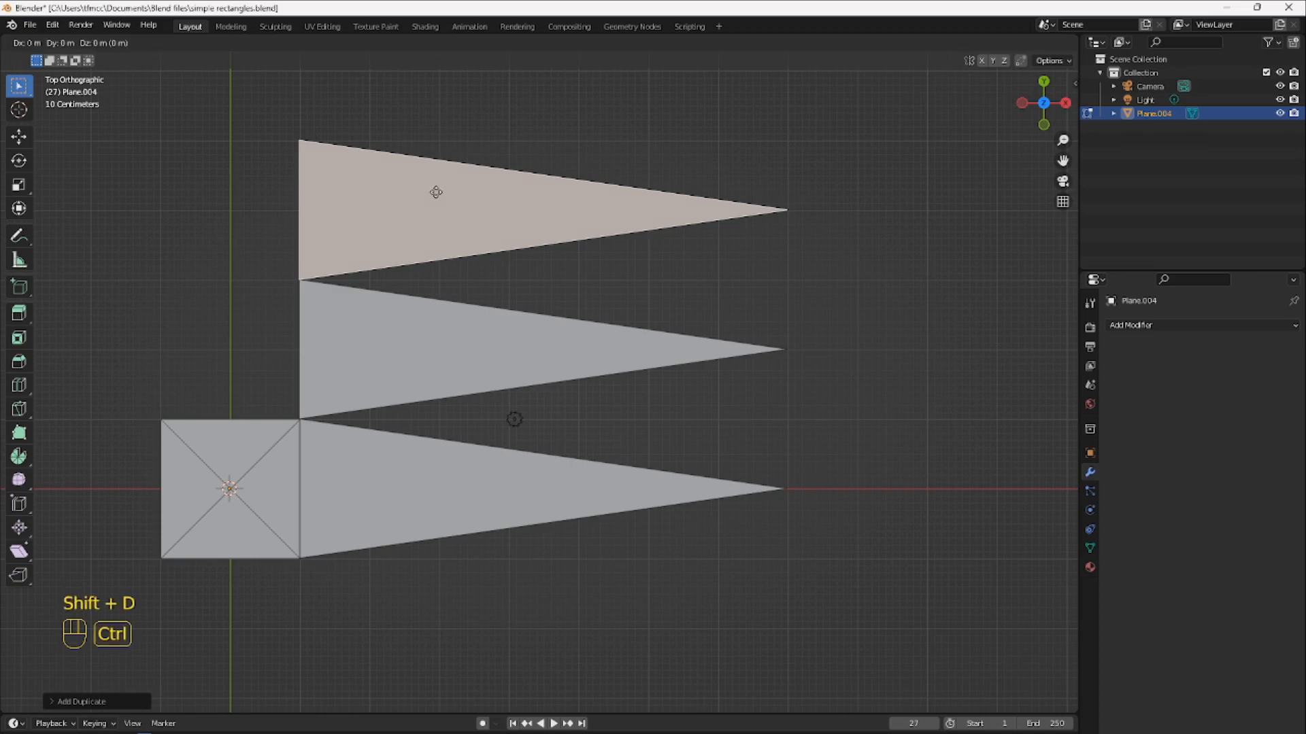
pyautogui.click(436, 54)
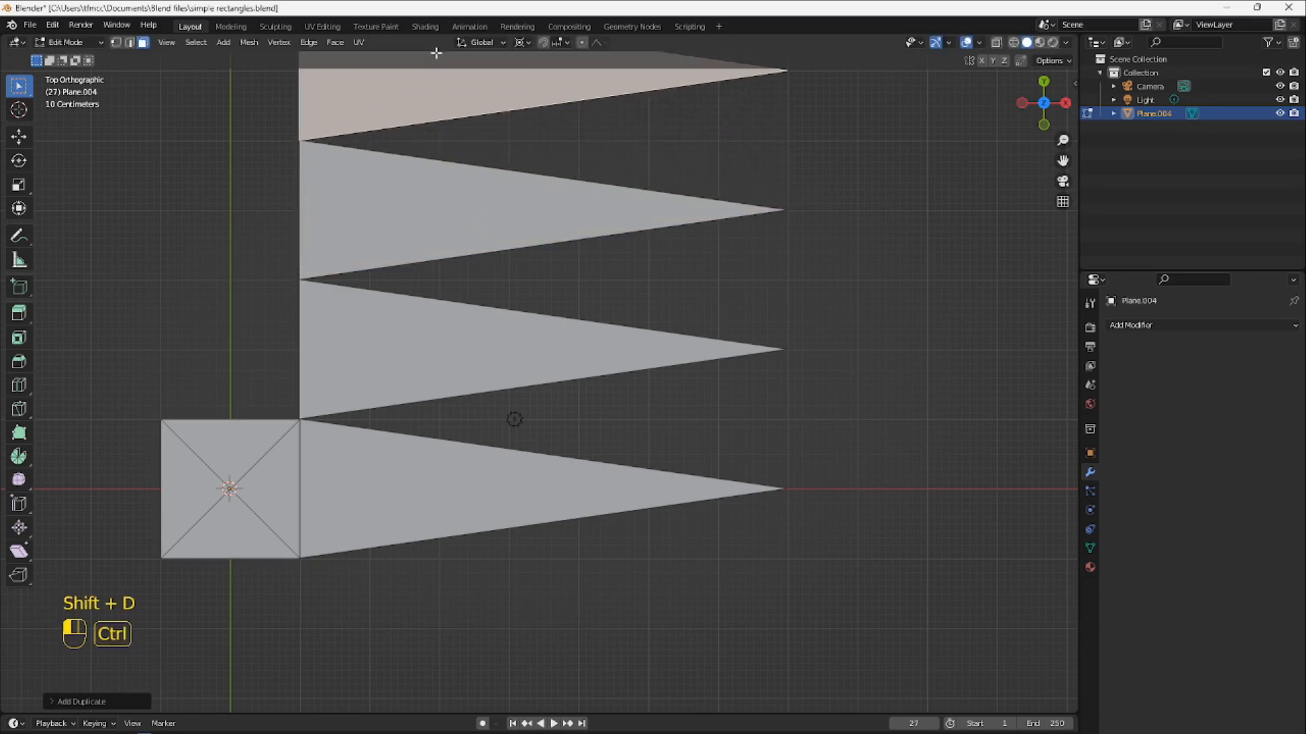
# Select all four tapered faces in top view and unwrap their UVs
pyautogui.scroll(-3, 545, 224)
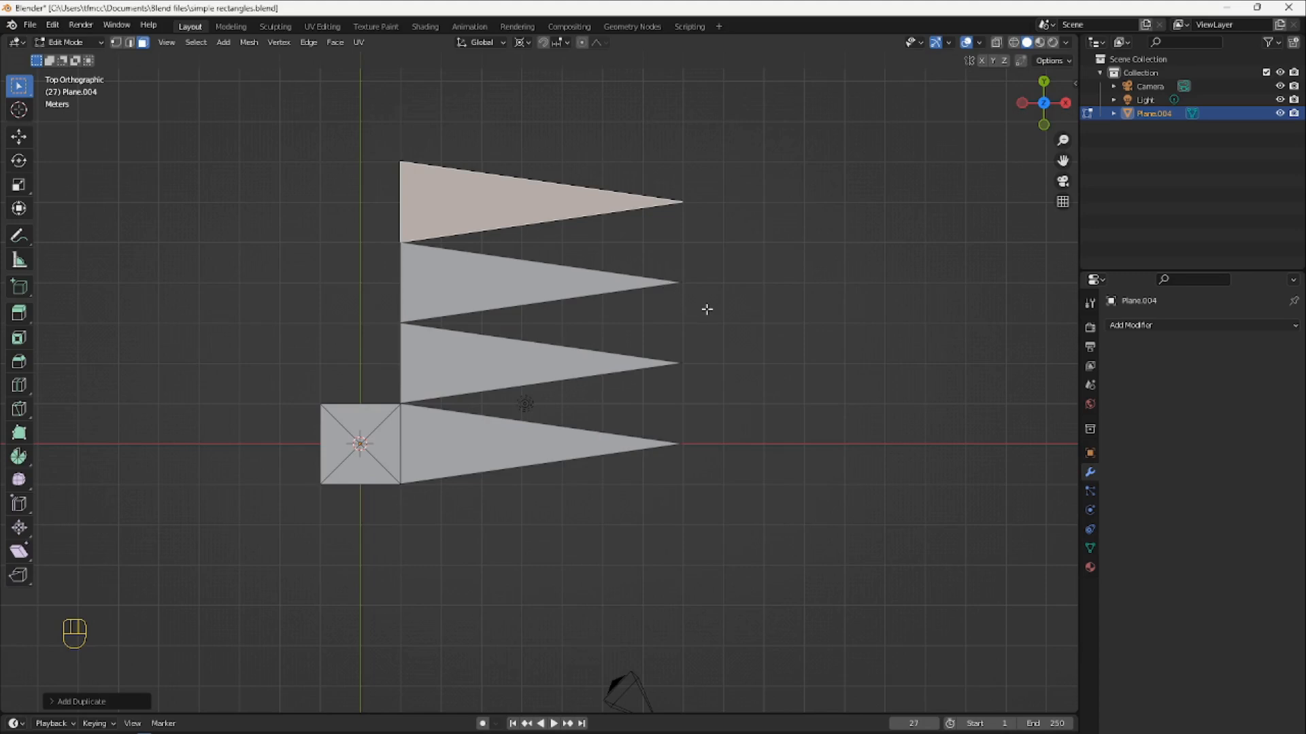
pyautogui.moveTo(706, 308)
pyautogui.mouseDown(button='middle')
pyautogui.moveTo(705, 327)
pyautogui.moveTo(711, 317)
pyautogui.mouseUp(button='middle')
pyautogui.press('KP_7')
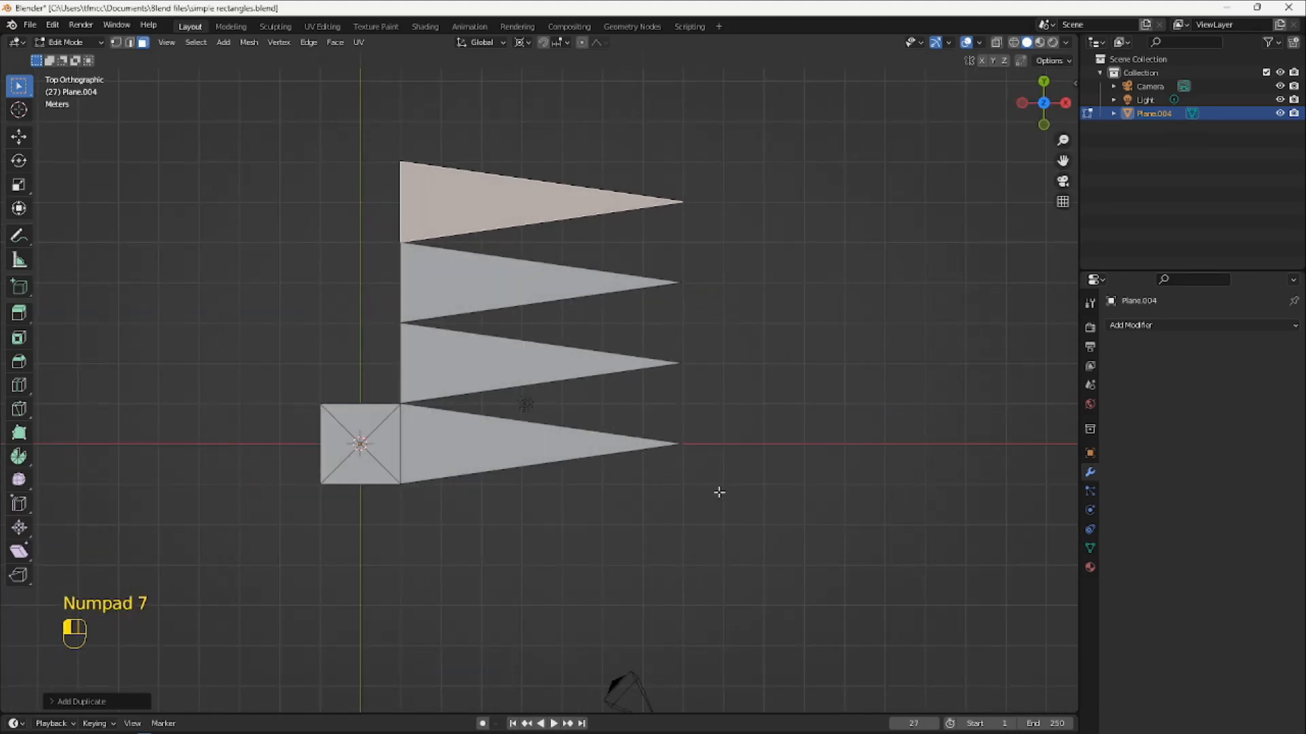
pyautogui.moveTo(719, 492); pyautogui.dragTo(437, 145)
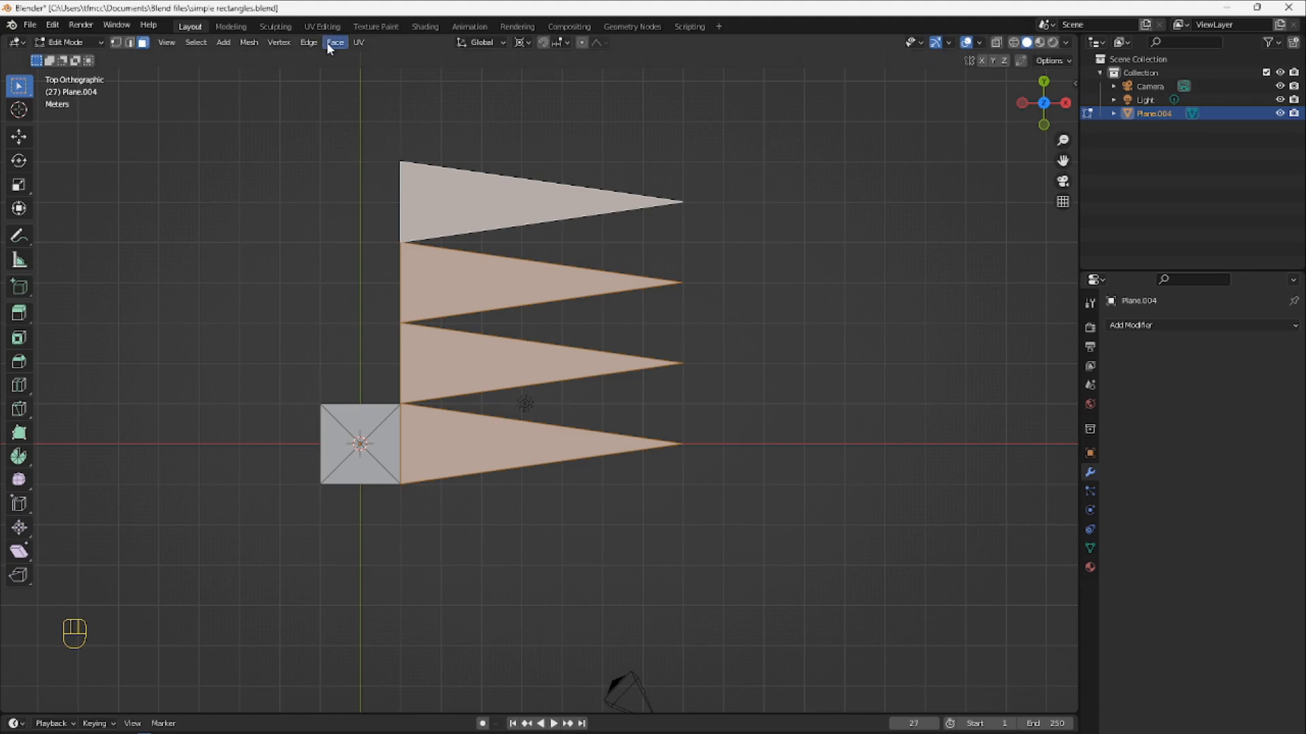
pyautogui.click(364, 42)
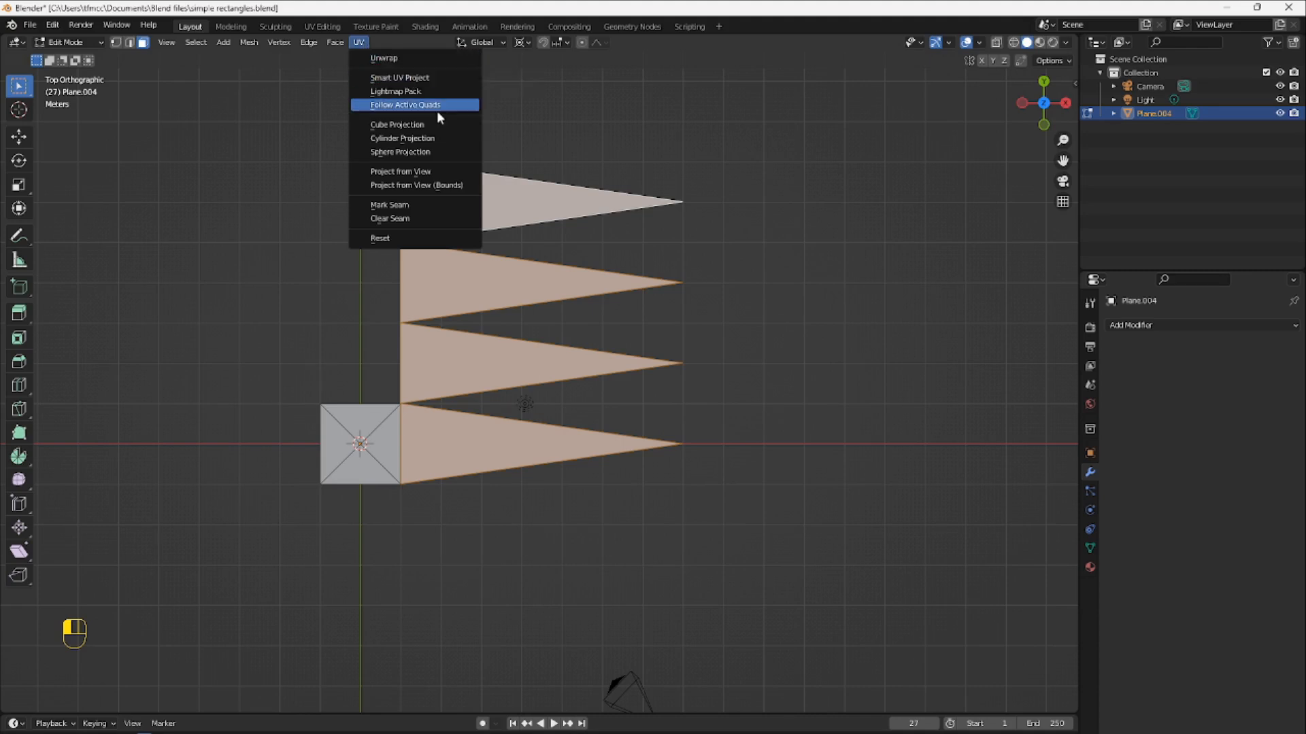
pyautogui.click(393, 60)
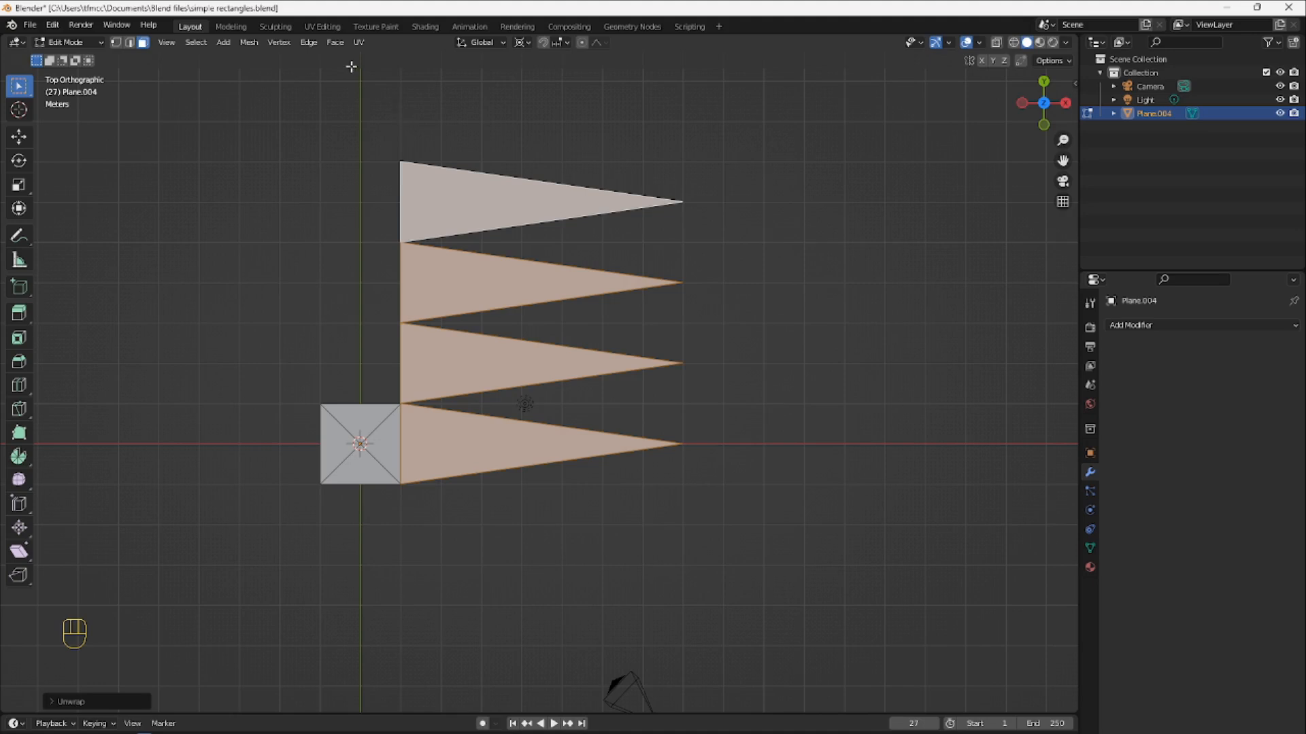
# Switch to the UV Editing workspace and add the square's triangular faces to the selection to display their UVs too
pyautogui.click(330, 28)
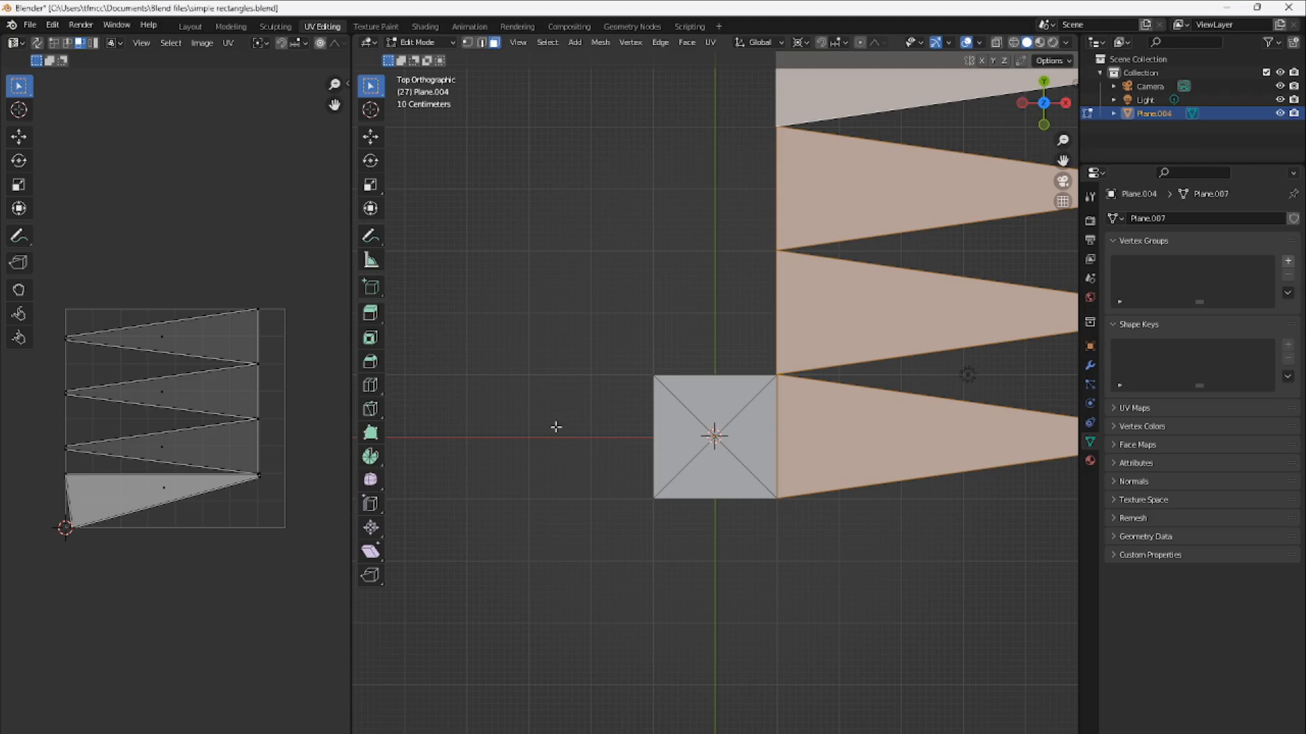
pyautogui.scroll(-1, 556, 427)
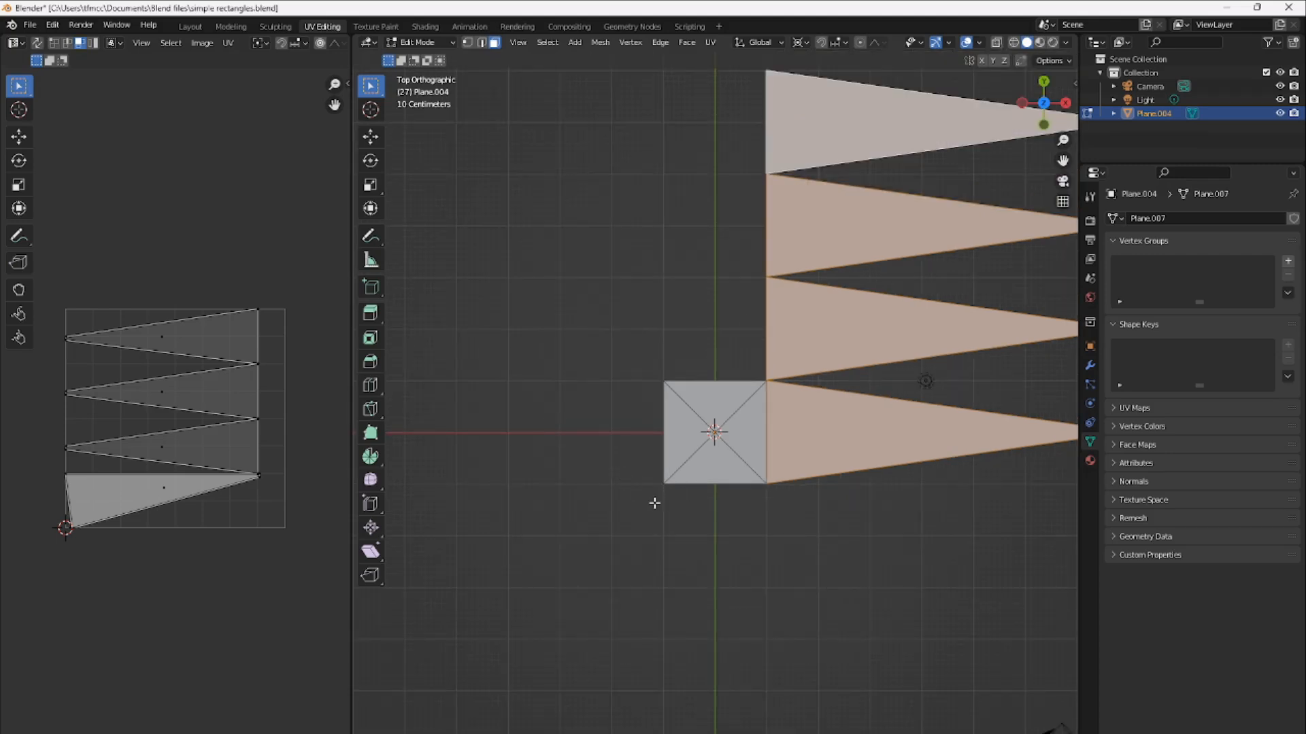
pyautogui.keyDown('shift'); pyautogui.moveTo(655, 504); pyautogui.dragTo(757, 372); pyautogui.keyUp('shift')
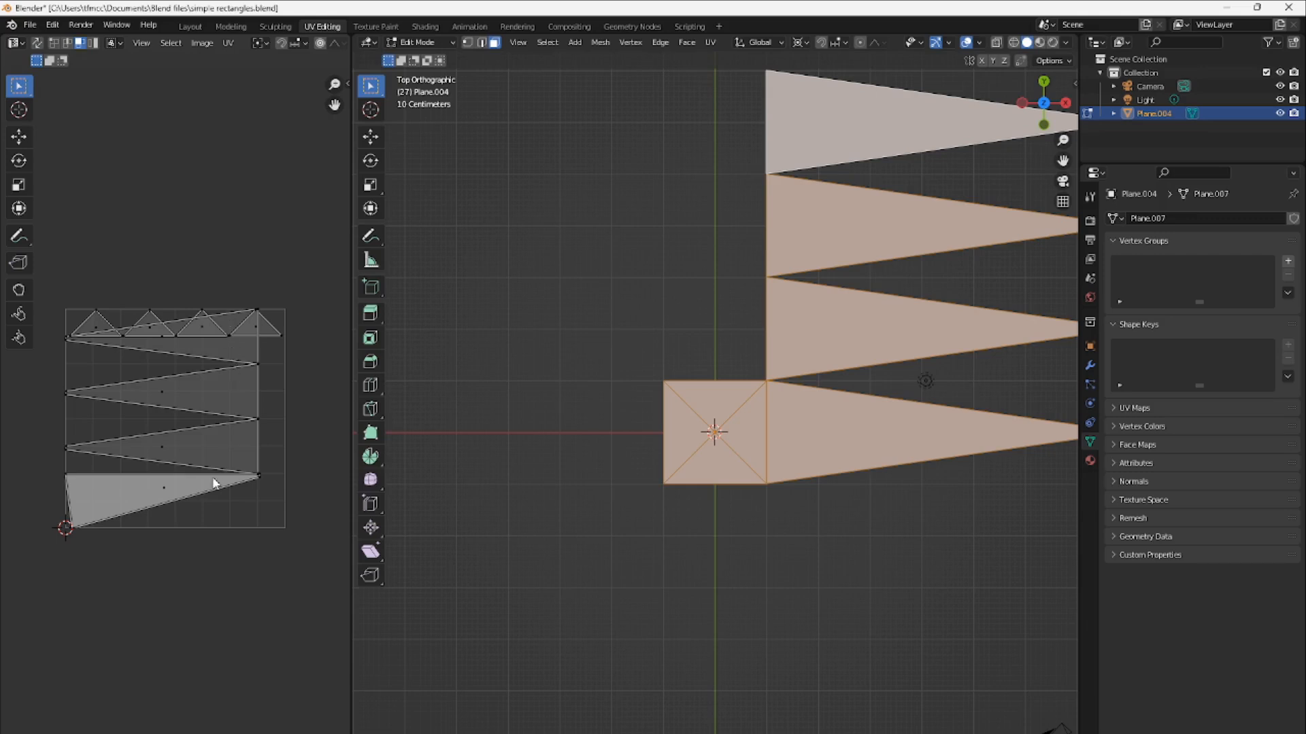
# Rotate the slanted UV island about 97° so its tip points straight down
pyautogui.click(176, 499)
pyautogui.press('r')
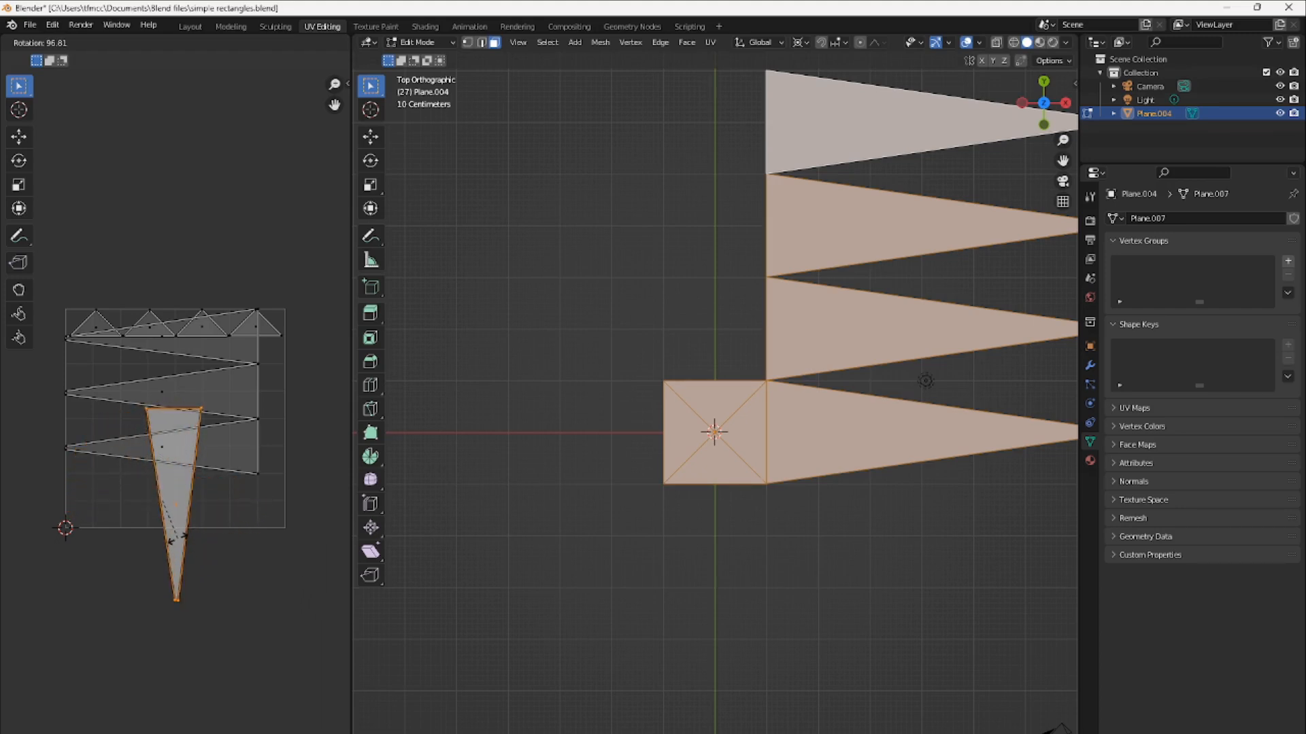
pyautogui.click(179, 541)
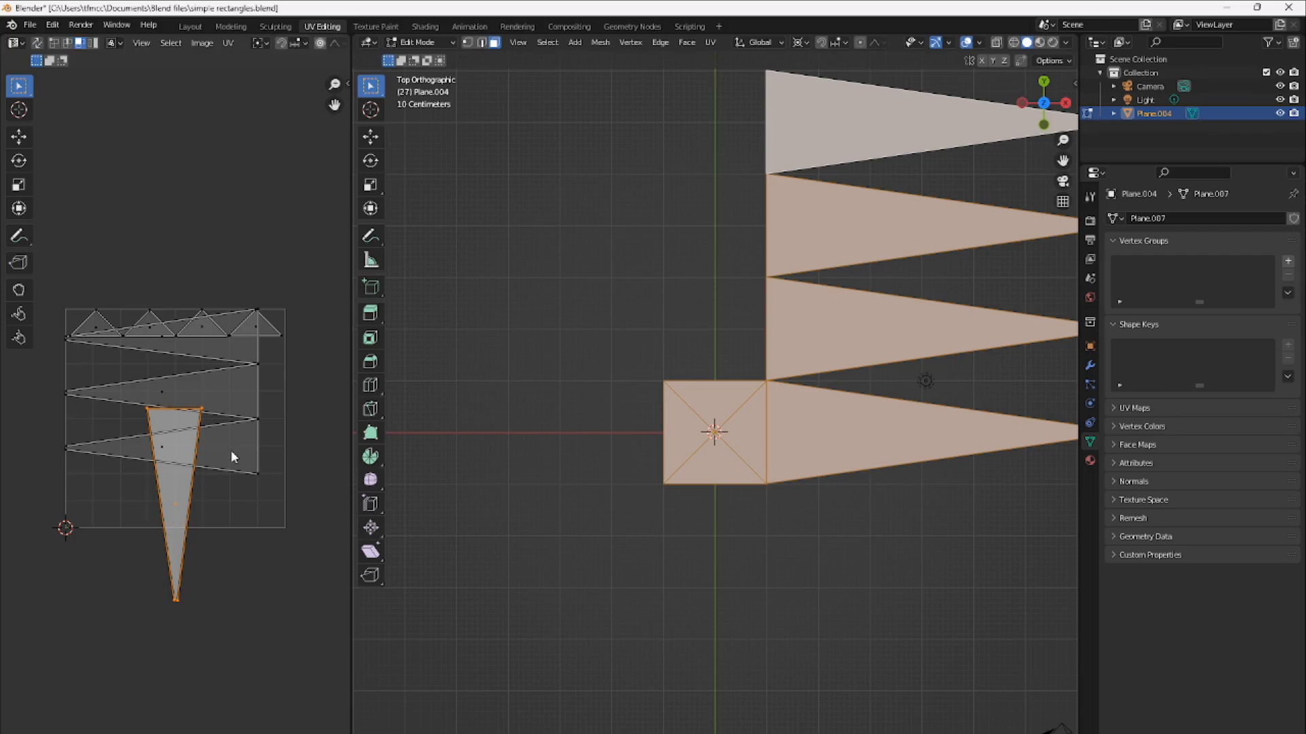
pyautogui.click(231, 450)
pyautogui.keyDown('shift'); pyautogui.click(238, 411); pyautogui.keyUp('shift')
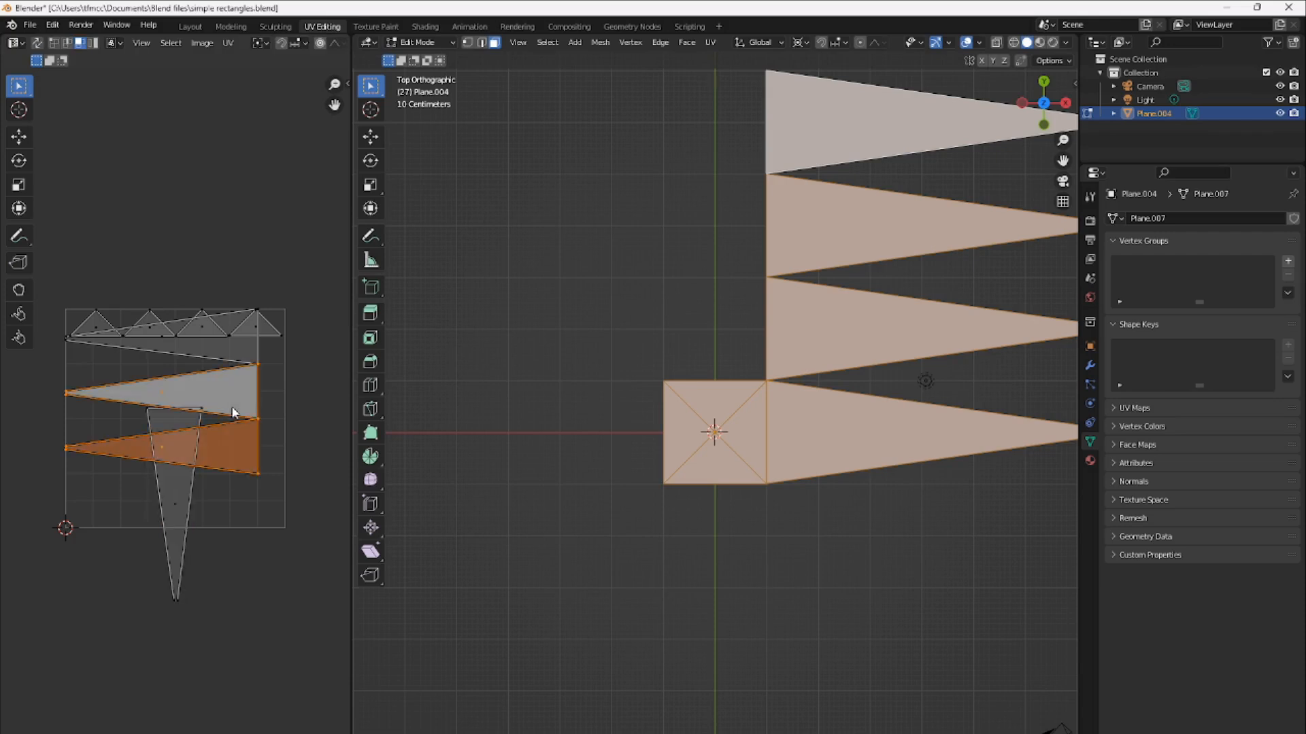
pyautogui.keyDown('shift'); pyautogui.click(237, 355); pyautogui.keyUp('shift')
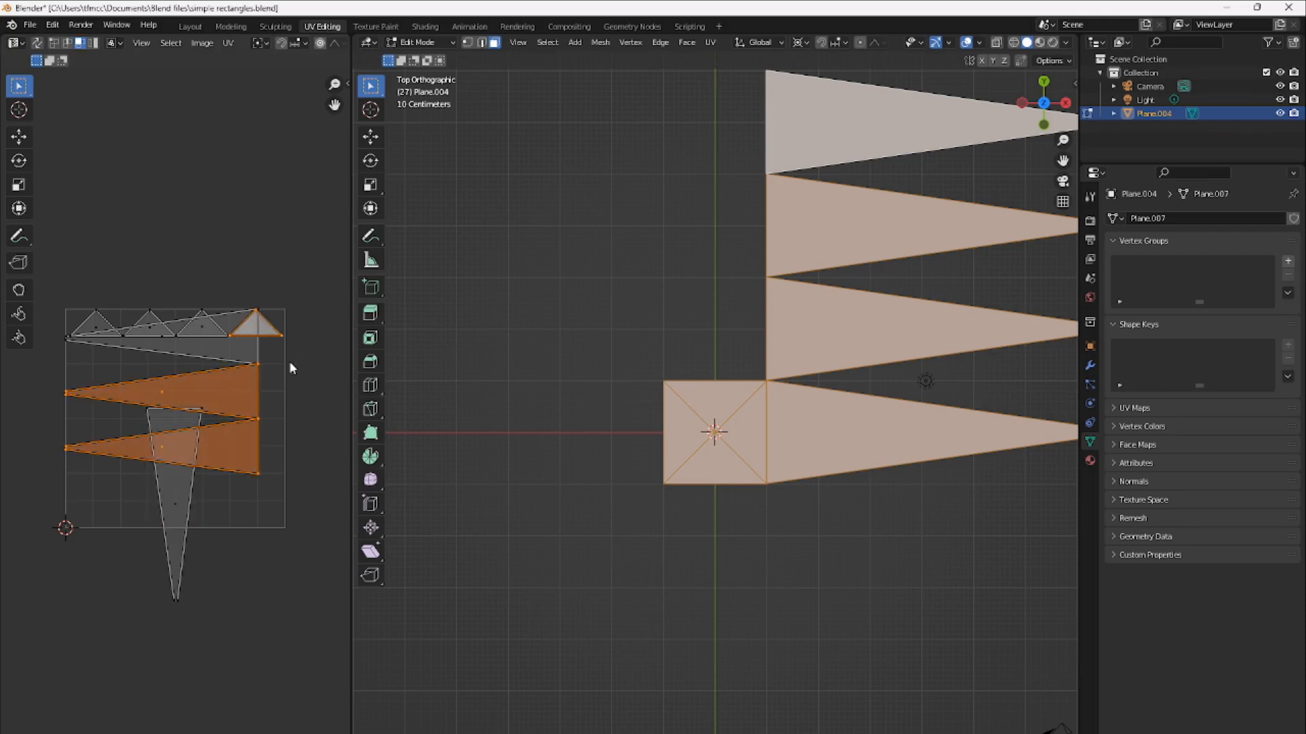
pyautogui.click(233, 355)
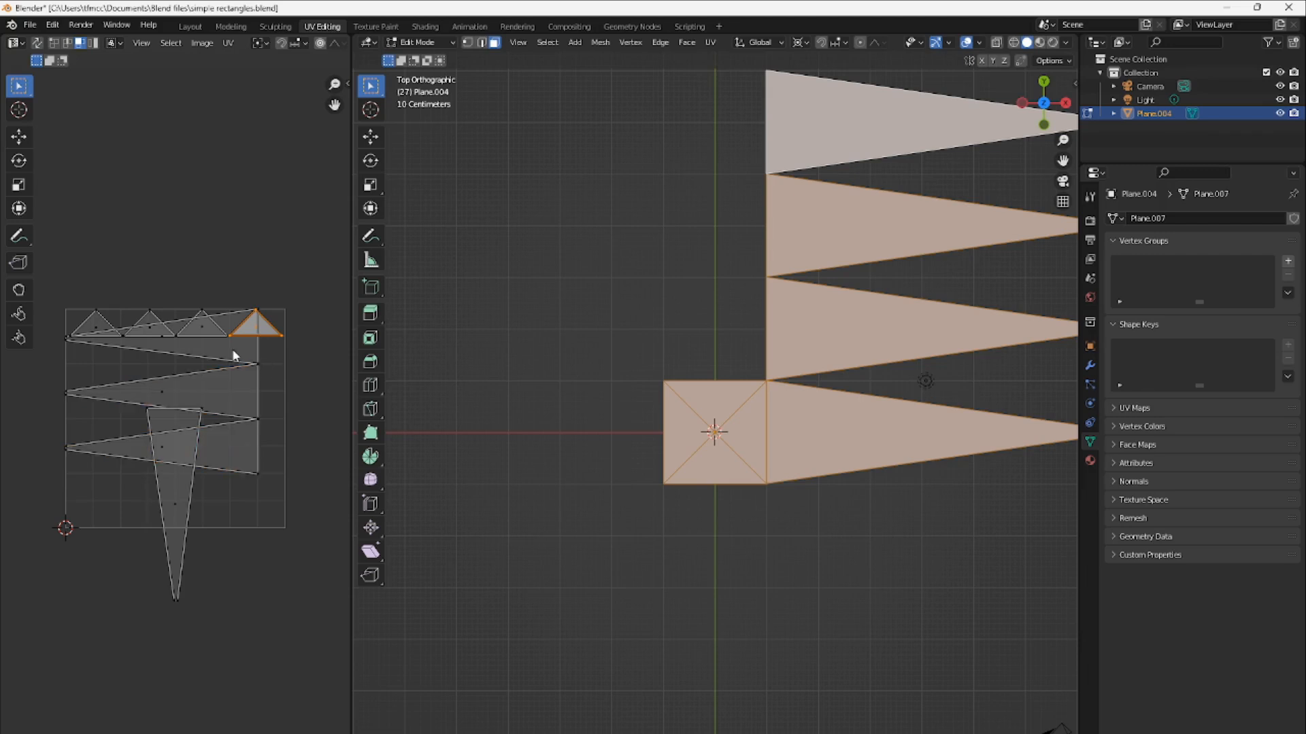
# Select the three remaining horizontal tapered UV islands and rotate them 90° together
pyautogui.click(163, 350)
pyautogui.keyDown('shift'); pyautogui.click(179, 387); pyautogui.keyUp('shift')
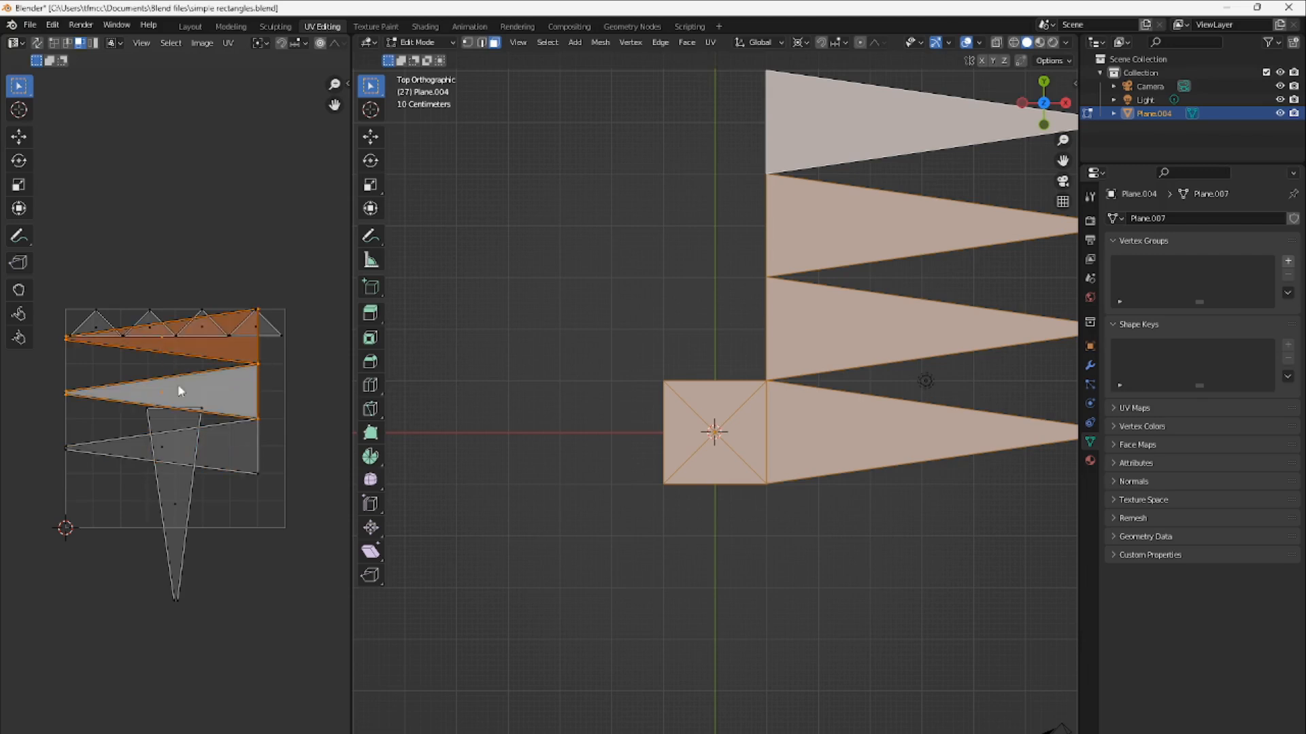
pyautogui.keyDown('shift'); pyautogui.click(148, 454); pyautogui.keyUp('shift')
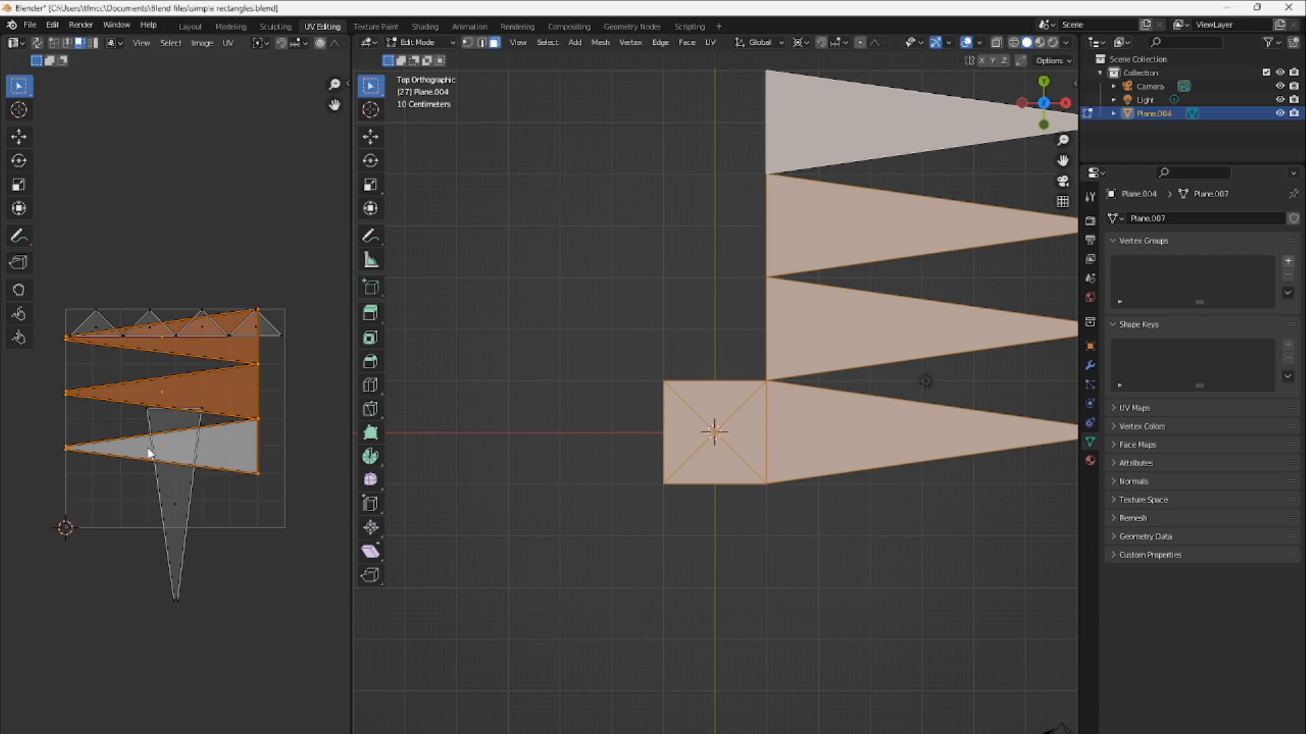
pyautogui.press('r')
pyautogui.press('9')
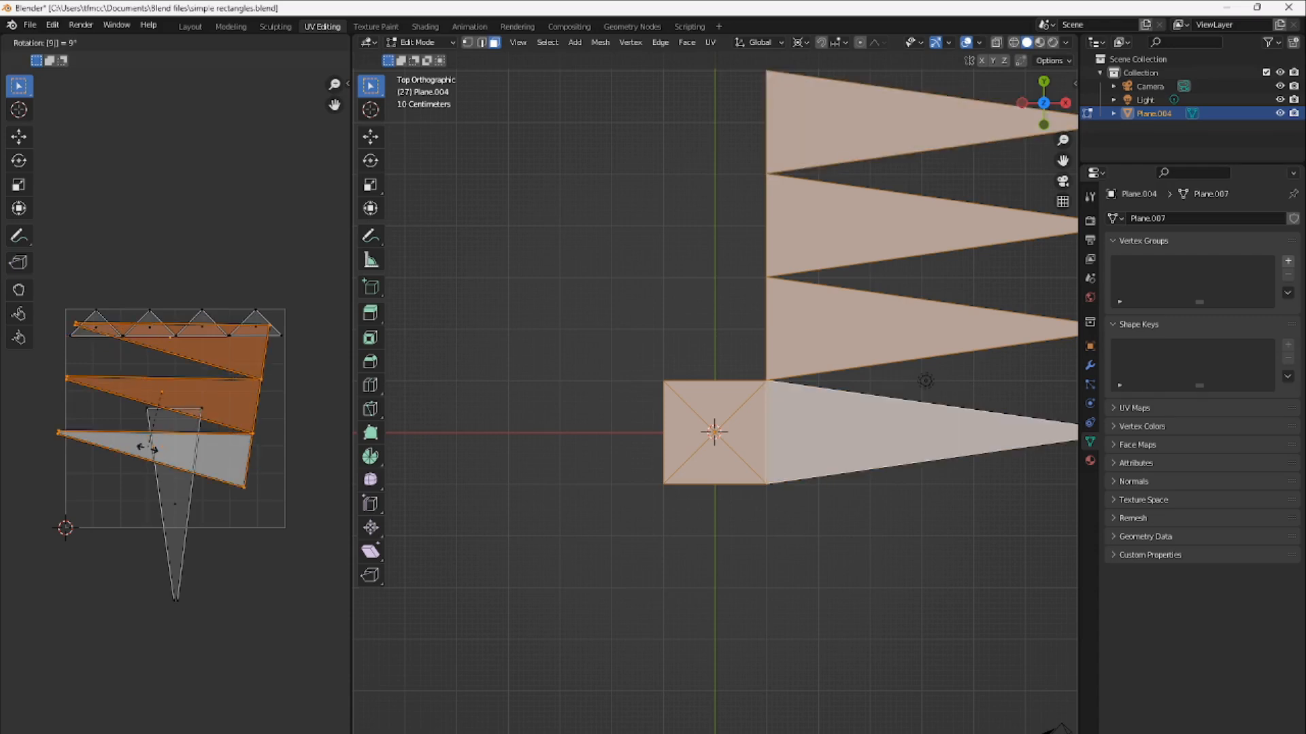
pyautogui.press('0')
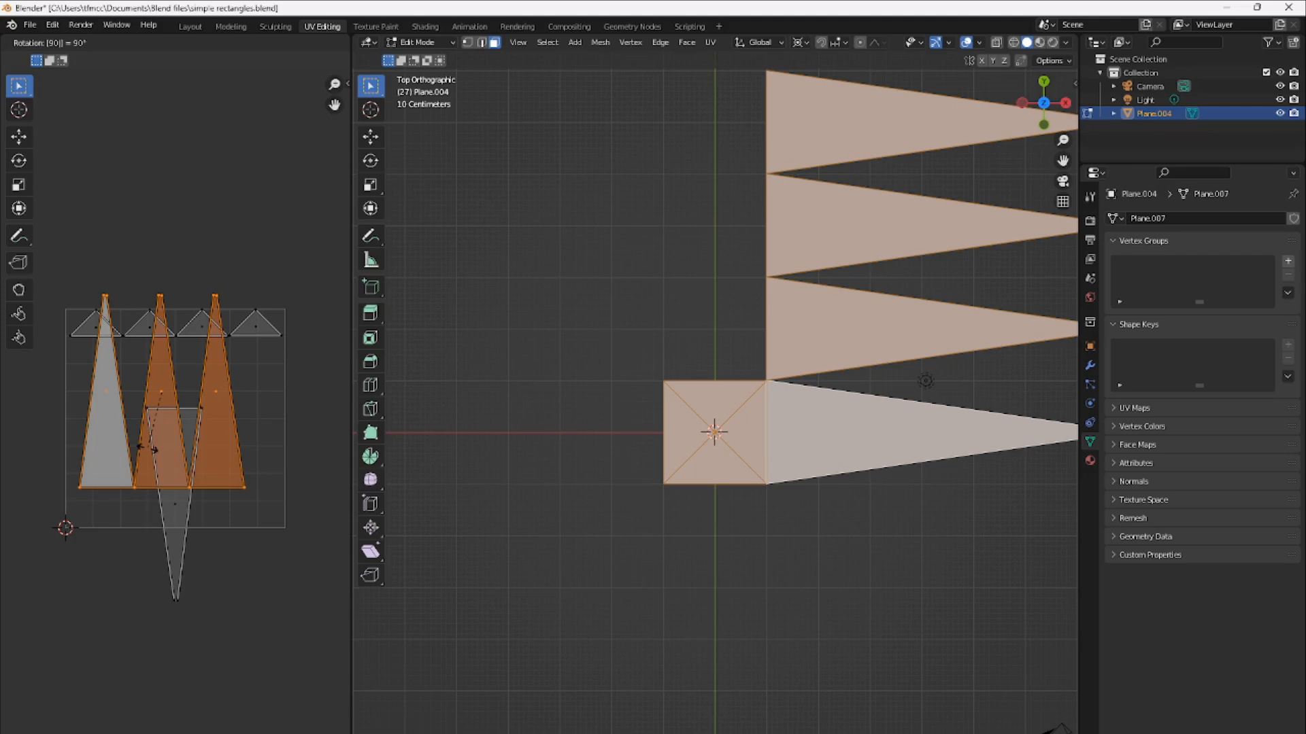
pyautogui.press('Return')
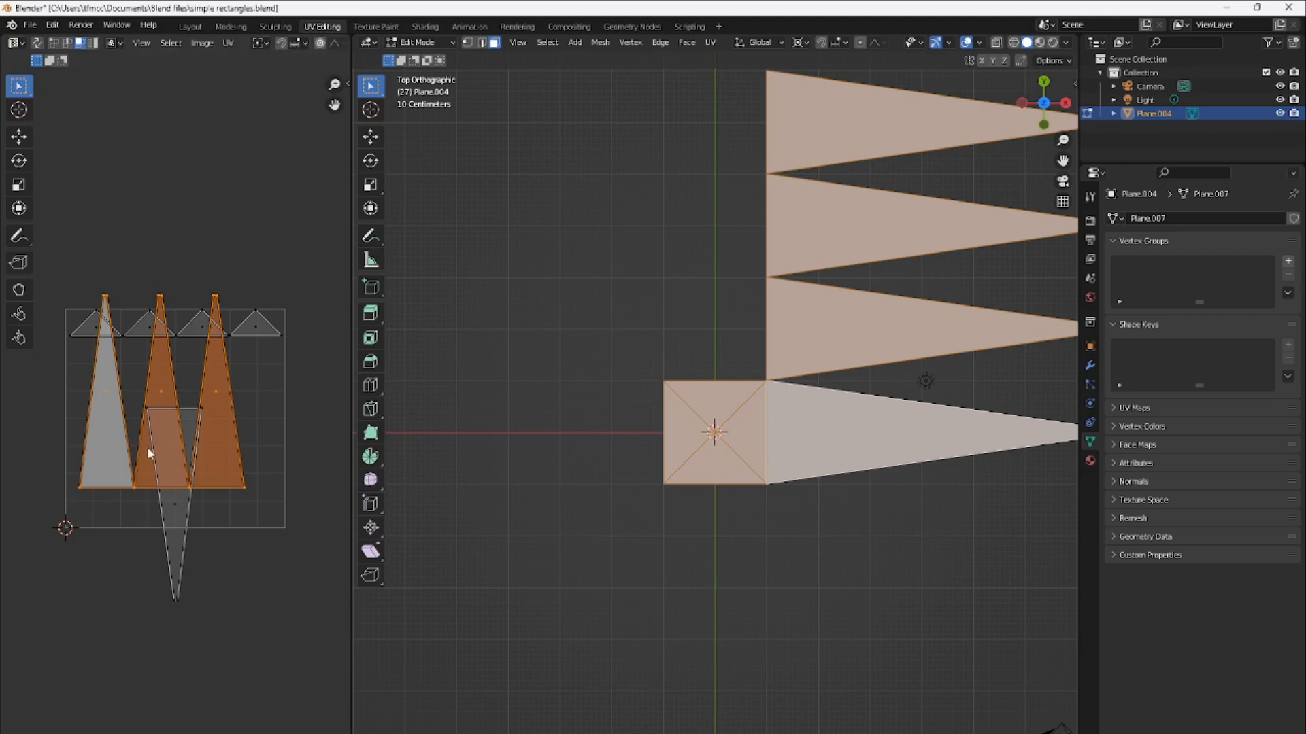
# Rotate the three tapered islands another 180° and move them directly beneath the row of small triangles
pyautogui.write('r')
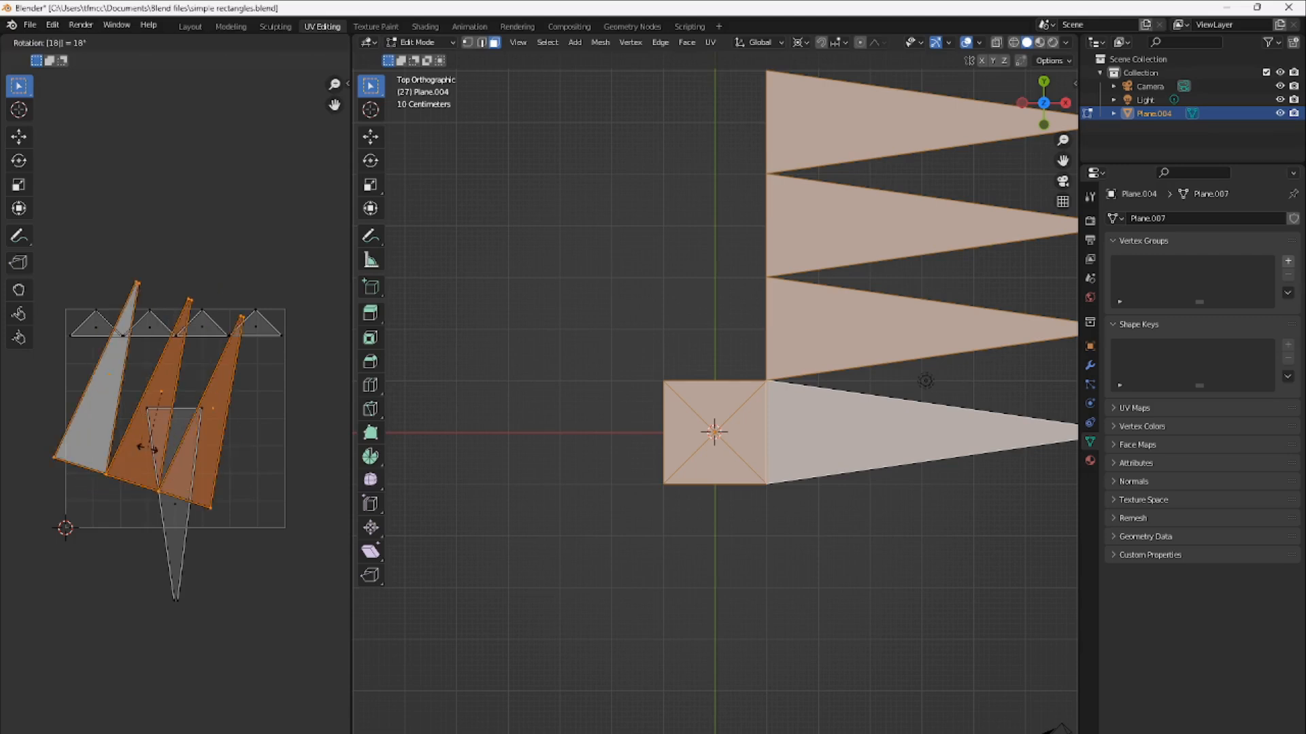
pyautogui.write('180')
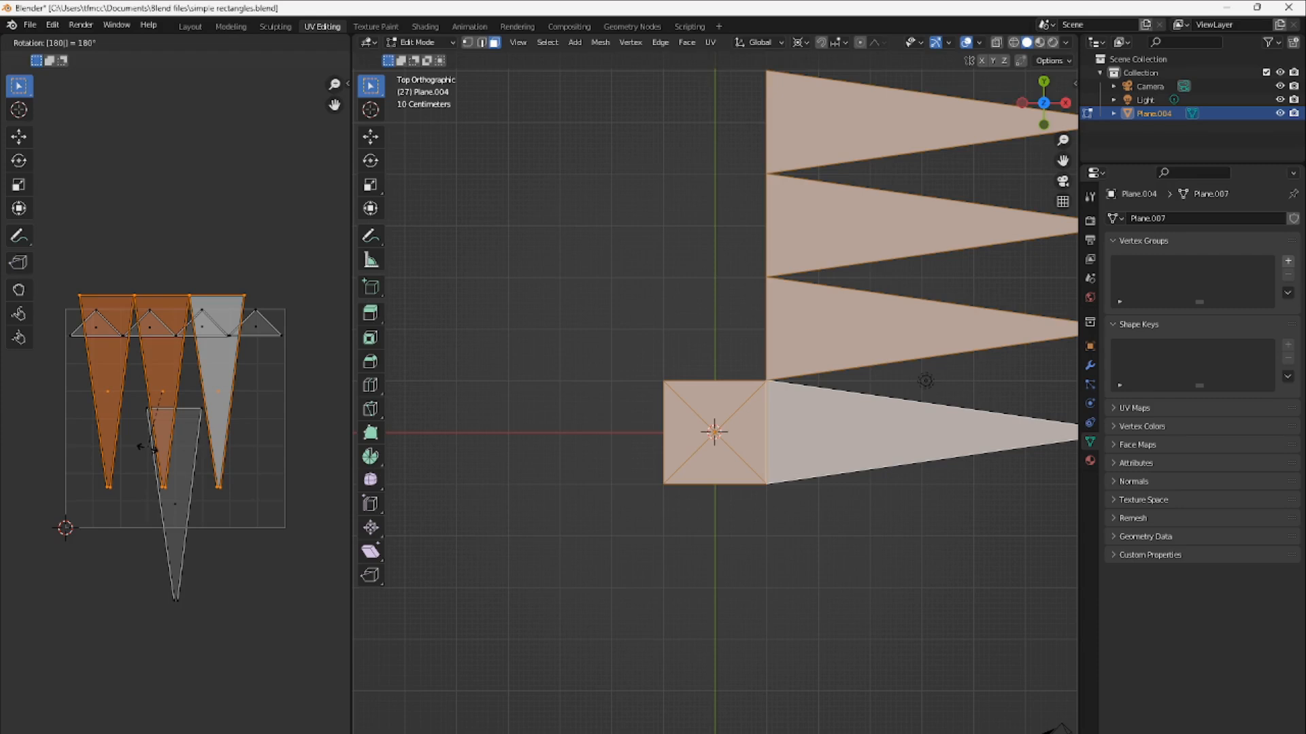
pyautogui.press('Return')
pyautogui.press('g')
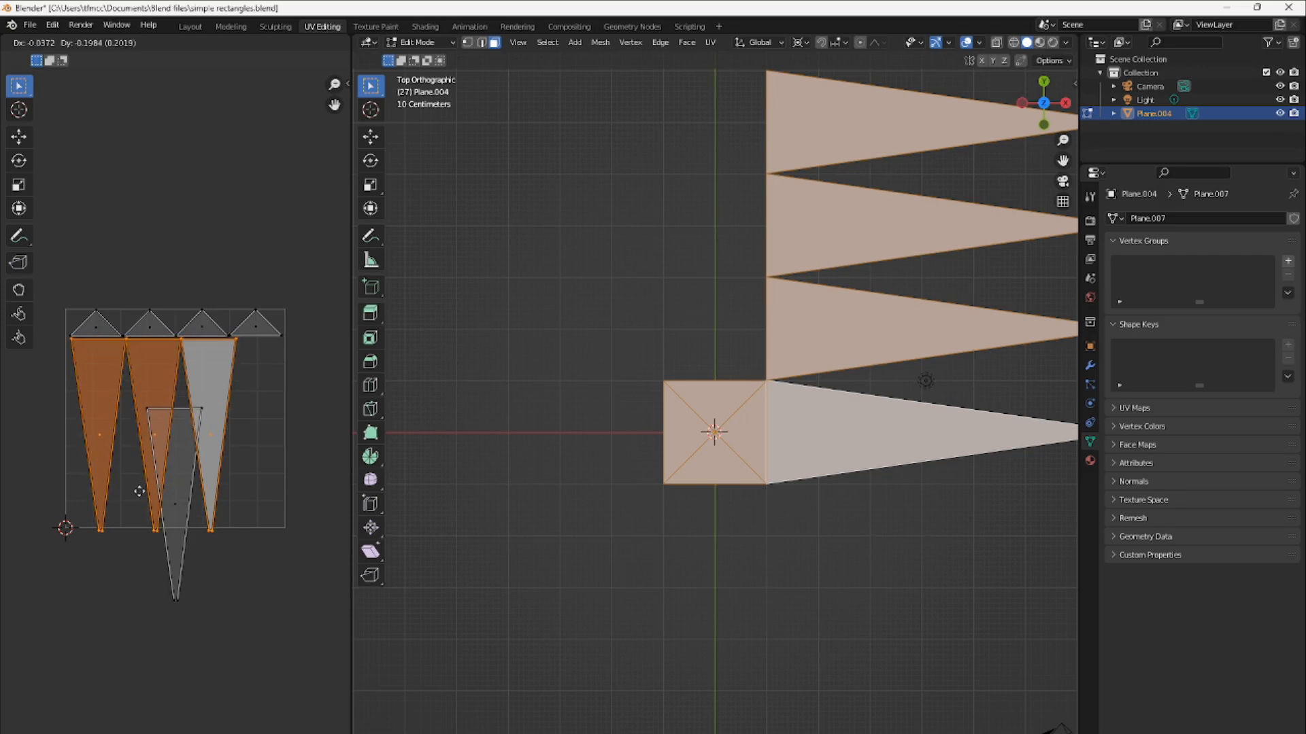
pyautogui.click(139, 490)
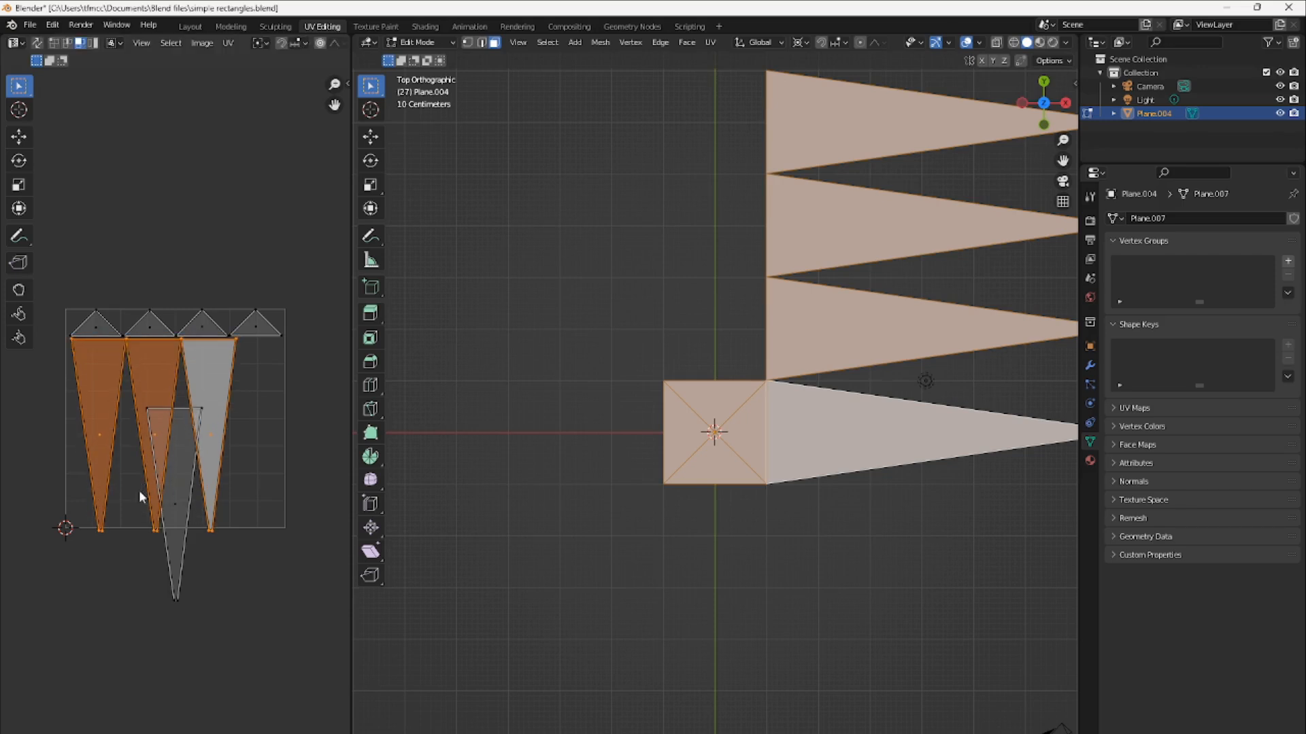
# Move the separate tapered UV island to the end of the row, beside the other three and beneath the last small triangle
pyautogui.click(174, 497)
pyautogui.press('g')
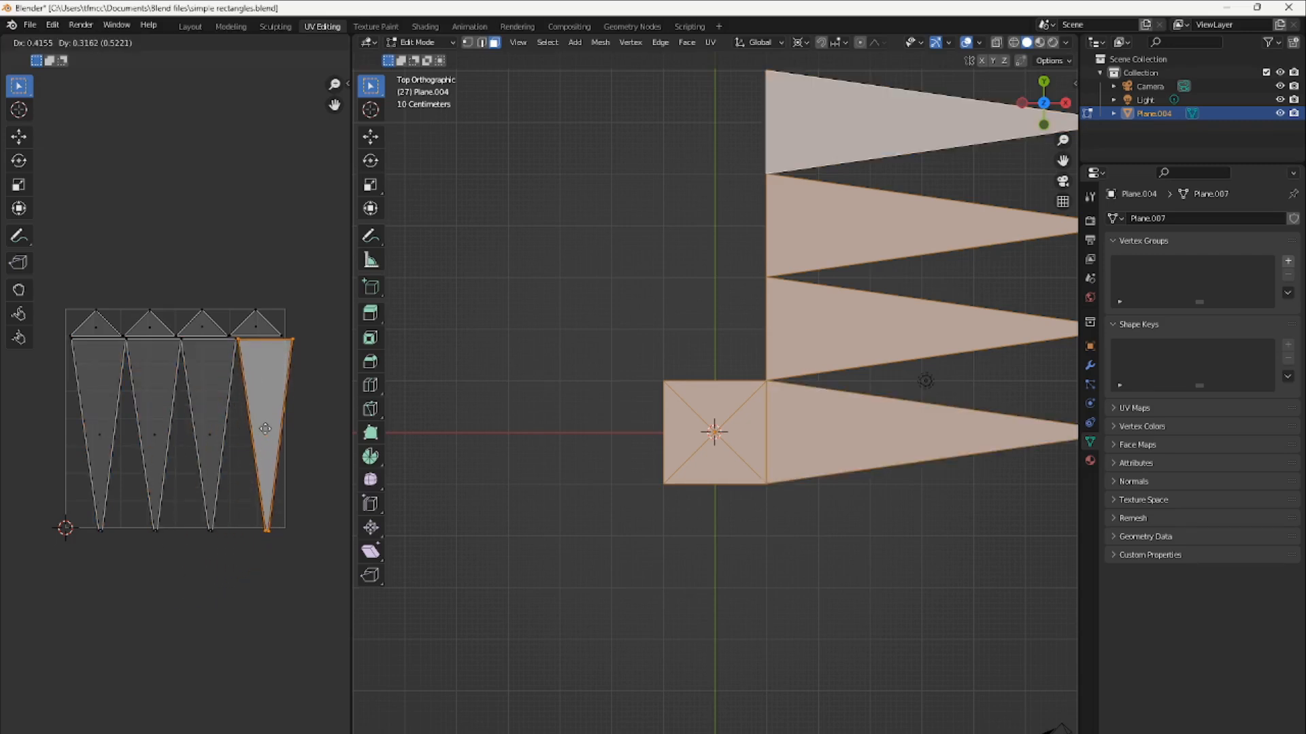
pyautogui.click(264, 430)
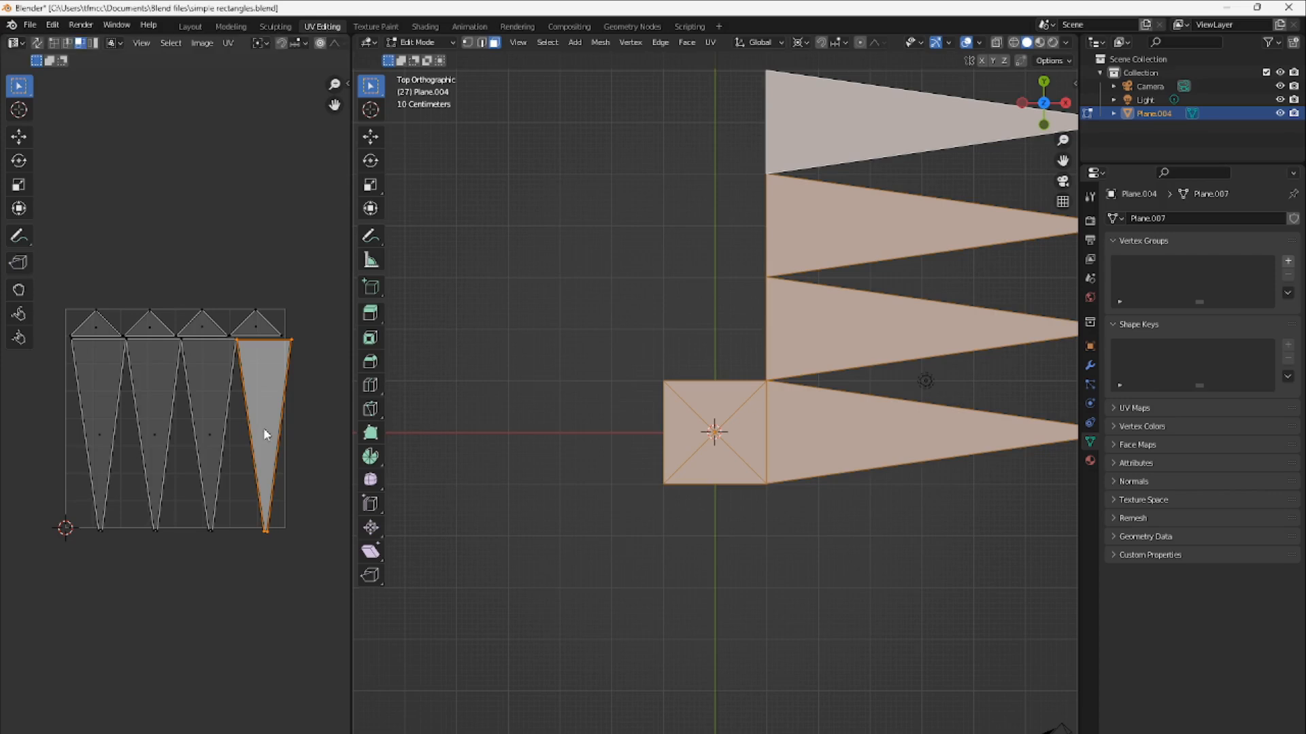
pyautogui.press('g')
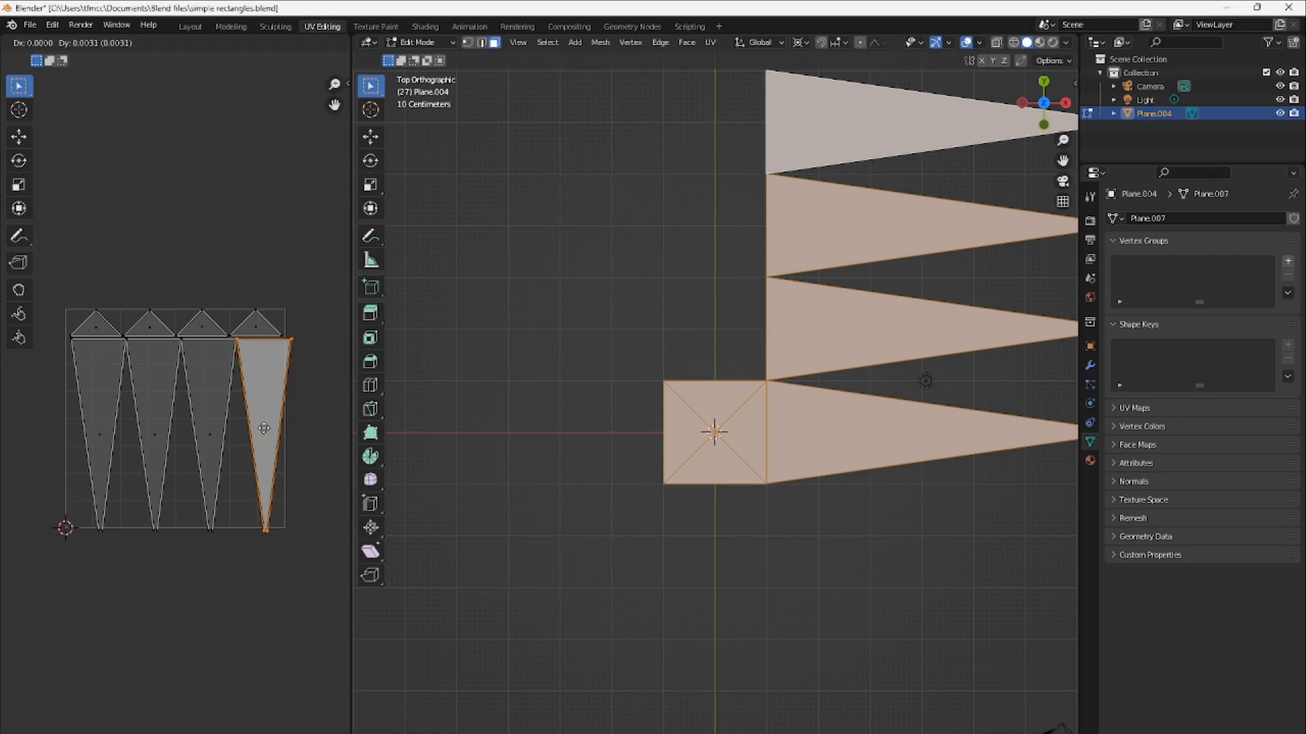
pyautogui.click(264, 429)
# Scale all four tapered islands down slightly and move them about -0.02 in X and 0.02 in Y to fit the UV square
pyautogui.moveTo(45, 557); pyautogui.dragTo(325, 418)
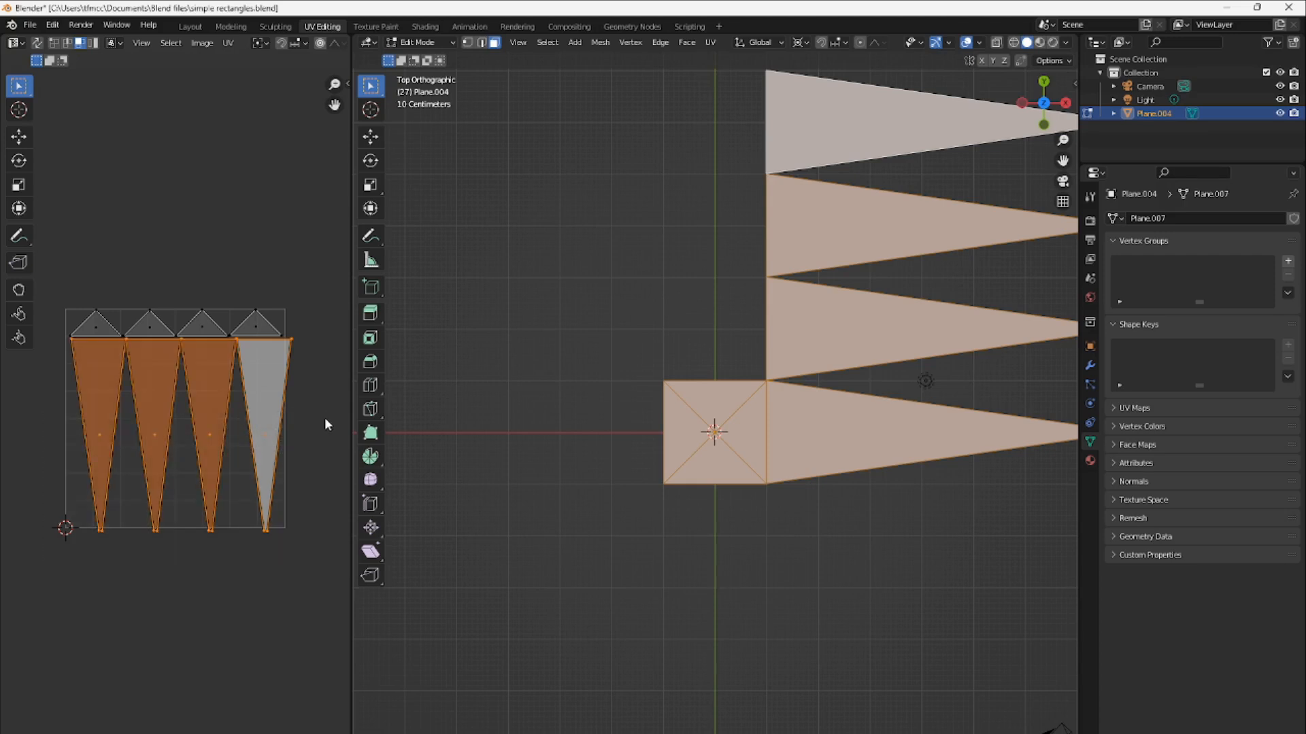
pyautogui.press('s')
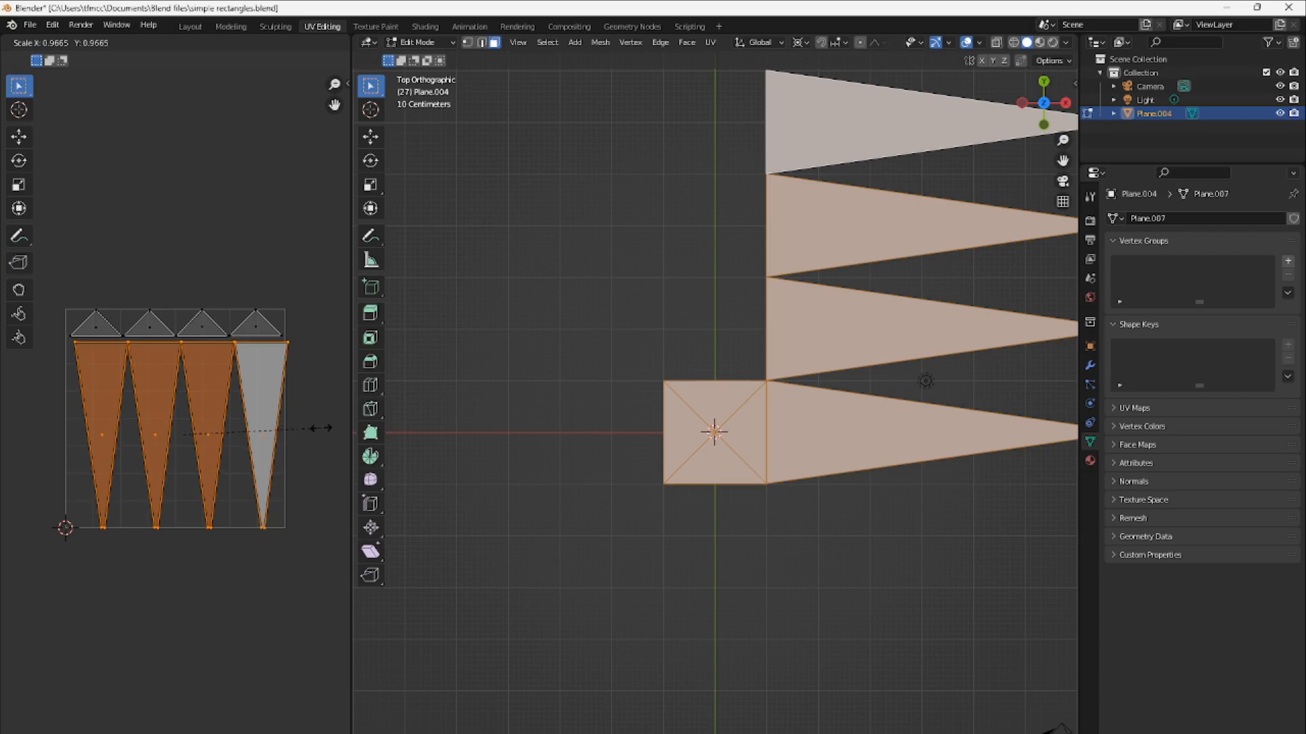
pyautogui.click(320, 429)
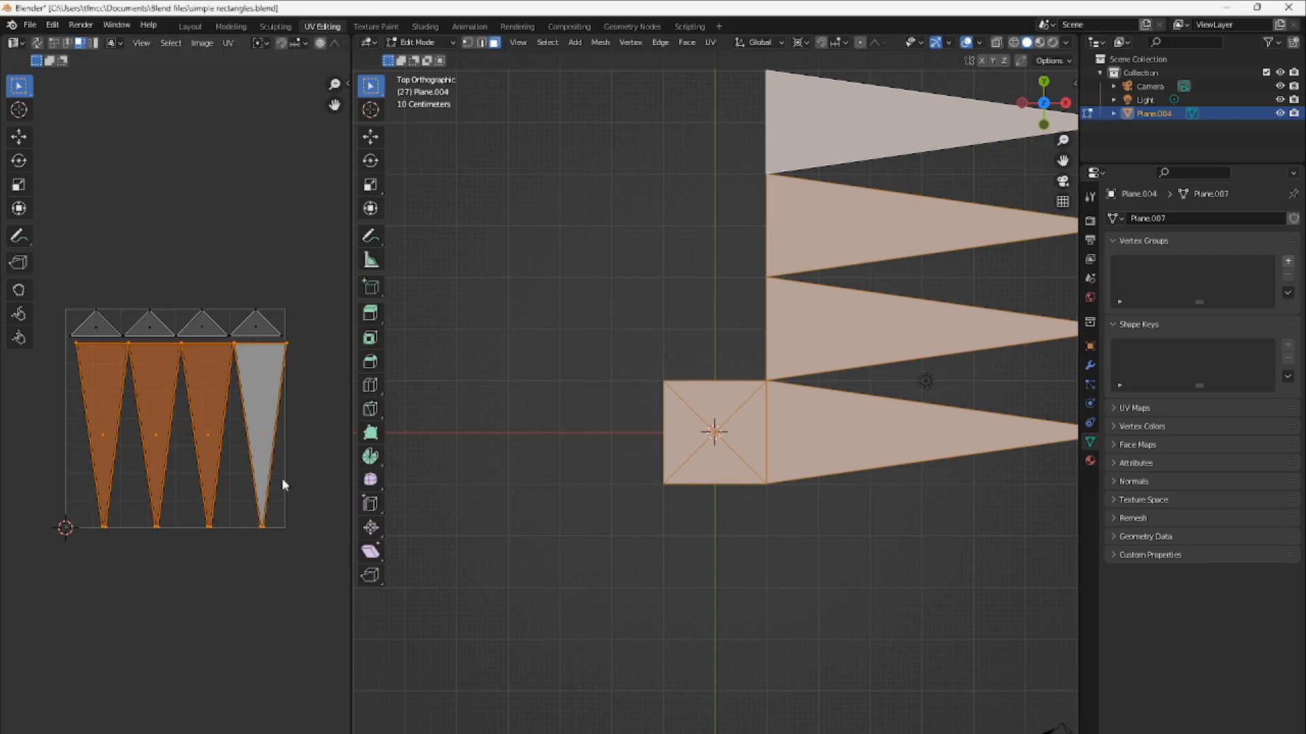
pyautogui.scroll(1, 265, 575)
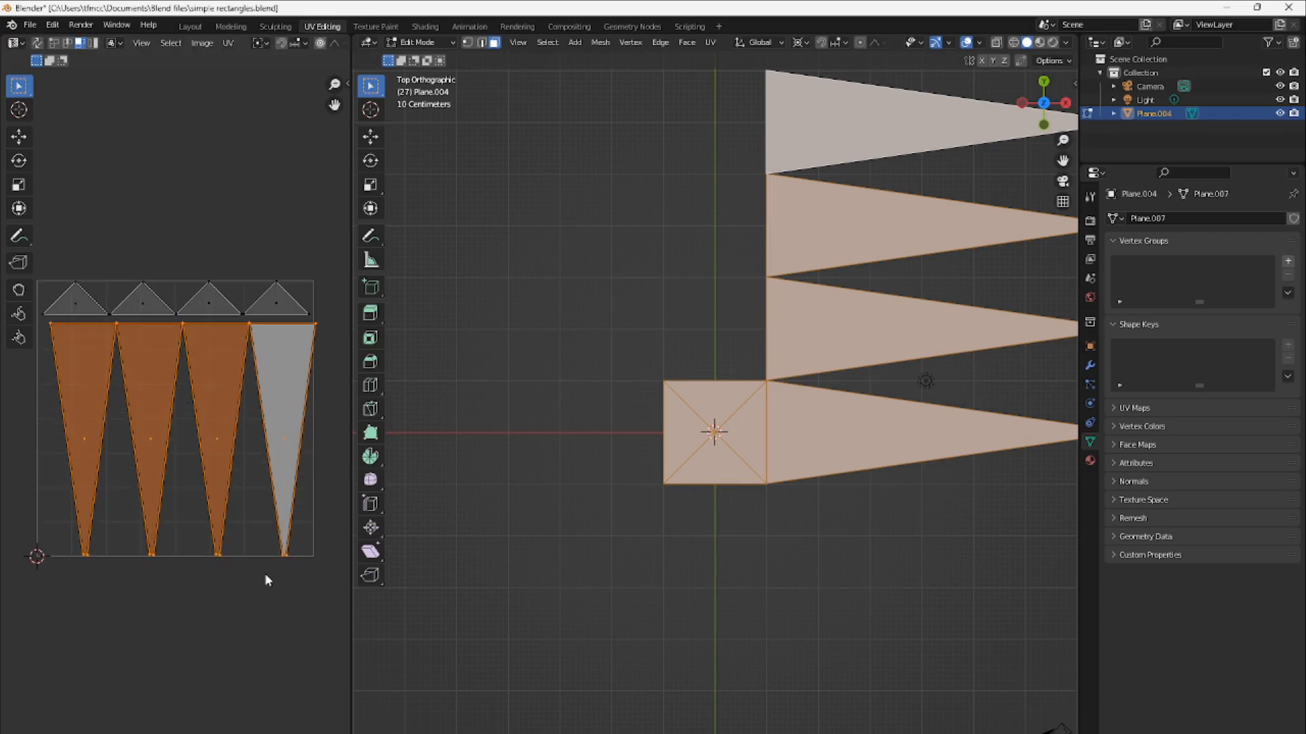
pyautogui.press('g')
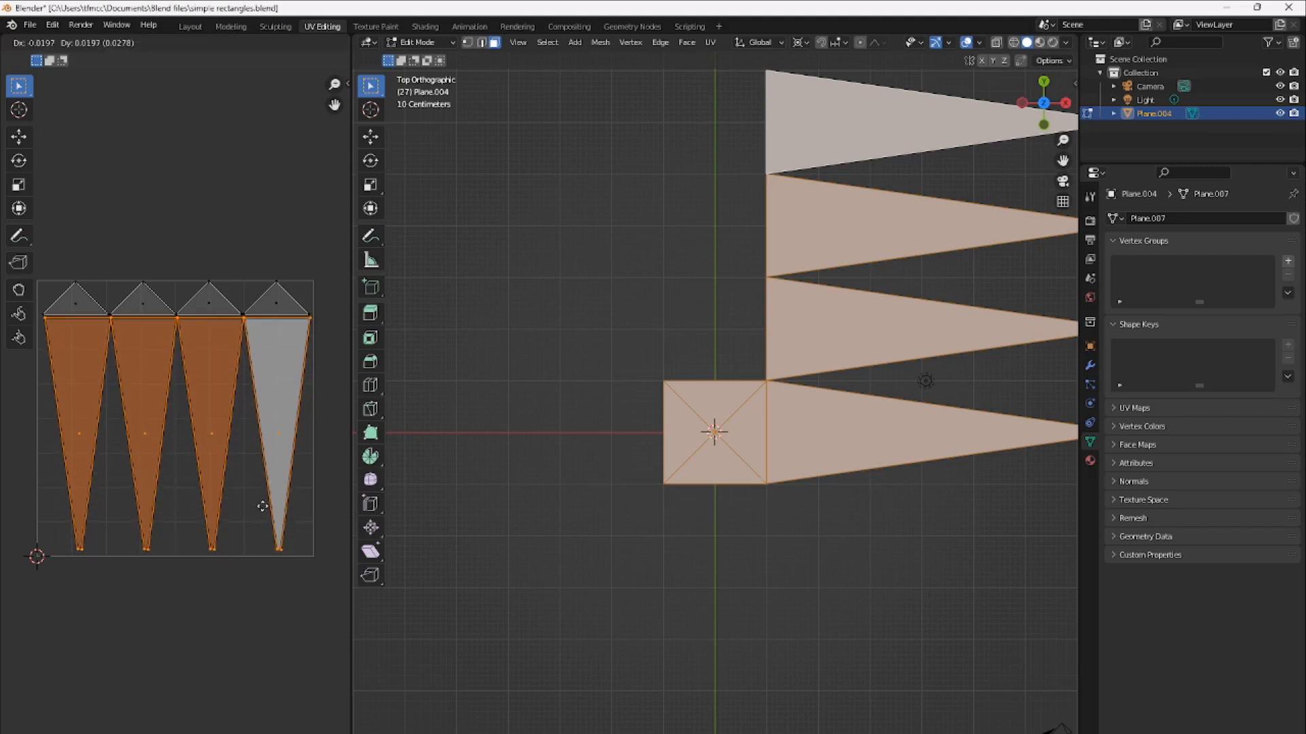
pyautogui.click(262, 506)
# Clear the face selection, return to the Layout workspace in Object Mode and deselect the model
pyautogui.click(517, 490)
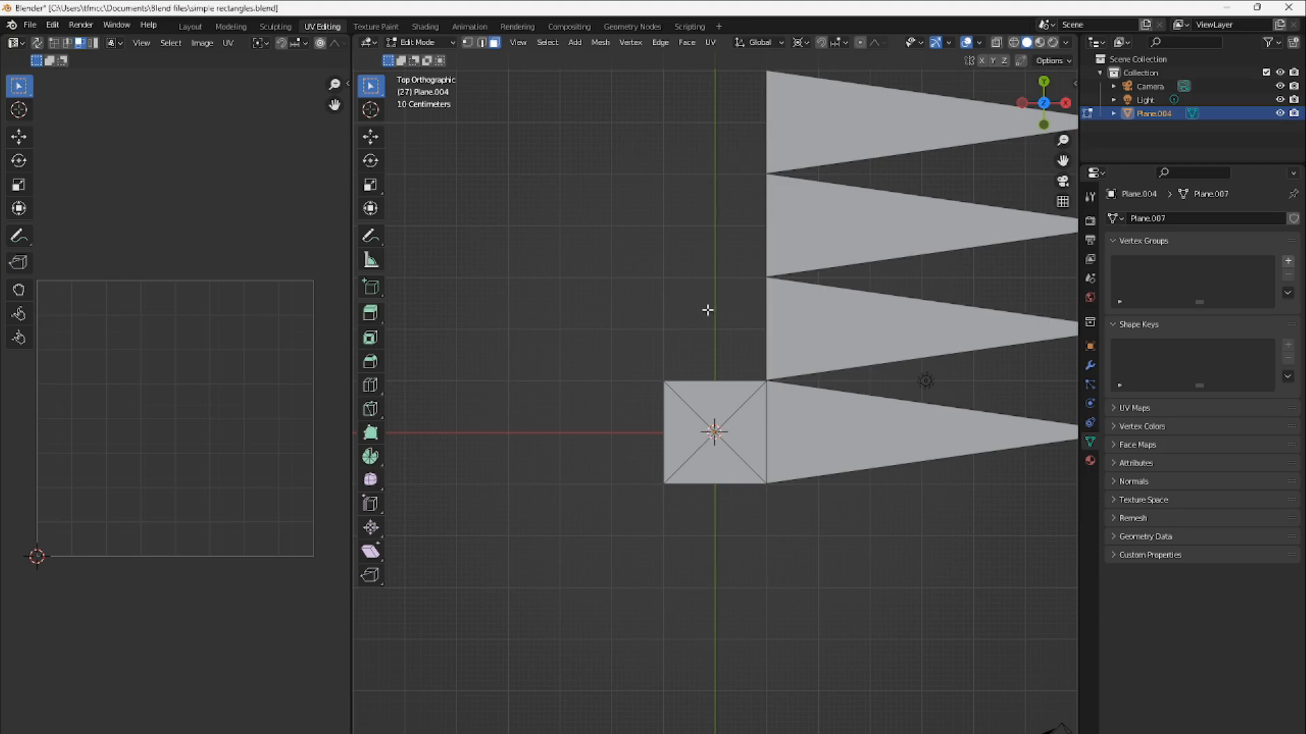
pyautogui.click(190, 26)
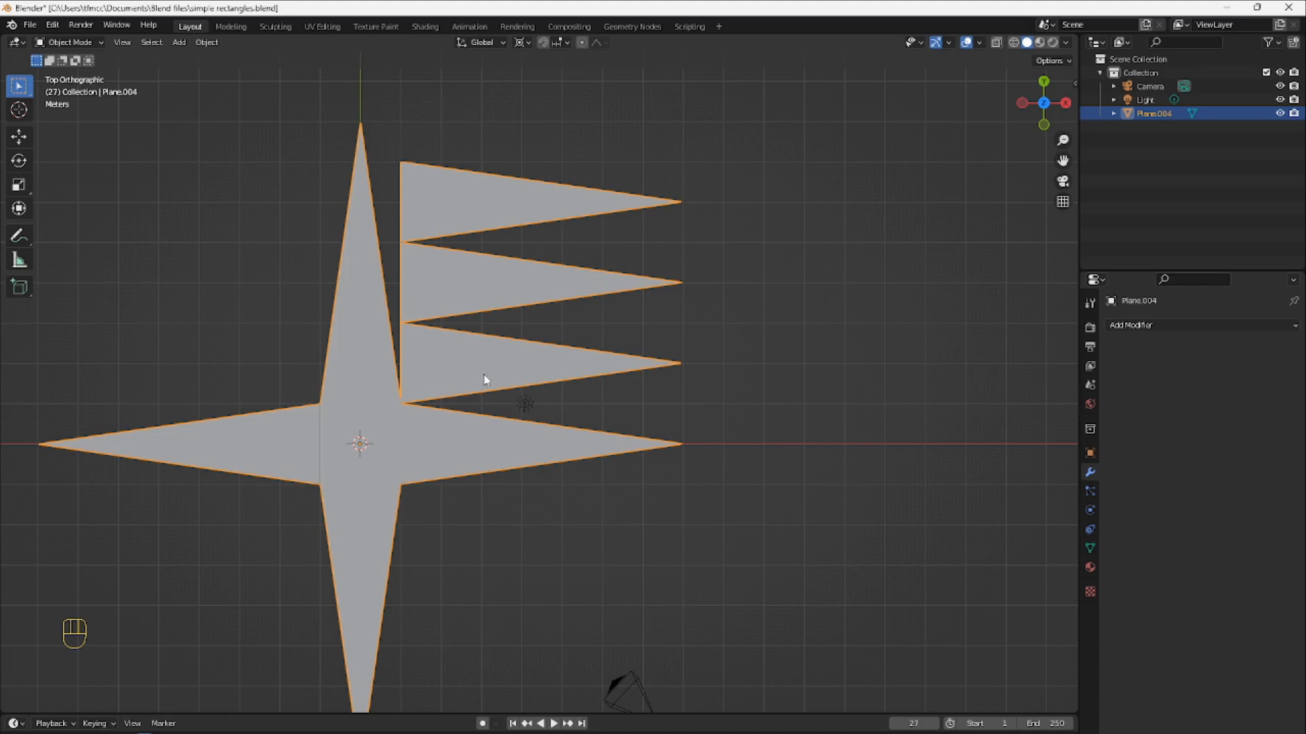
pyautogui.click(536, 516)
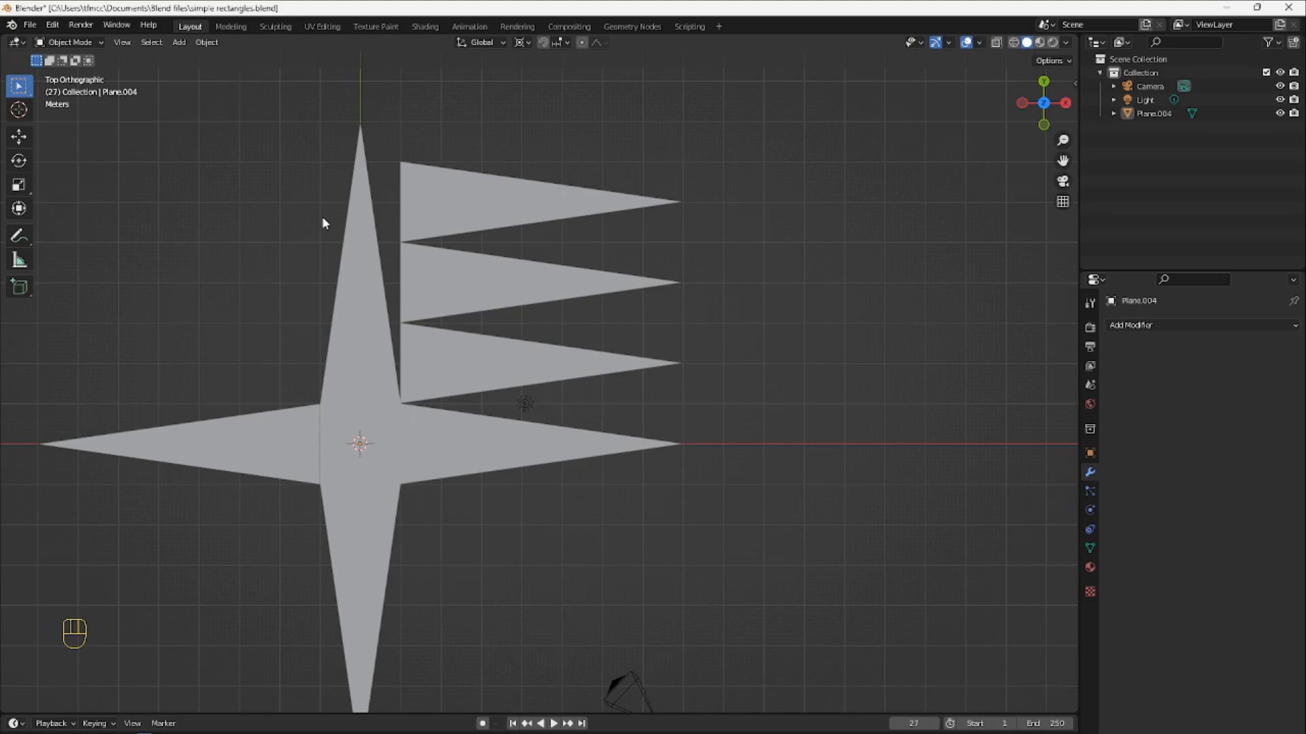
# Enter Edit Mode on the star model and select the tapered face directly above the one on the X axis
pyautogui.press('Tab')
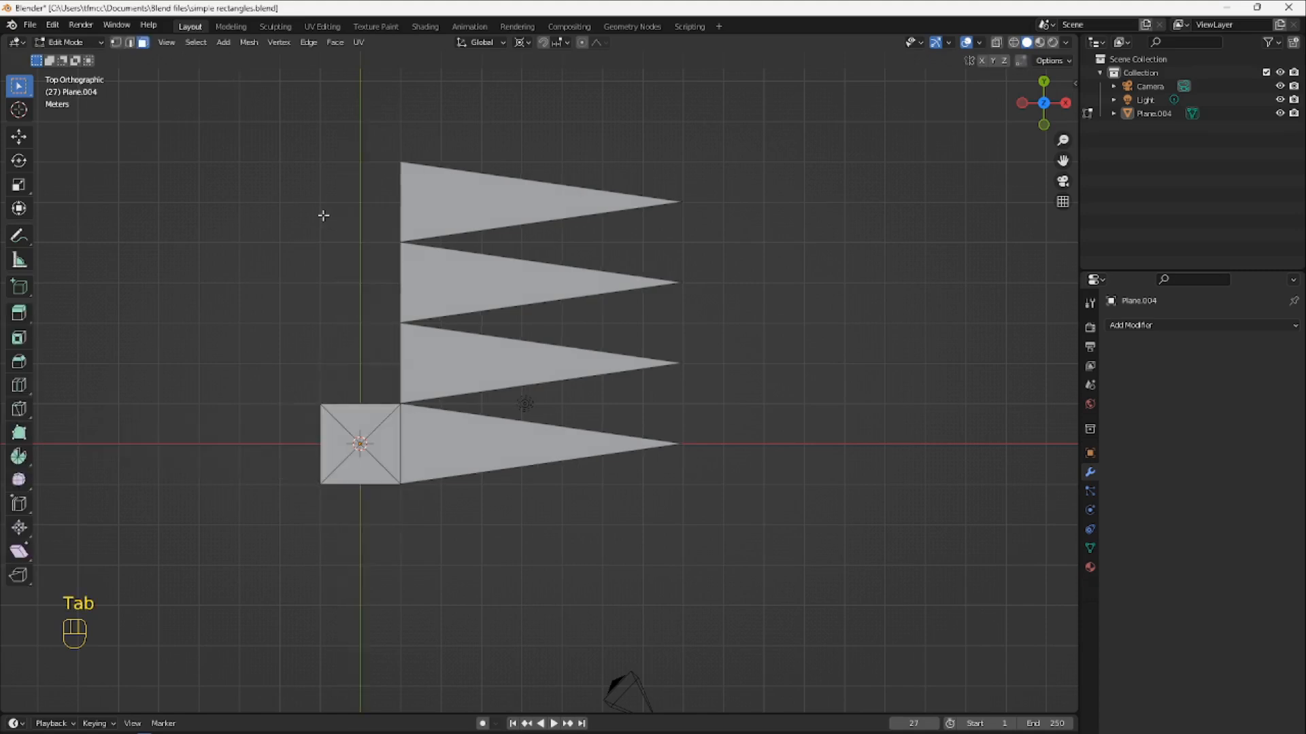
pyautogui.click(471, 368)
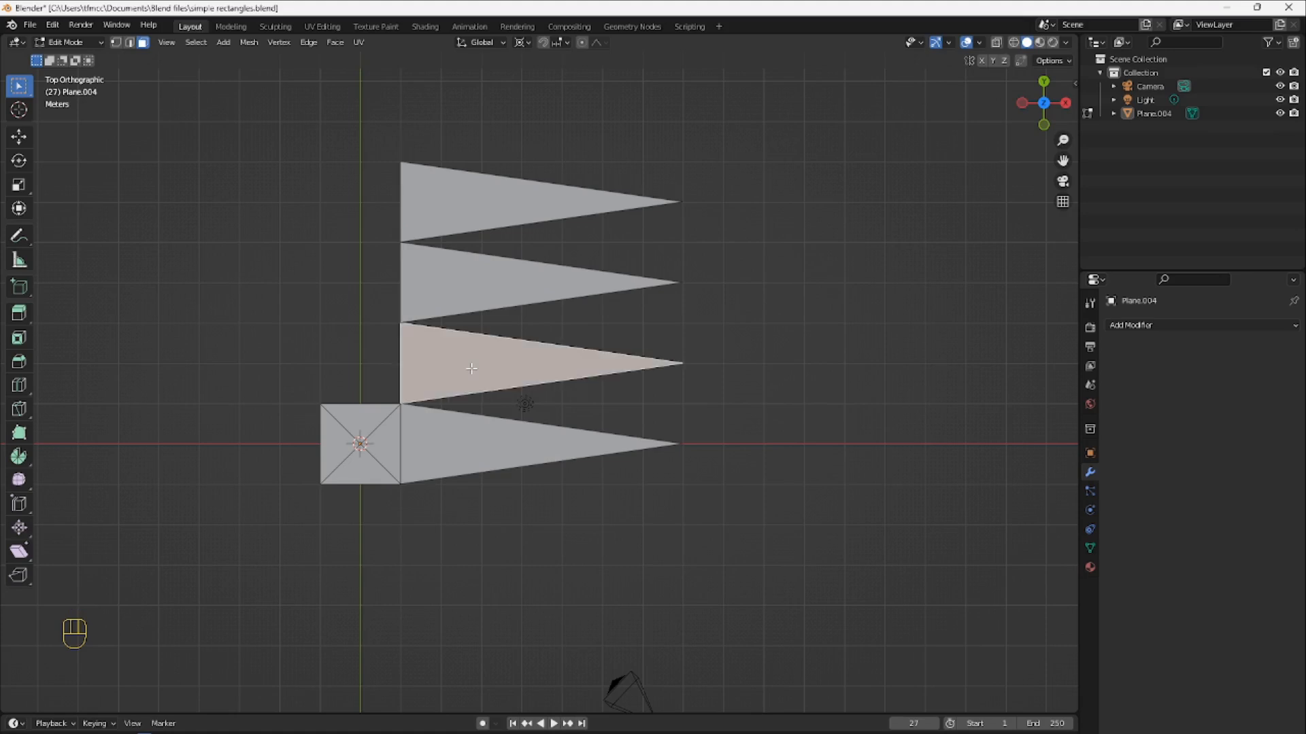
pyautogui.press('r')
pyautogui.press('r')
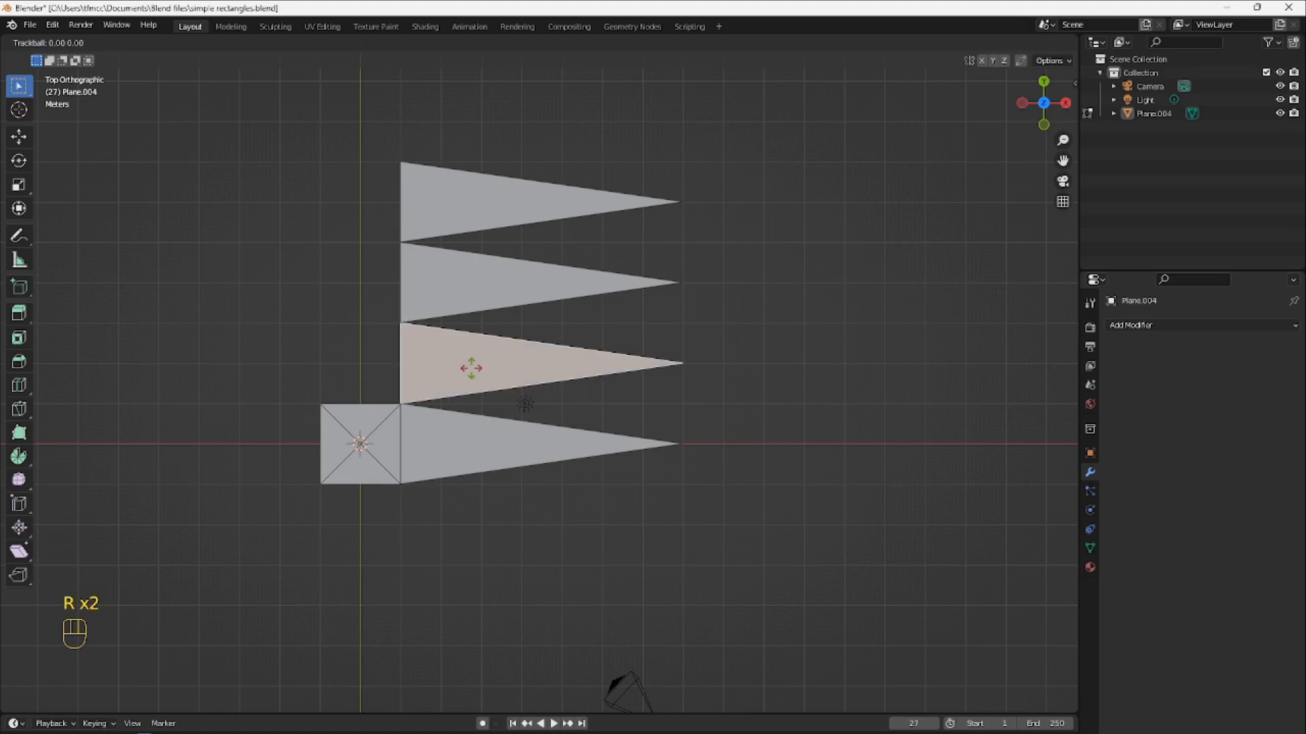
pyautogui.write('180')
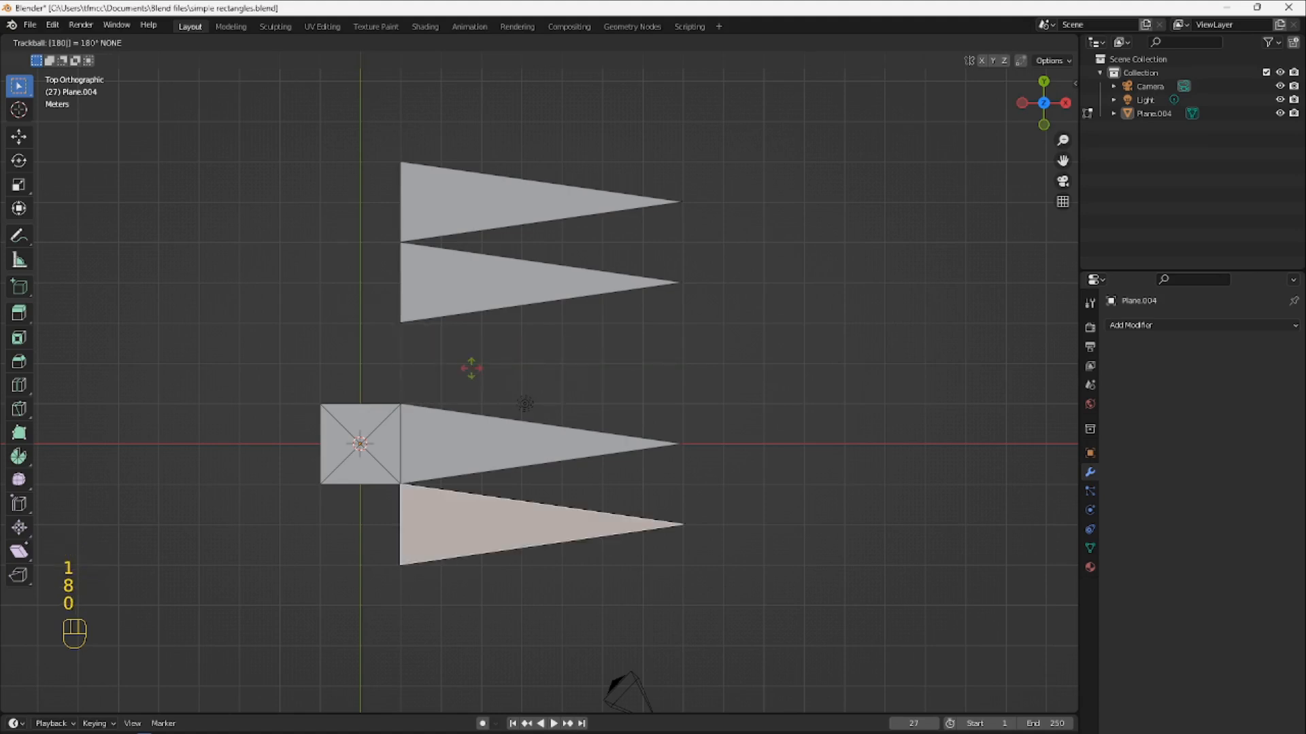
pyautogui.rightClick(471, 368)
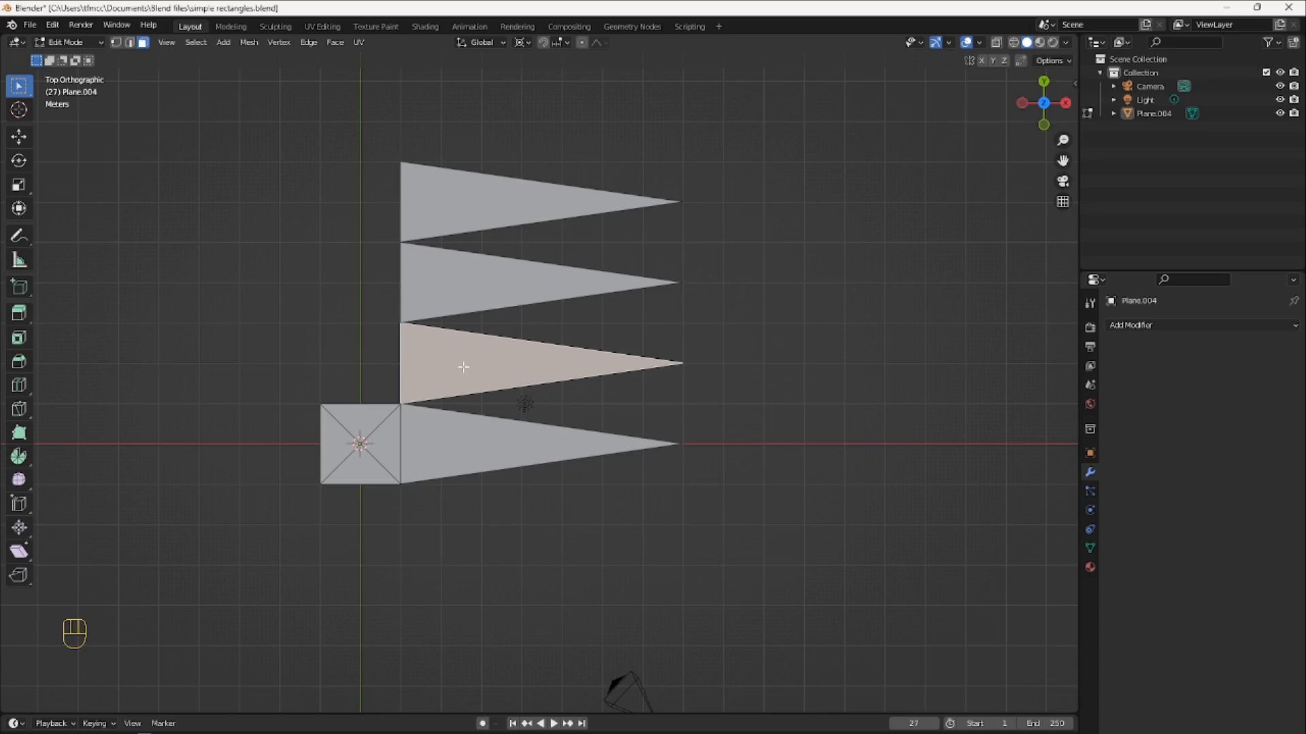
# Move the selected face -1 m in X and -2 m in Y, rotate it 180°, and shift it -1 m in X against the square
pyautogui.press('g')
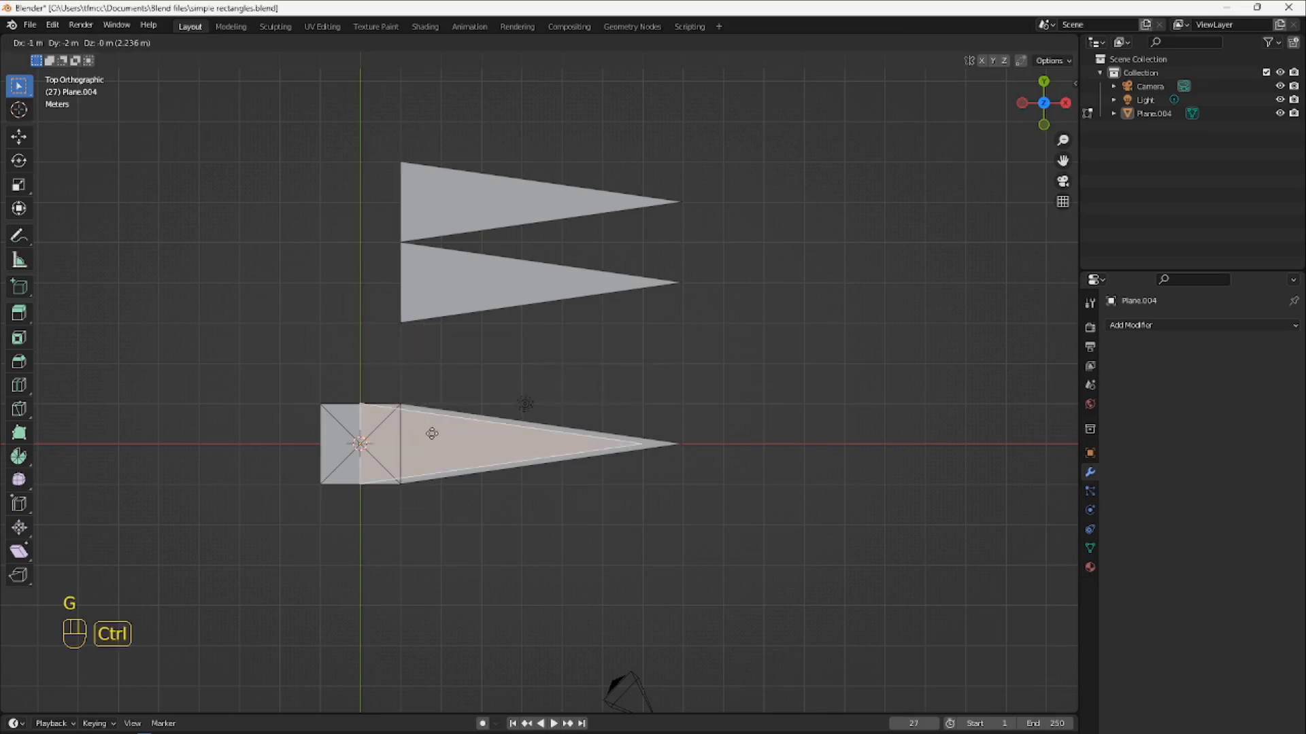
pyautogui.click(432, 445)
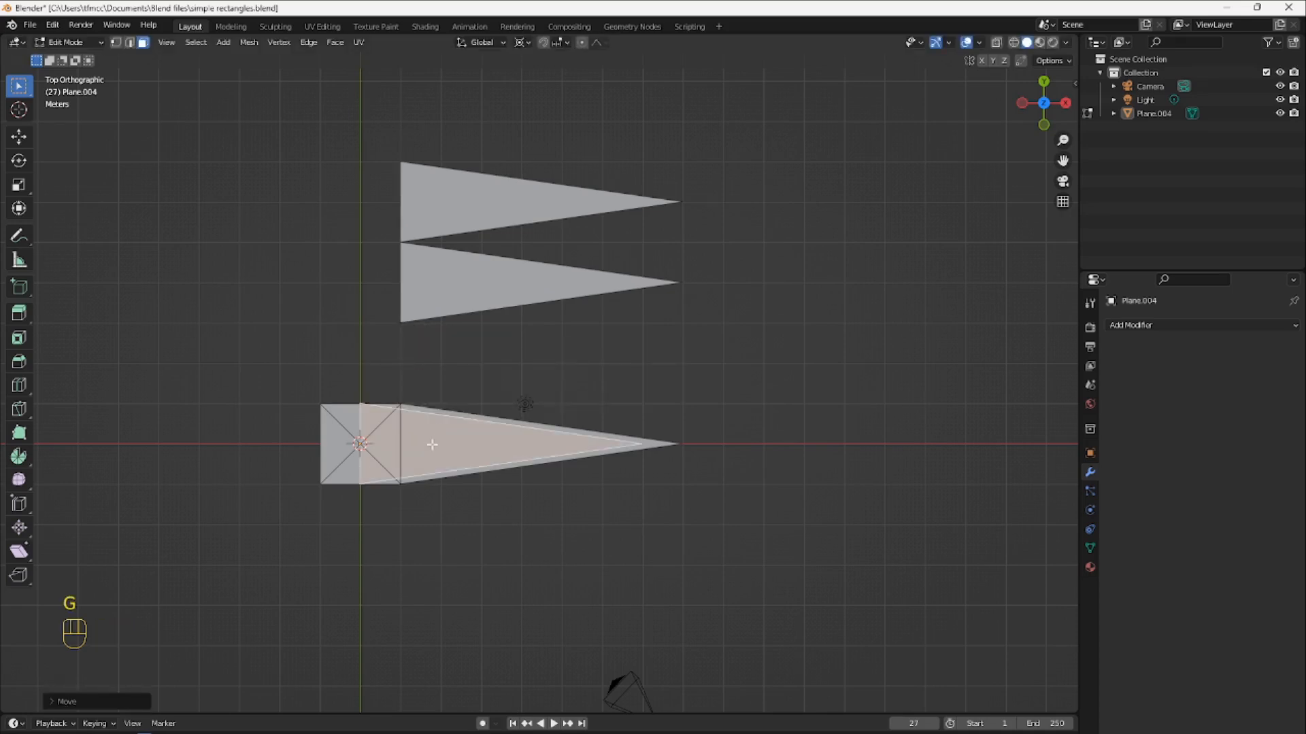
pyautogui.write('r180')
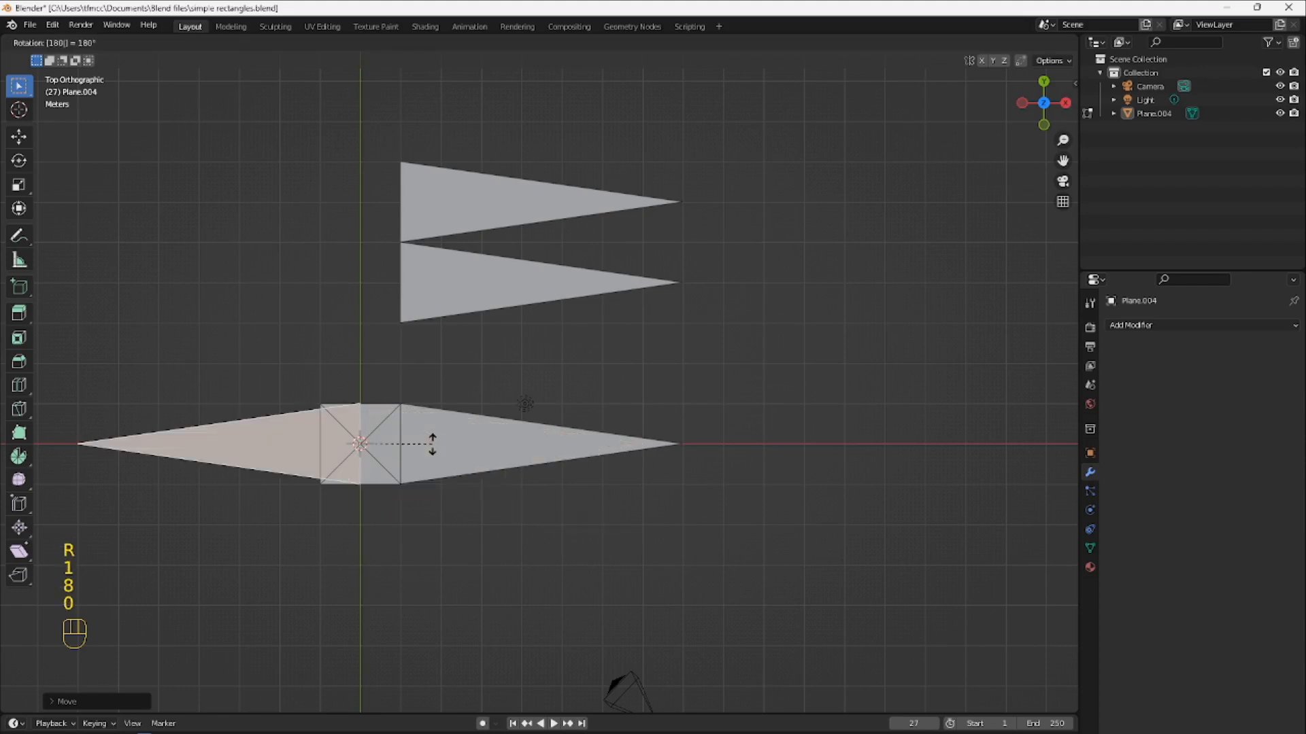
pyautogui.click(432, 444)
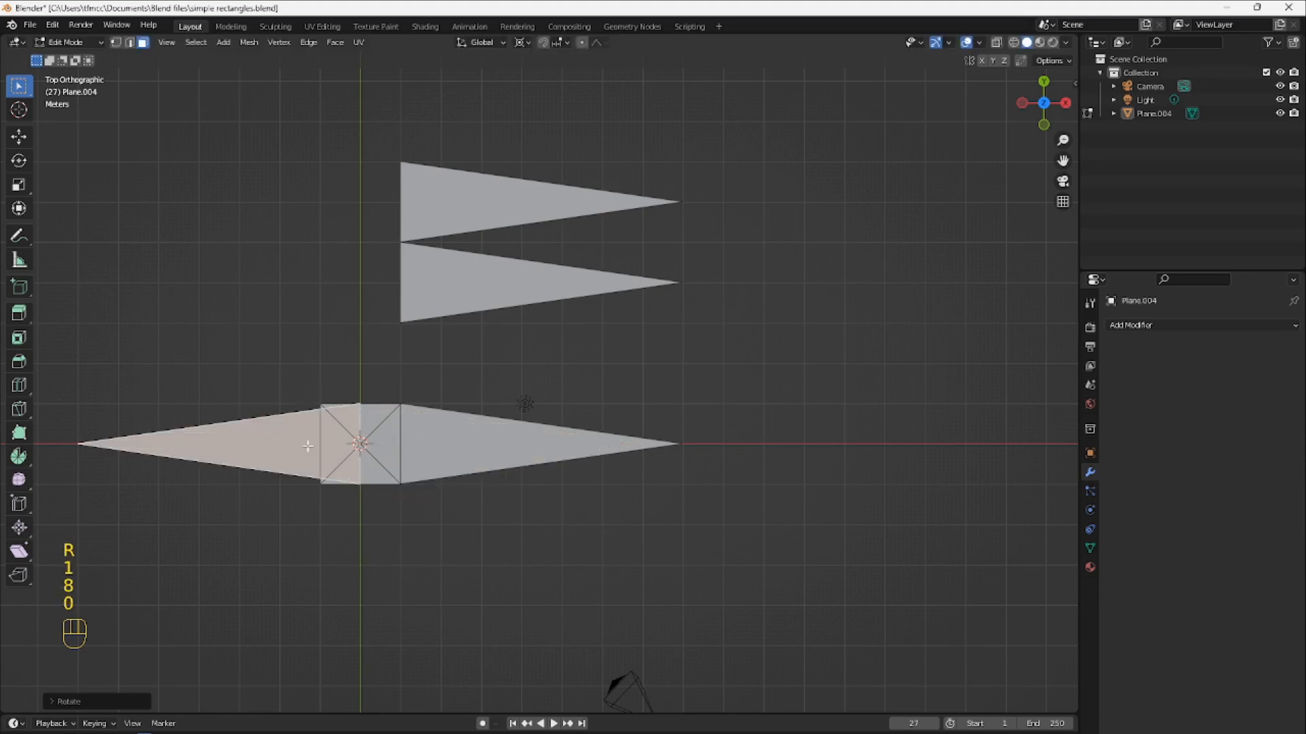
pyautogui.press('g')
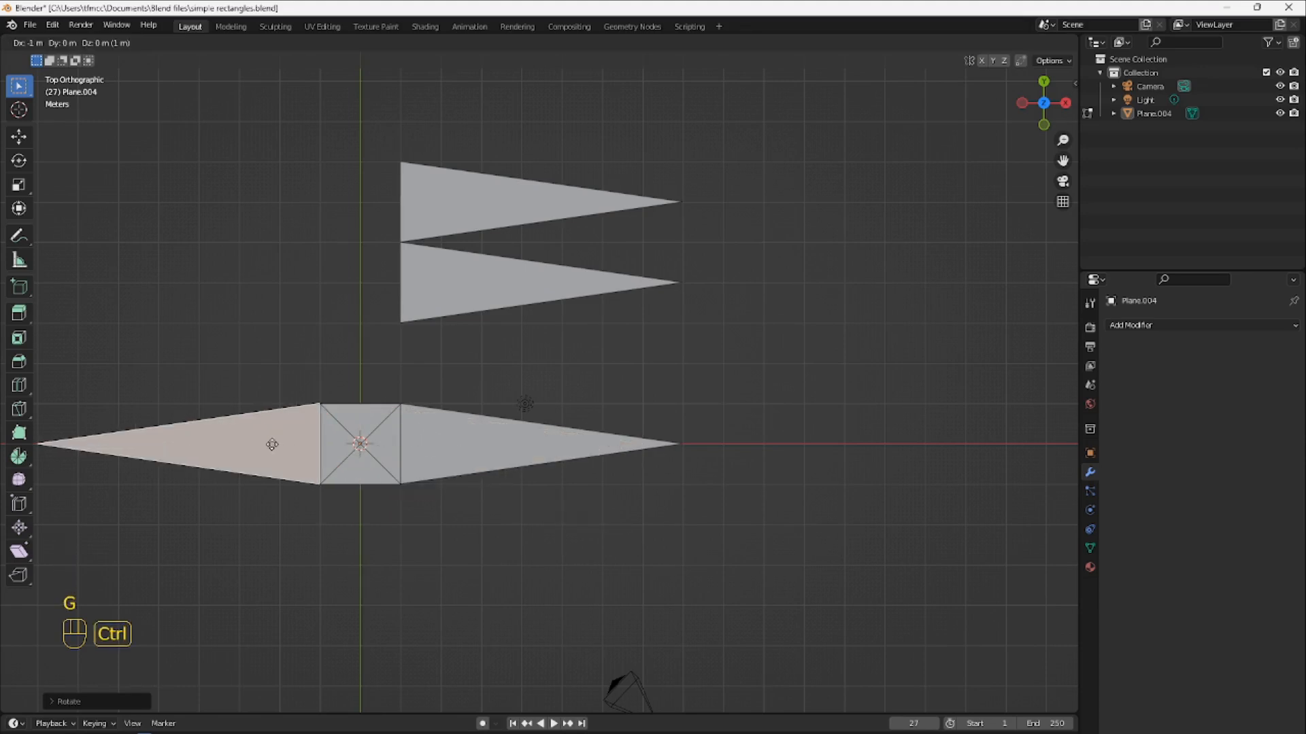
pyautogui.keyDown('ctrl'); pyautogui.click(270, 444); pyautogui.keyUp('ctrl')
# Move the lower remaining tapered face so its base centres on the origin, rotate it 90°, and snap it against the square's lower edge
pyautogui.click(488, 284)
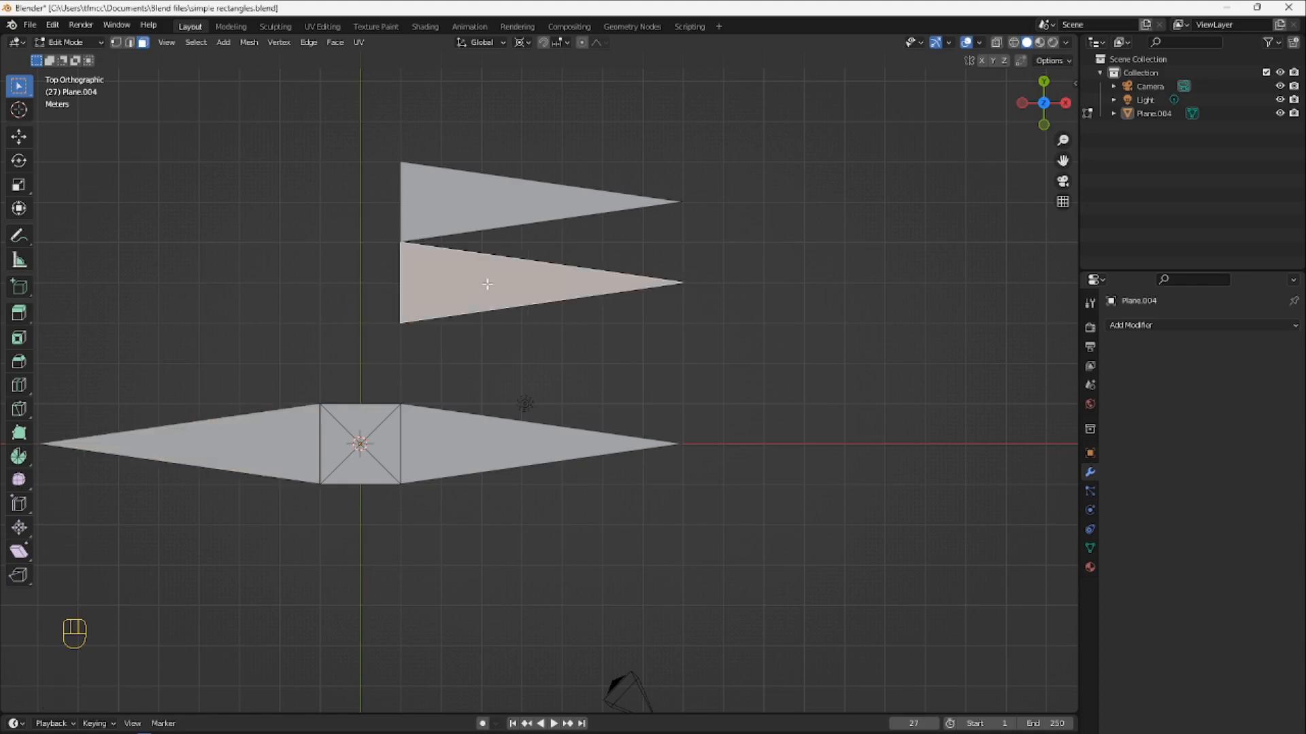
pyautogui.press('g')
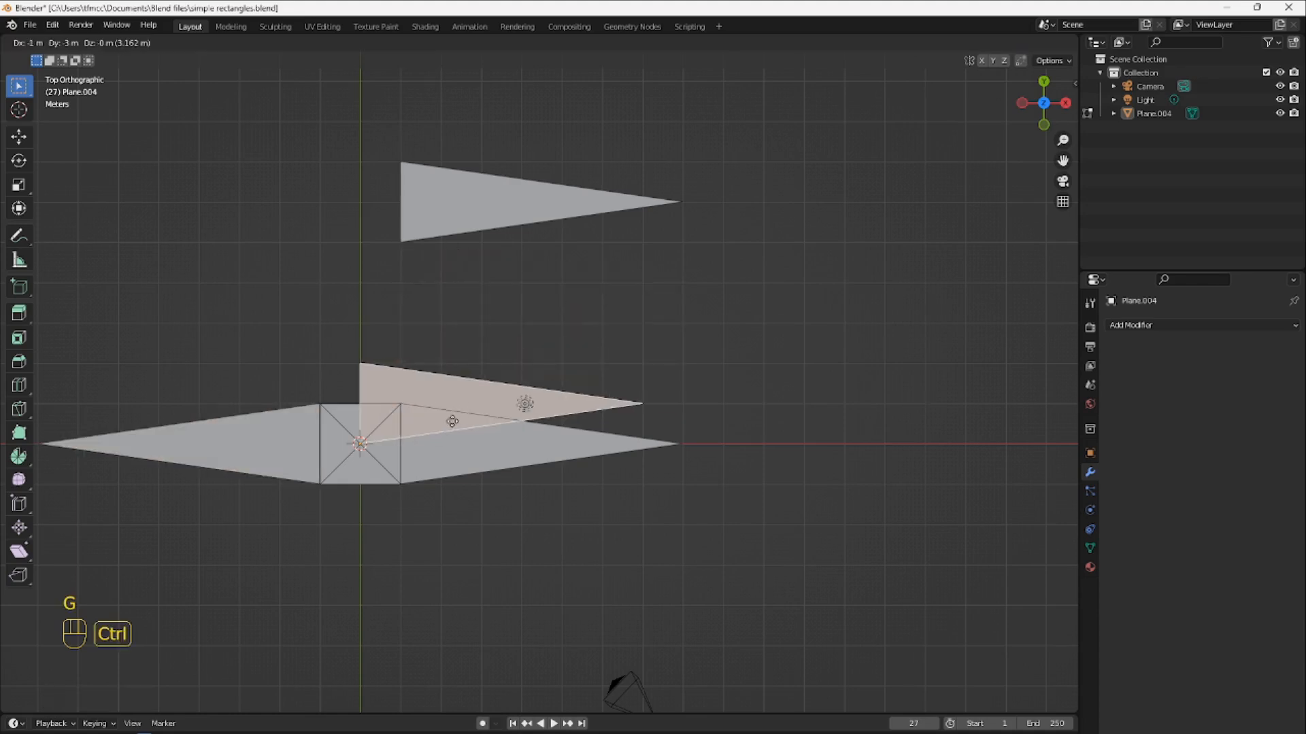
pyautogui.keyDown('ctrl'); pyautogui.click(452, 434); pyautogui.keyUp('ctrl')
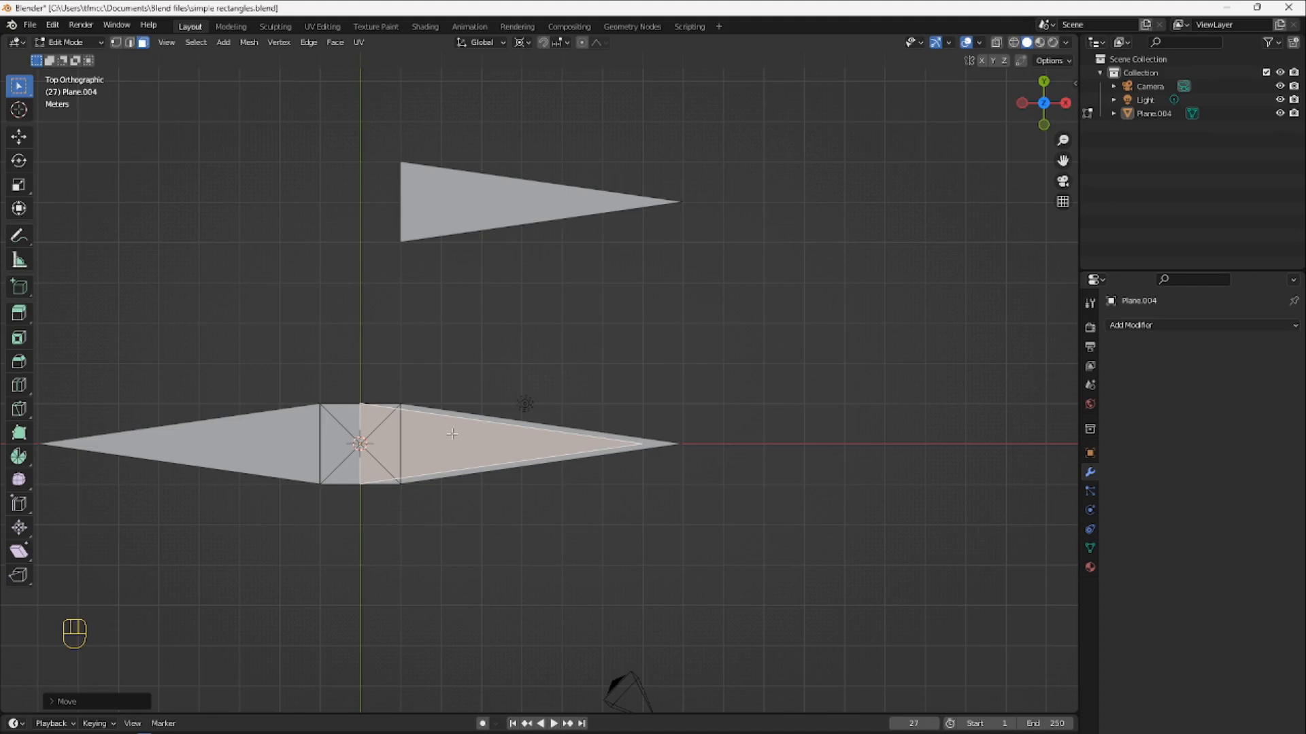
pyautogui.write('90')
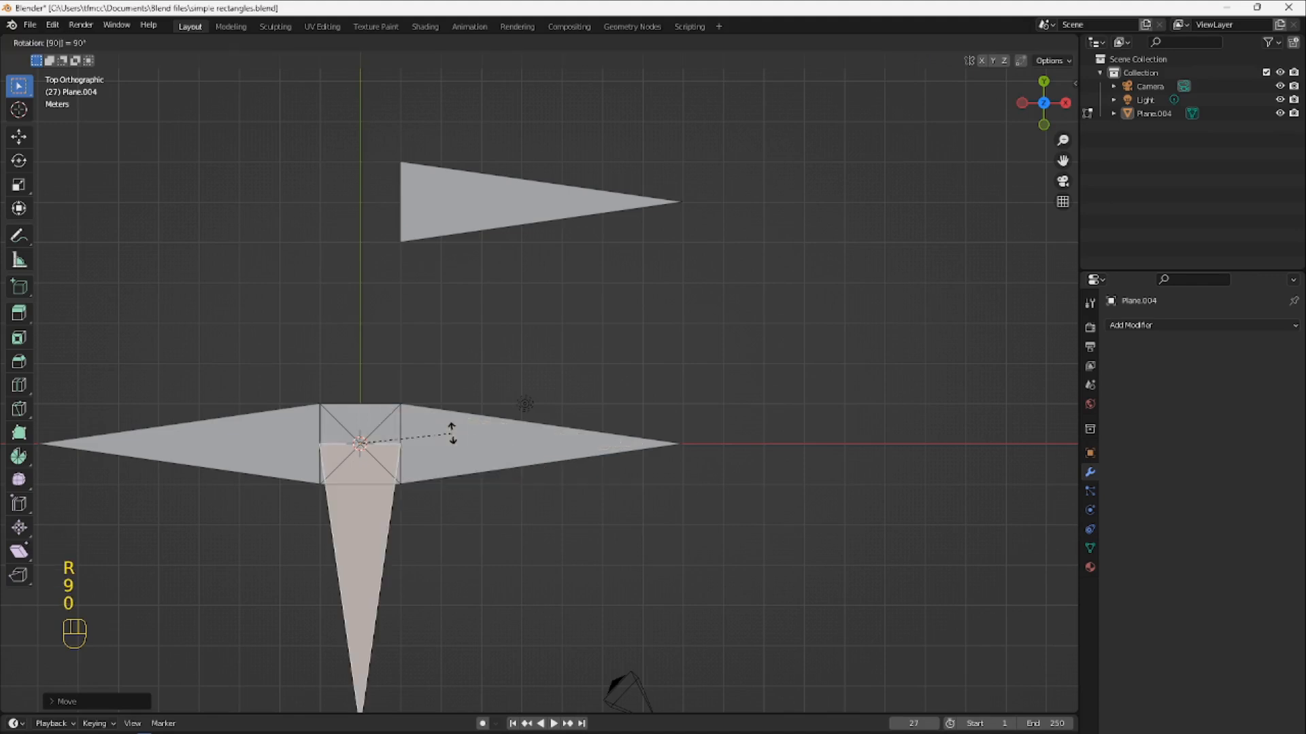
pyautogui.click(452, 435)
pyautogui.press('g')
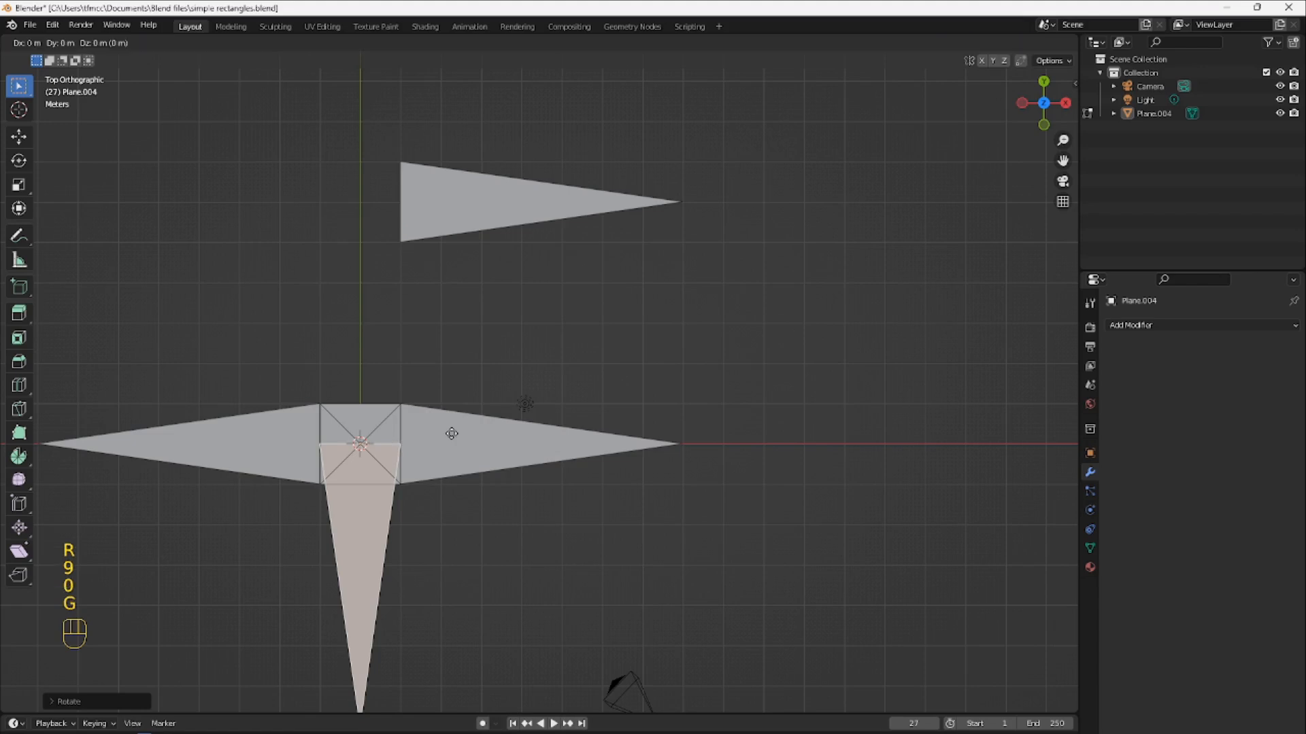
pyautogui.press('ctrl')
pyautogui.click(451, 478)
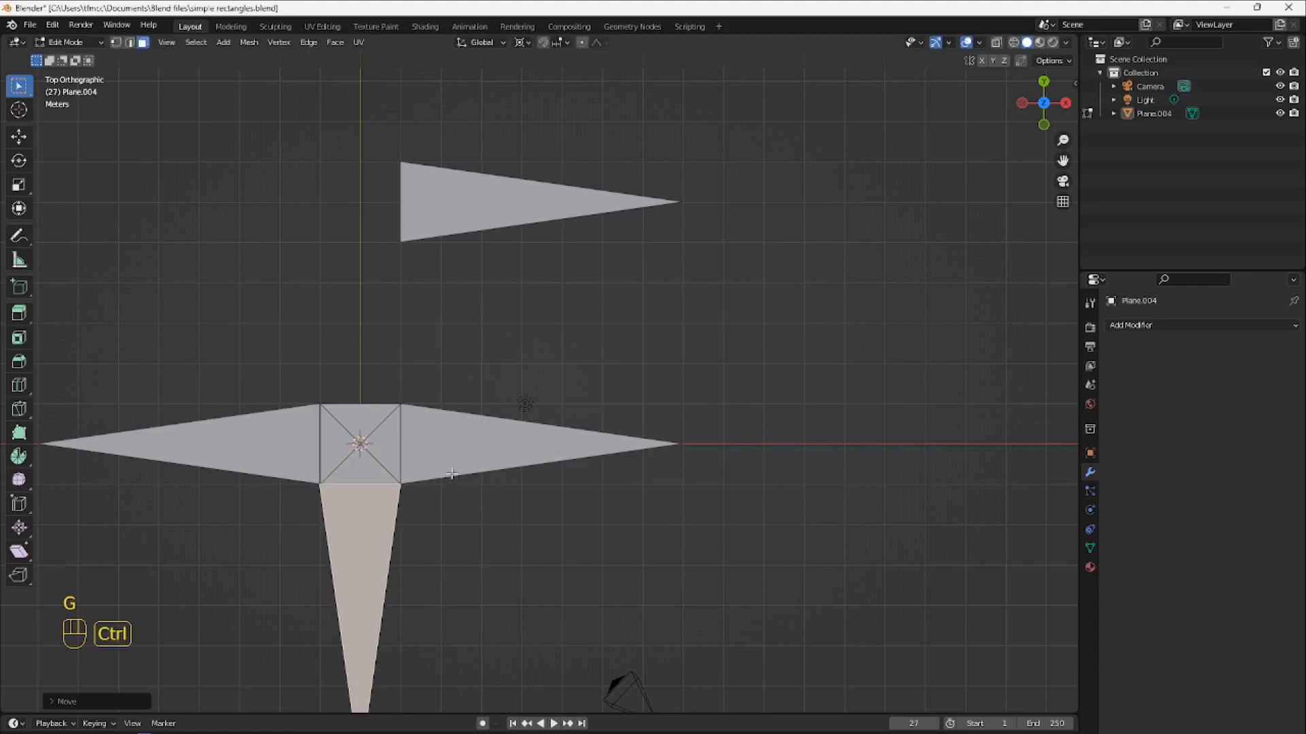
# Move the last loose tapered face so its base centres on the origin, rotate it -90°, and snap it against the square's upper edge
pyautogui.click(533, 200)
pyautogui.press('g')
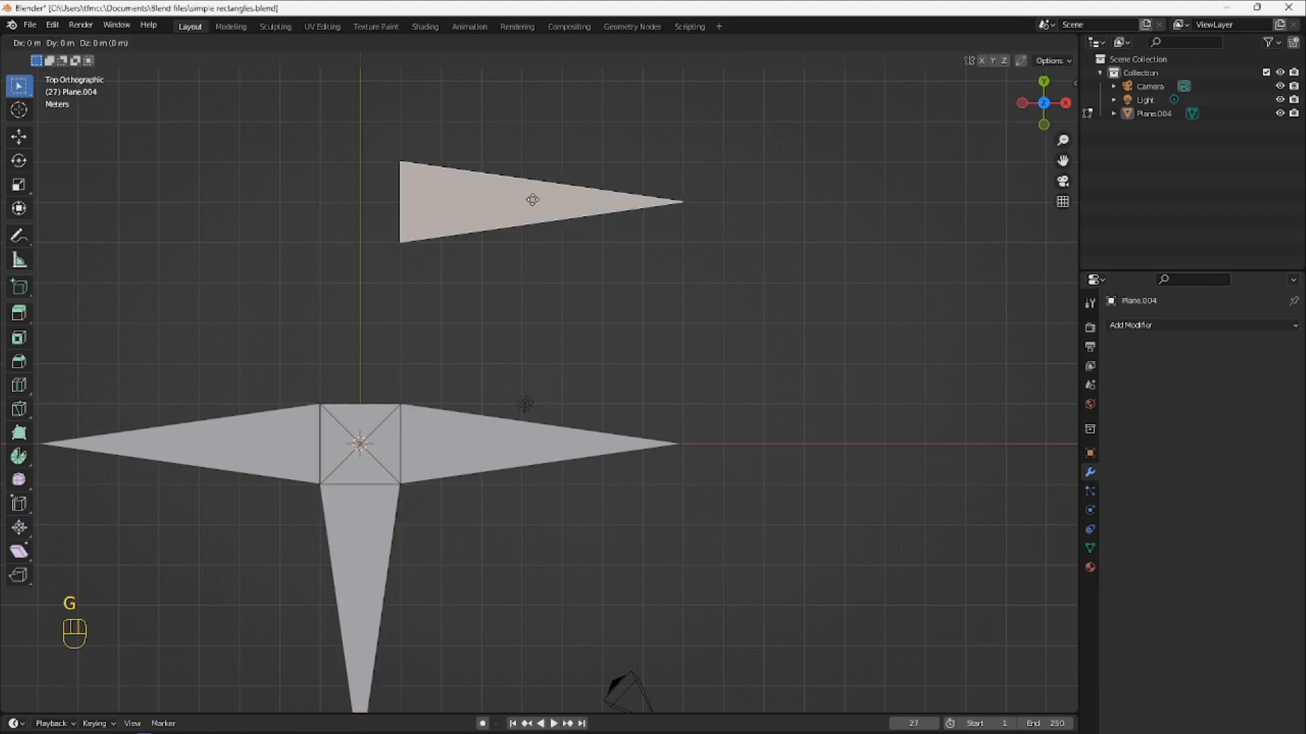
pyautogui.press('ctrl')
pyautogui.click(498, 436)
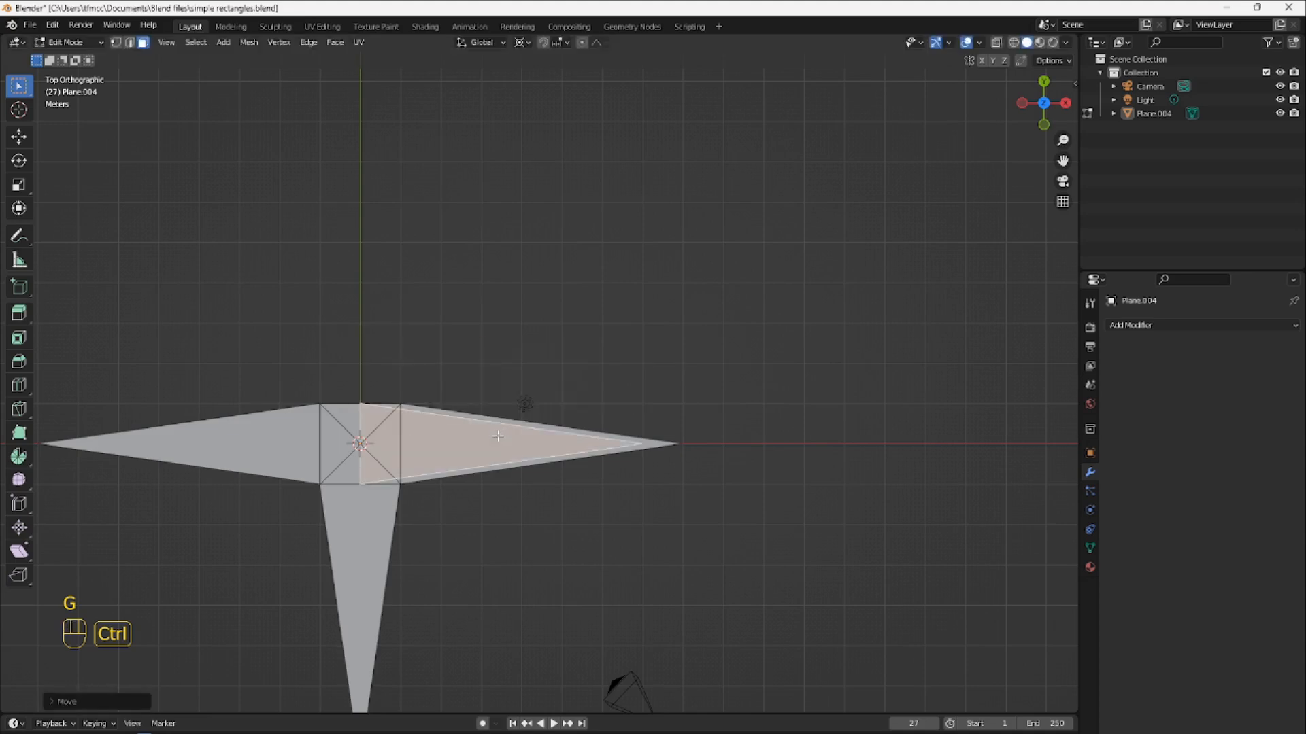
pyautogui.write('r')
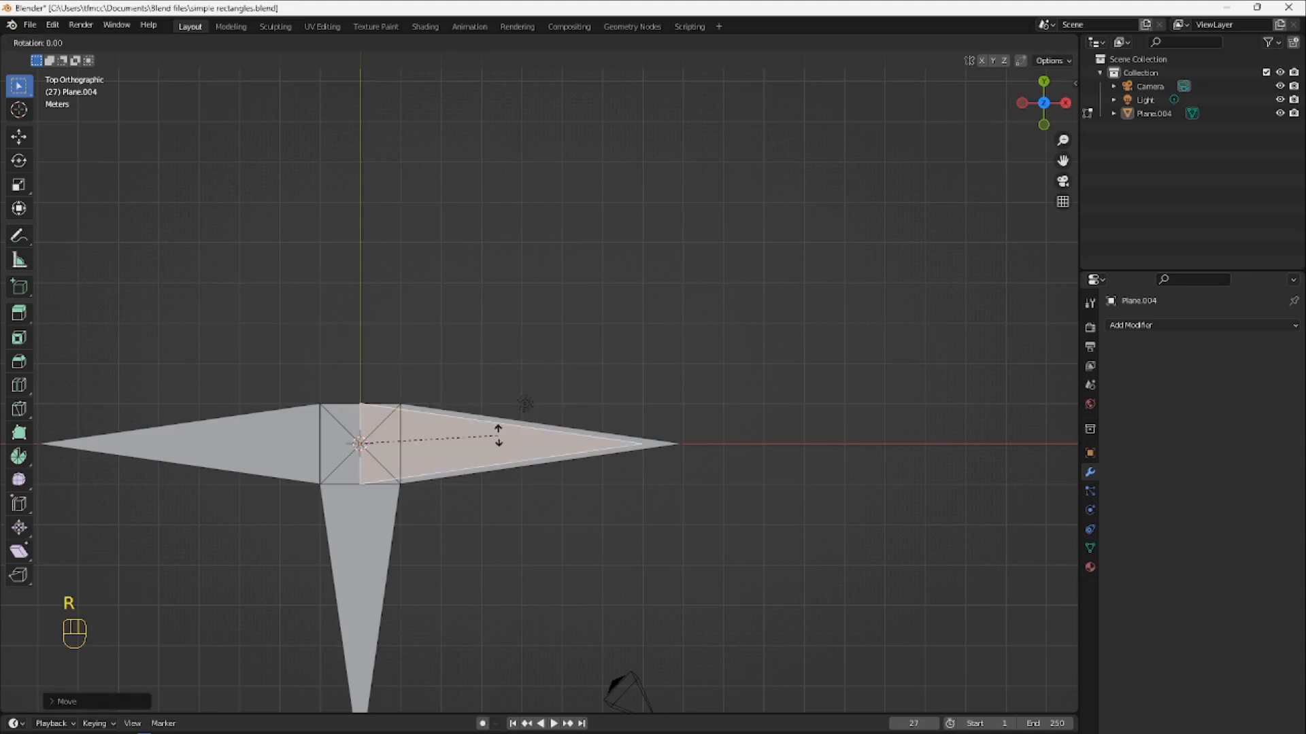
pyautogui.write('-90')
pyautogui.press('Return')
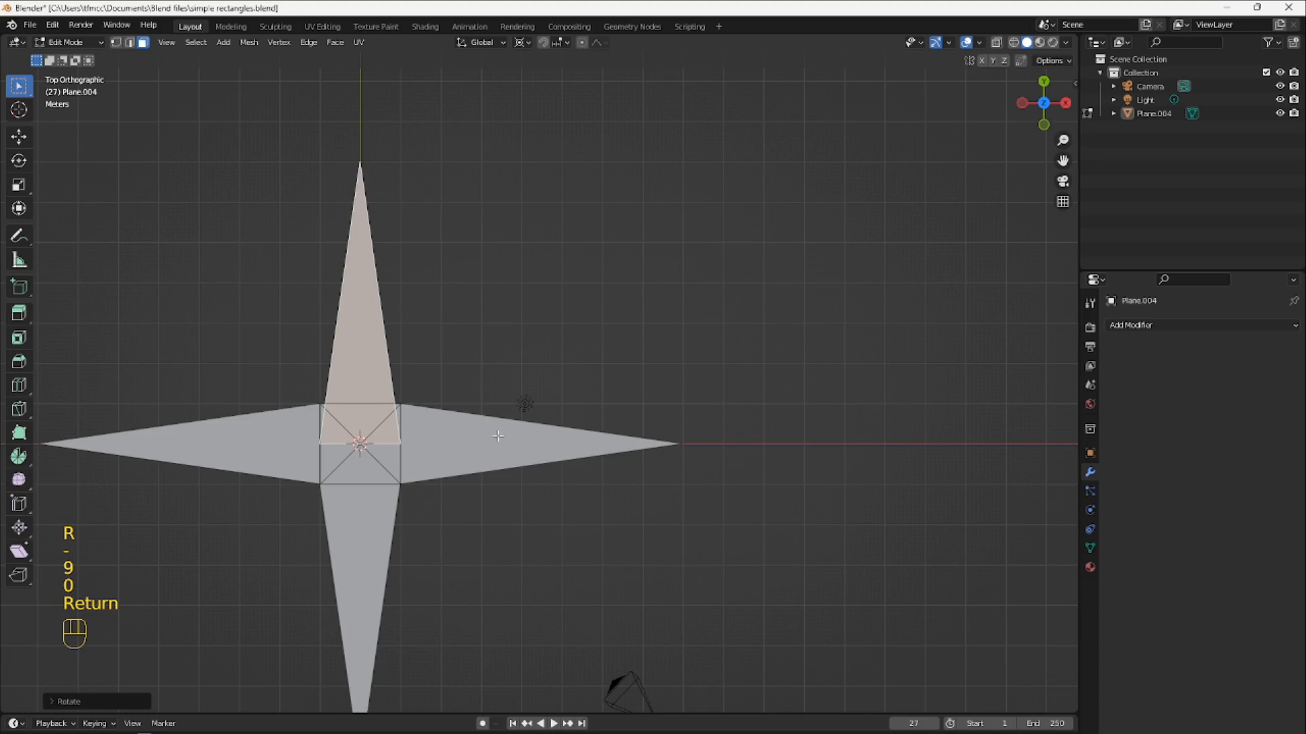
pyautogui.press('g')
pyautogui.press('ctrl')
pyautogui.click(498, 392)
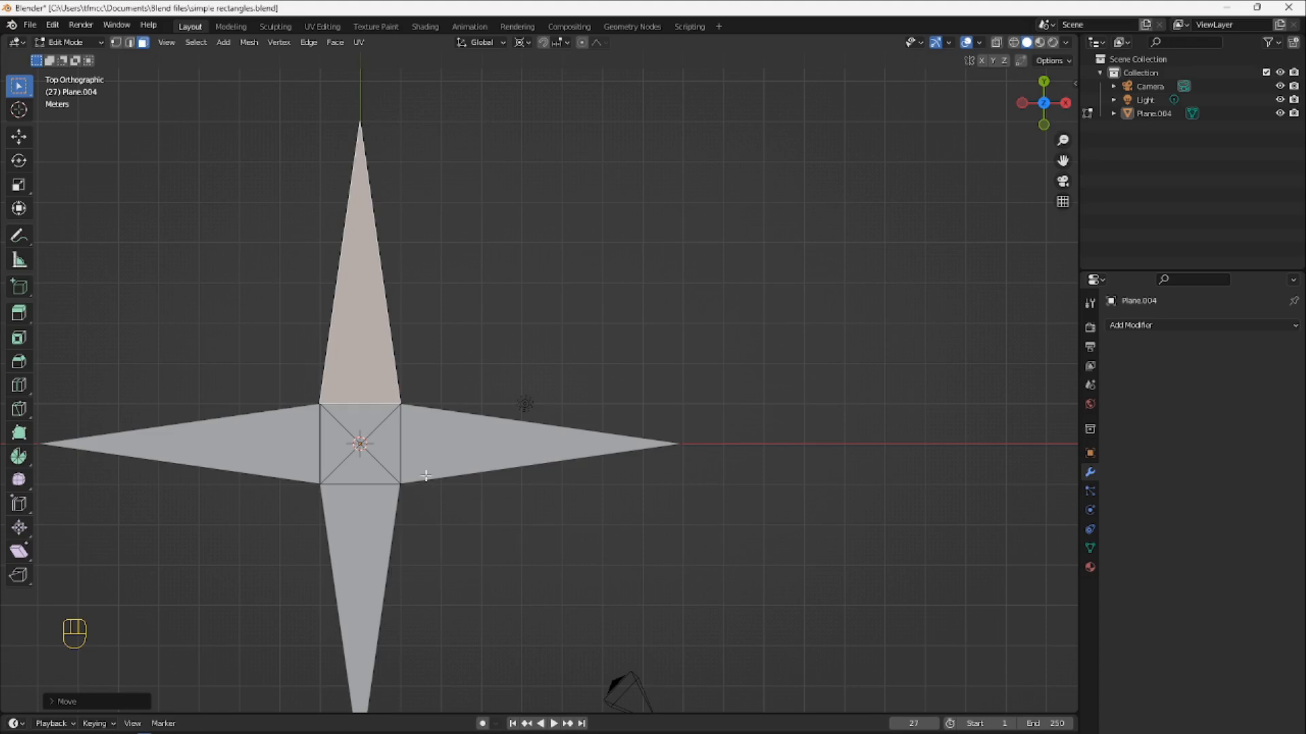
# Select all faces of the star and export the model
pyautogui.press('a')
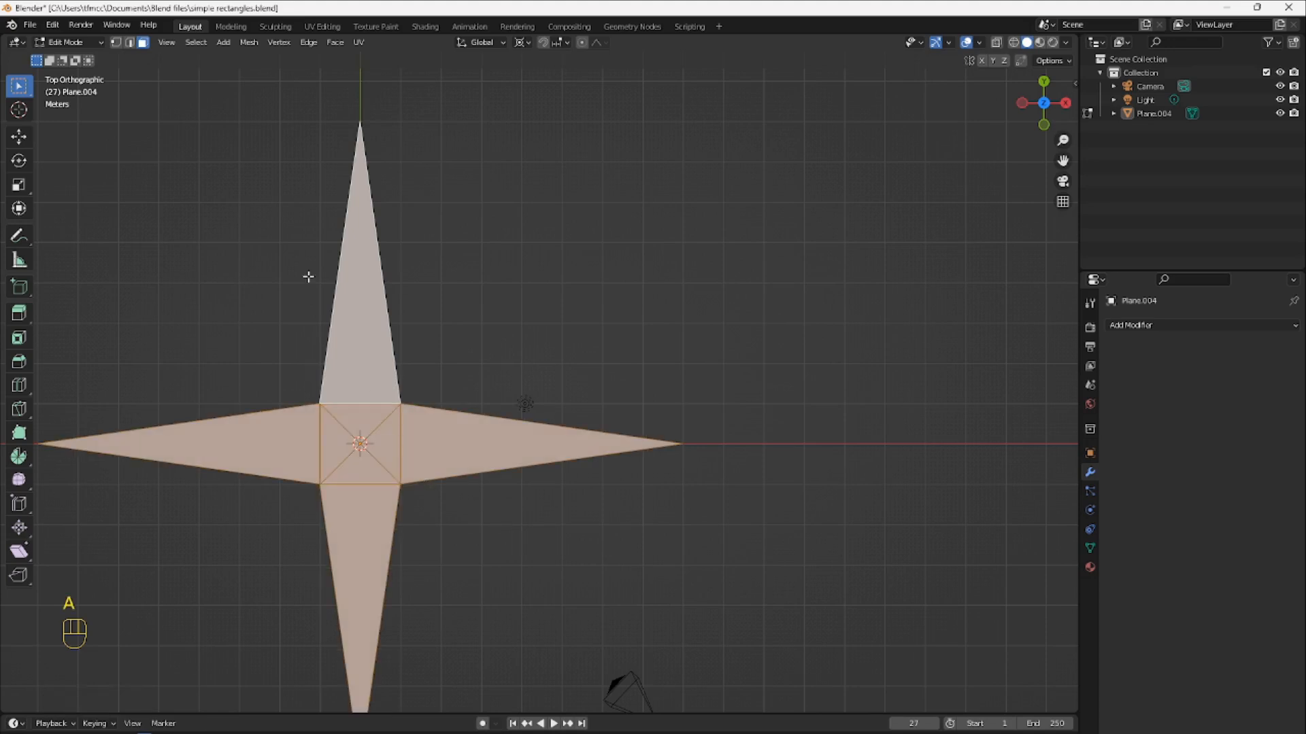
pyautogui.click(31, 25)
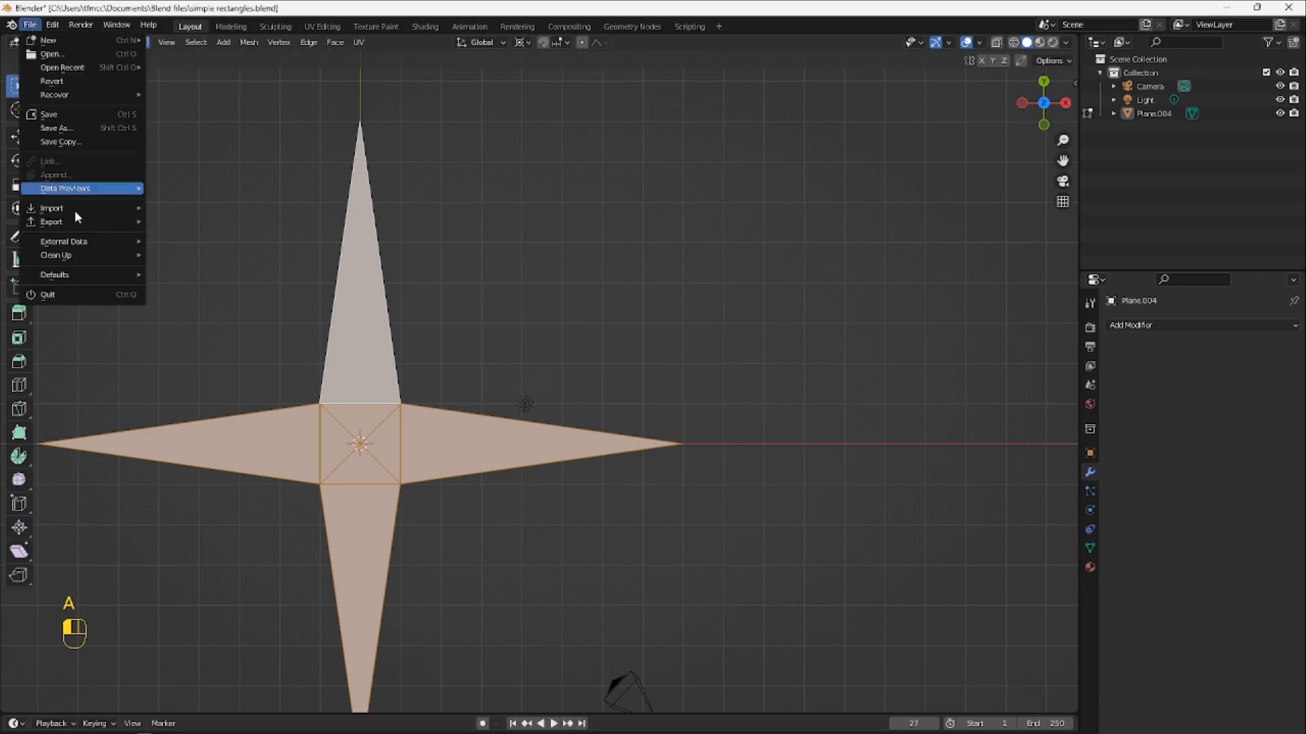
pyautogui.moveTo(76, 221)
pyautogui.click(248, 344)
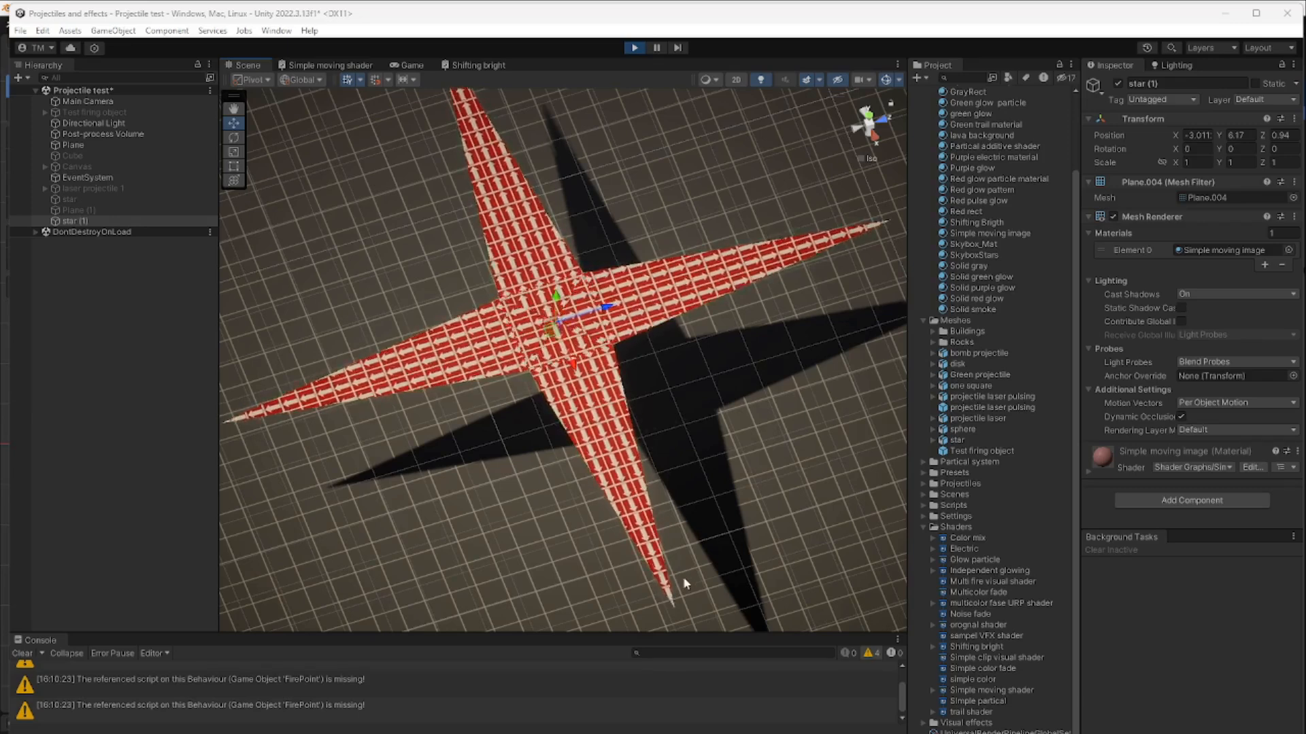
# Switch to Blender, examine the star's UV layout in the UV Editing workspace, and return to Unity
pyautogui.moveTo(773, 733)
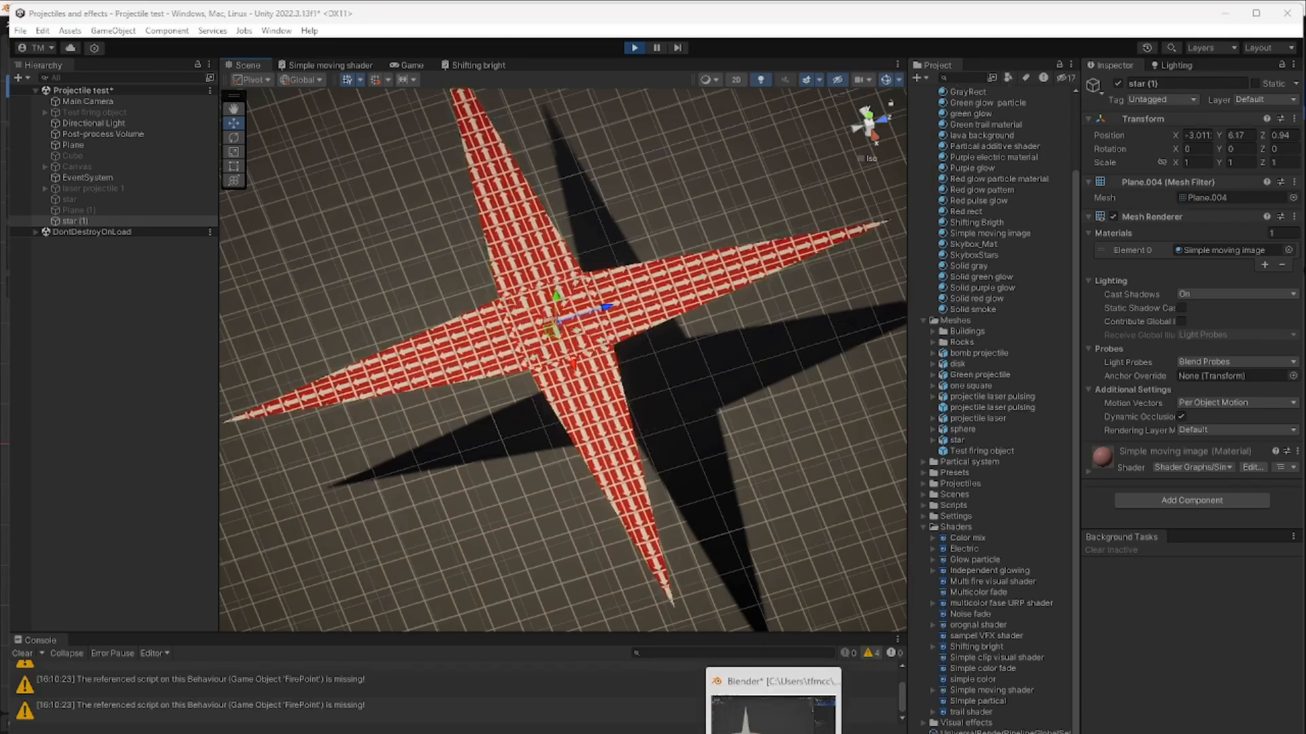
pyautogui.click(774, 707)
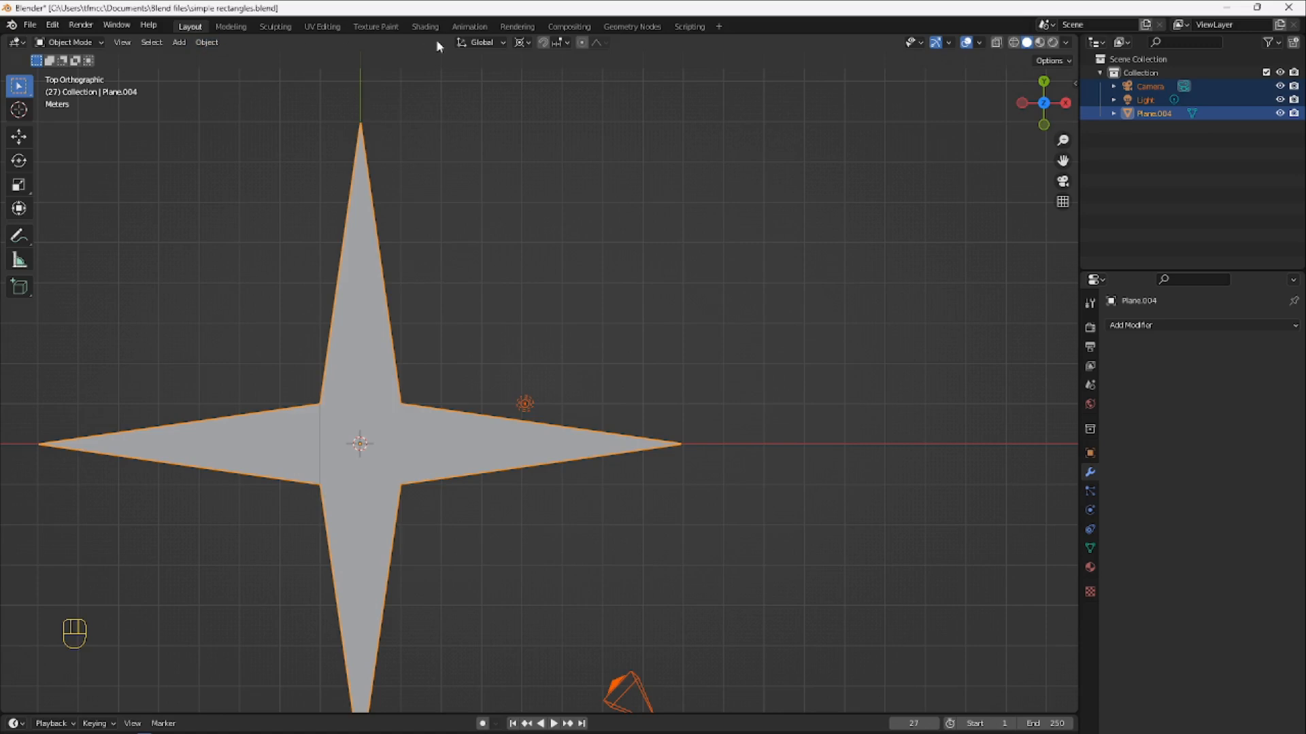
pyautogui.click(331, 31)
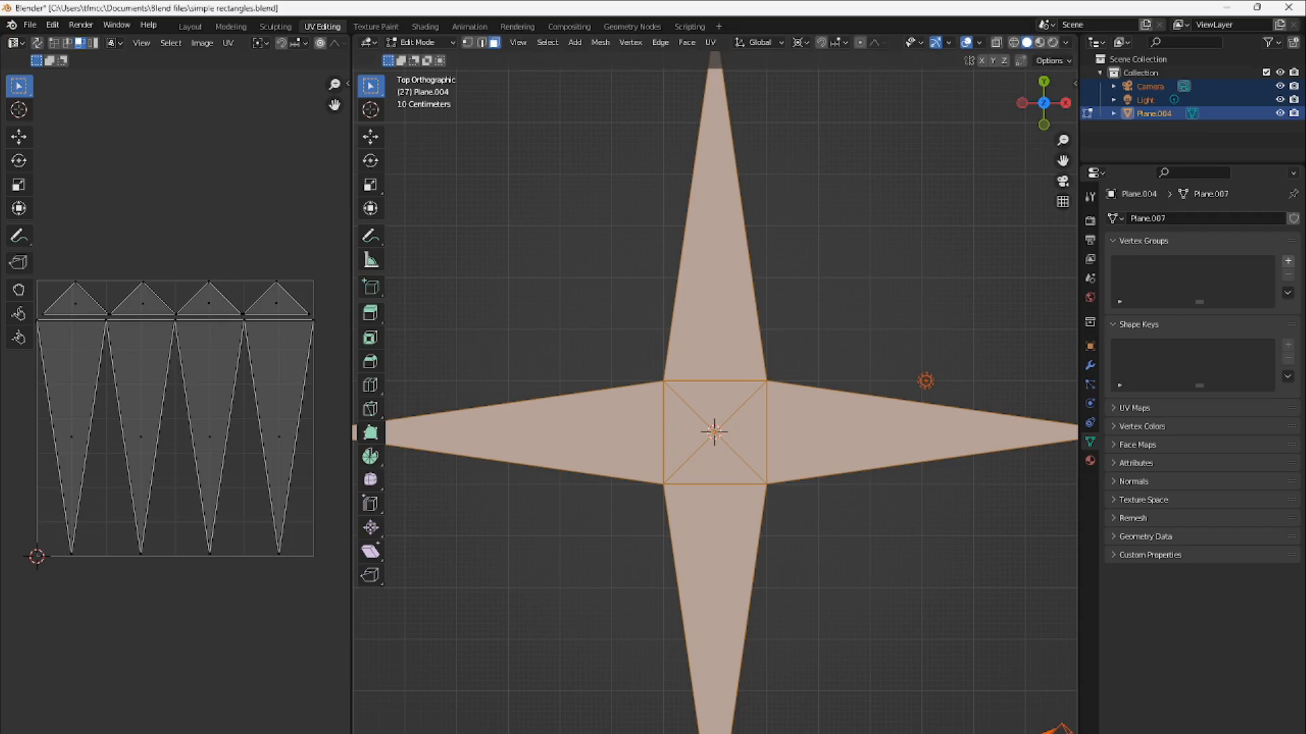
pyautogui.moveTo(743, 733)
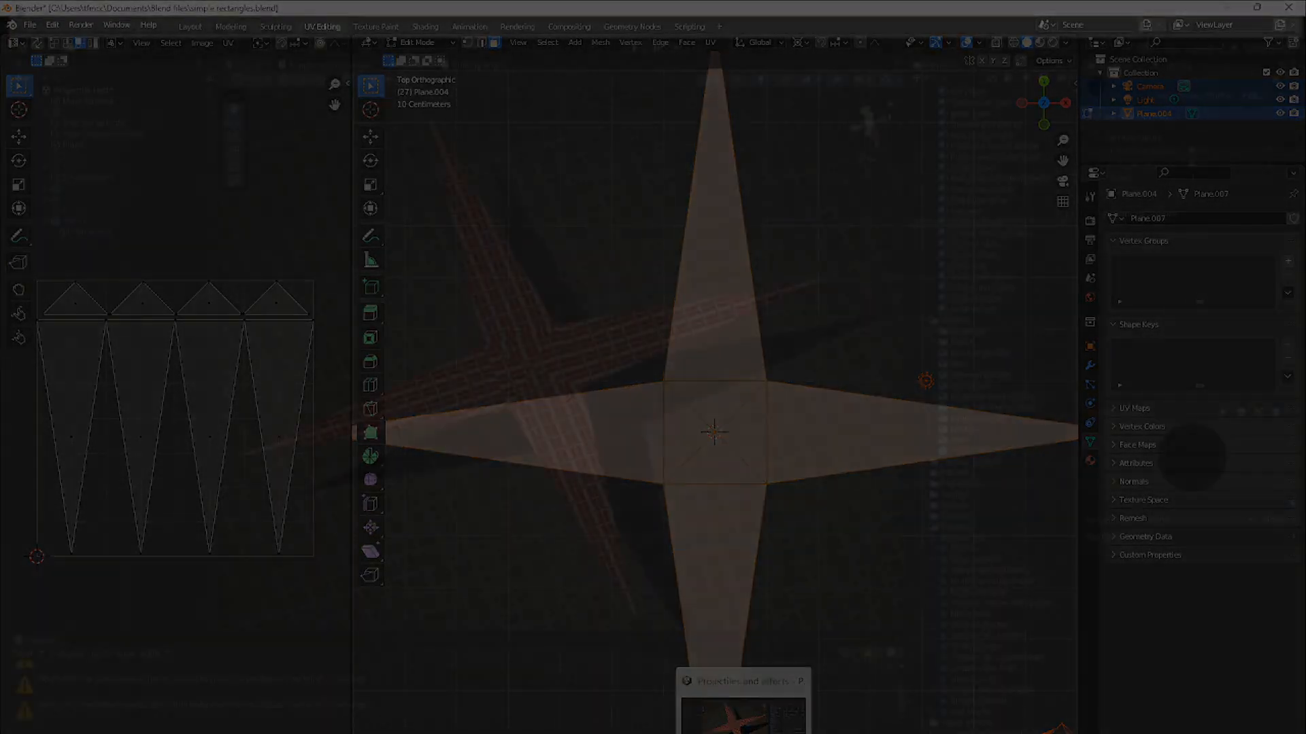
pyautogui.click(744, 714)
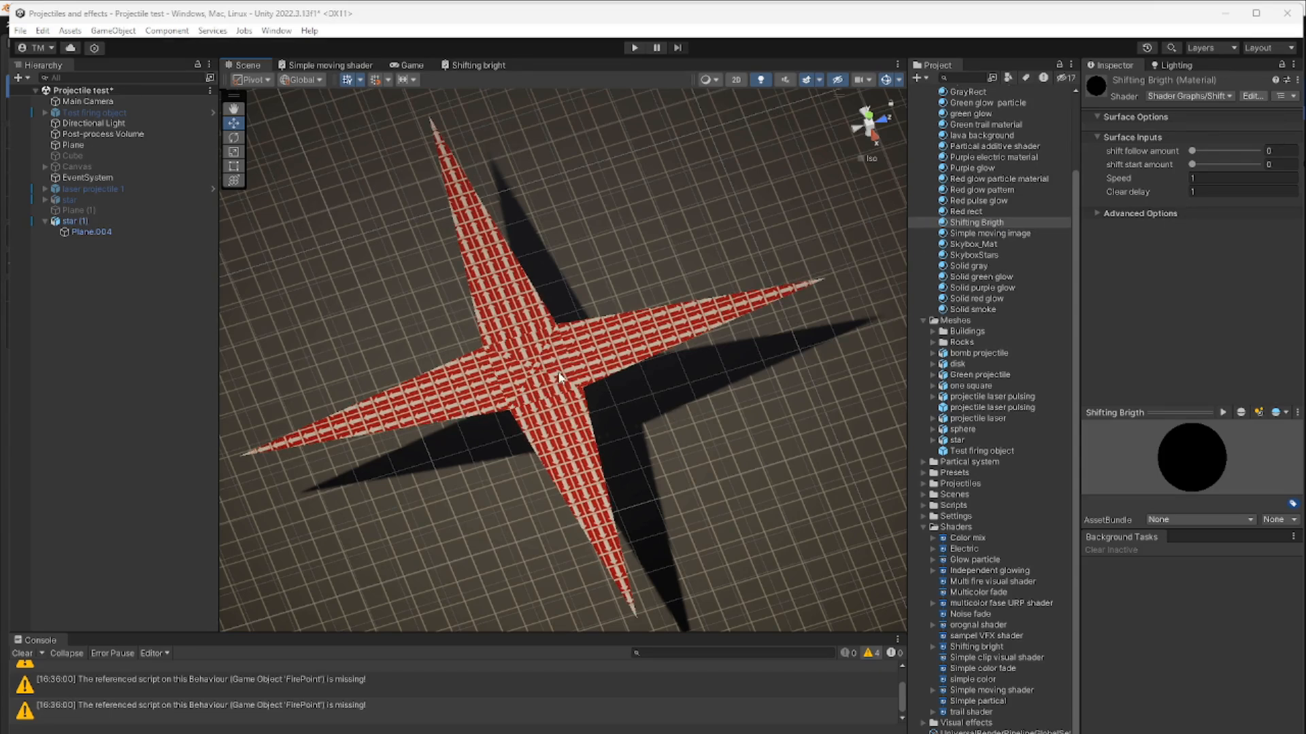
# Examine where the shift start amount and shift follow amount properties feed the Shifting bright graph, and return to the Scene view
pyautogui.click(472, 66)
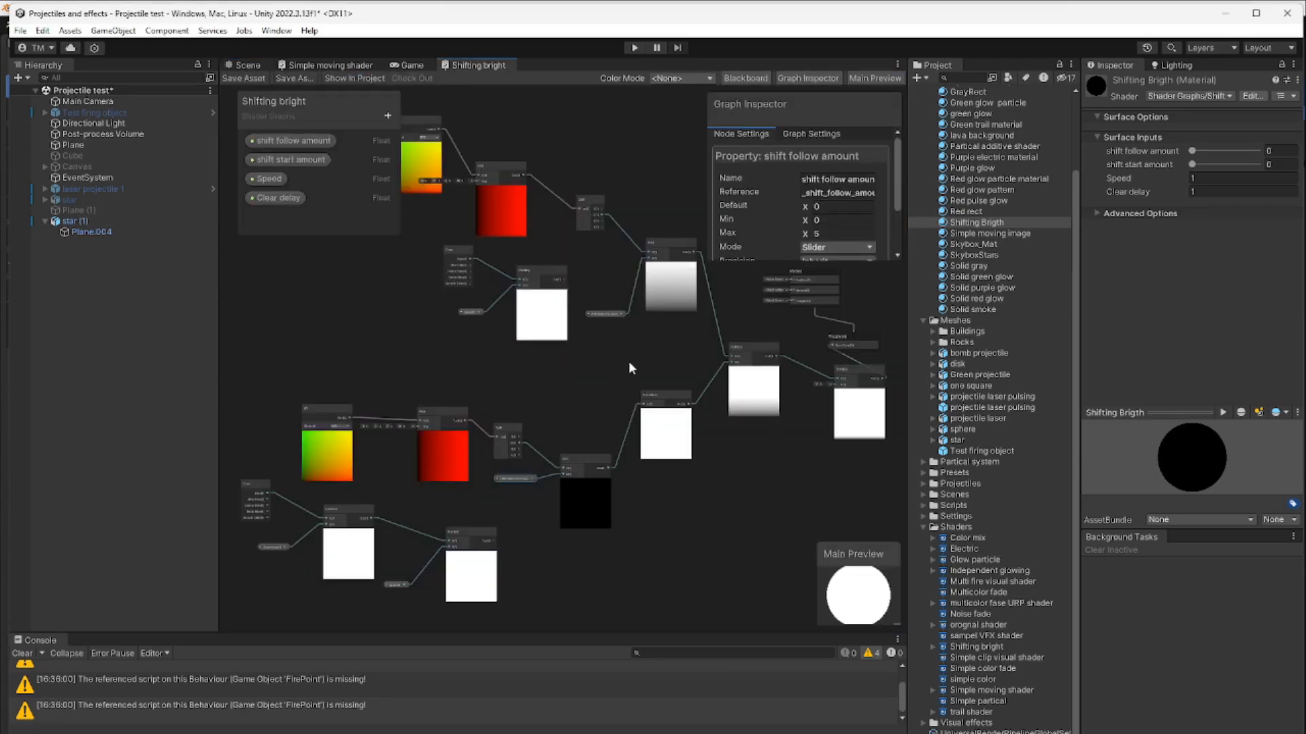
pyautogui.scroll(5, 629, 364)
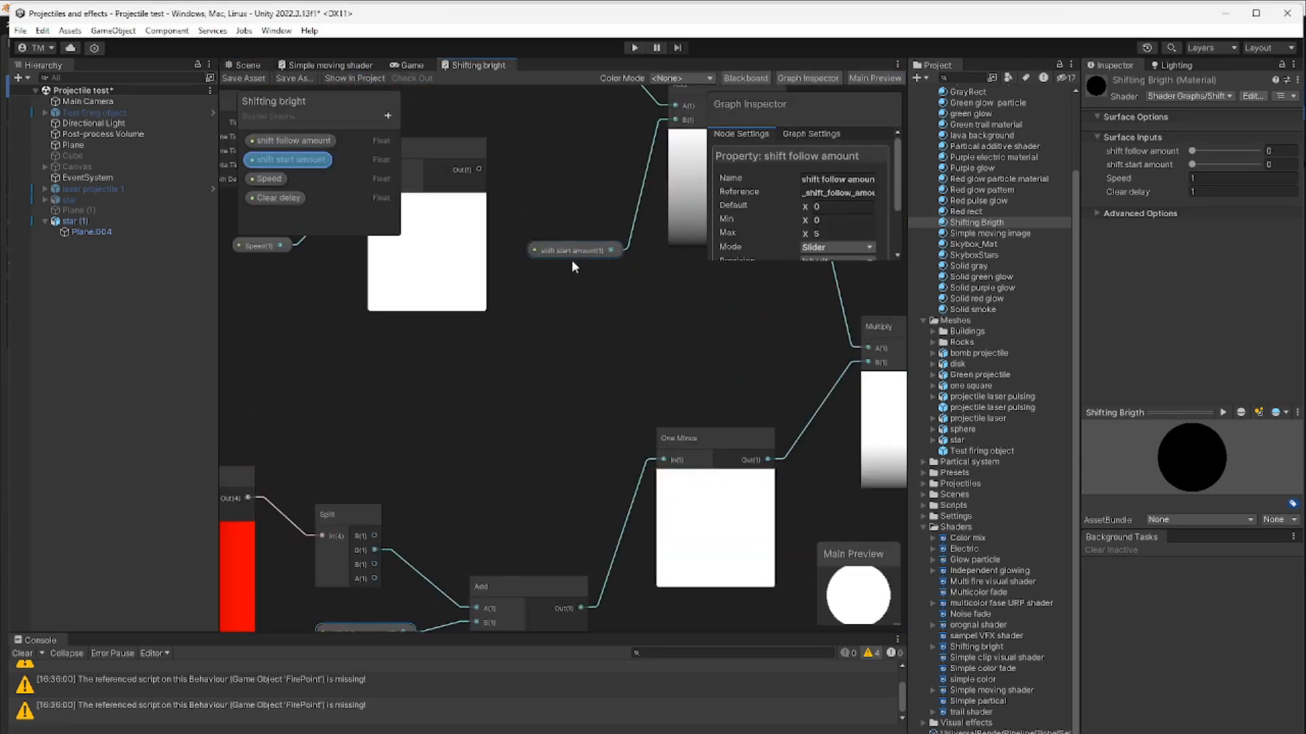
pyautogui.moveTo(570, 478); pyautogui.dragTo(604, 455, button='middle')
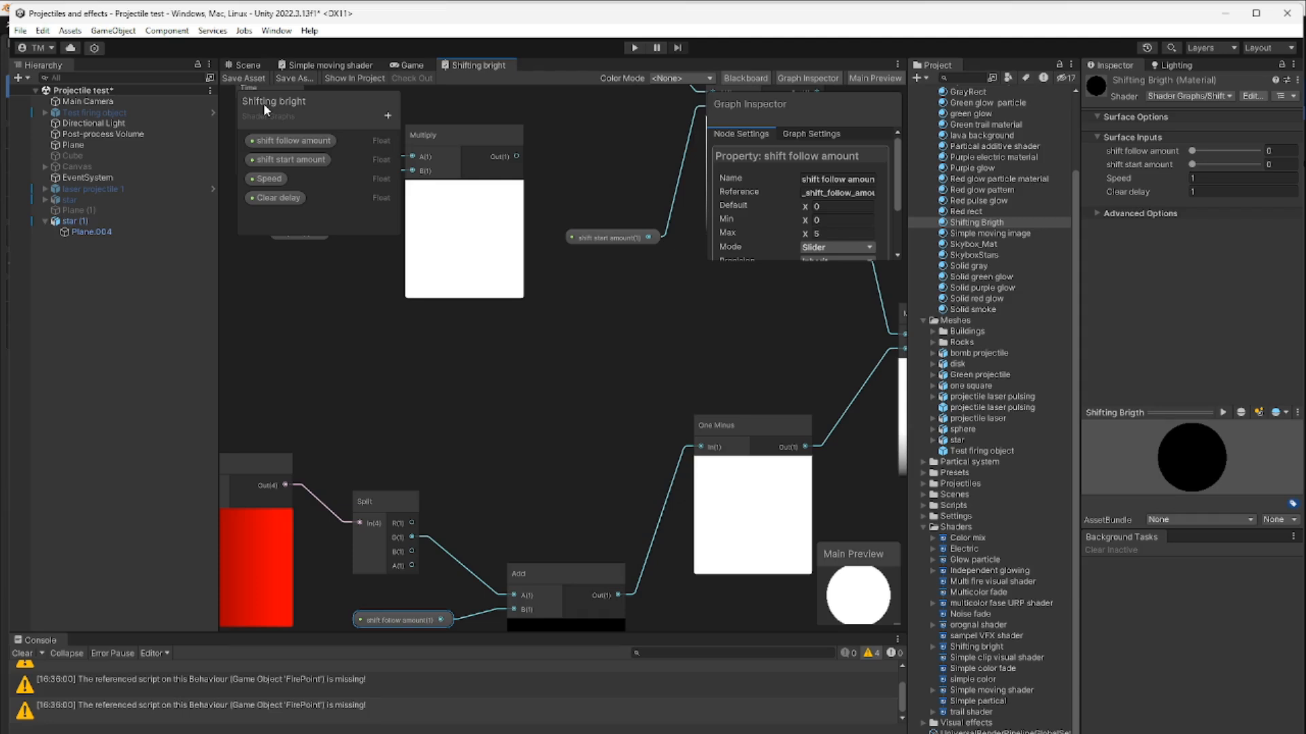
pyautogui.click(242, 64)
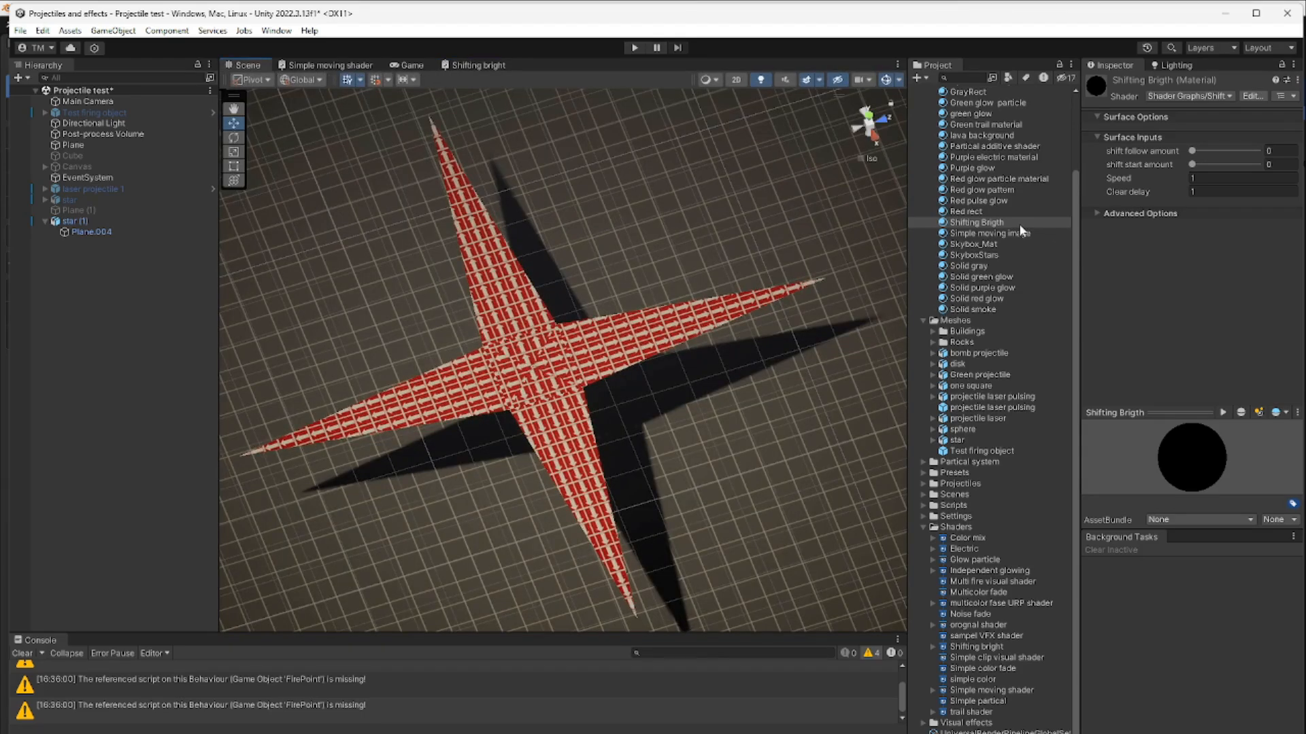
# Apply the Shifting Brigth material to the star in the scene and set its shift start amount to 0.1
pyautogui.moveTo(997, 223); pyautogui.dragTo(569, 373)
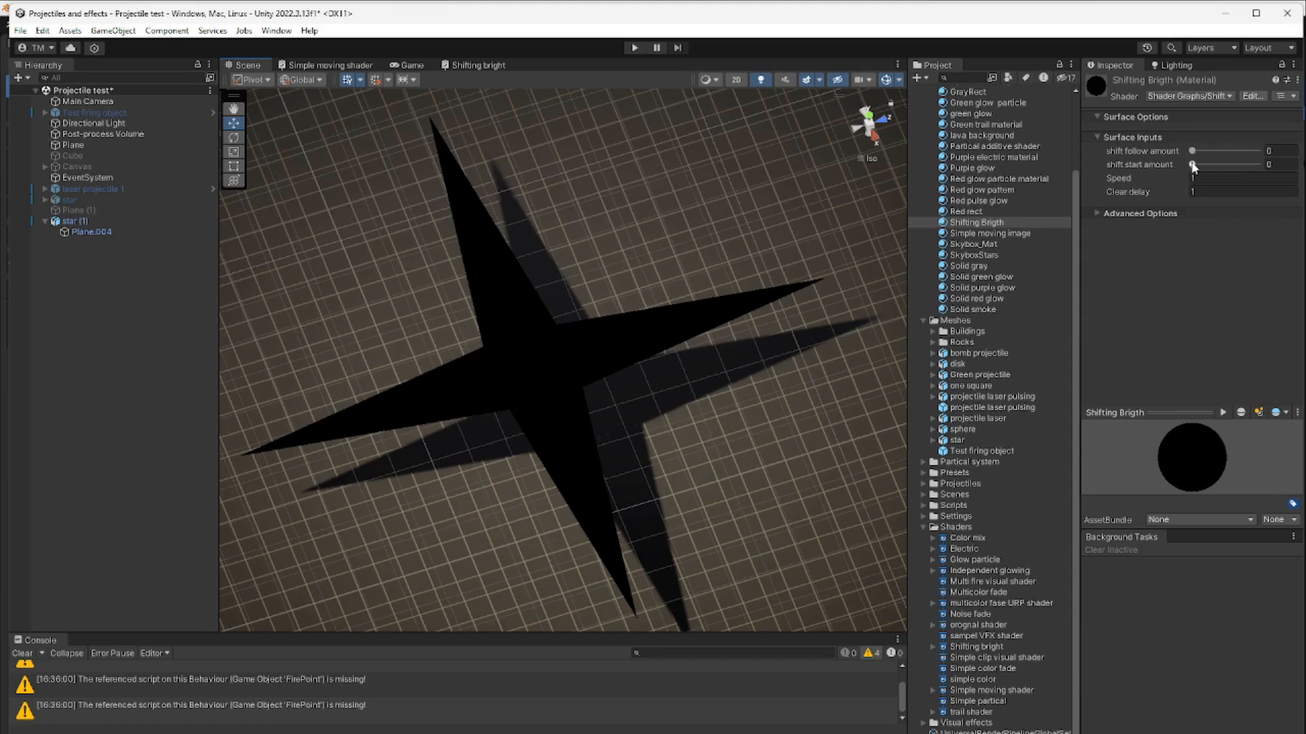
pyautogui.moveTo(1193, 167); pyautogui.dragTo(1194, 165)
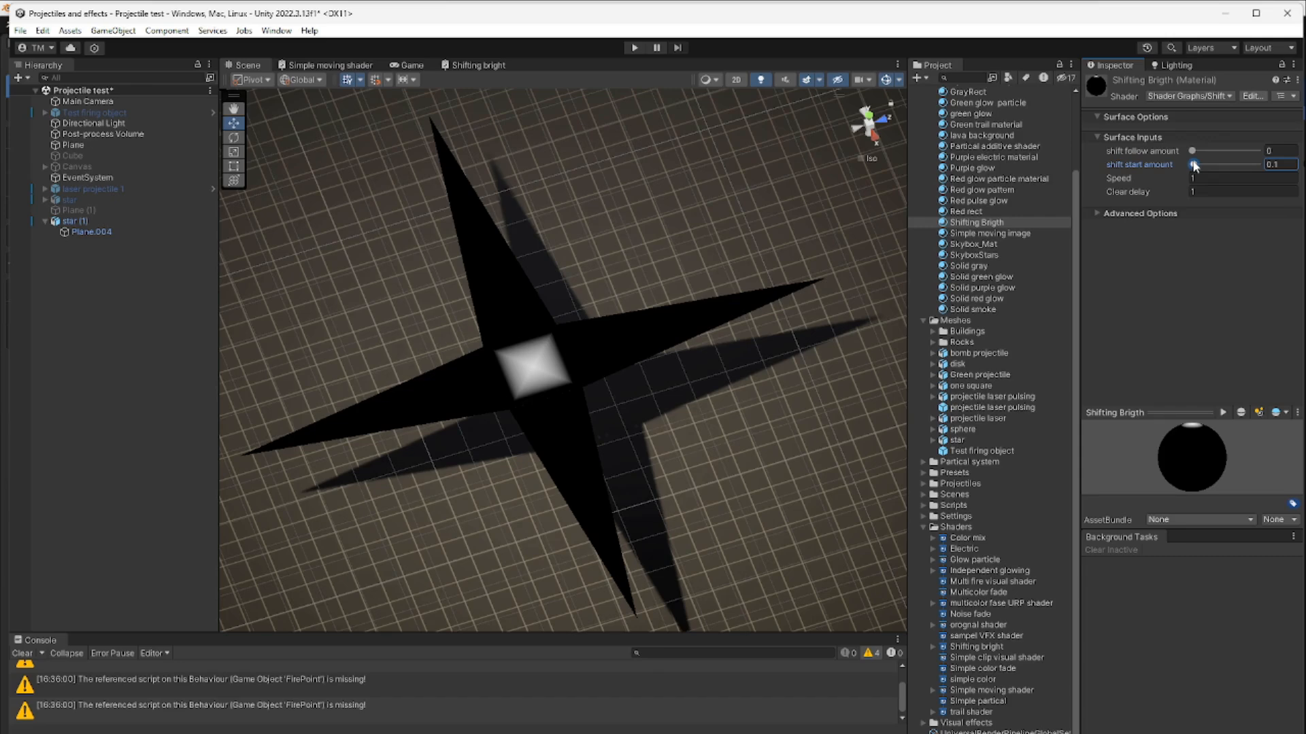
# Set the Shifting Brigth material's shift start amount to 1.41 and shift follow amount to 3.65
pyautogui.moveTo(1195, 166); pyautogui.dragTo(1211, 165)
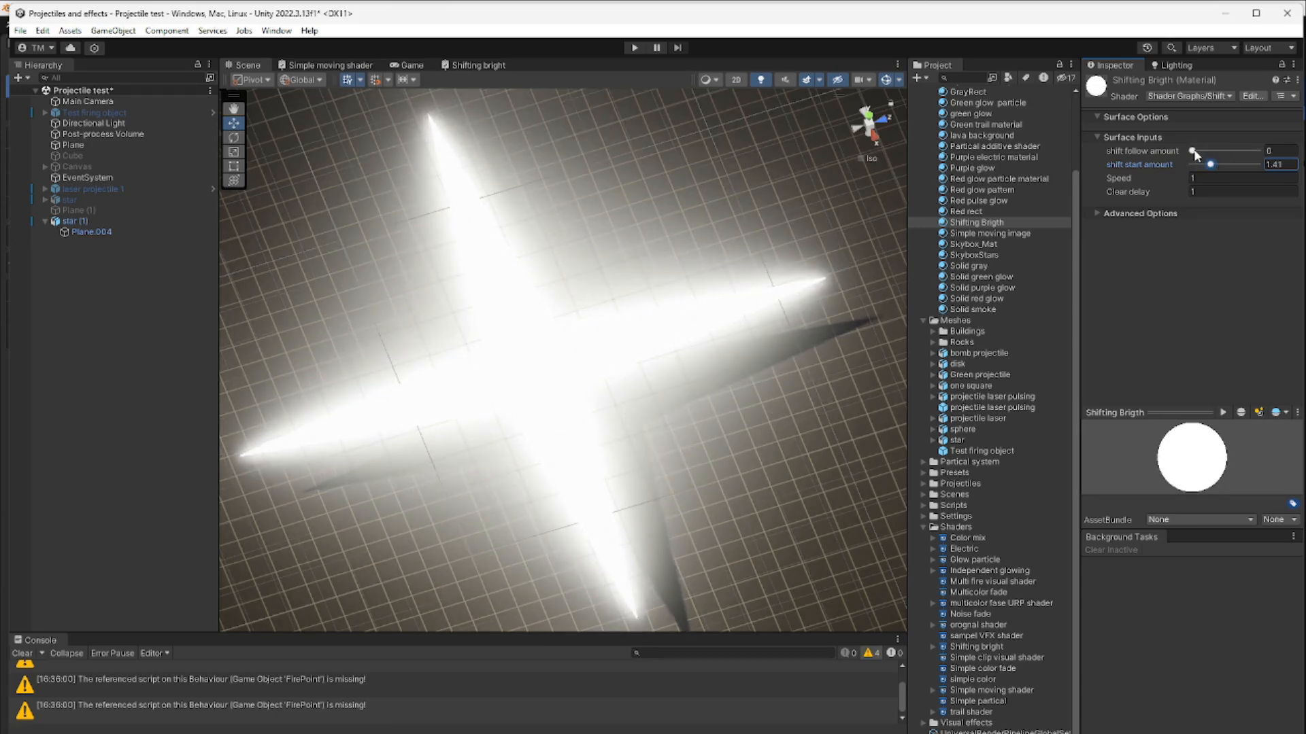
pyautogui.moveTo(1195, 151); pyautogui.dragTo(1239, 150)
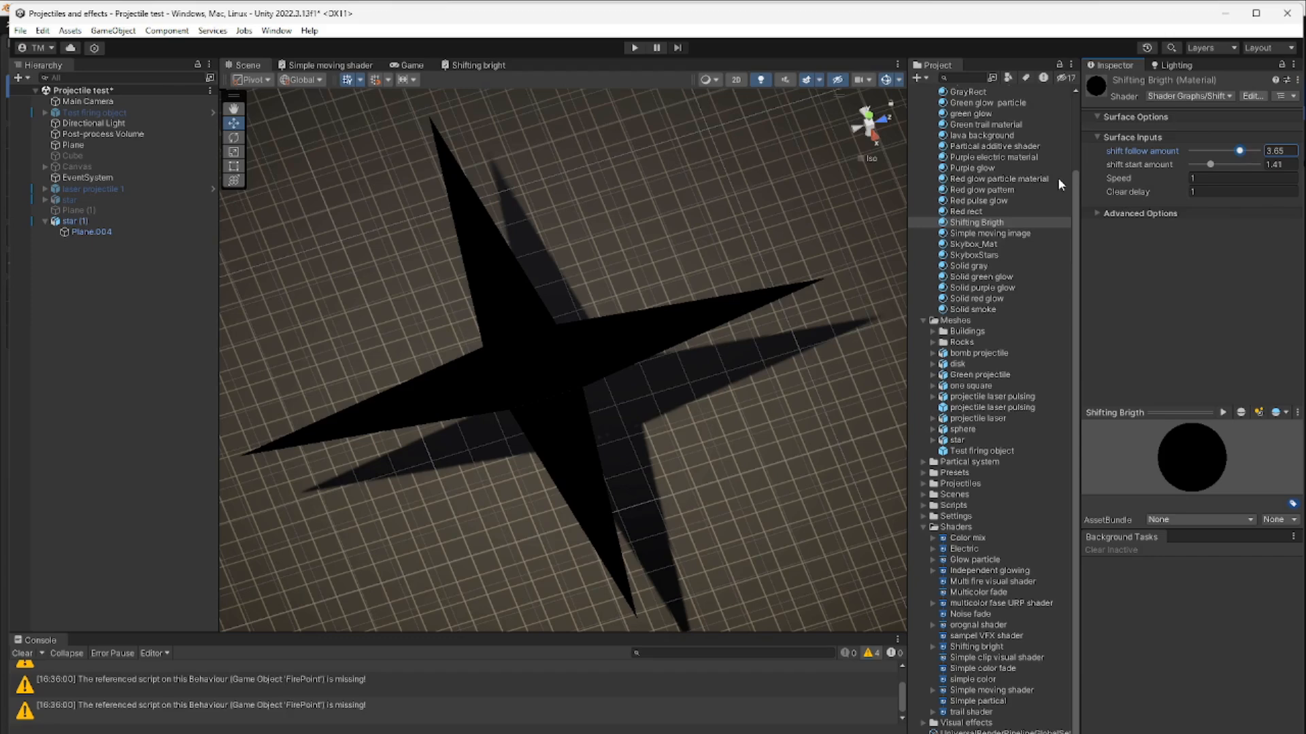
# In the Shifting bright graph, connect the Speed Multiply output to the B input of both Add nodes and save the asset
pyautogui.click(474, 65)
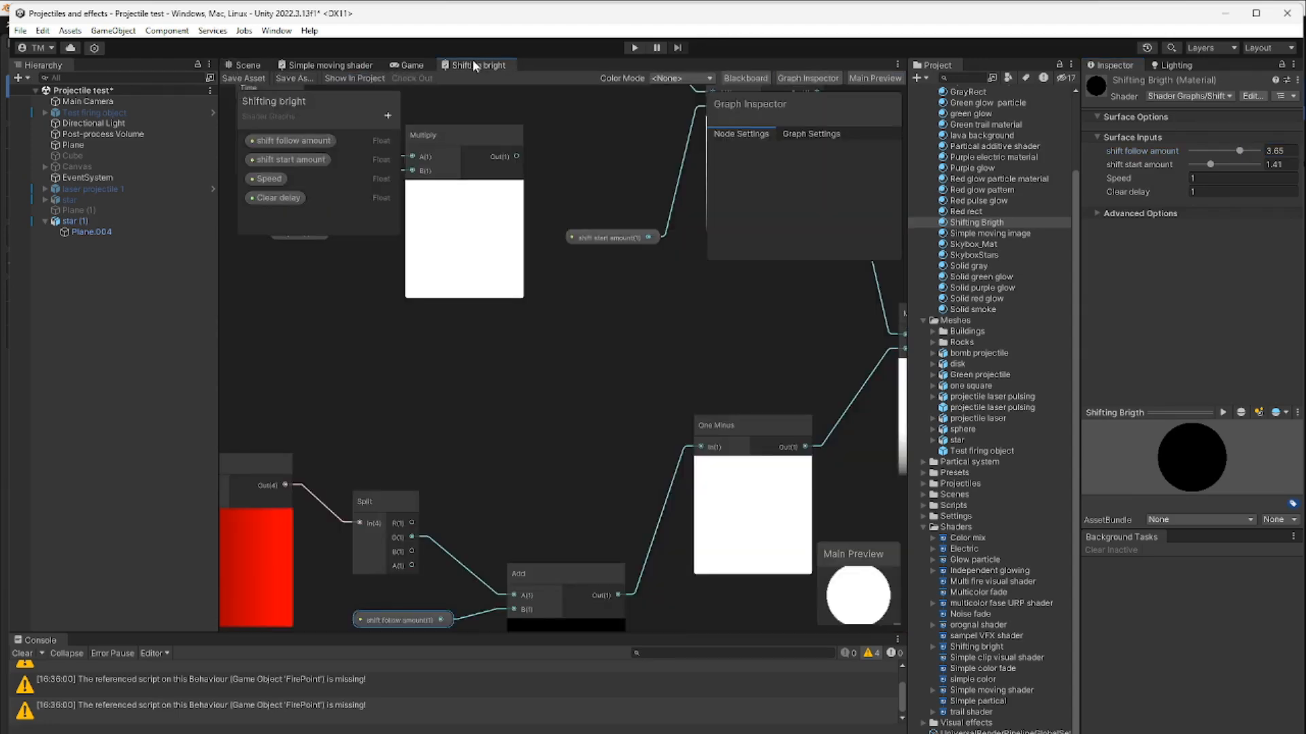
pyautogui.moveTo(632, 299); pyautogui.dragTo(564, 482, button='middle')
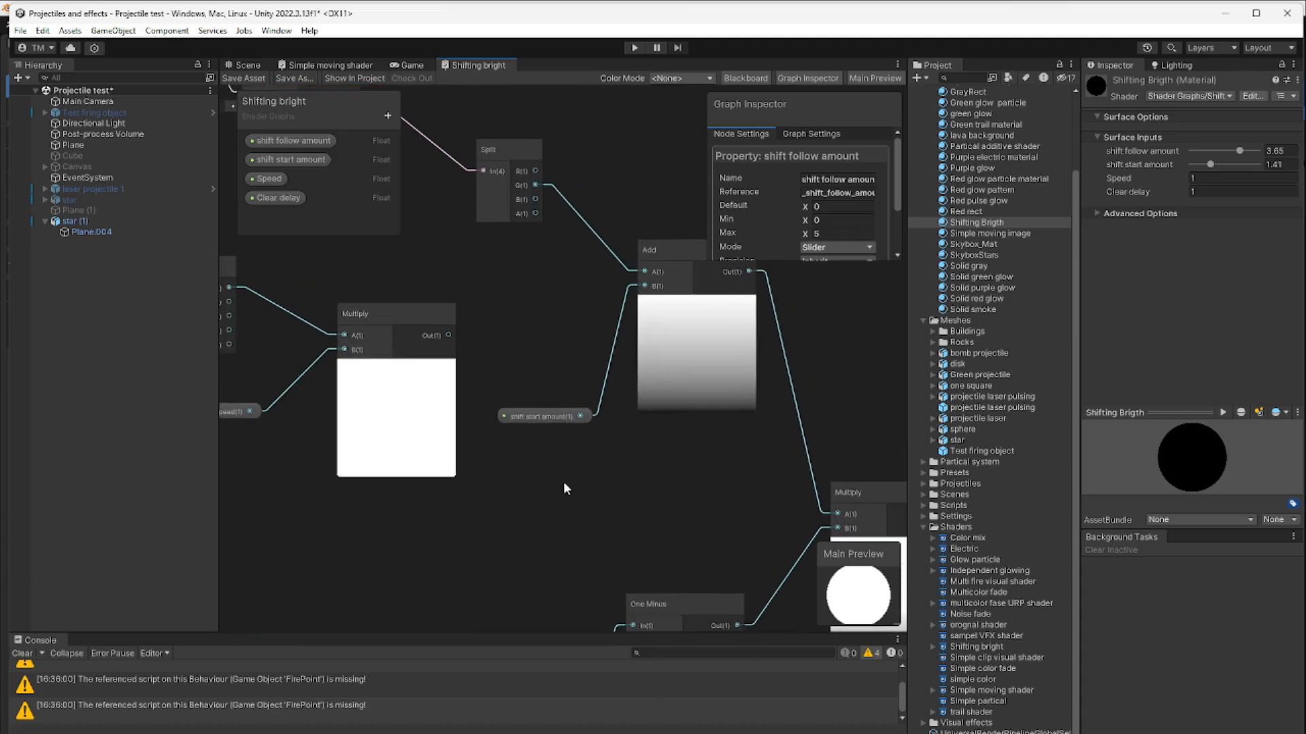
pyautogui.moveTo(448, 336); pyautogui.dragTo(637, 289)
pyautogui.moveTo(636, 559); pyautogui.dragTo(718, 161, button='middle')
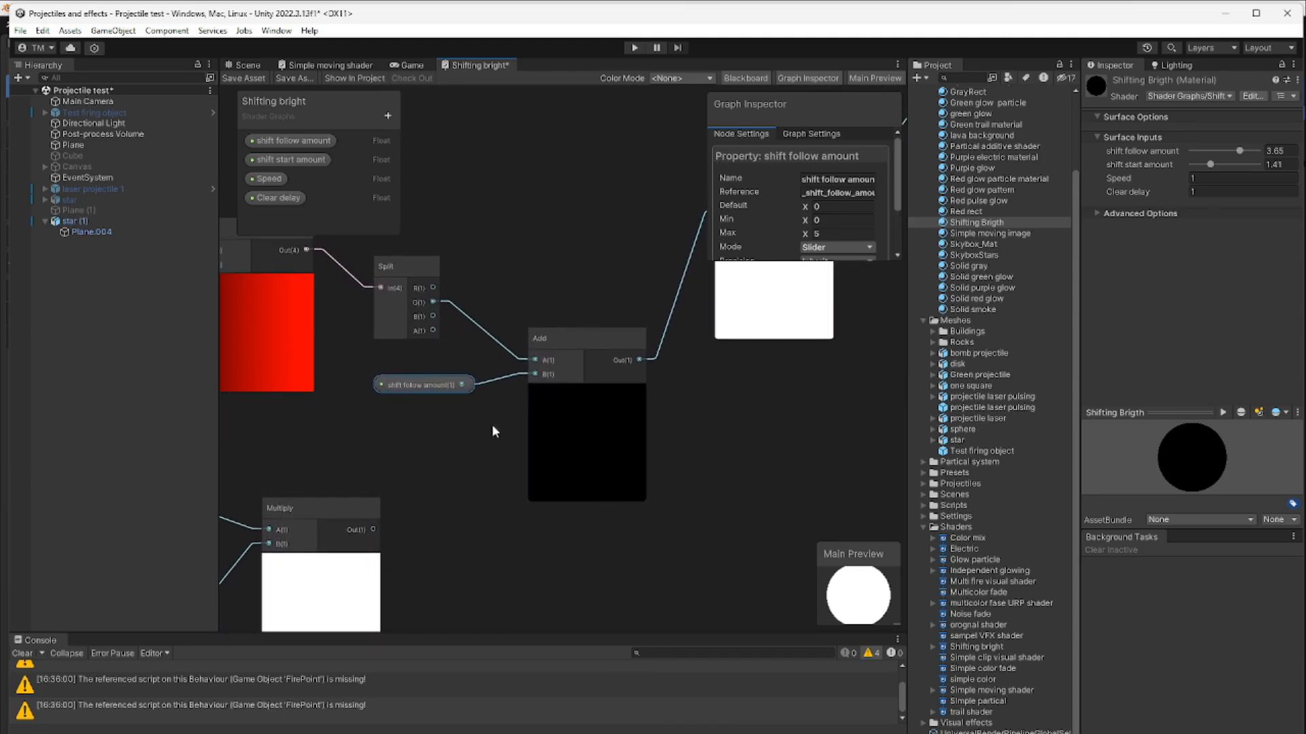
pyautogui.moveTo(373, 529); pyautogui.dragTo(534, 376)
pyautogui.click(251, 77)
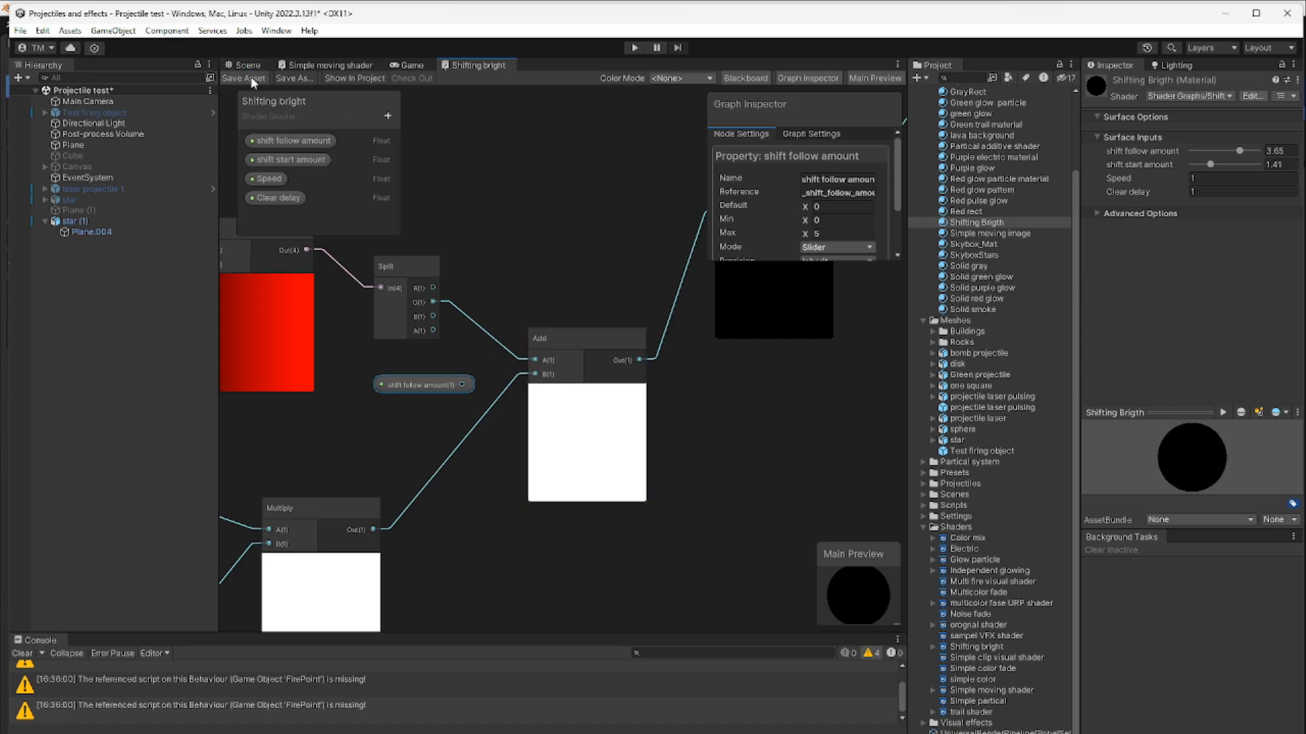
# Run the scene in Play mode and examine the star's shader effect in the Scene view
pyautogui.click(246, 64)
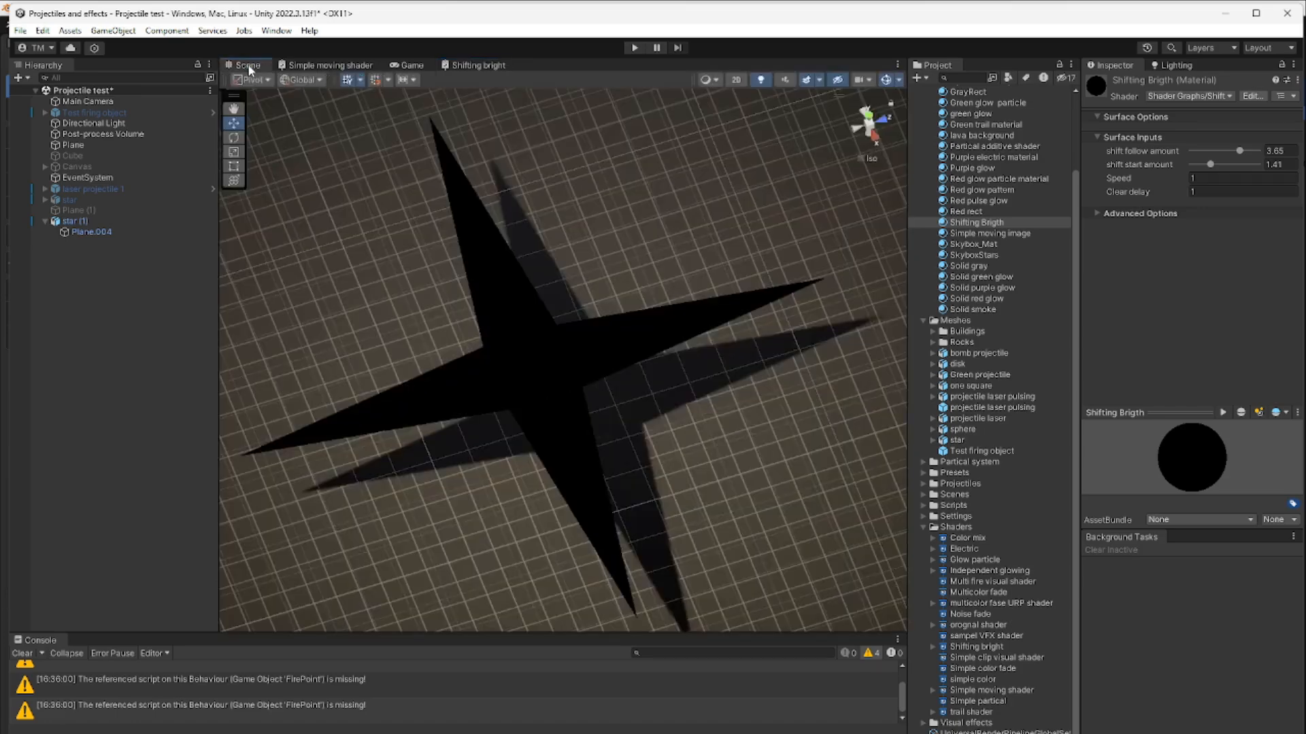
pyautogui.click(635, 49)
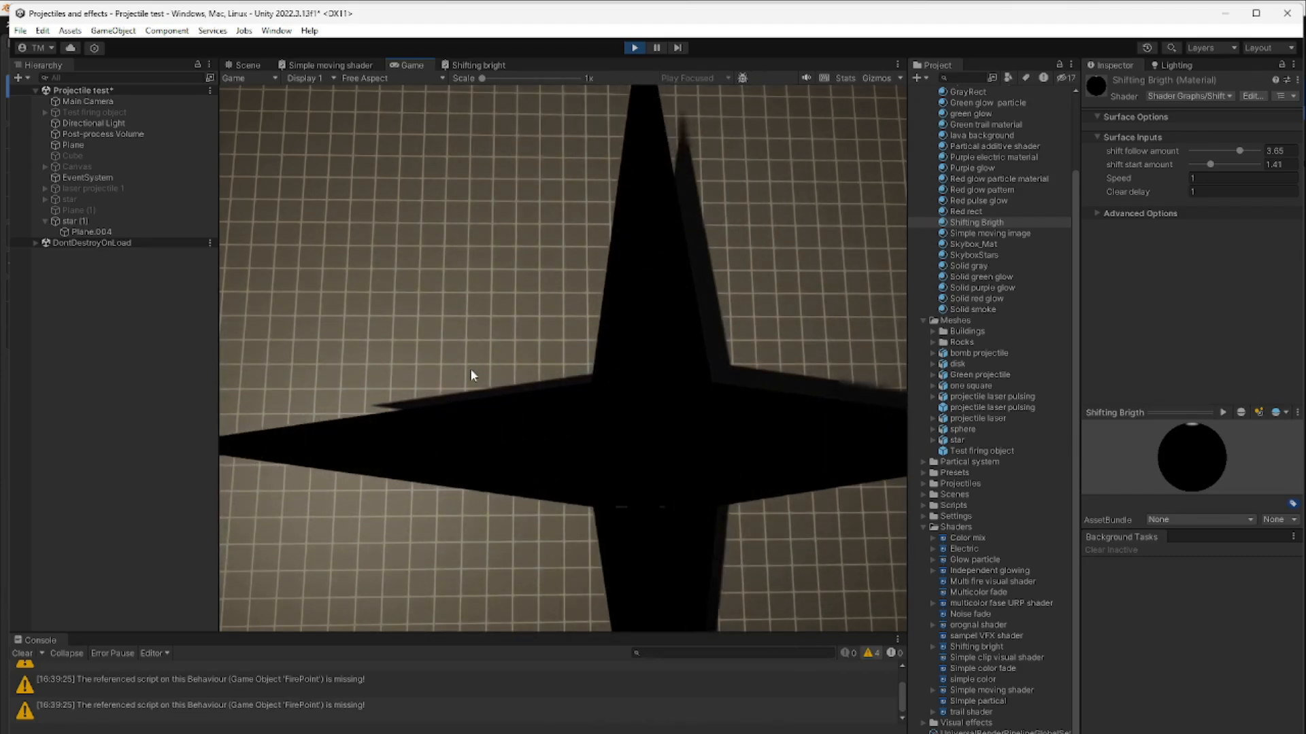
pyautogui.click(242, 66)
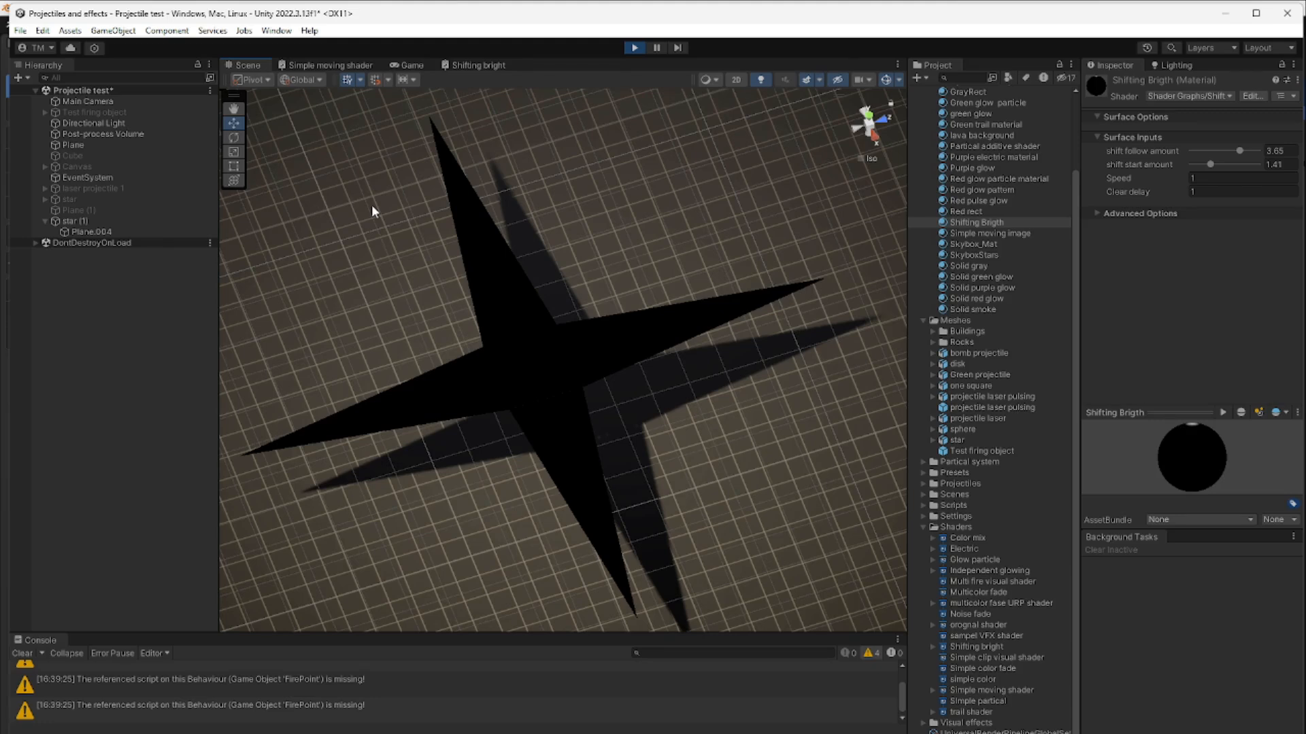